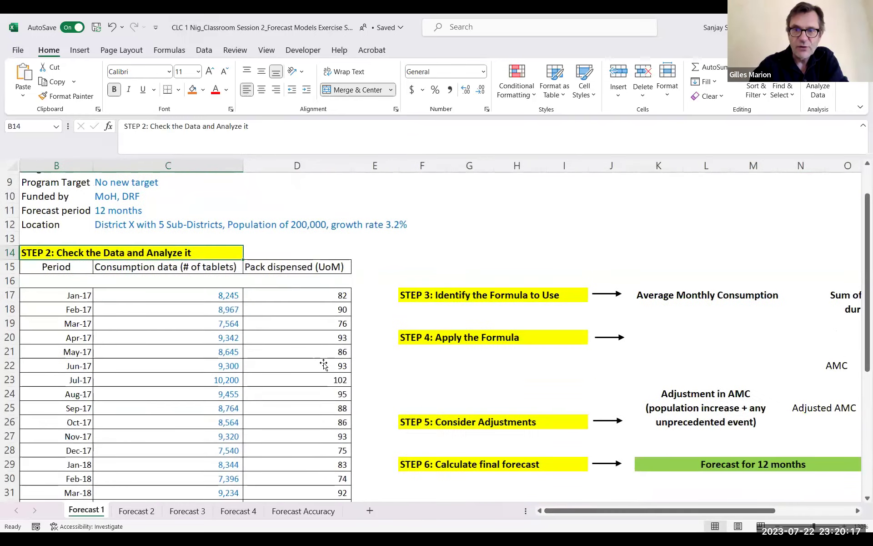
Examine the Step 3 formula text, selecting the cells from the sum of quantities consumed through the number of period.
scroll(323, 364, right, 3)
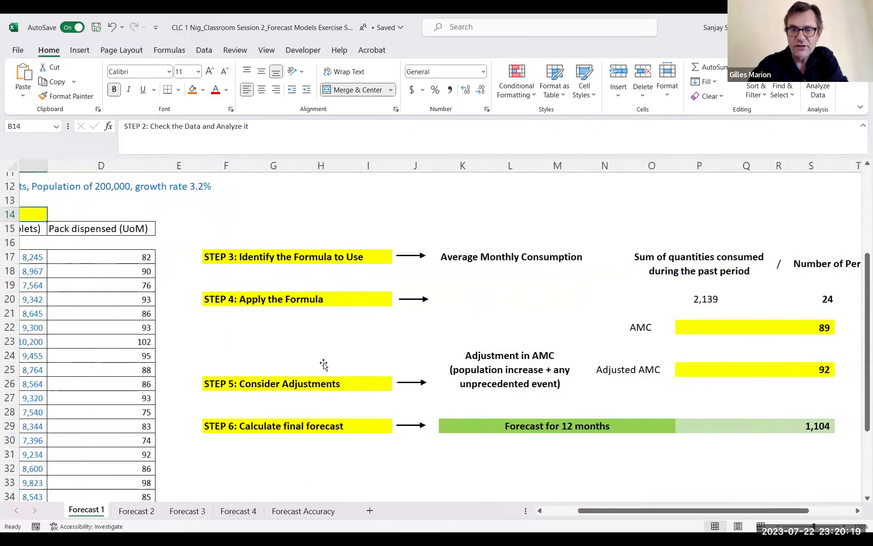
scroll(324, 364, right, 2)
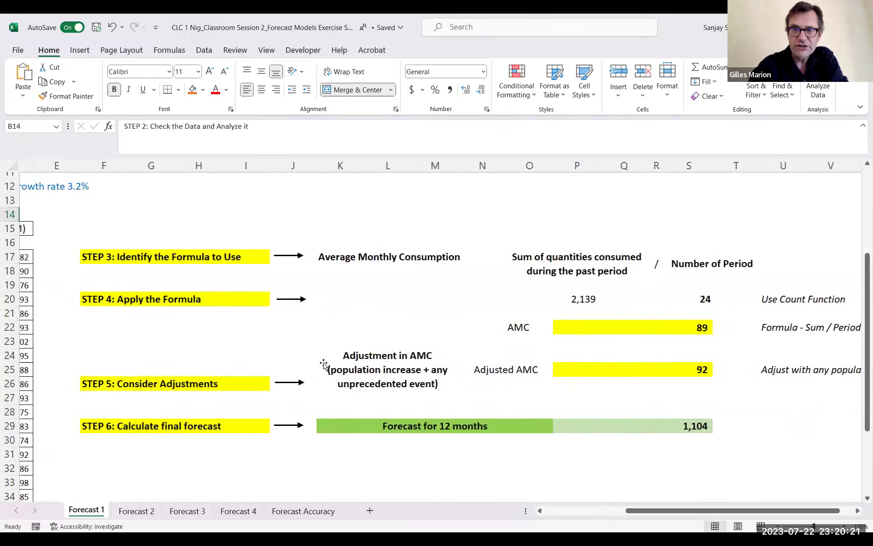
click(553, 262)
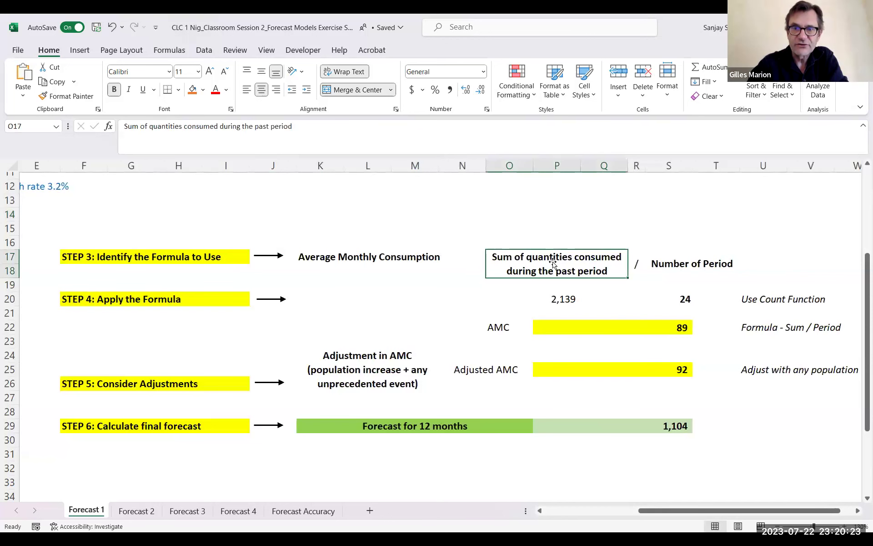
key(shift+Right)
key(shift+Right)
key(shift+Right)
key(shift+Left)
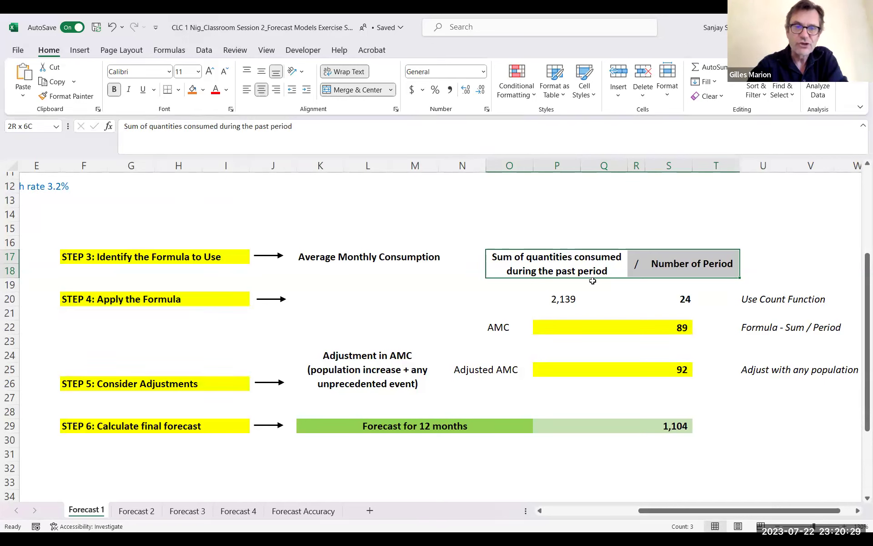
Check the Step 4 inputs by viewing the sum formula in P20 and selecting P20 through S20.
click(562, 299)
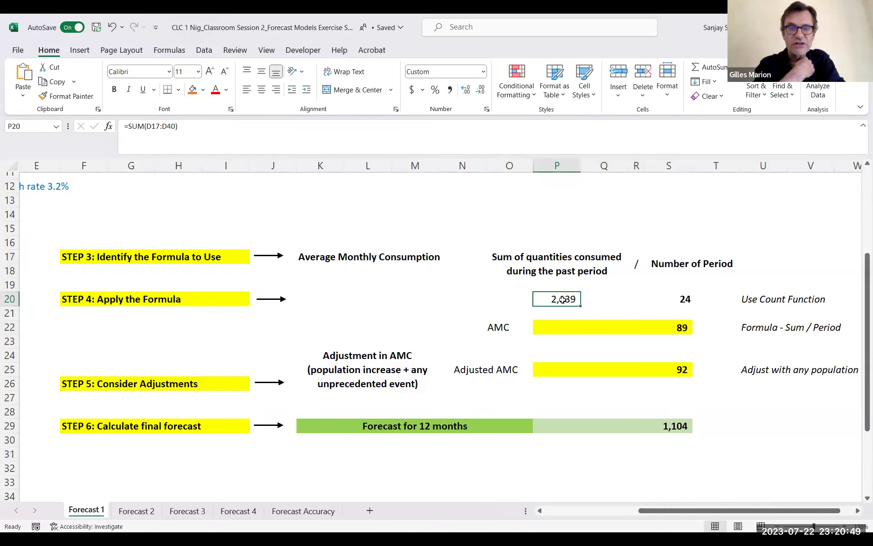
key(shift+Right)
key(shift+Right)
key(shift+Right)
key(shift+Right)
key(shift+Left)
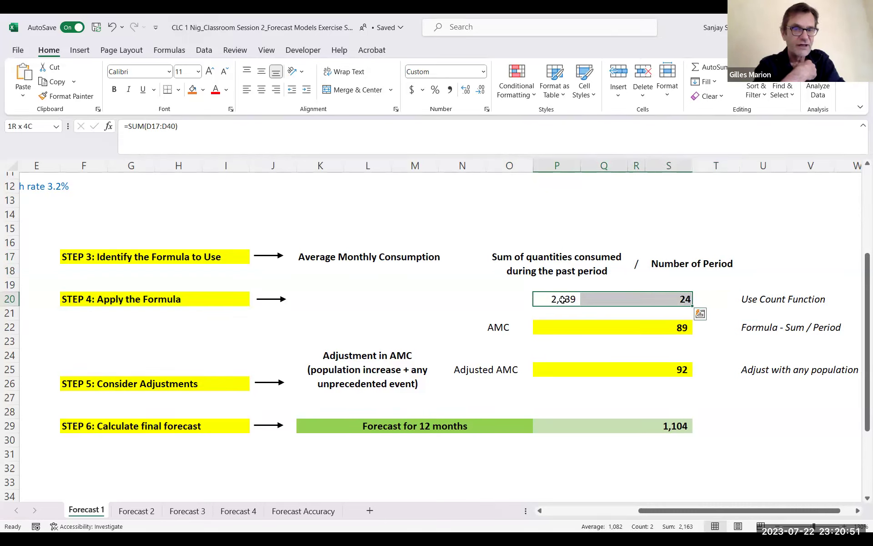
Enter the AMC formula =P20/S20 in P22, dividing total consumption by the number of periods.
click(653, 328)
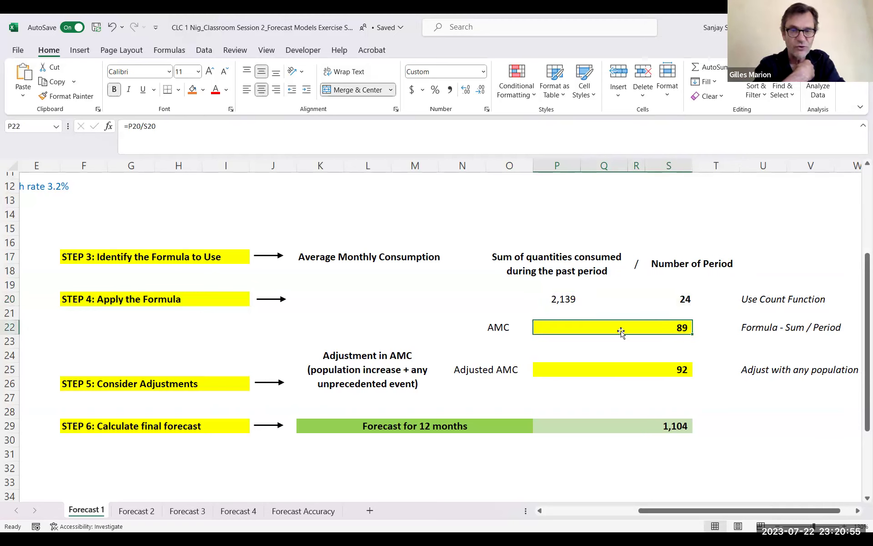
text(=)
click(561, 295)
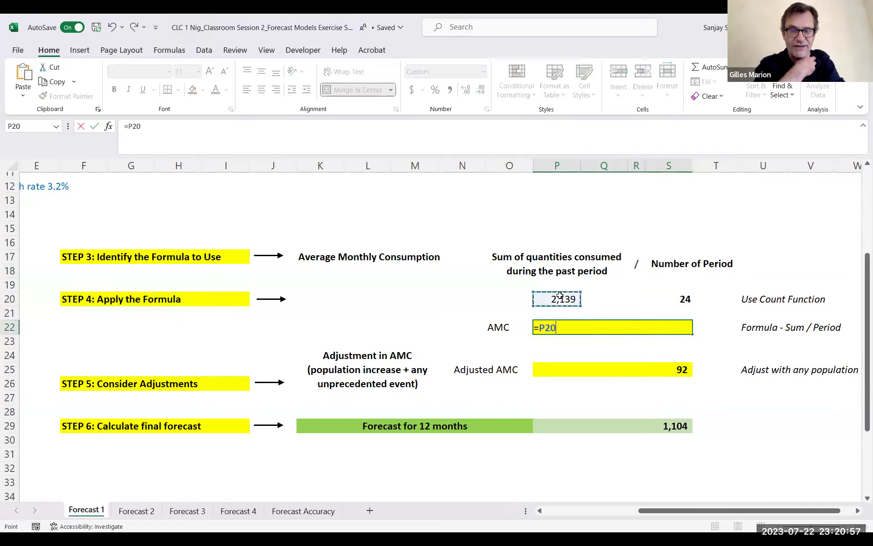
text(/)
click(685, 300)
key(Return)
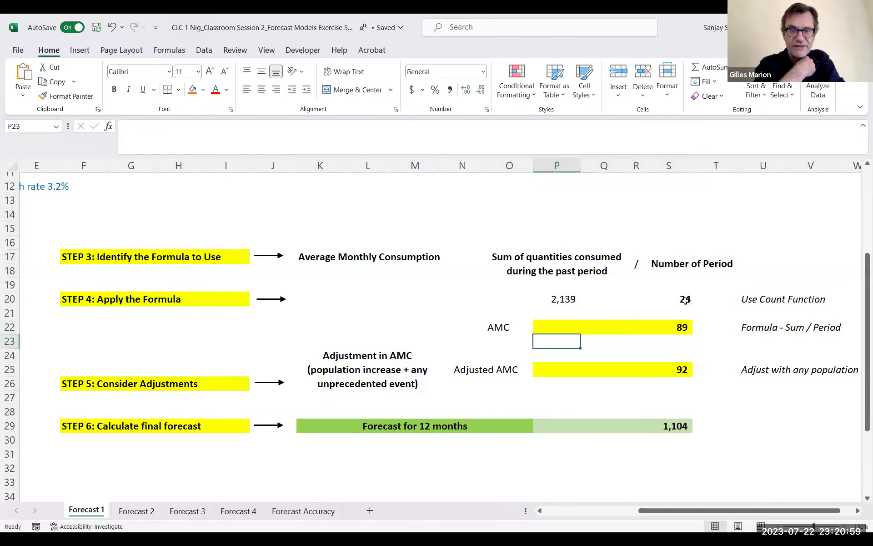
click(670, 328)
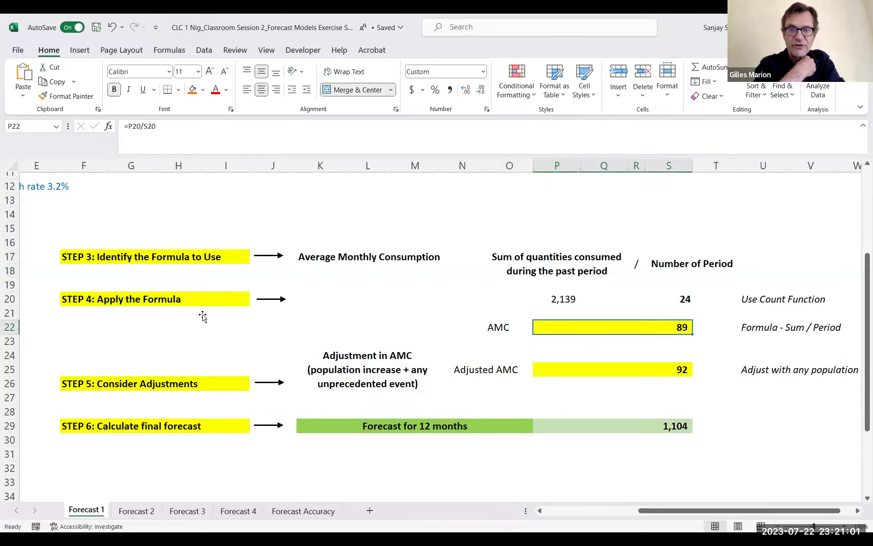
Review the Step 4 result, the Step 5 adjustment description and the Adjusted AMC formula in P25.
click(160, 299)
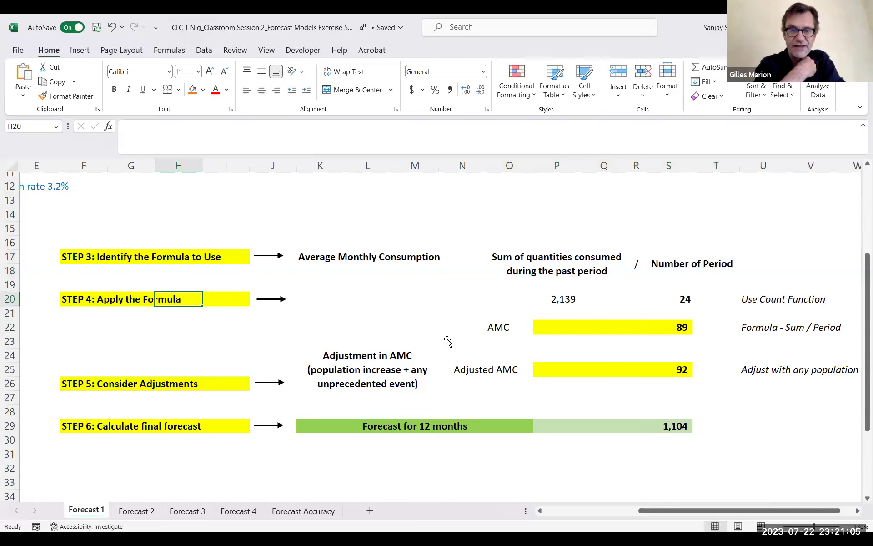
click(650, 324)
click(183, 383)
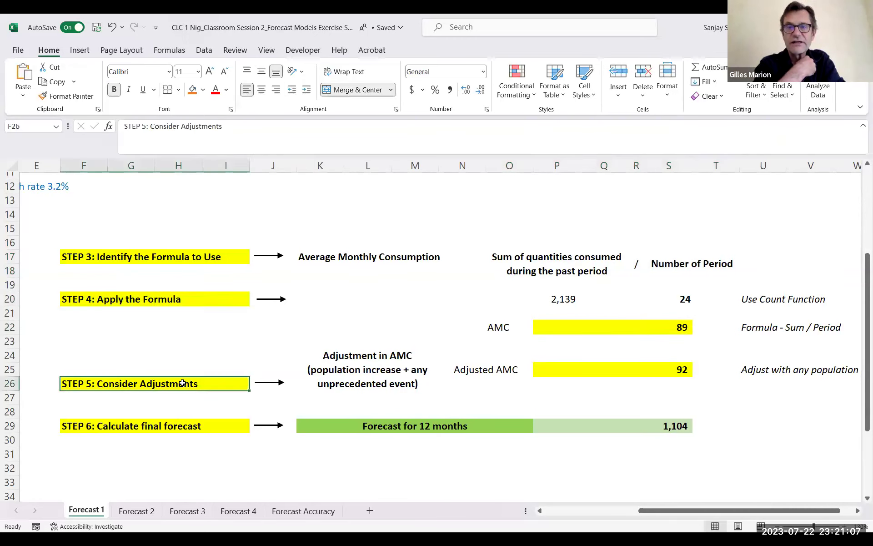
key(shift+Up)
key(shift+Right)
key(shift+Right)
key(shift+Right)
key(shift+Left)
click(309, 373)
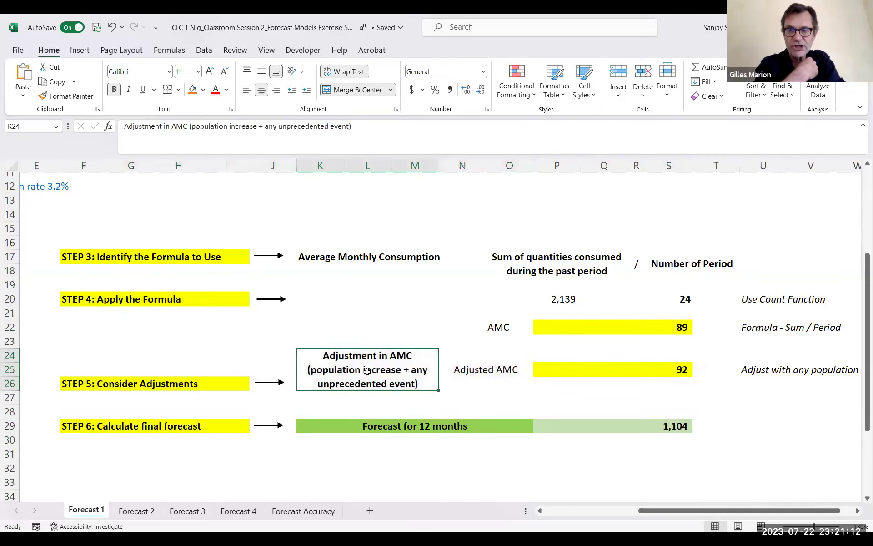
click(655, 368)
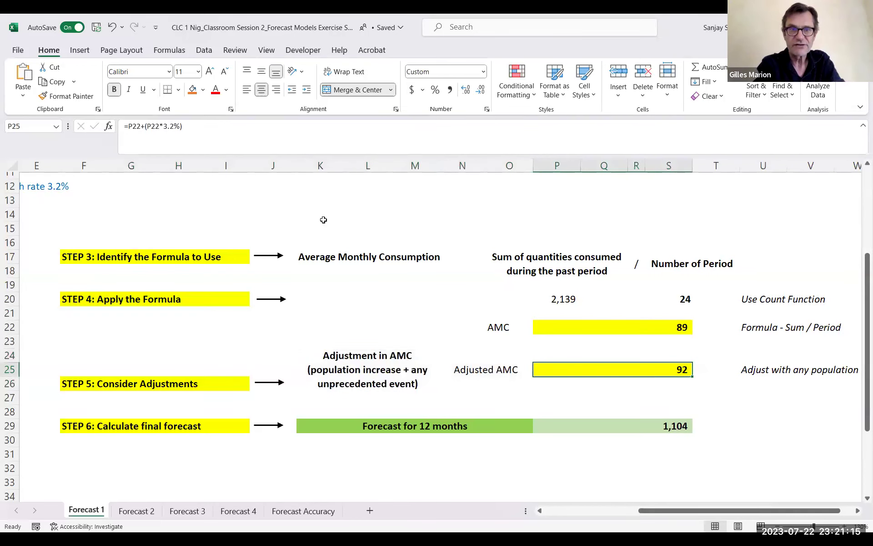
Add the note "3.2% growth!!" in G12, beside the location's growth rate text.
scroll(253, 253, up, 2)
scroll(161, 259, left, 1)
mouse_move(121, 249)
mouse_down()
mouse_move(150, 253)
mouse_move(106, 250)
mouse_up()
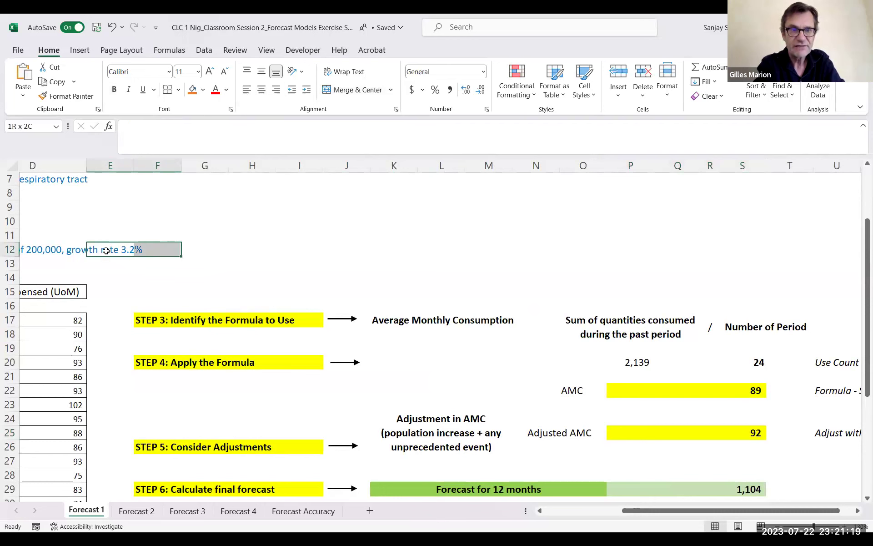
click(223, 252)
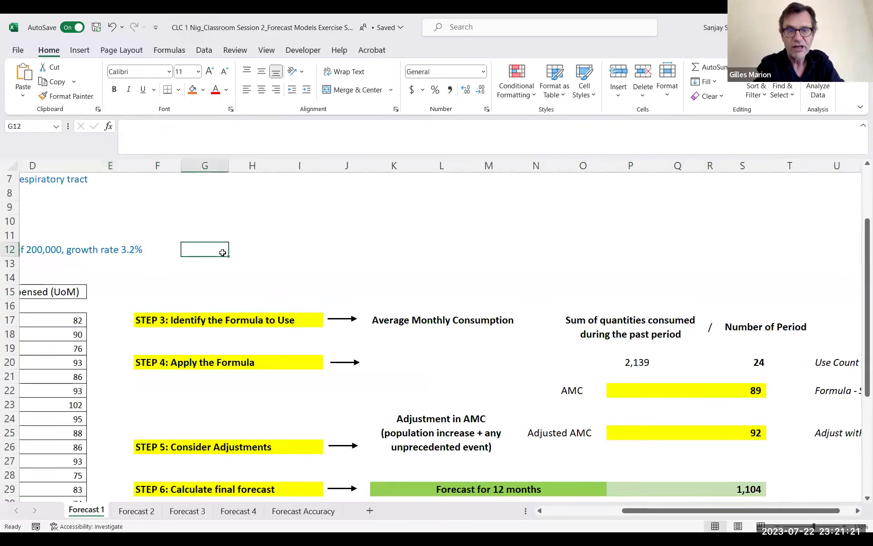
text(3.2% growth!!)
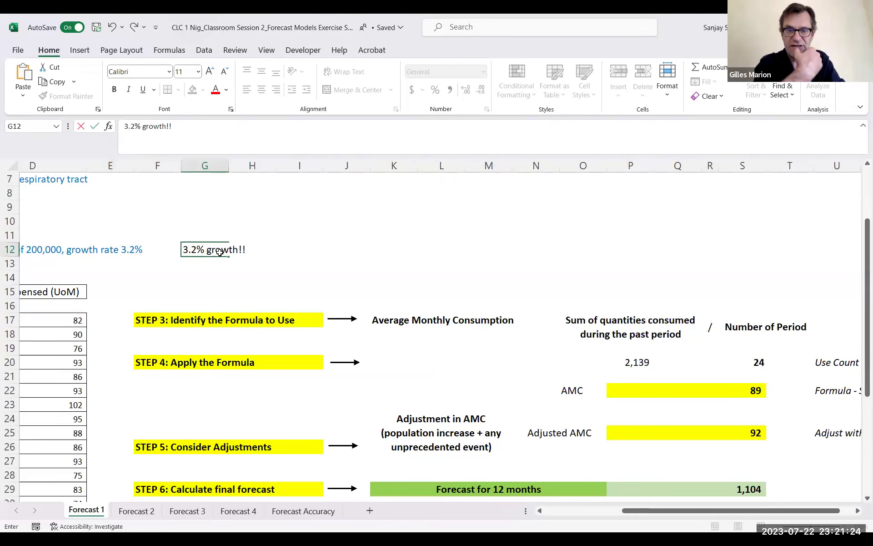
key(Return)
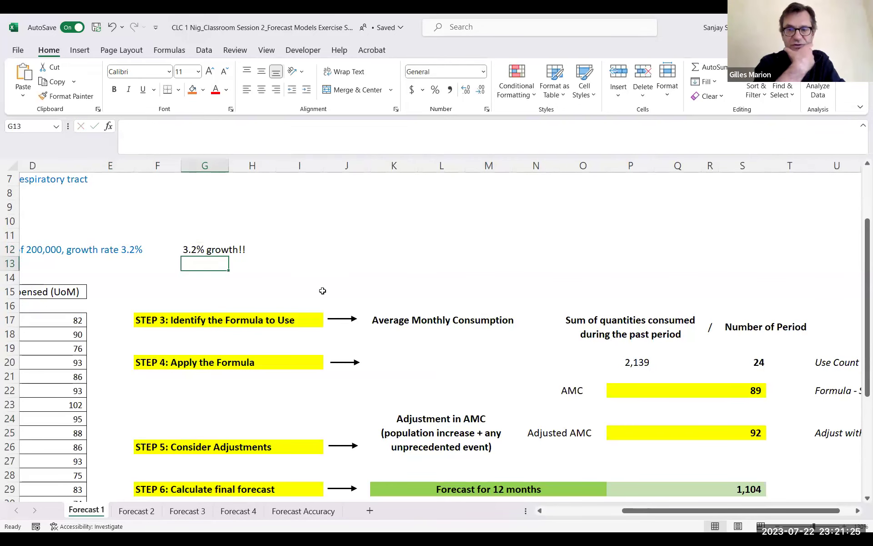
Enter the Adjusted AMC formula =P22+(P22*3.2%) in P25 to add population growth to the AMC.
scroll(323, 291, down, 2)
scroll(322, 291, right, 2)
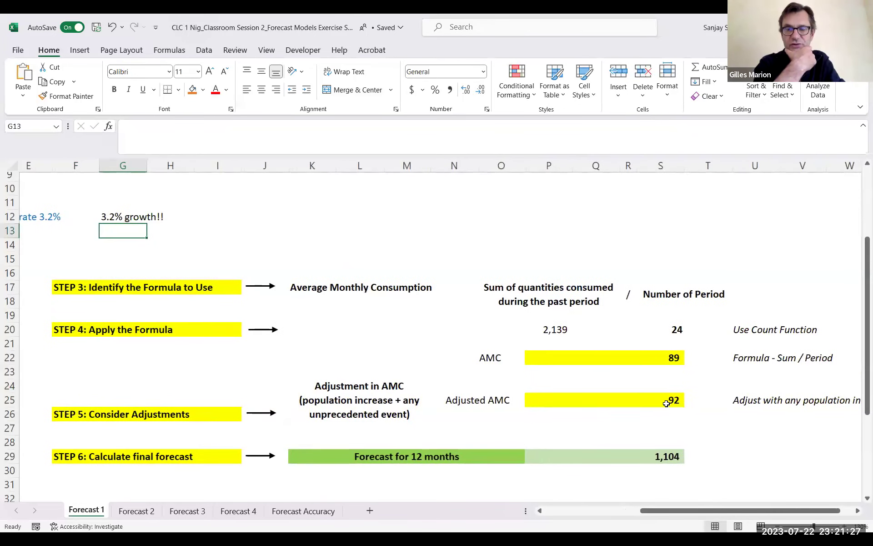
click(666, 404)
text(=)
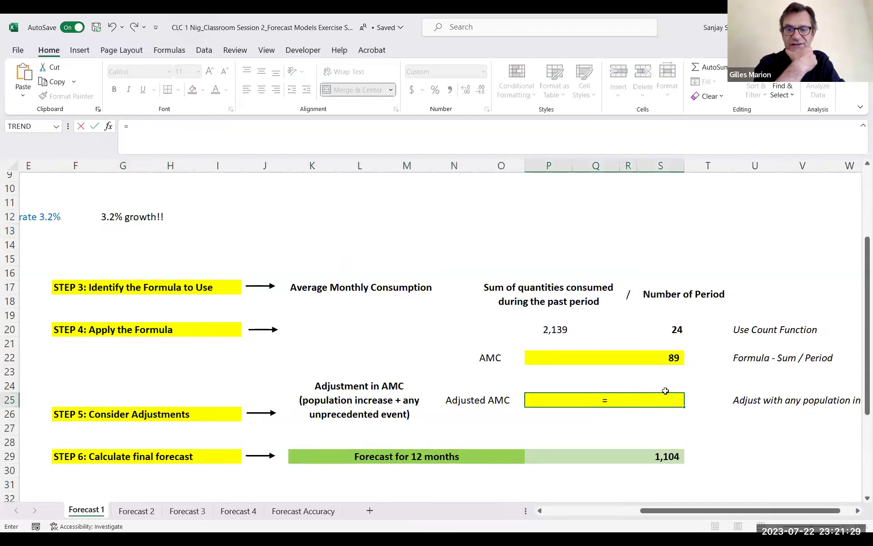
click(668, 358)
text(+()
click(672, 358)
text(*3.2%)
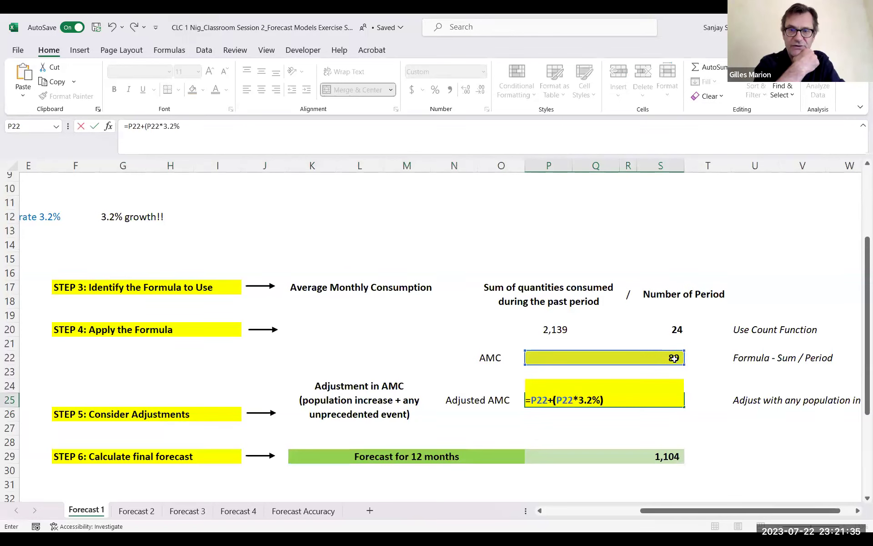
text())
key(Return)
click(655, 404)
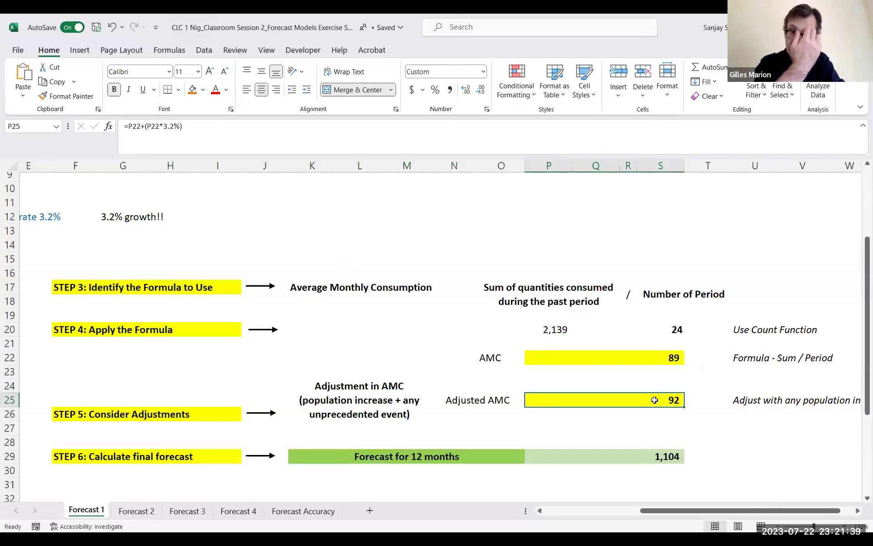
Enter =P25*12 in P29 to calculate the 12-month forecast from the Adjusted AMC.
scroll(654, 400, down, 1)
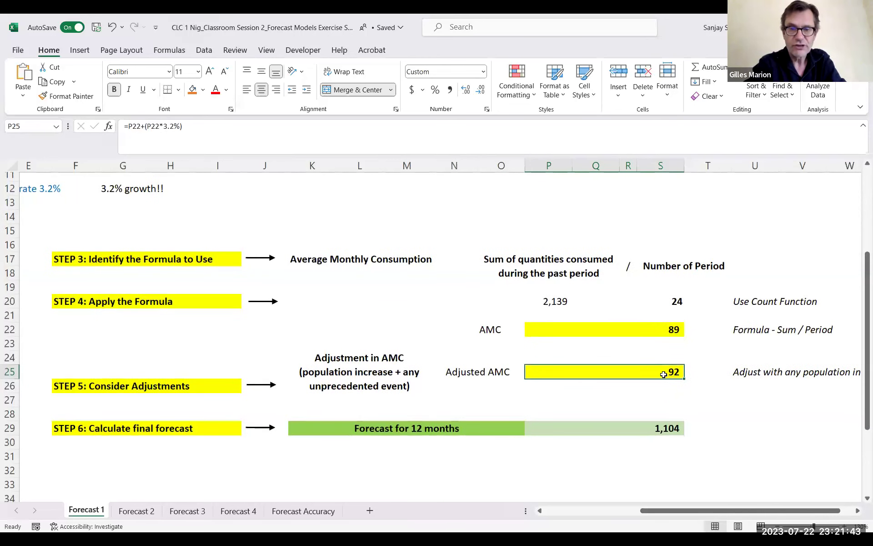
key(Down)
key(Down)
key(Down)
key(Down)
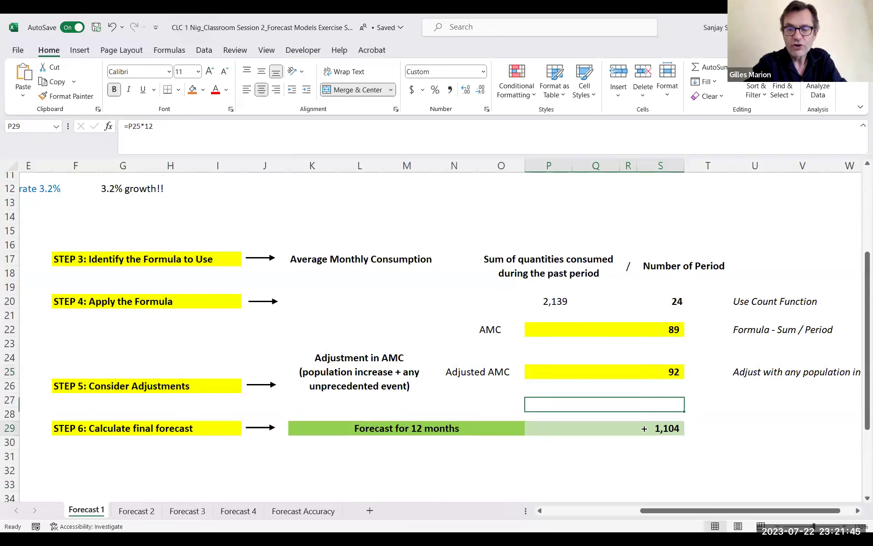
text(=)
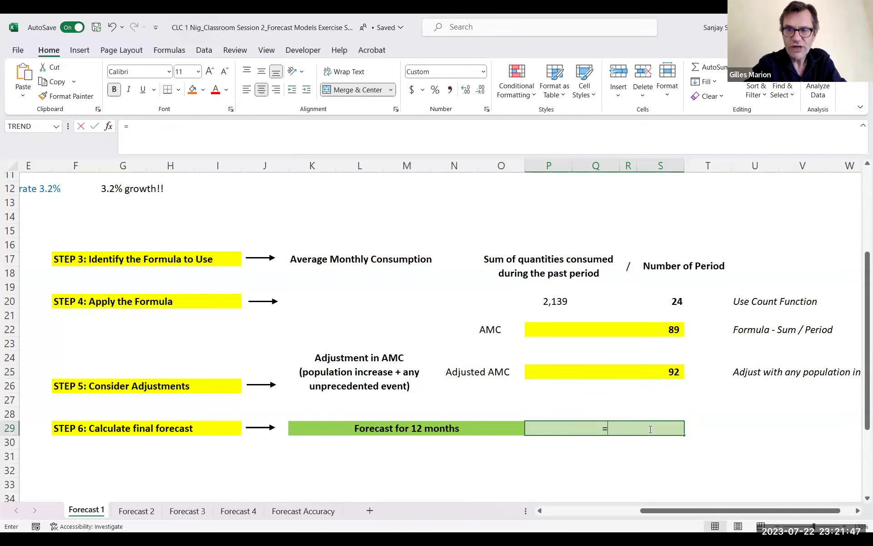
click(662, 372)
text(*12)
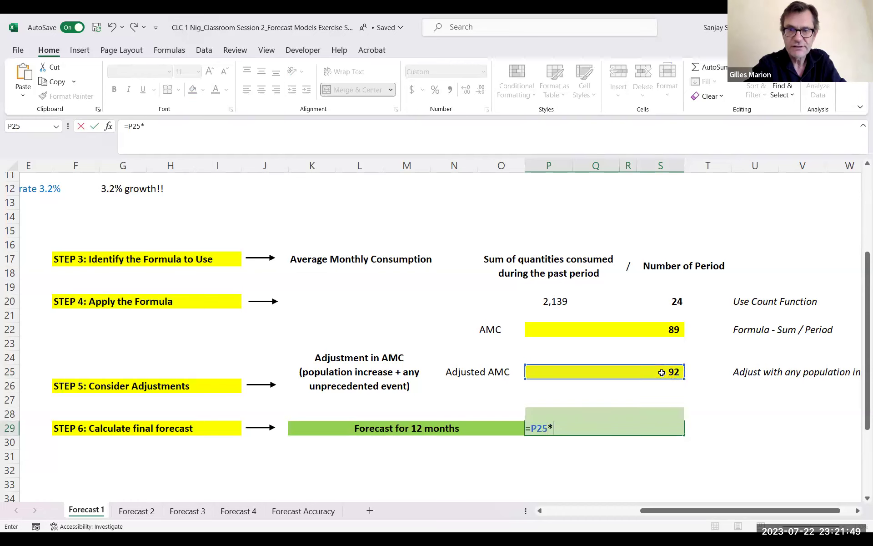
key(Return)
key(Up)
key(Up)
key(Up)
key(Up)
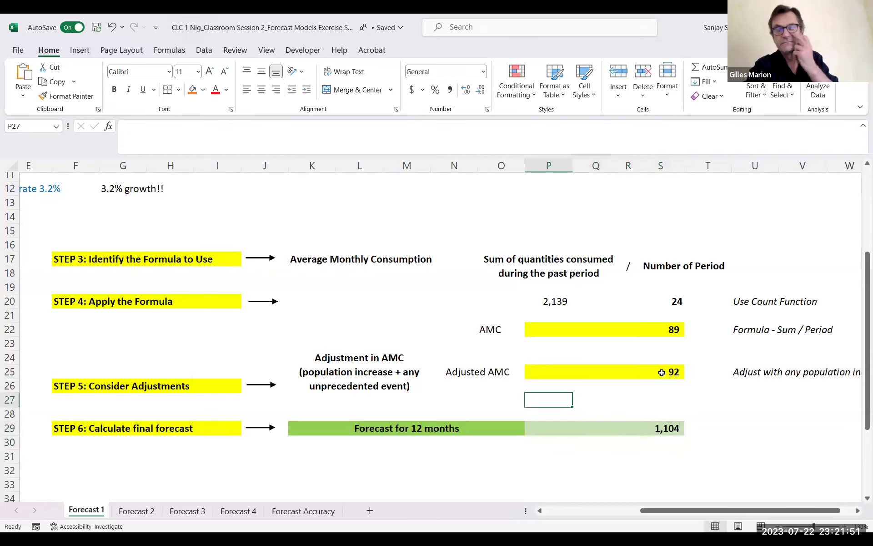
Review the growth-adjusted formula in P25 and the AMC formula in P22 that it builds on, leaving edit mode without changes.
click(620, 389)
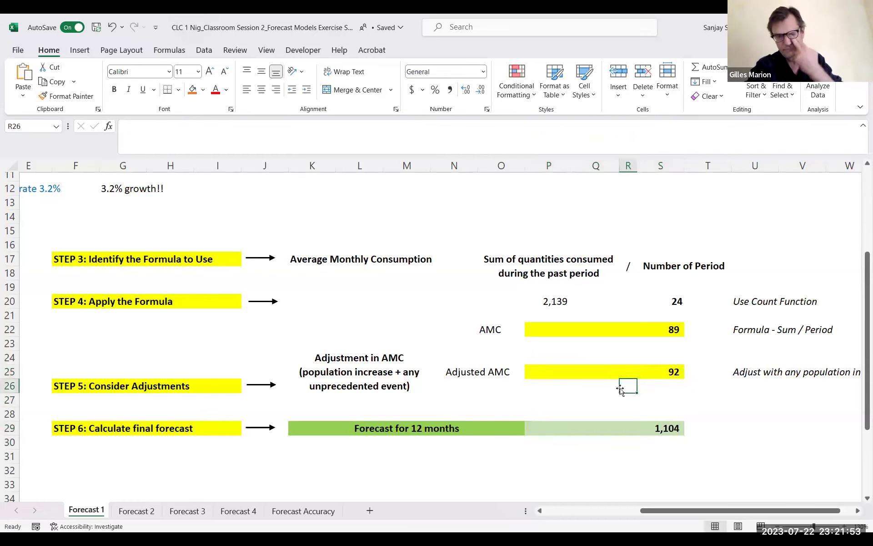
key(Left)
key(Left)
key(shift+Right)
key(shift+Right)
key(shift+Right)
key(shift+Right)
key(shift+Left)
click(641, 369)
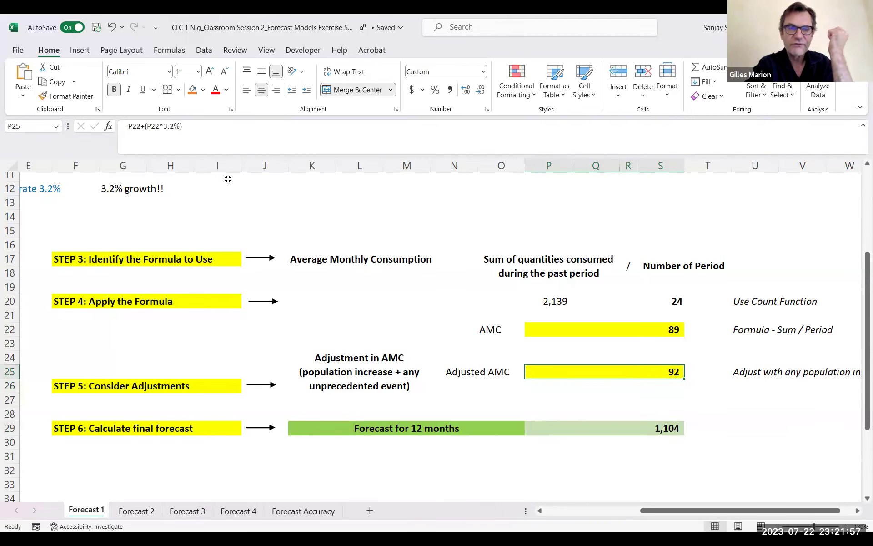
drag(192, 135, 119, 135)
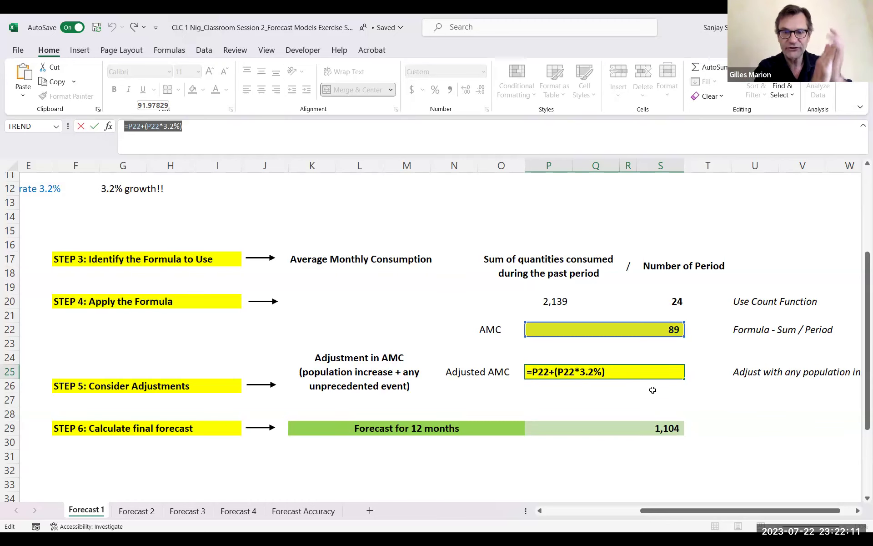
key(Escape)
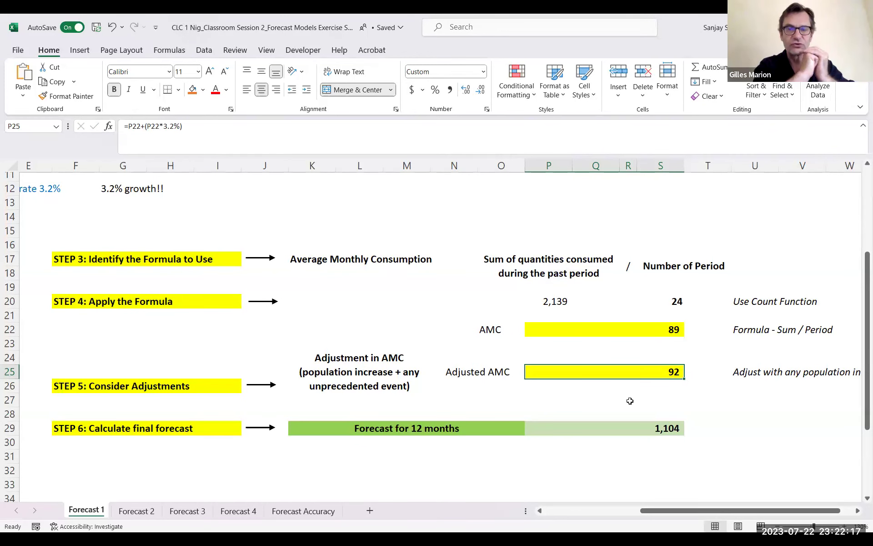
double_click(668, 329)
key(Escape)
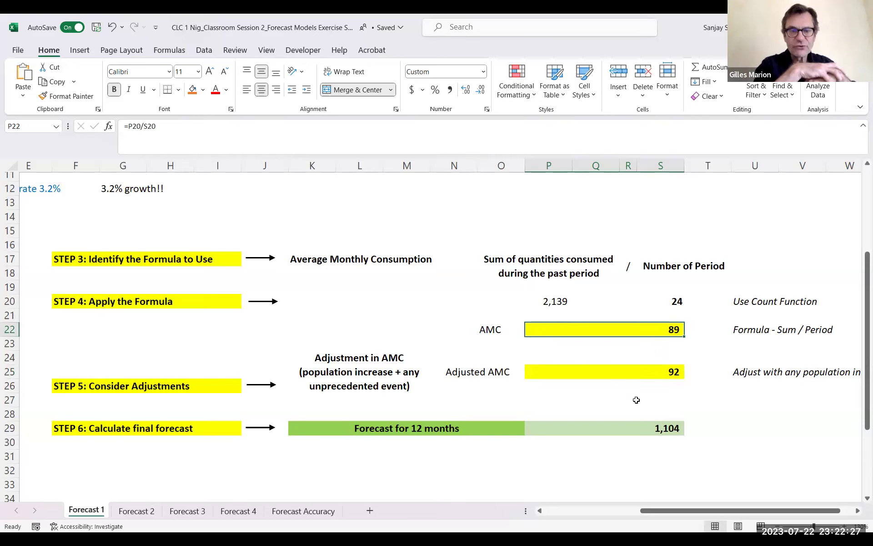
click(643, 374)
Re-enter the final forecast formula in P29 as =P25*12 and return to the Adjusted AMC cell.
click(642, 428)
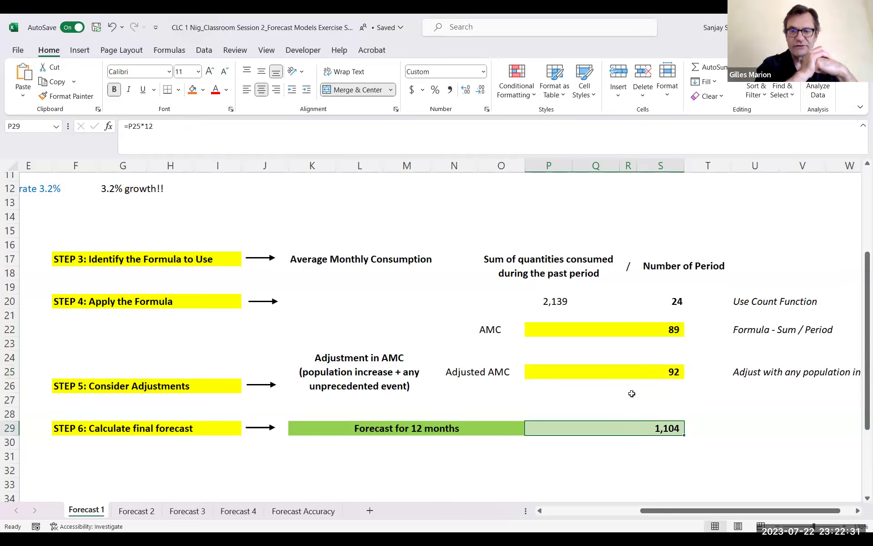
text(=)
key(Up)
key(Up)
key(Up)
key(Up)
text(*12)
key(Return)
key(Up)
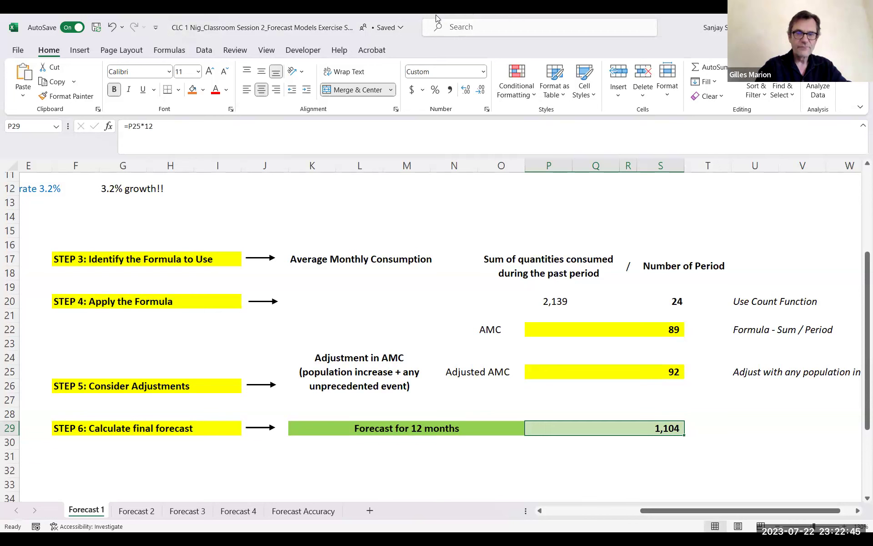
click(645, 370)
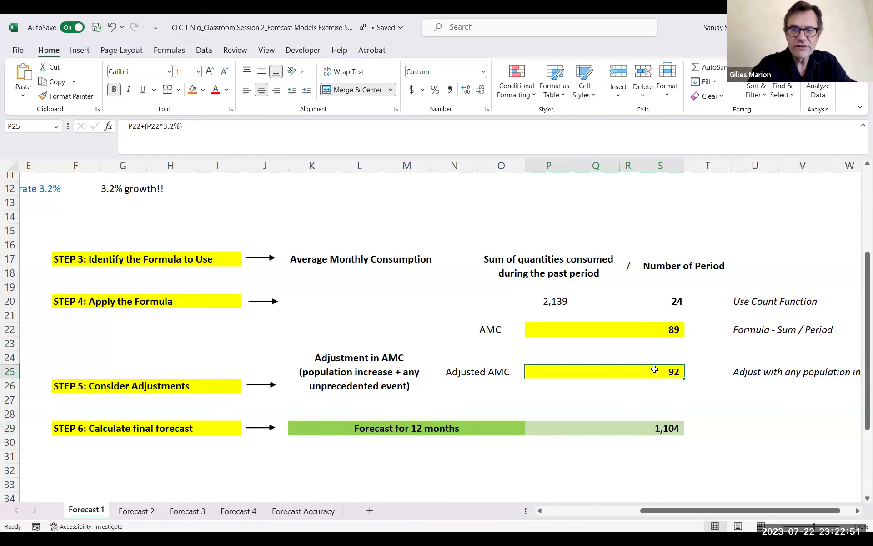
Clear the Adjusted AMC cell P25 and re-enter its growth formula as =P22+(P22*3.2%).
key(Delete)
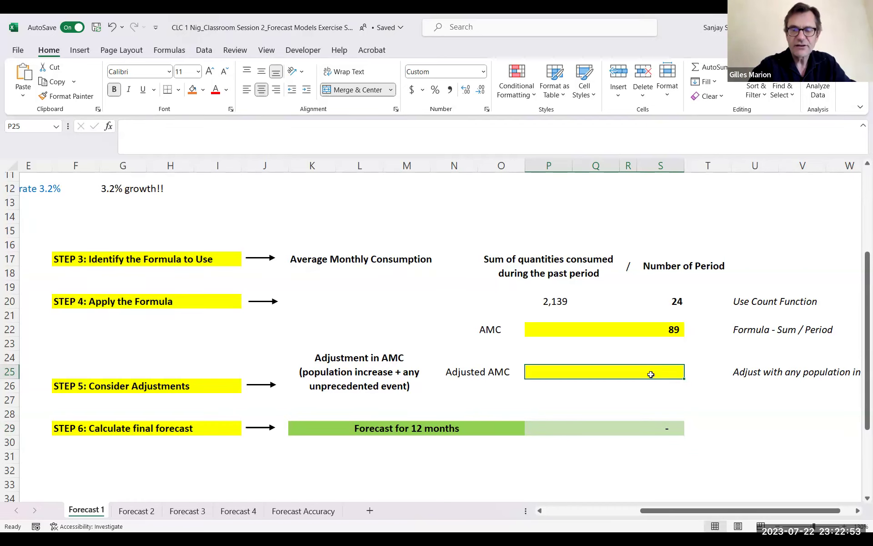
text(=)
click(665, 332)
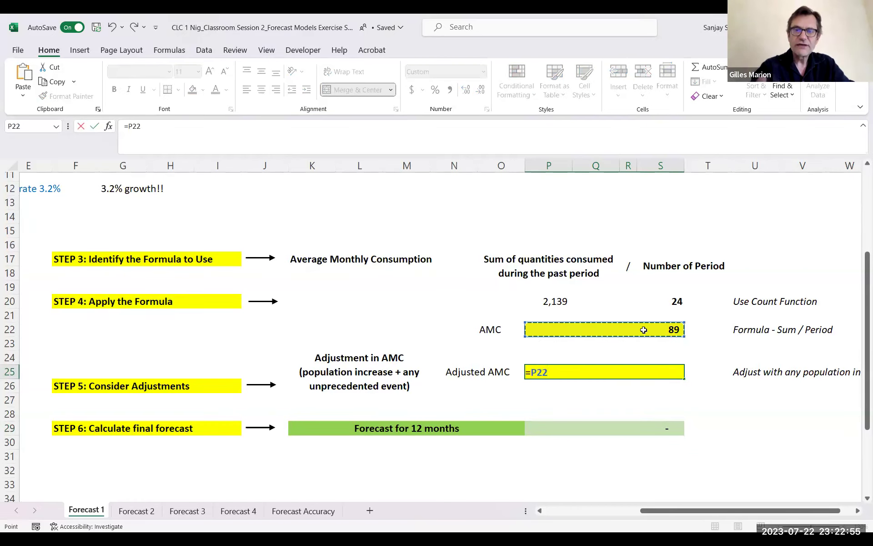
text(+)
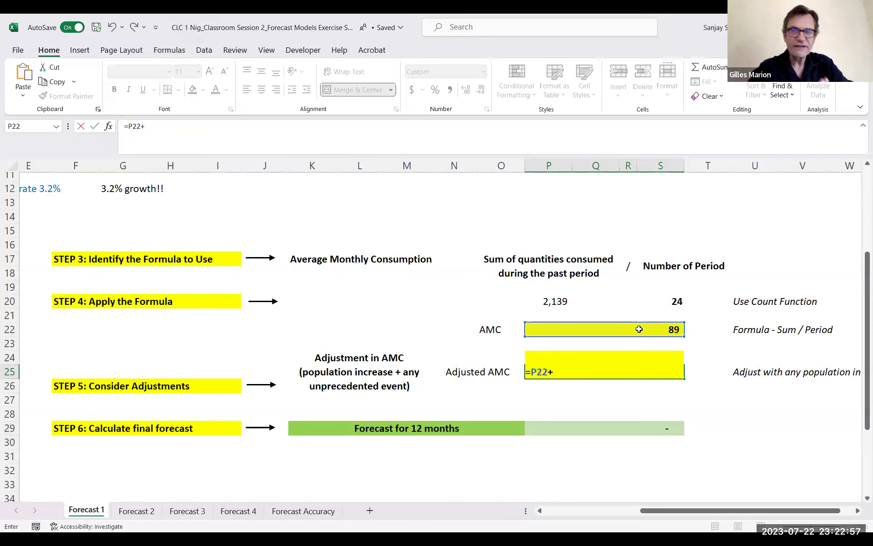
text(()
click(653, 328)
text(*3.2%)
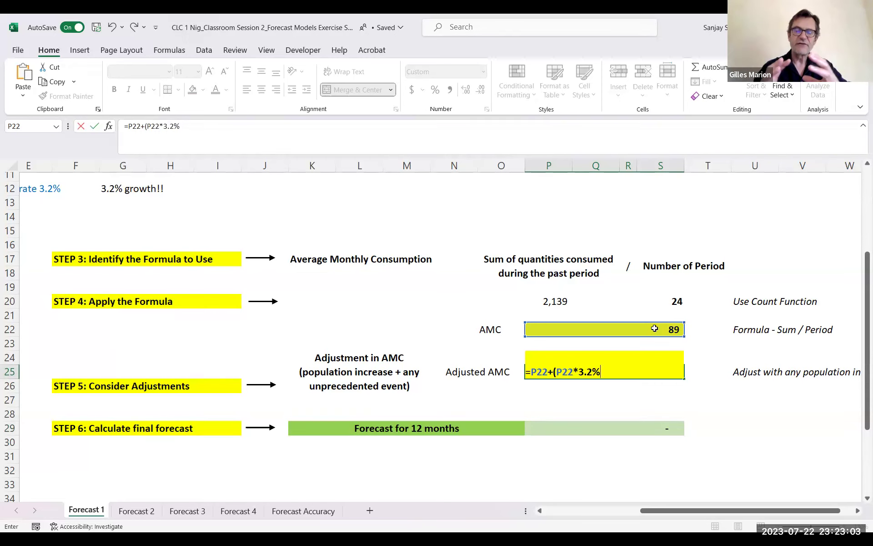
key(Return)
key(Up)
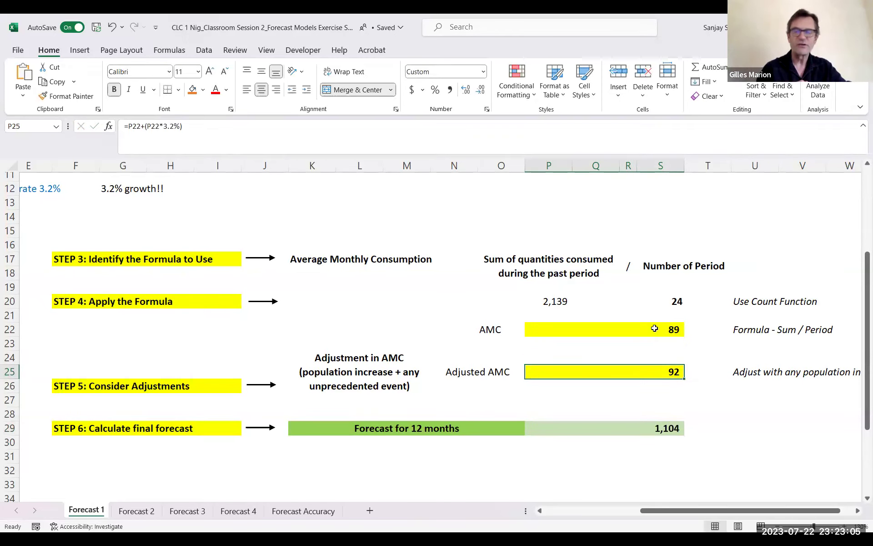
Make the sum of quantities consumed in P20 bold.
click(561, 301)
key(shift+Right)
key(Left)
key(Right)
key(ctrl+b)
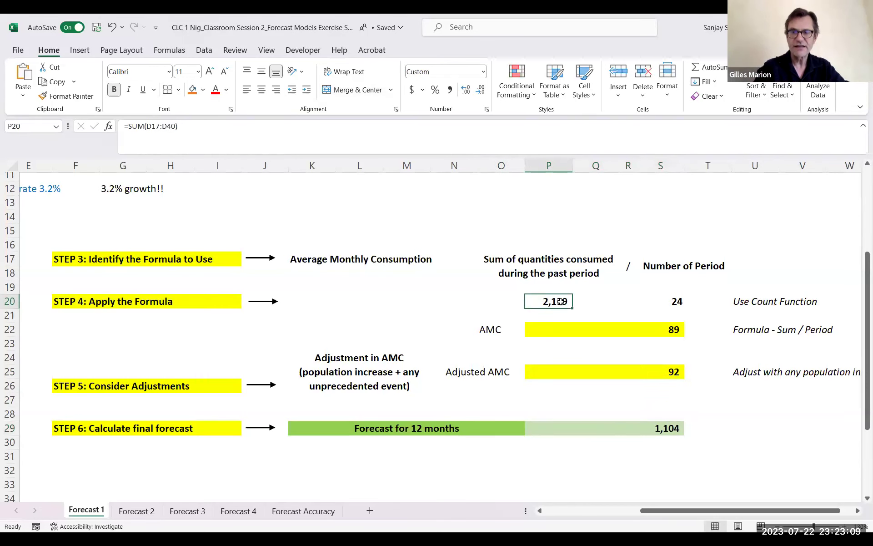
Review the Step 4 inputs in P20:S20, followed by the AMC in P22 and the Adjusted AMC in P25.
key(shift+Right)
key(shift+Right)
key(shift+Right)
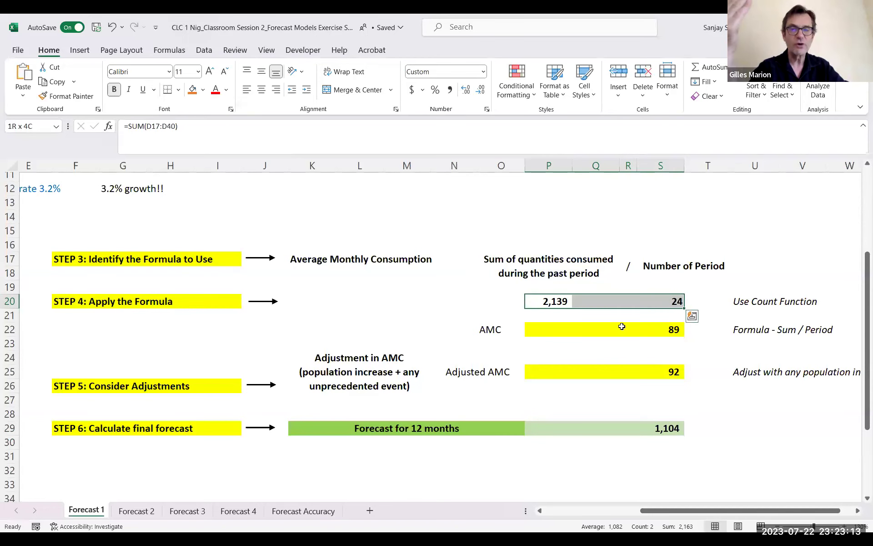
click(655, 331)
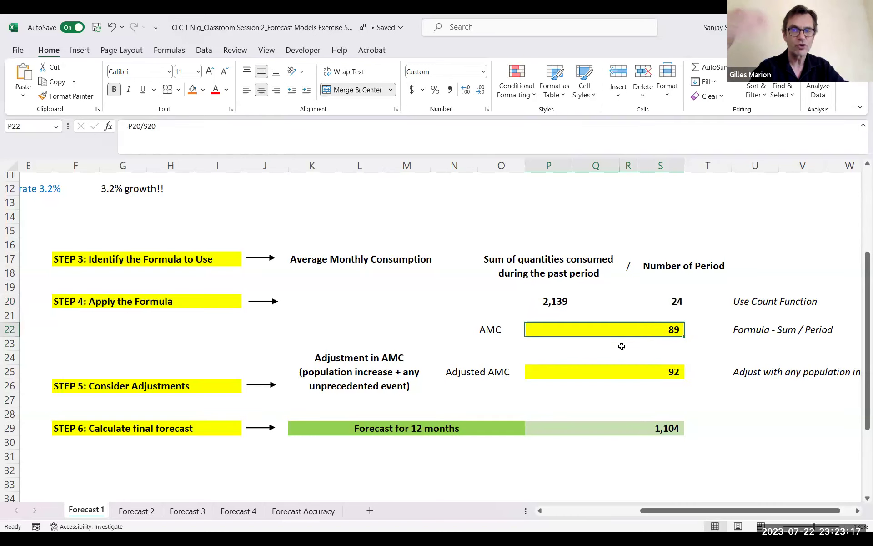
click(639, 373)
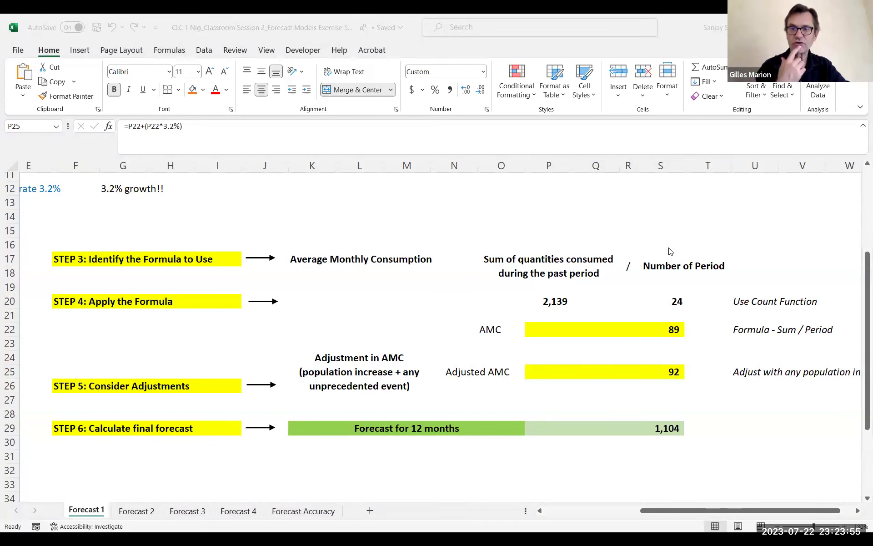
Fill the AMC formula description in O17:T18, from the sum of quantities to the number of period, with light blue.
click(552, 261)
drag(553, 261, 725, 268)
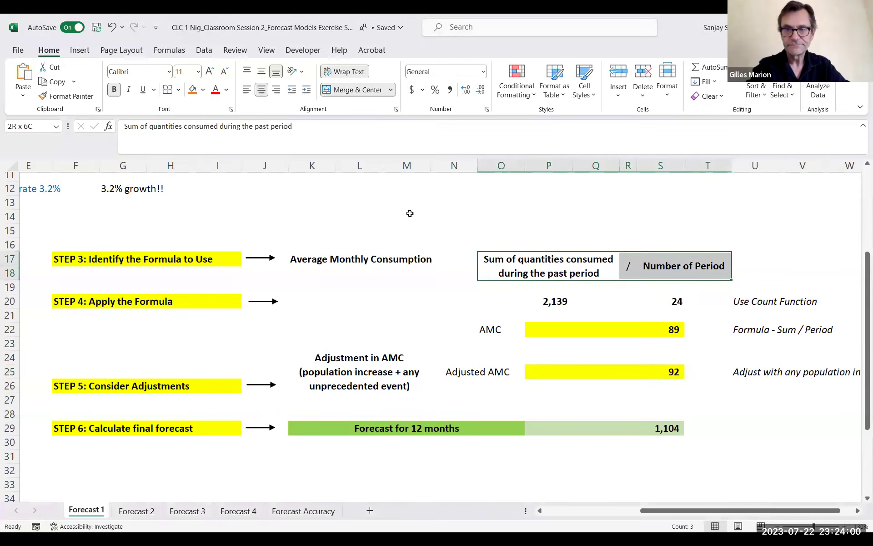
click(202, 89)
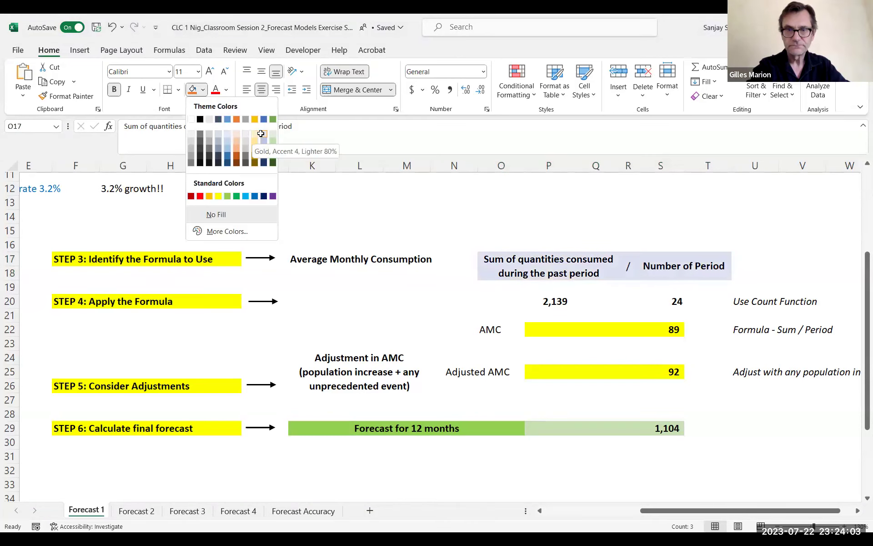
click(263, 133)
Select F17:T18 to review Step 3, from identifying the formula to the Average Monthly Consumption definition.
click(175, 260)
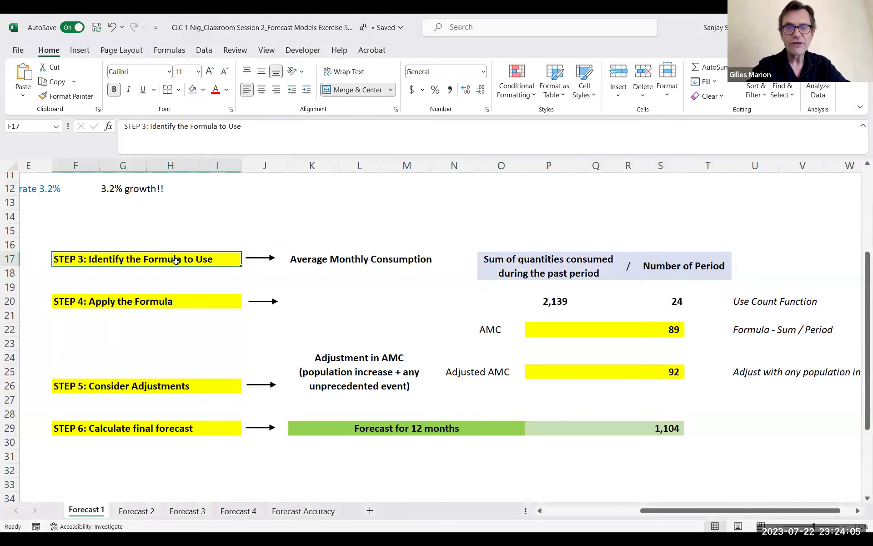
key(shift+Right)
key(shift+Right)
key(shift+Right)
key(shift+Right)
key(shift+Right)
key(shift+Right)
key(shift+Right)
key(shift+Right)
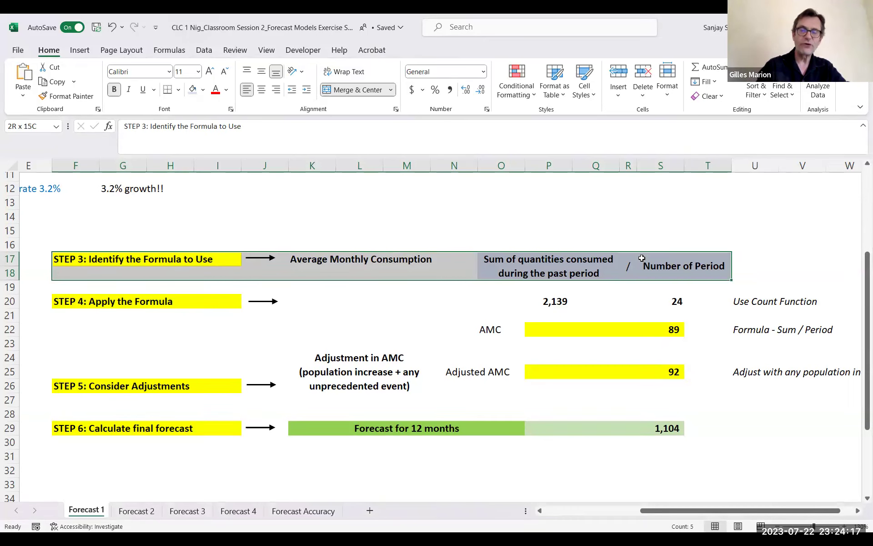
drag(641, 258, 558, 265)
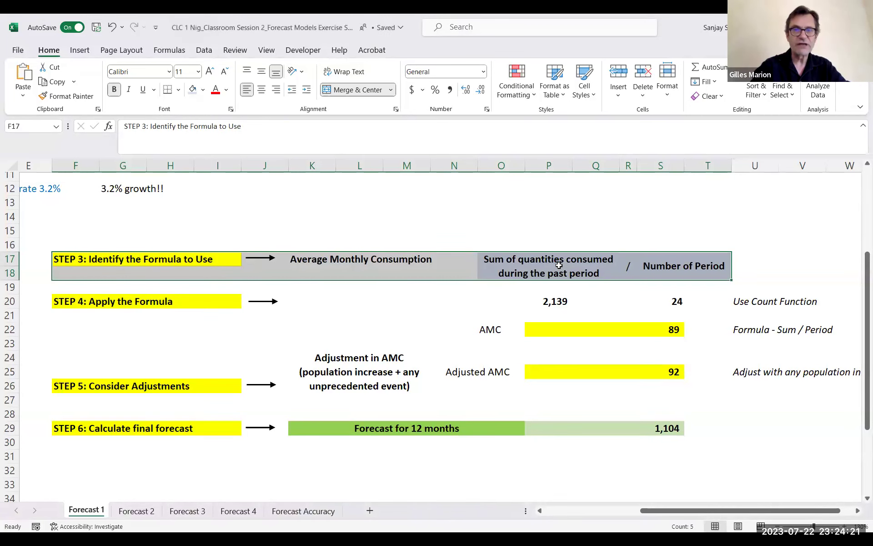
Compare the AMC formula in P22 with its written definition in O17:T18 and the note in U22, without editing them.
click(657, 334)
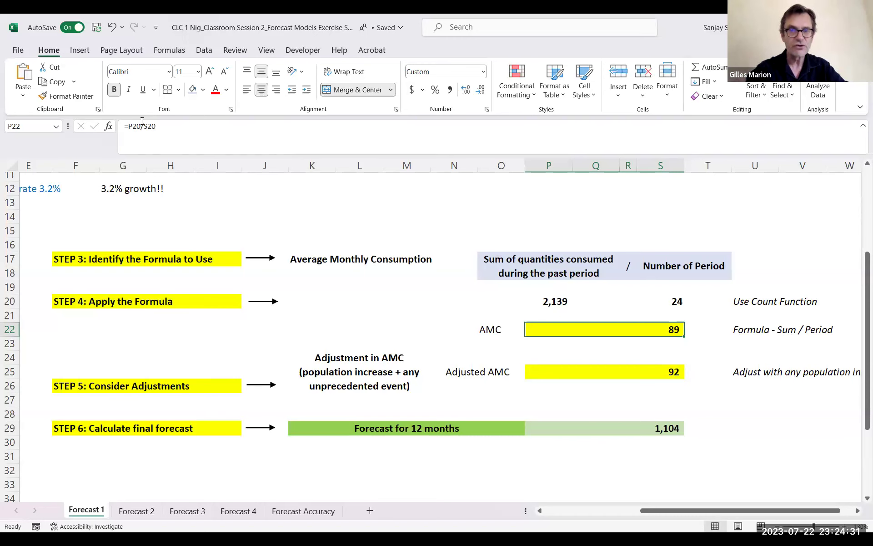
drag(156, 126, 134, 127)
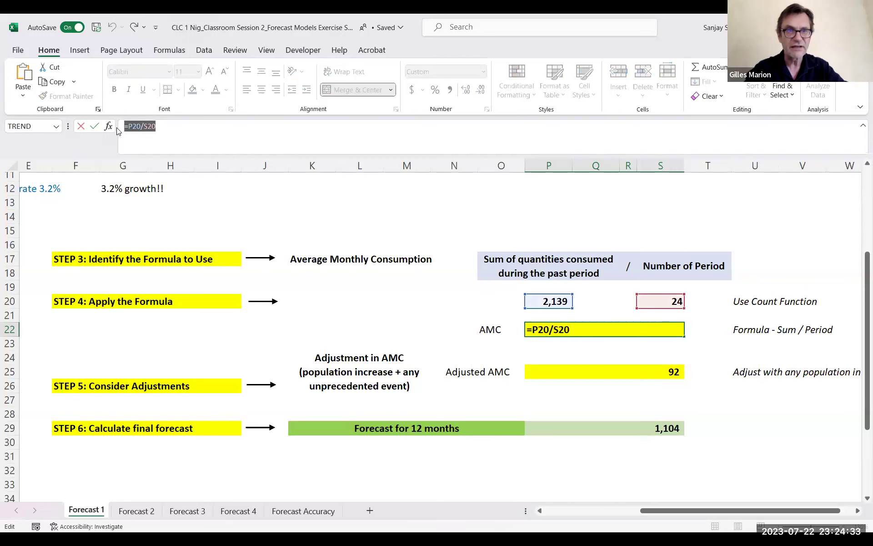
key(Escape)
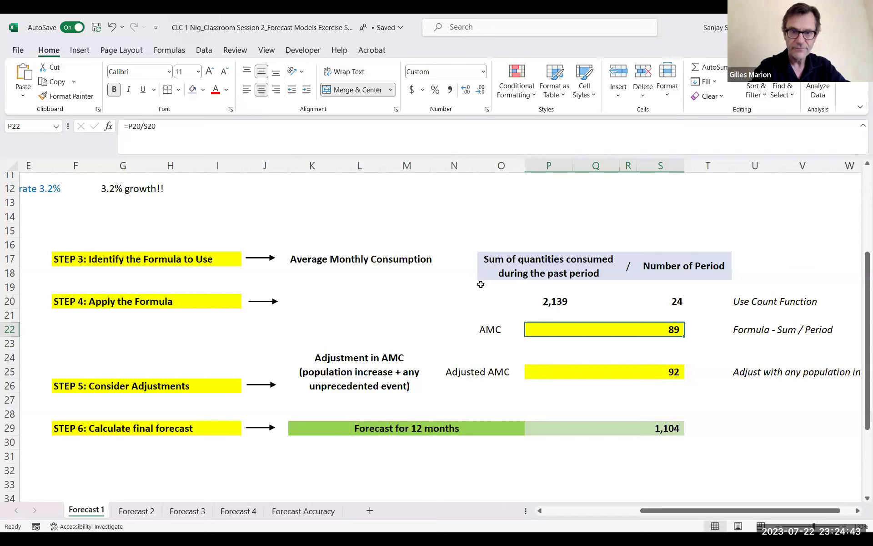
click(528, 263)
key(shift+Right)
key(shift+Right)
key(shift+Right)
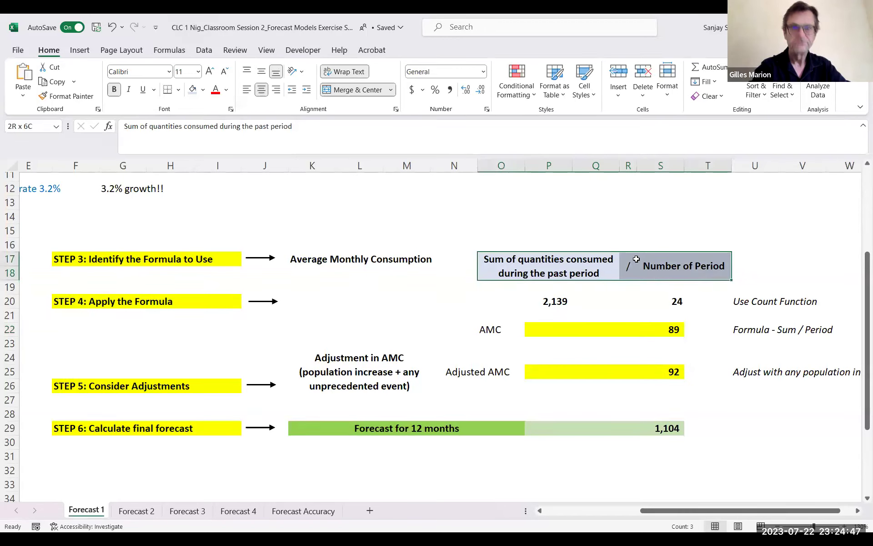
click(751, 333)
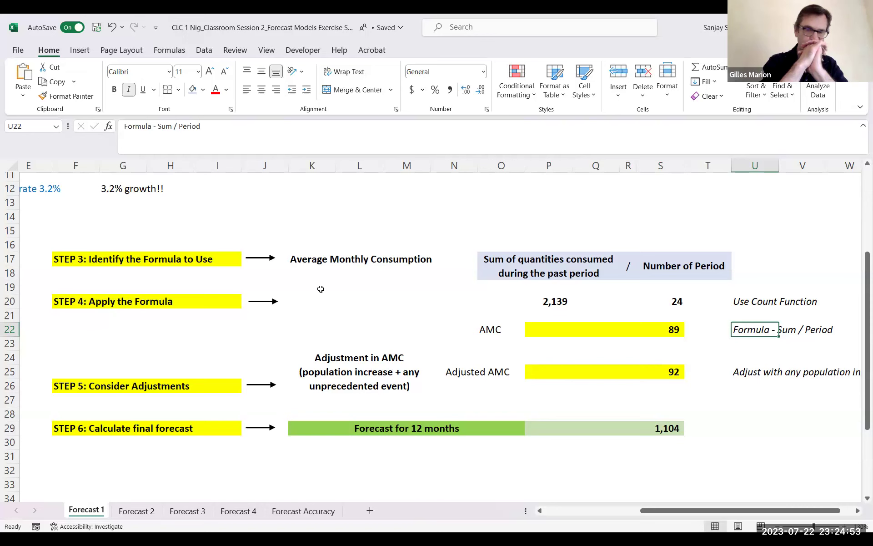
click(729, 421)
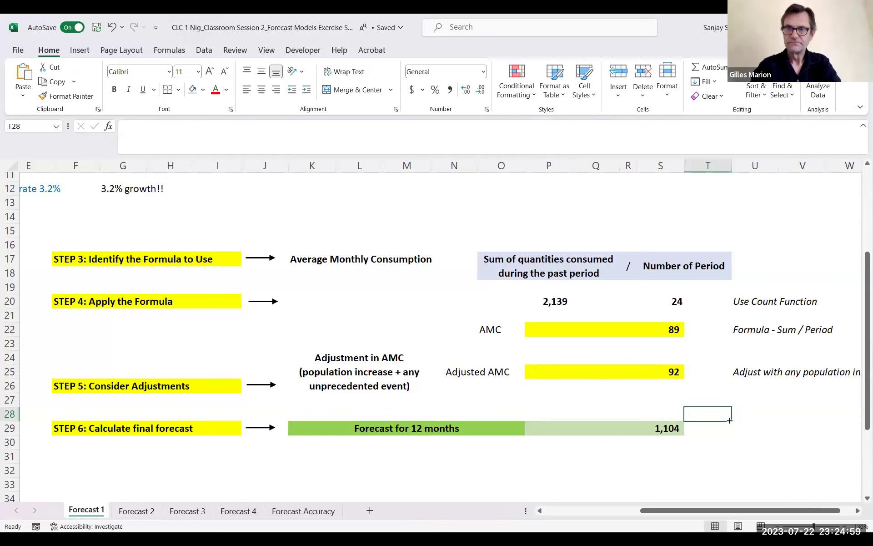
Select F24:Y26 to review the Step 5 adjustment and its population increase note, and clear the selection.
click(143, 360)
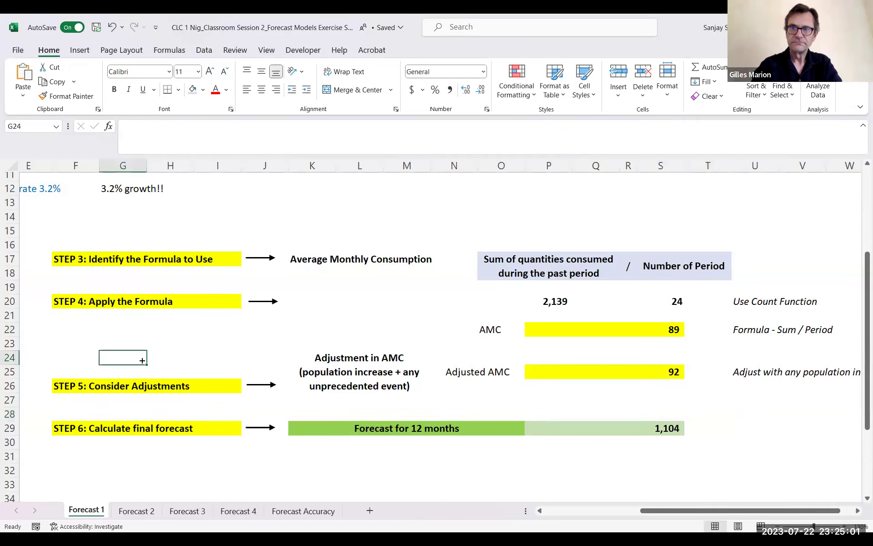
key(Left)
key(shift+Down)
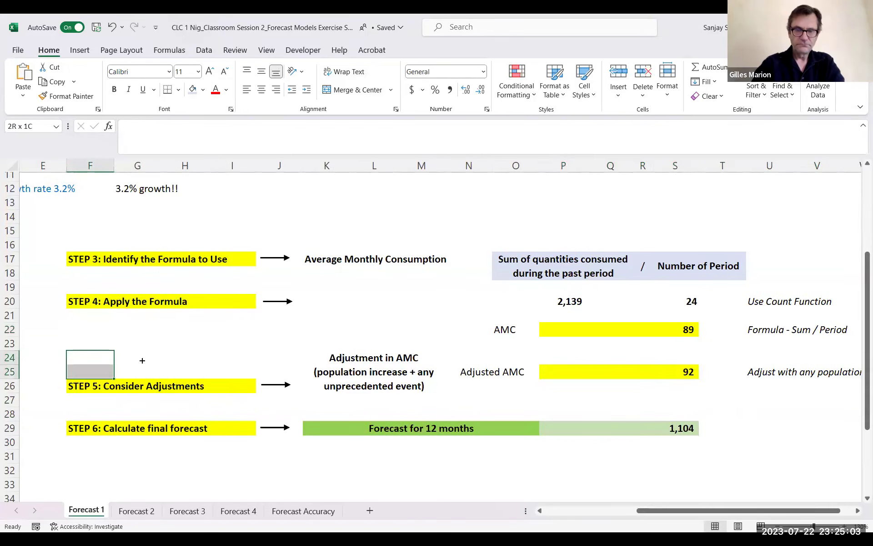
key(shift+Down)
key(shift+Right)
key(shift+Right)
key(shift+Right)
key(shift+Right)
key(shift+Right)
key(shift+Right)
key(shift+Right)
key(shift+Right)
key(shift+Right)
key(shift+Right)
key(shift+Right)
key(shift+Right)
key(shift+Right)
key(shift+Right)
key(shift+Right)
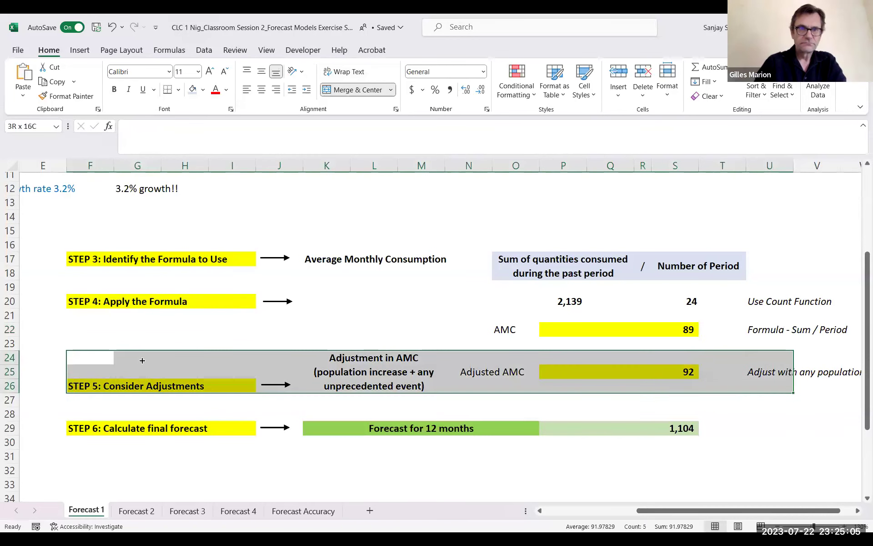
key(shift+Right)
key(shift+Right)
key(shift+Right)
key(shift+Right)
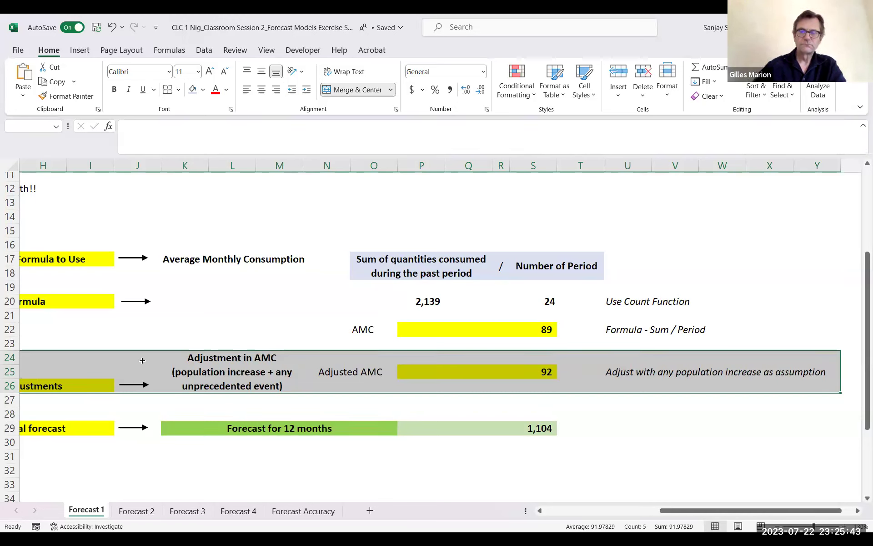
click(236, 334)
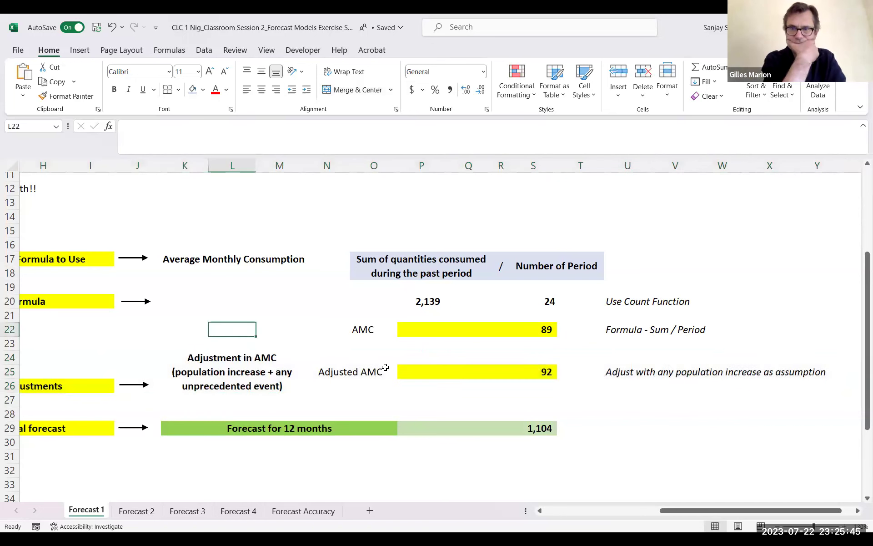
Try a growth rate of 2% in the Adjusted AMC formula in P25 and undo the change.
click(465, 373)
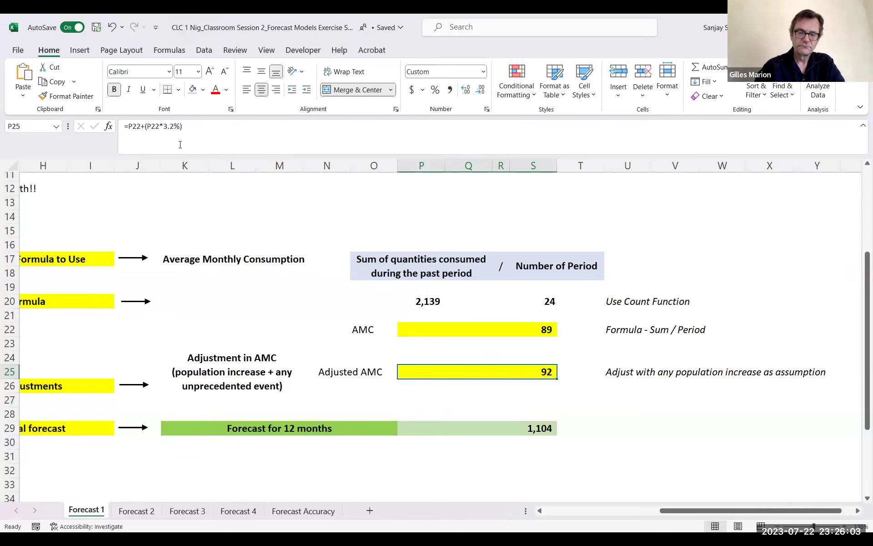
click(173, 126)
double_click(173, 126)
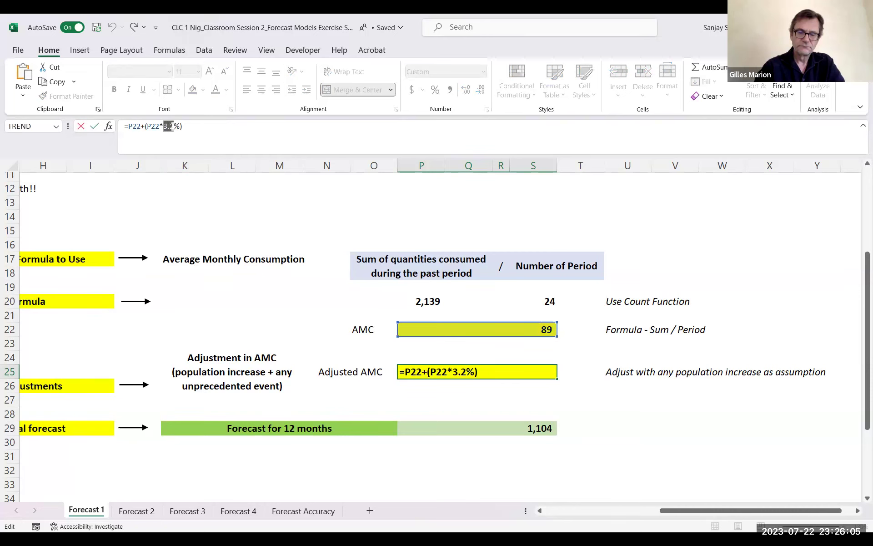
text(2)
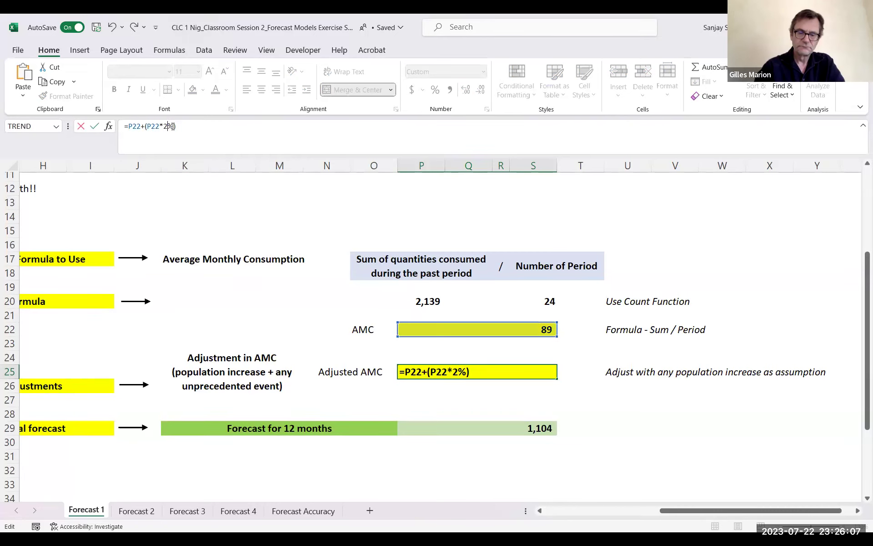
key(Return)
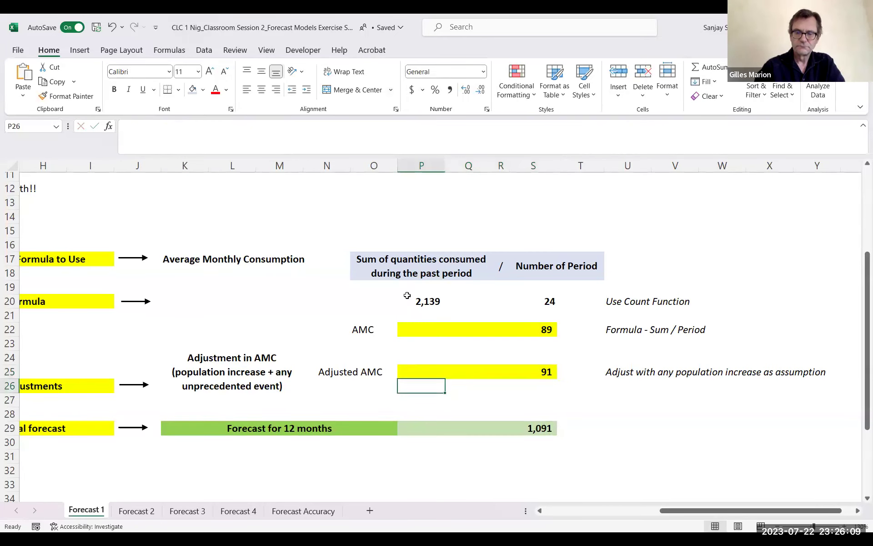
click(507, 369)
key(ctrl+z)
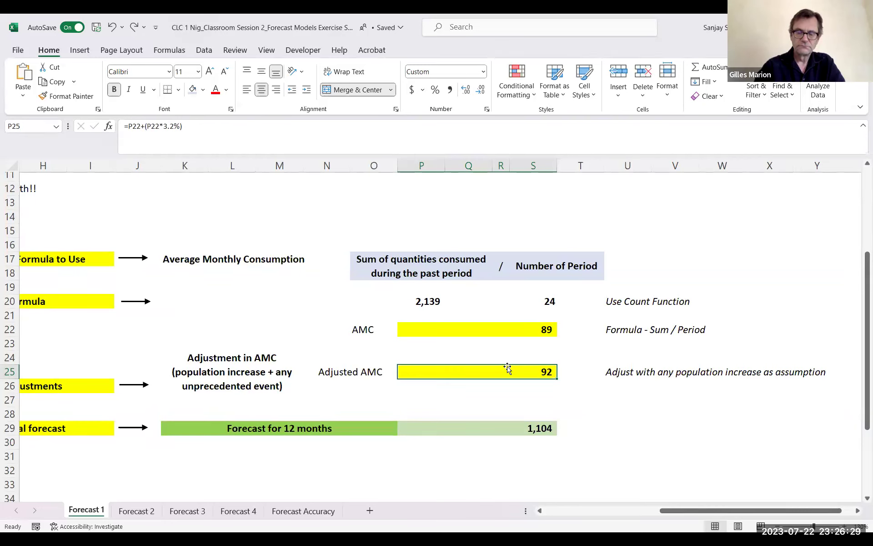
Review the AMC label and value in O22:S22 and the 12-month forecast in row 29.
click(523, 331)
key(shift+Left)
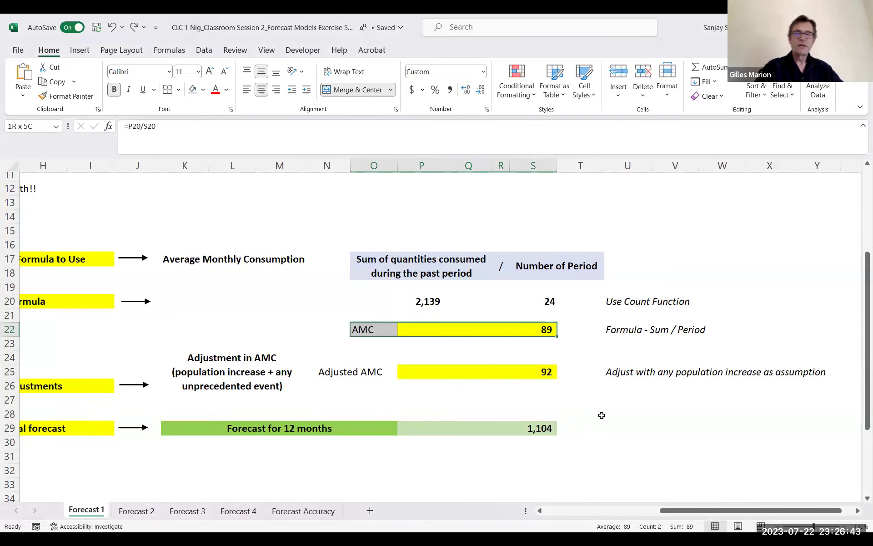
click(591, 425)
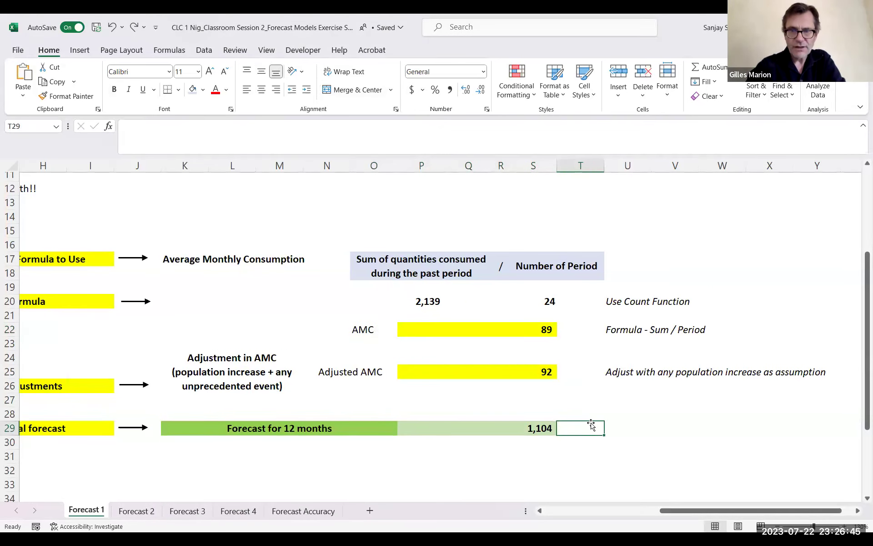
Switch to the Forecasting in Action presentation in PowerPoint and show the Exercise 1 slide.
scroll(591, 426, left, 2)
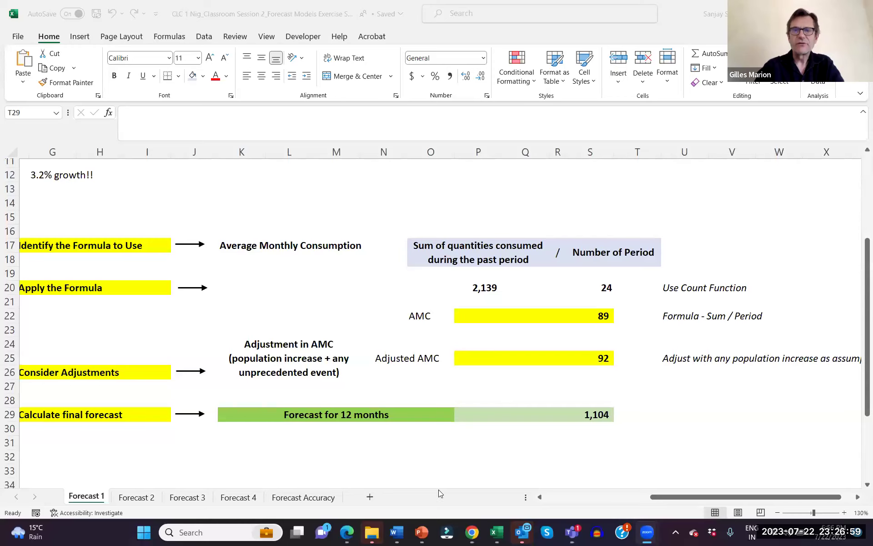
mouse_move(436, 531)
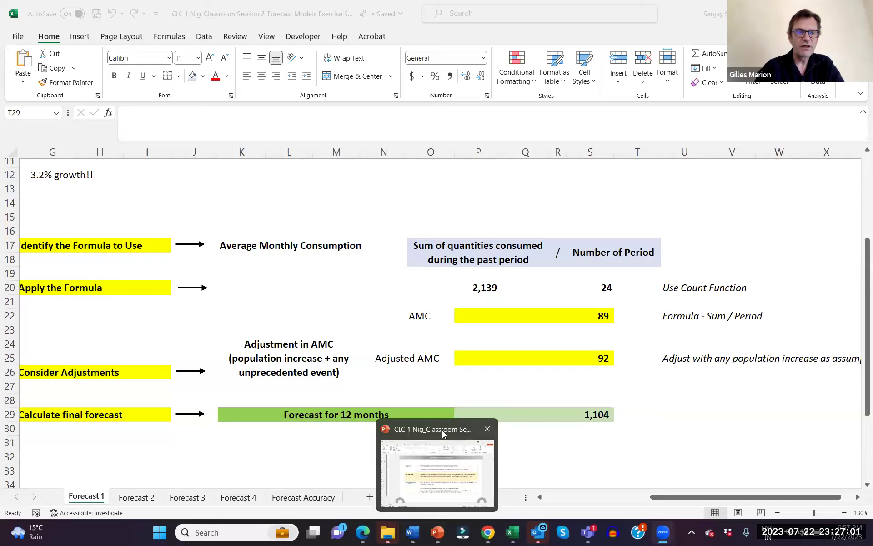
click(437, 532)
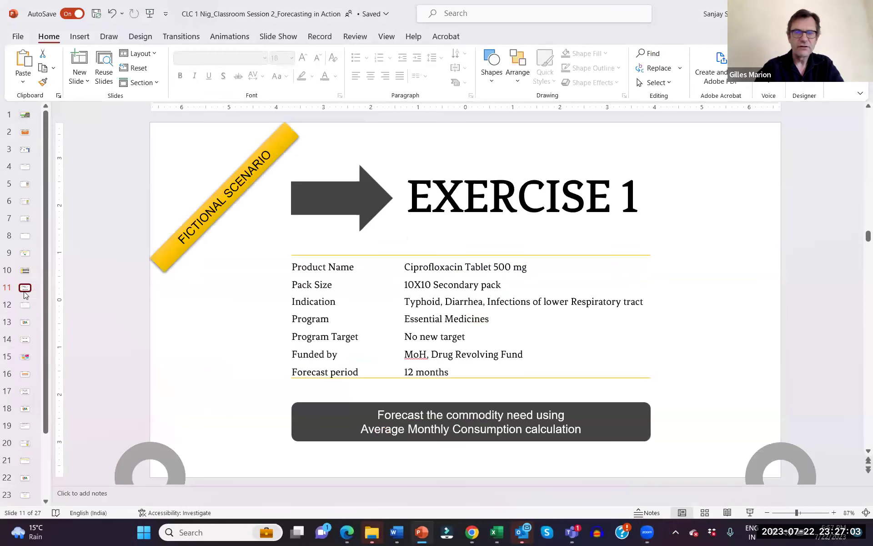
Go to the "When are AMC calculations useful?" slide and present it full screen.
click(24, 294)
key(Down)
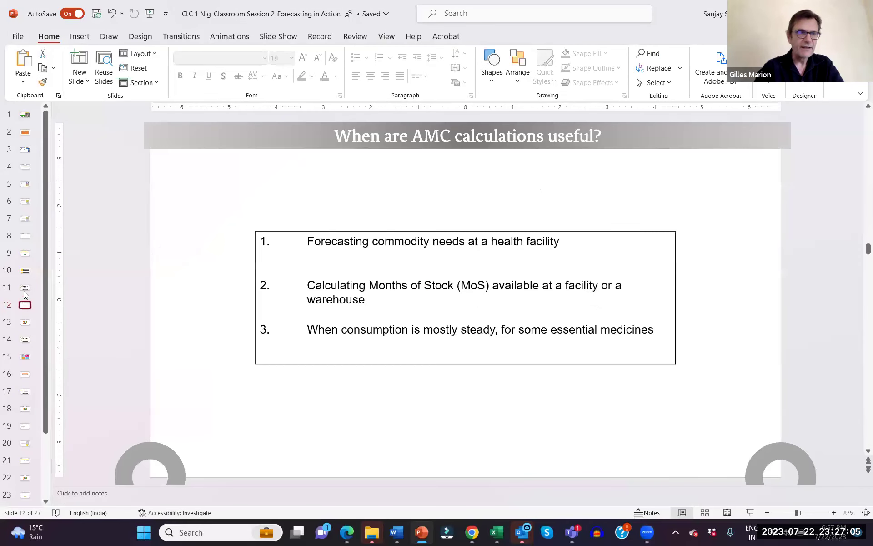
click(750, 512)
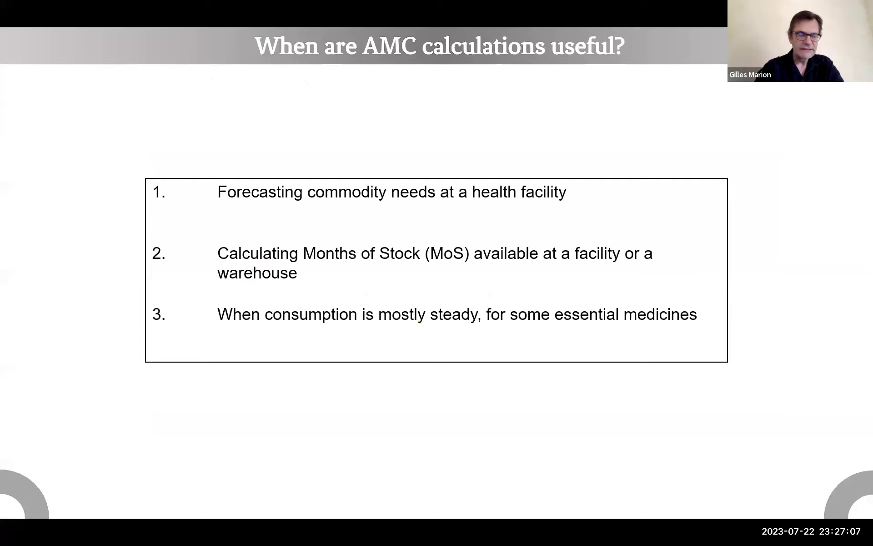
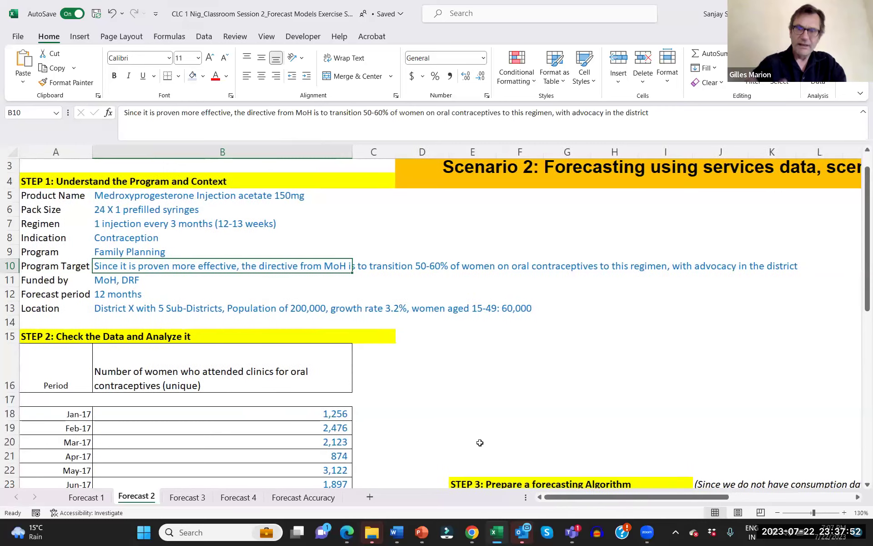
In the Excel Forecast 2 sheet, select A4:C13 to review the Step 1 program and context details.
click(23, 181)
drag(94, 213, 287, 306)
key(shift+Right)
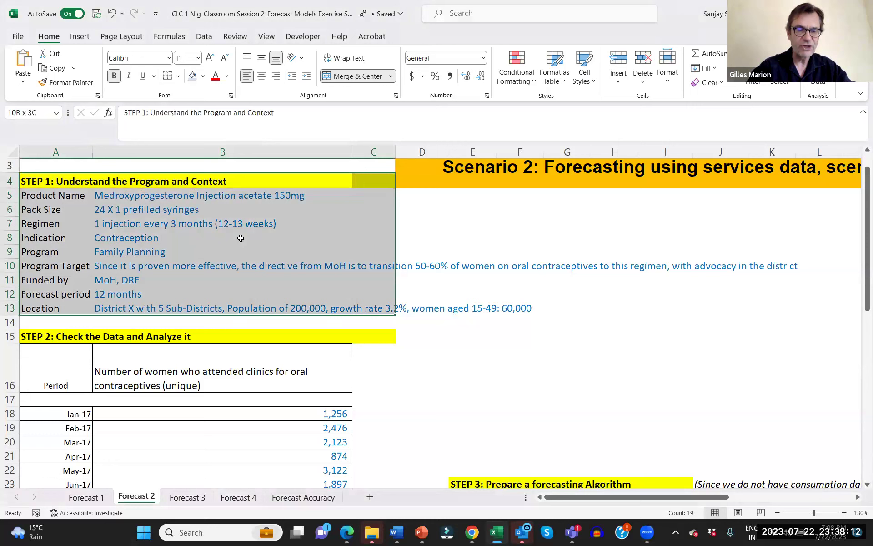
scroll(241, 238, down, 1)
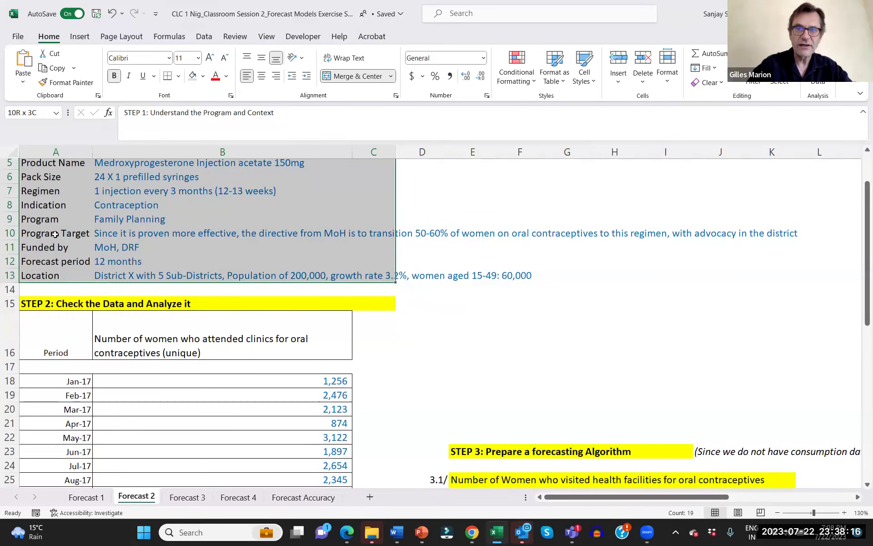
Select A10:K10 to review the Program Target directive, and select the Location details in B13.
click(55, 234)
key(shift+Right)
key(shift+Right)
key(shift+Right)
key(shift+Right)
key(shift+Right)
key(shift+Right)
key(shift+Right)
key(shift+Right)
key(shift+Right)
key(shift+Right)
key(shift+Right)
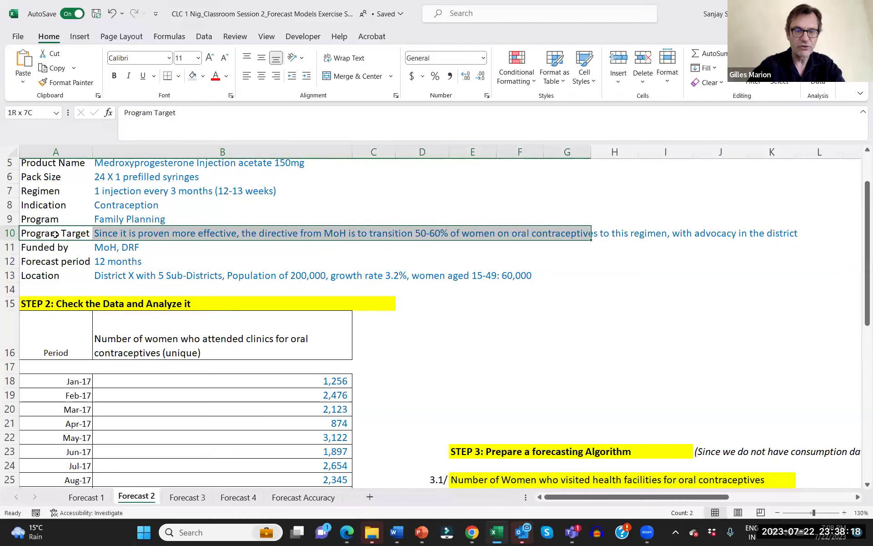
key(shift+Left)
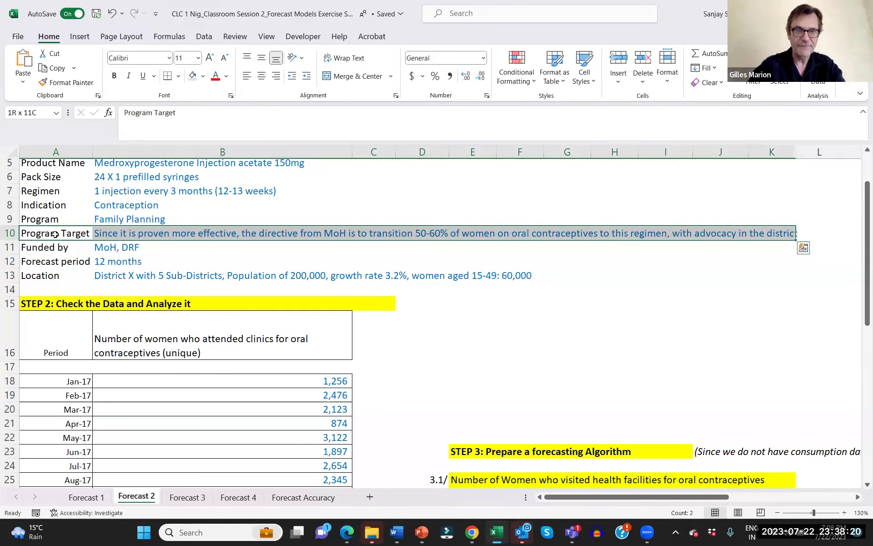
click(197, 271)
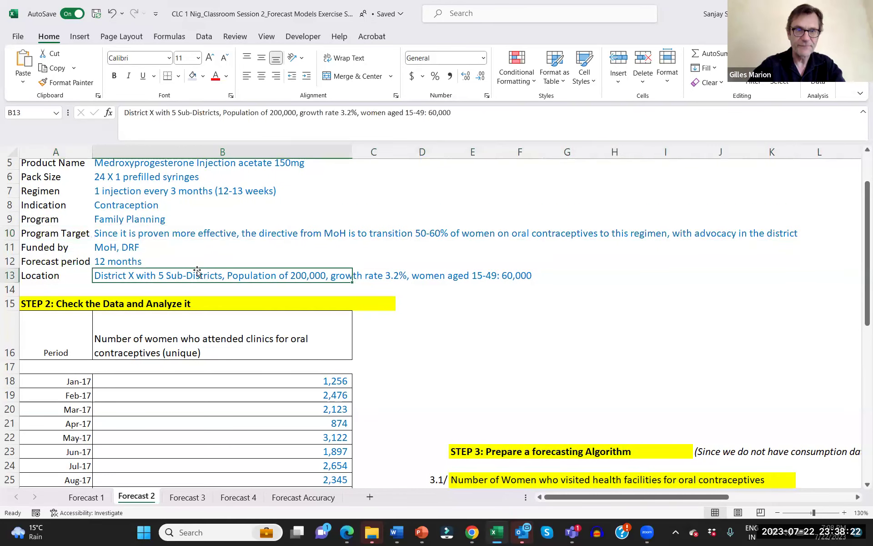
Select A16:B29 to review the Step 2 monthly numbers of women attending clinics for oral contraceptives.
scroll(197, 270, down, 2)
click(62, 295)
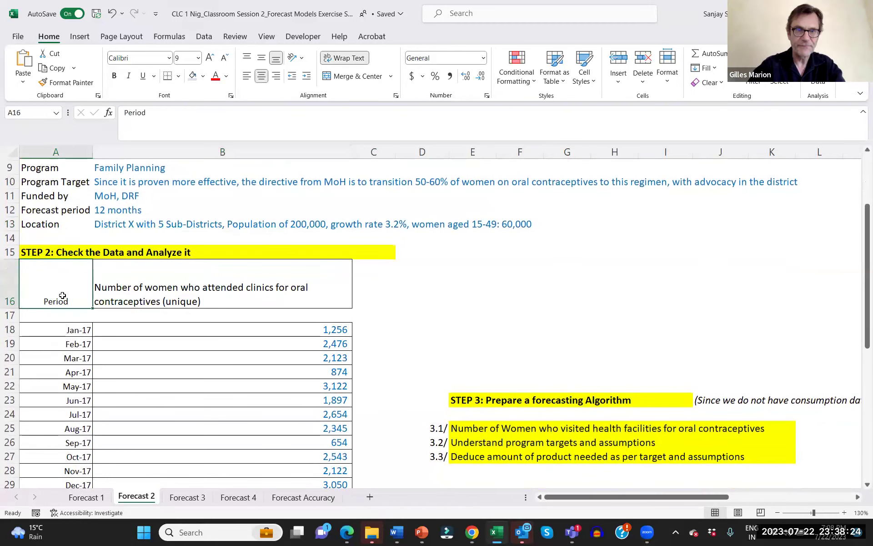
key(shift+Right)
key(shift+Down)
key(shift+Down)
key(shift+Down)
key(shift+Down)
key(shift+Down)
key(shift+Down)
key(shift+Down)
key(shift+Down)
key(shift+Down)
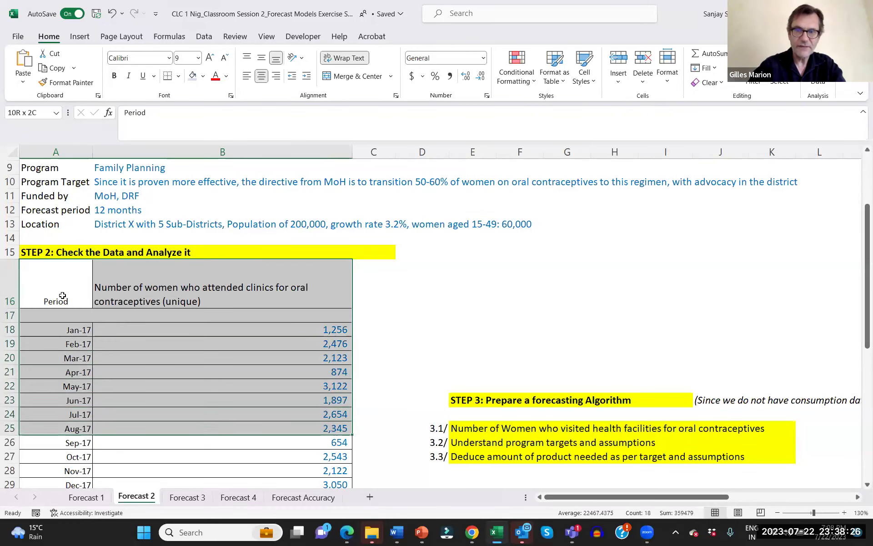
key(shift+Down)
key(shift+Down)
key(shift+Down)
key(shift+Down)
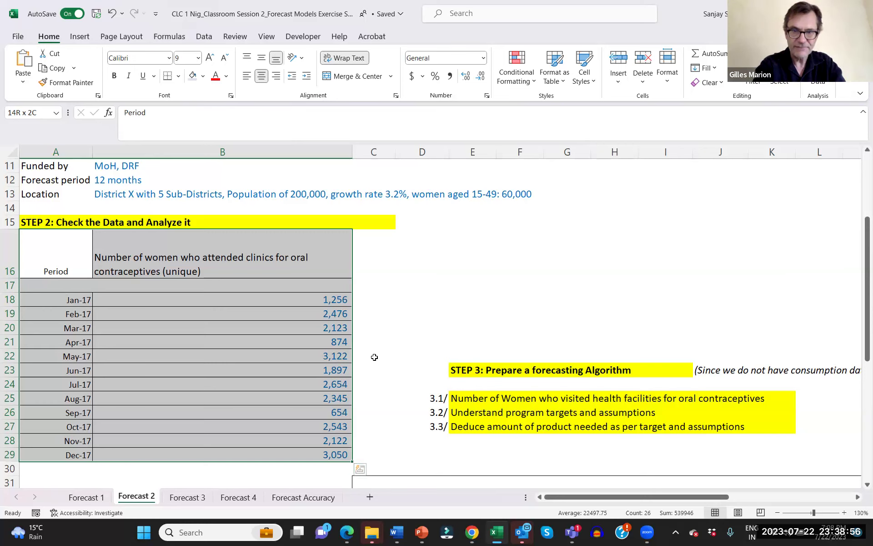
Select the Step 3 forecasting algorithm block from D22 through row 27 to review steps 3.1 to 3.3.
scroll(374, 357, down, 1)
scroll(374, 357, right, 2)
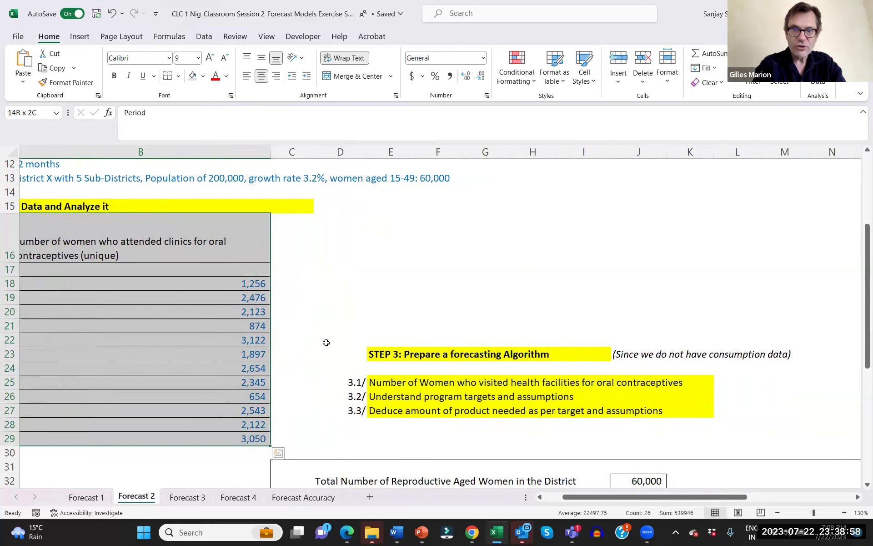
click(329, 343)
mouse_move(329, 344)
mouse_down()
mouse_move(596, 406)
mouse_move(795, 417)
mouse_up()
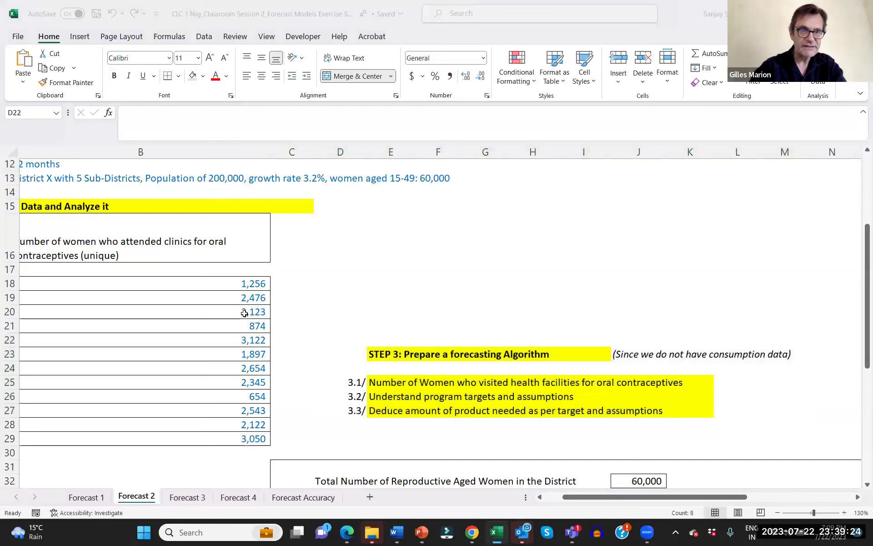
Sum the monthly clinic attendance figures B18:B29 in cell B31.
click(208, 460)
key(Down)
text(=sum()
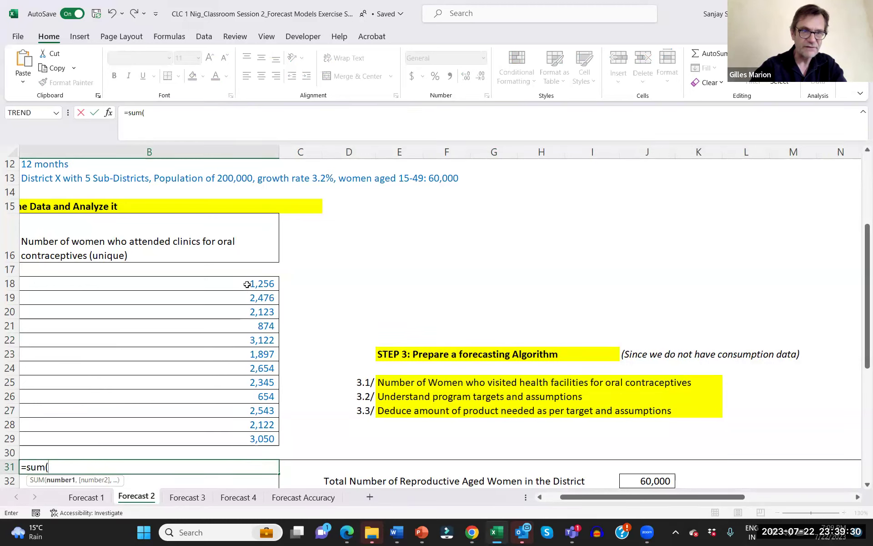
drag(247, 286, 249, 439)
key(Return)
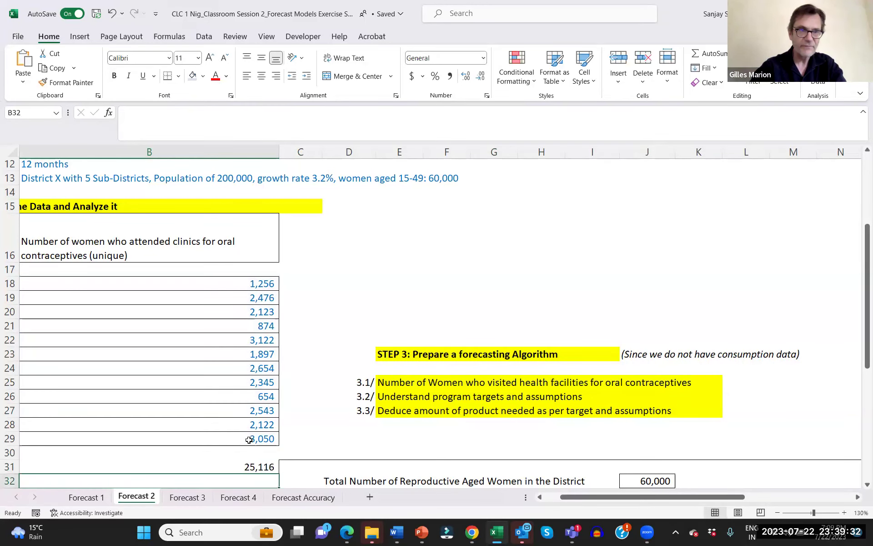
Format the total in B31 as bold, size 16, with a yellow fill.
click(257, 470)
key(ctrl+b)
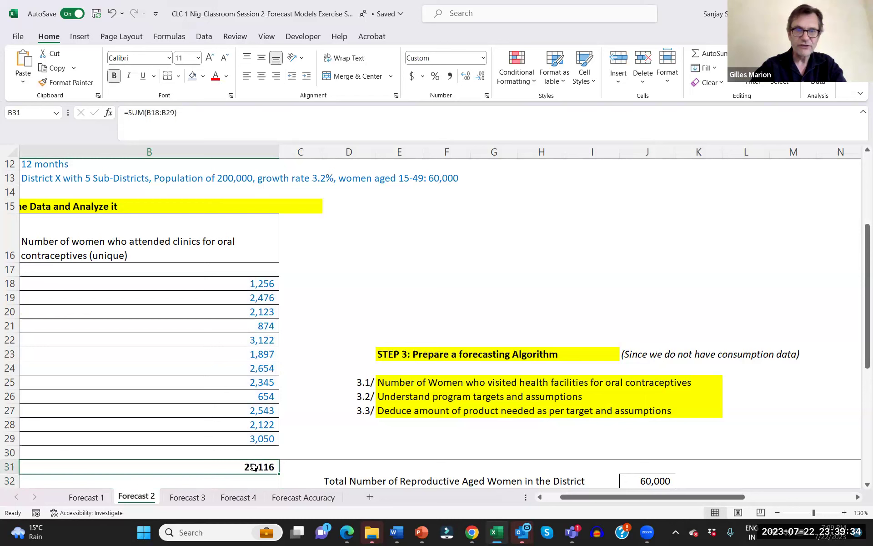
click(208, 56)
click(208, 57)
click(208, 56)
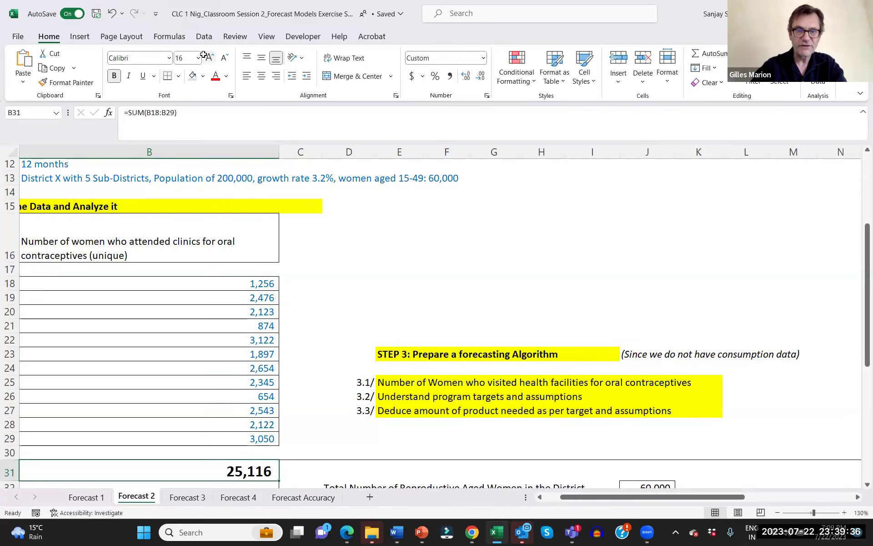
click(203, 76)
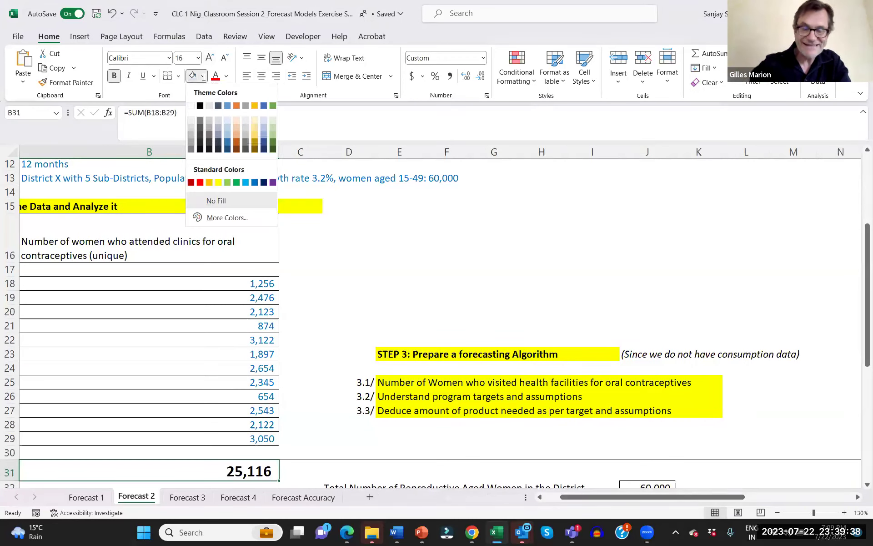
click(218, 182)
scroll(322, 357, down, 1)
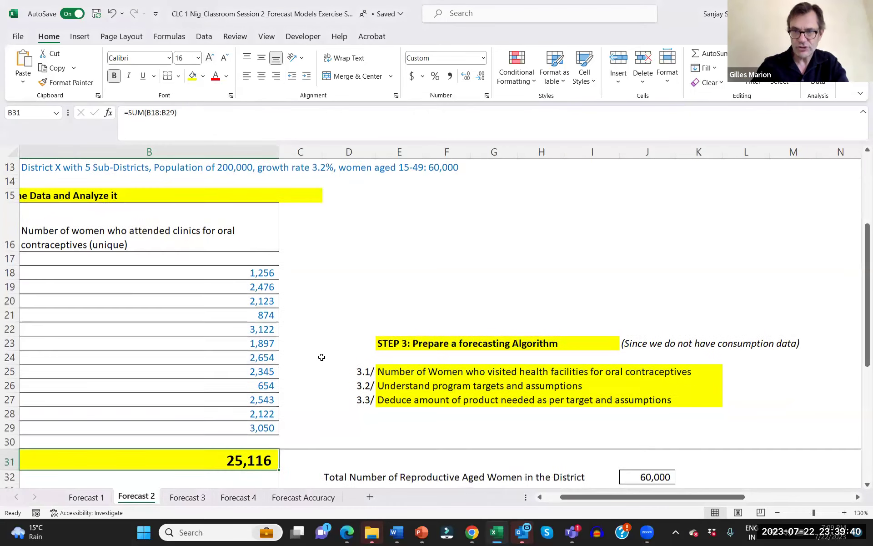
scroll(322, 357, up, 1)
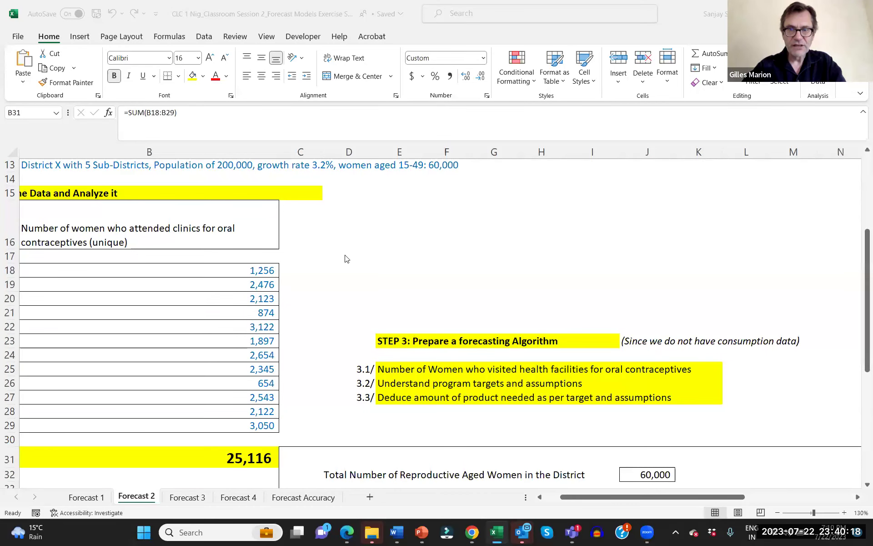
Go back to the Program Target row and mark the 50-60% transition figure at D10.
scroll(345, 259, up, 1)
scroll(345, 259, right, 3)
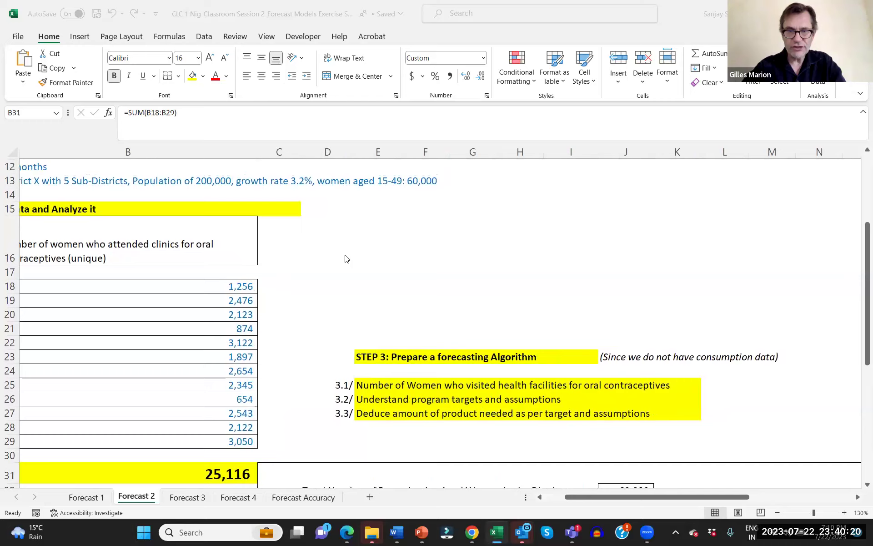
scroll(346, 259, left, 2)
scroll(231, 181, up, 1)
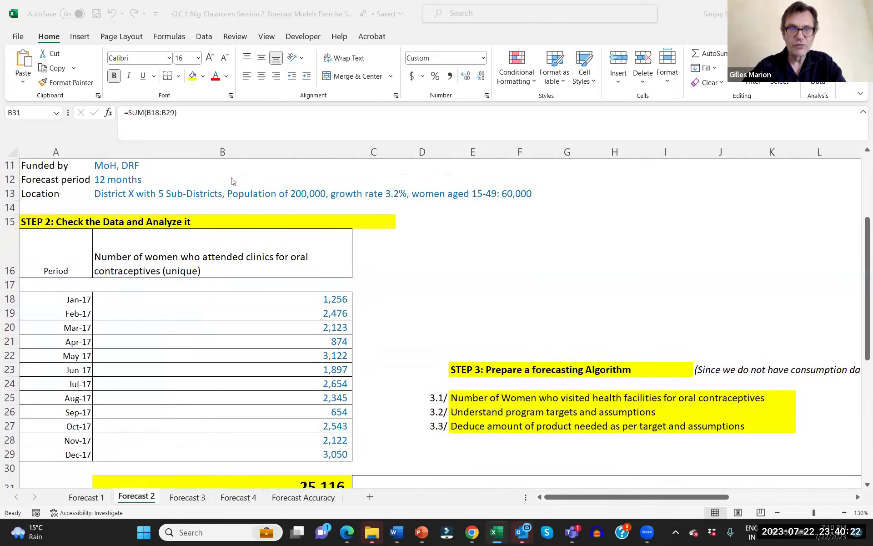
click(429, 180)
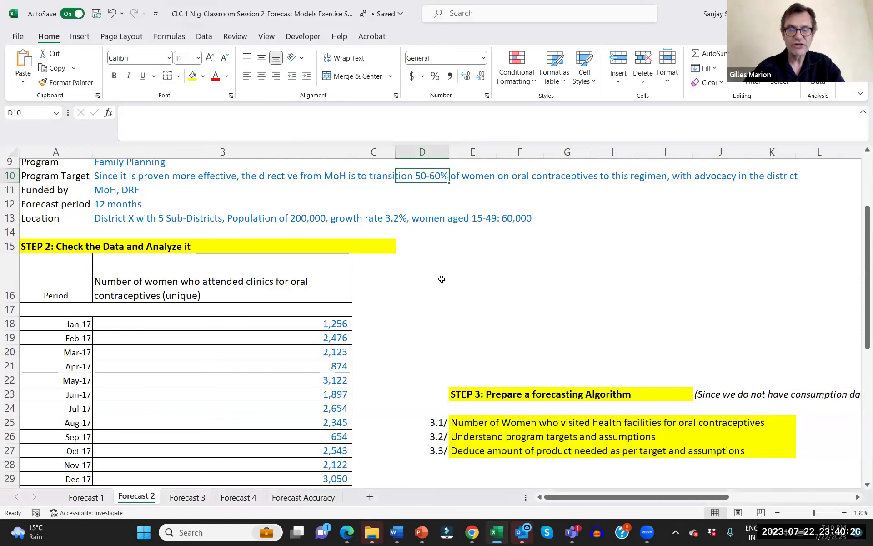
scroll(431, 290, right, 1)
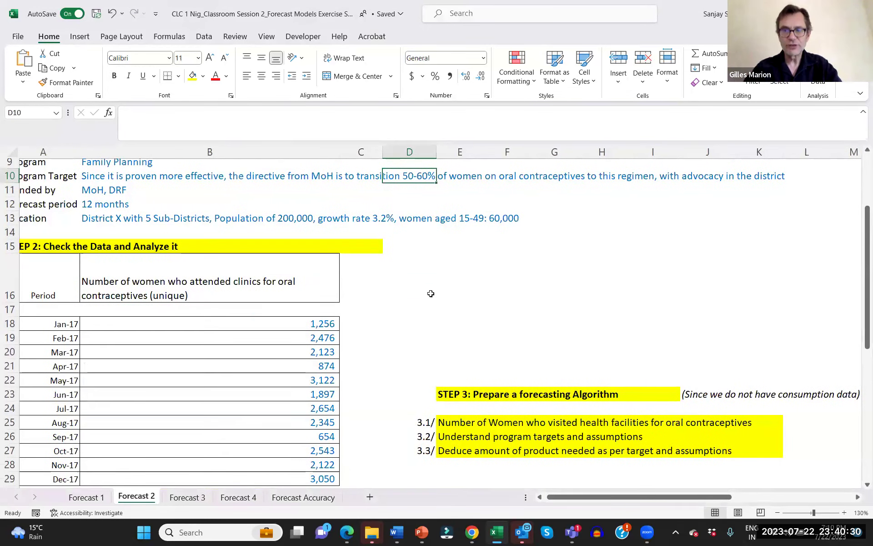
Select D32:O46 to review the forecast calculation table and its step labels, and clear the selection.
scroll(431, 293, down, 2)
scroll(430, 294, right, 3)
scroll(430, 293, right, 1)
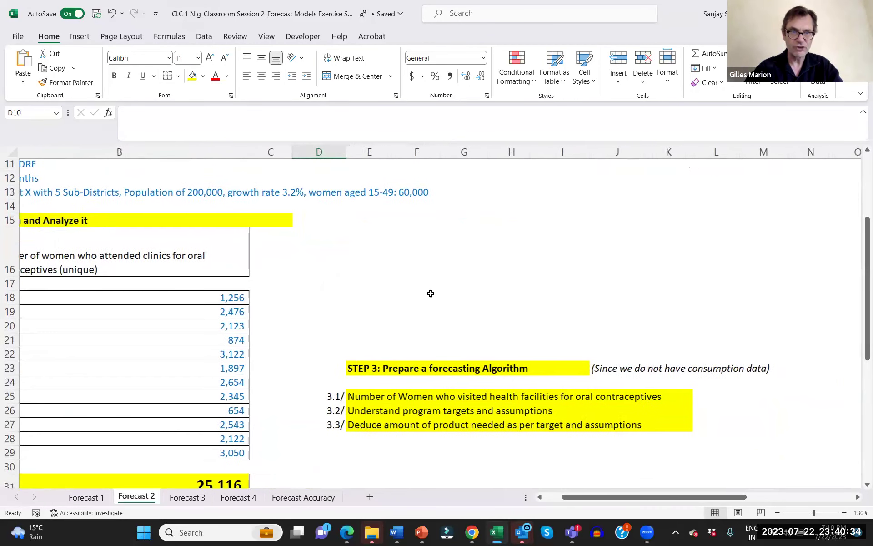
scroll(430, 293, down, 1)
scroll(430, 294, right, 2)
scroll(431, 294, right, 1)
scroll(430, 293, down, 2)
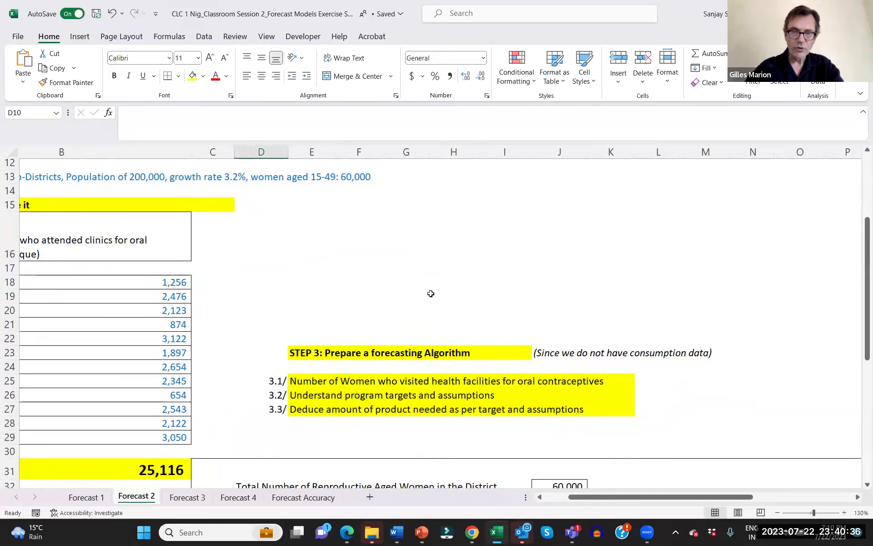
scroll(430, 293, down, 4)
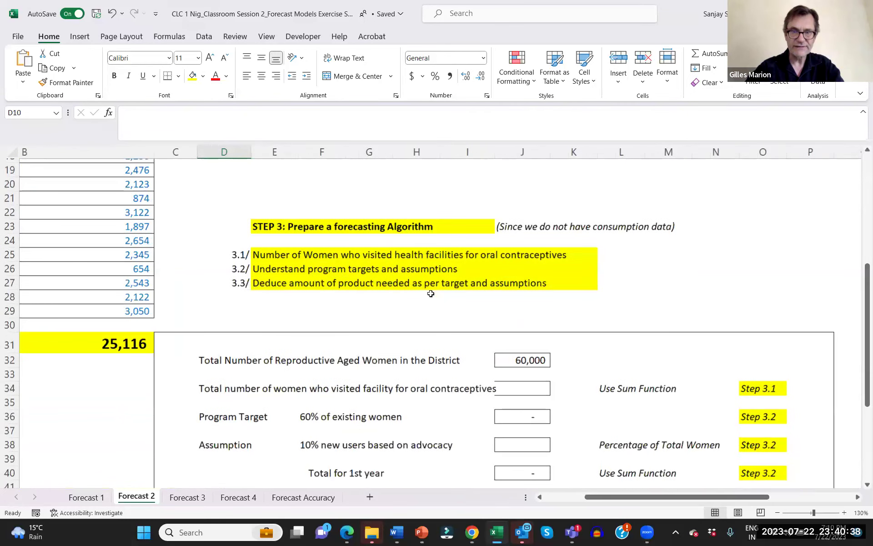
scroll(431, 293, right, 1)
scroll(430, 293, down, 1)
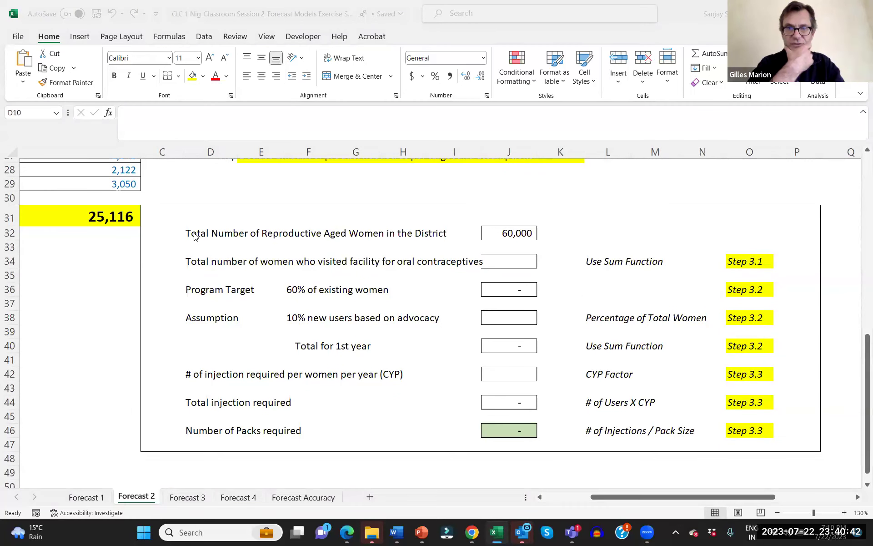
mouse_move(179, 231)
mouse_down()
mouse_move(510, 409)
mouse_move(764, 435)
mouse_up()
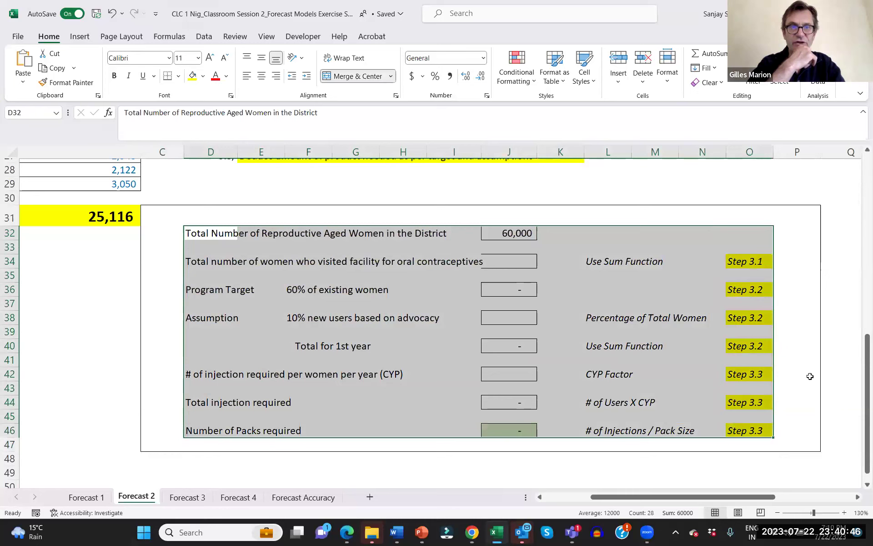
click(815, 365)
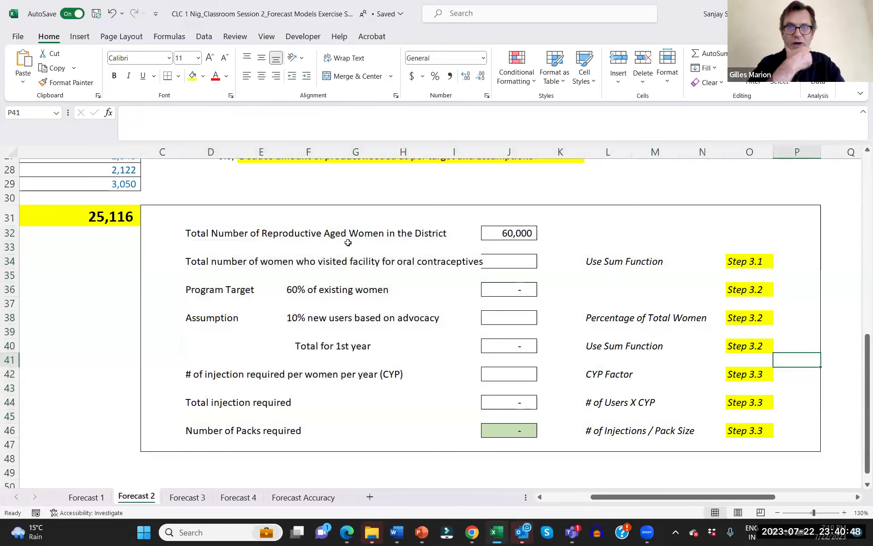
Make the total number of reproductive aged women in J32 bold.
click(507, 235)
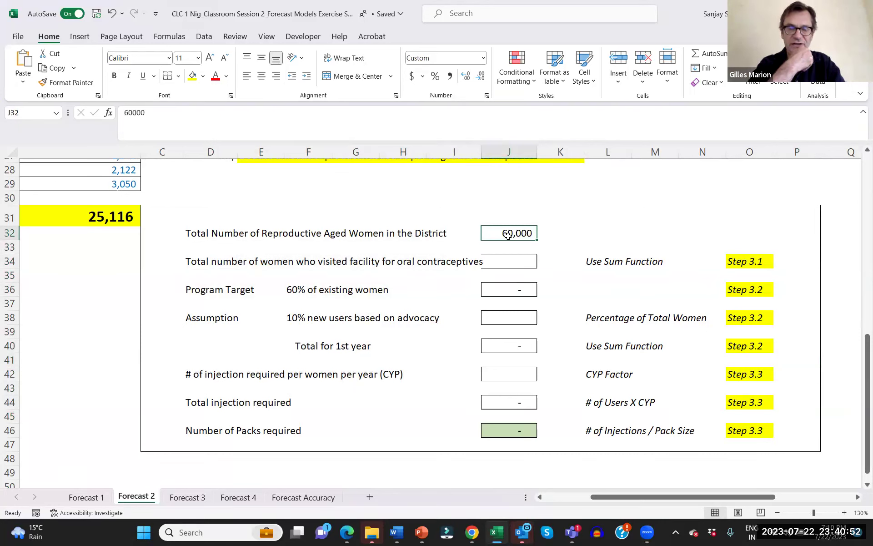
click(196, 236)
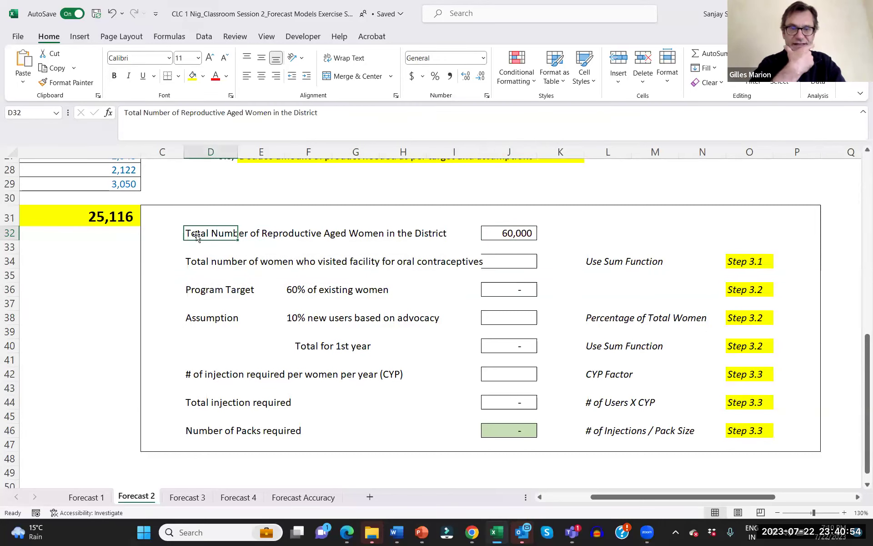
click(496, 236)
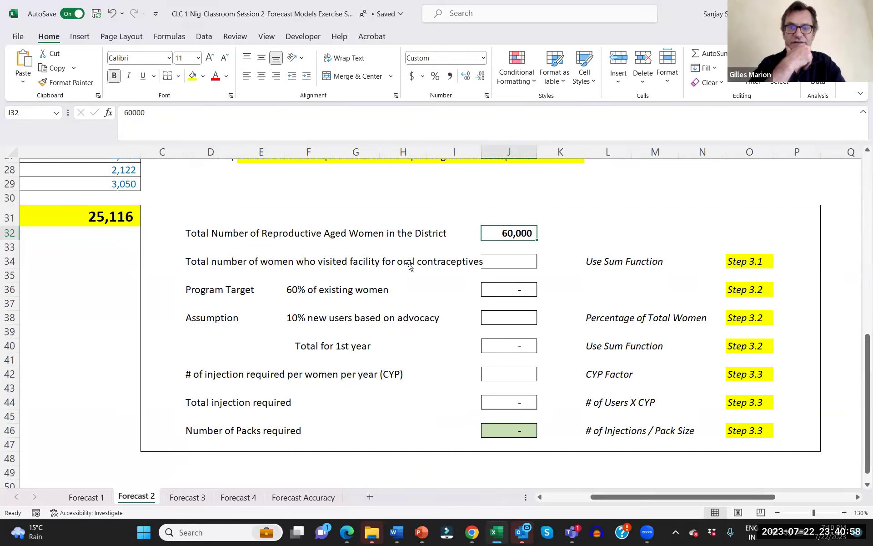
Link J34, the number of women who visited the facility for oral contraceptives, to the total in B31.
click(525, 259)
text(=)
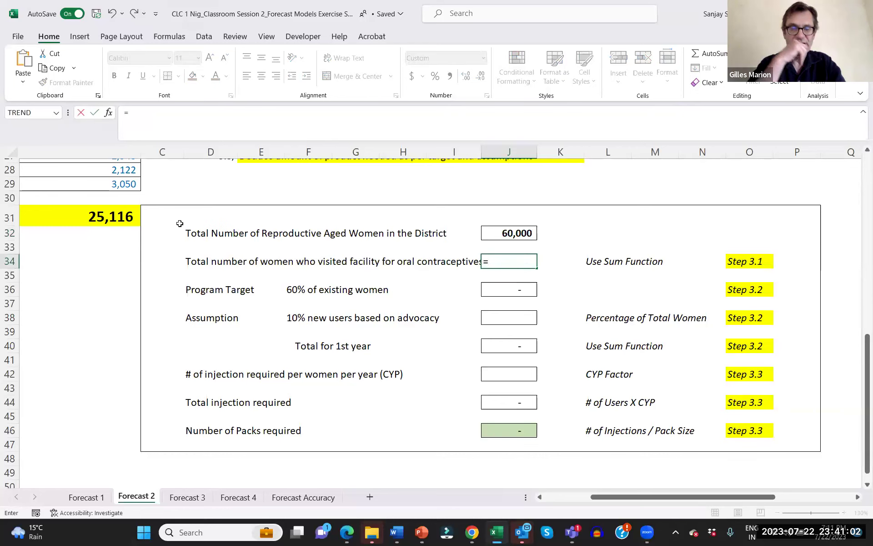
click(118, 216)
key(Return)
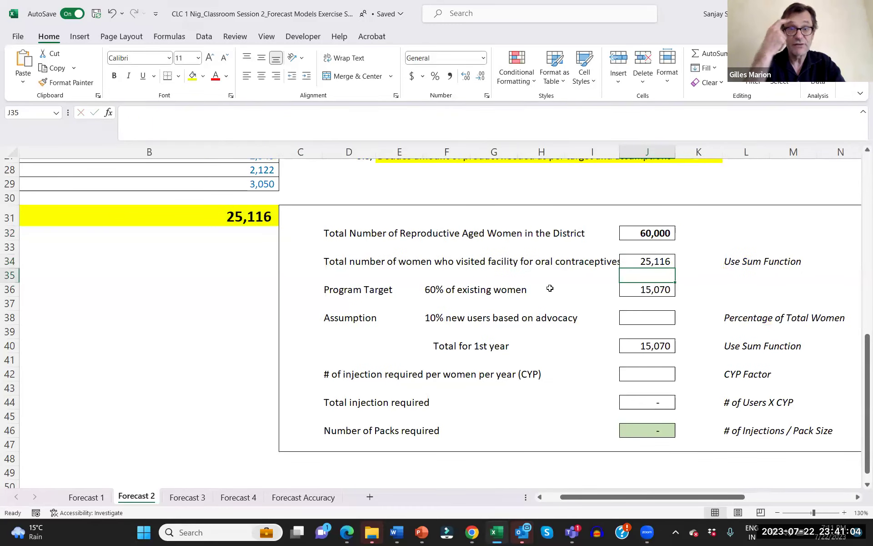
Review the program target formula in J36 that takes 60% of existing women.
scroll(618, 276, right, 3)
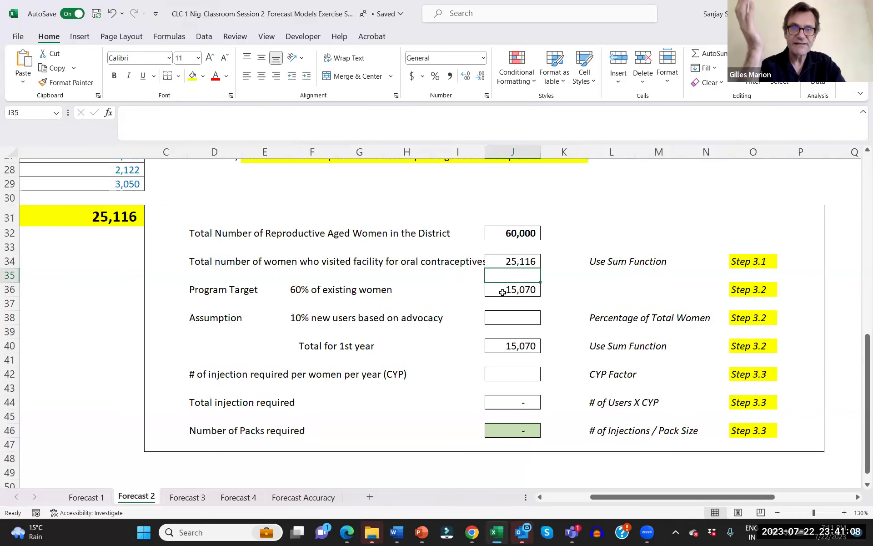
click(503, 289)
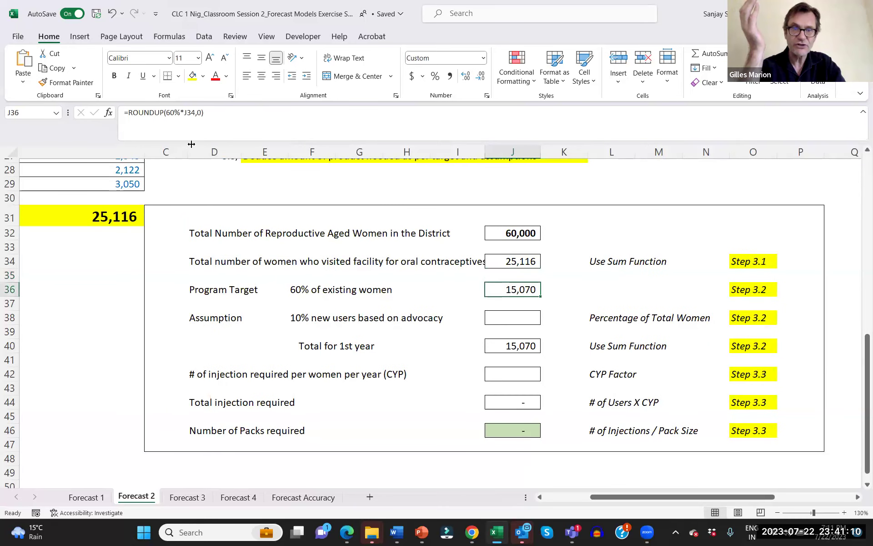
drag(212, 115, 97, 118)
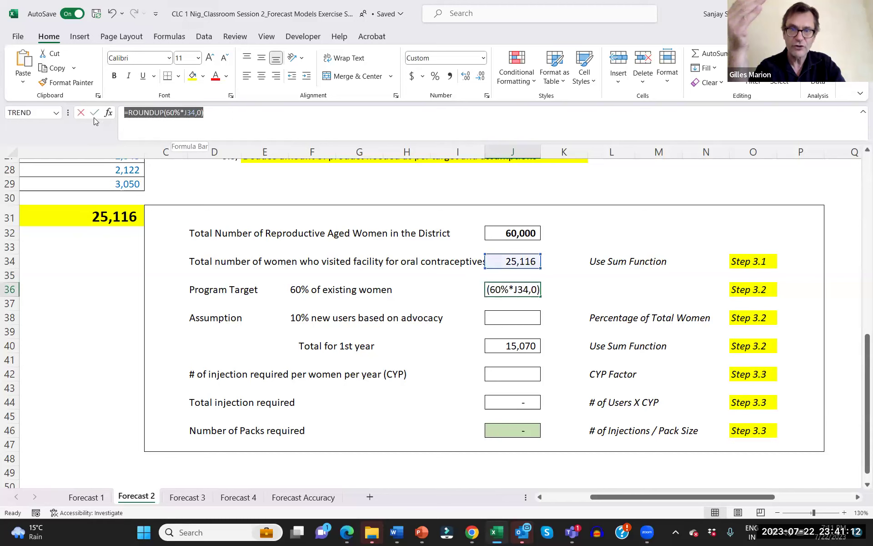
key(Escape)
key(F2)
key(Escape)
text(=60%*)
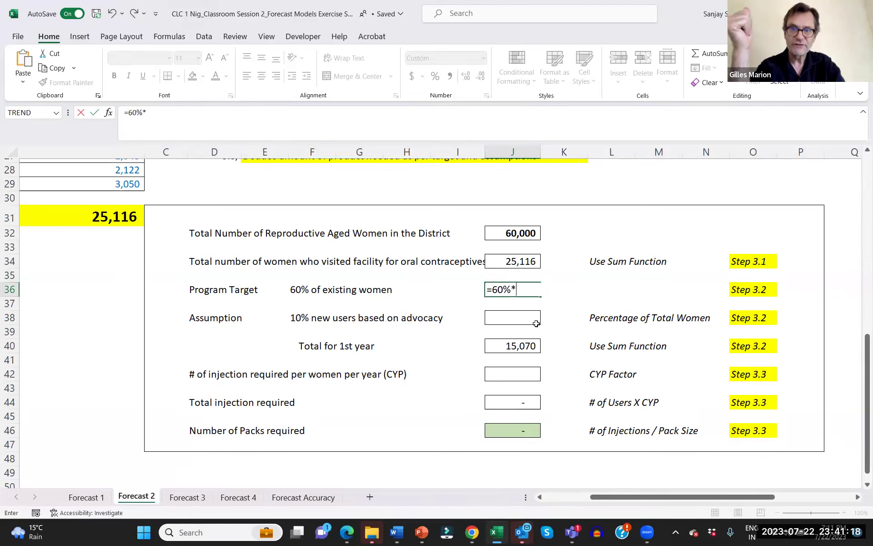
click(518, 262)
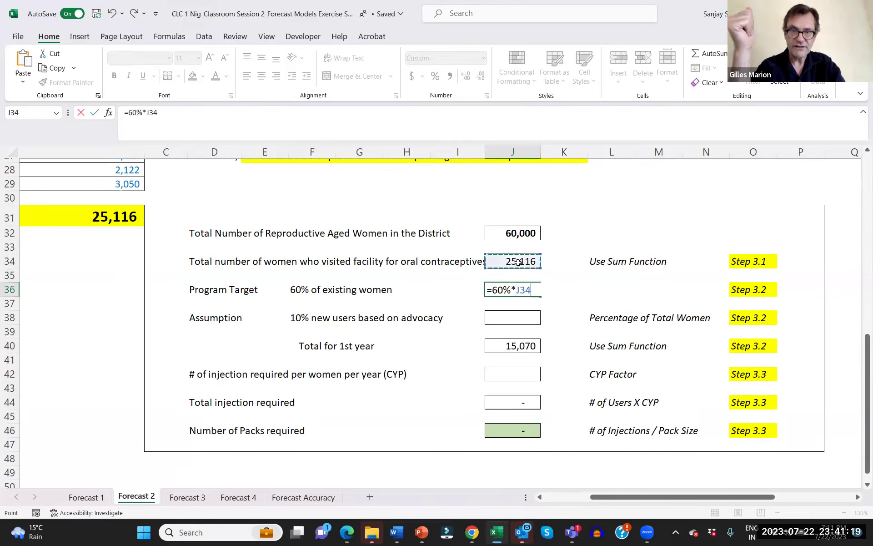
click(131, 116)
text(()
key(End)
text())
click(129, 113)
text(Rou)
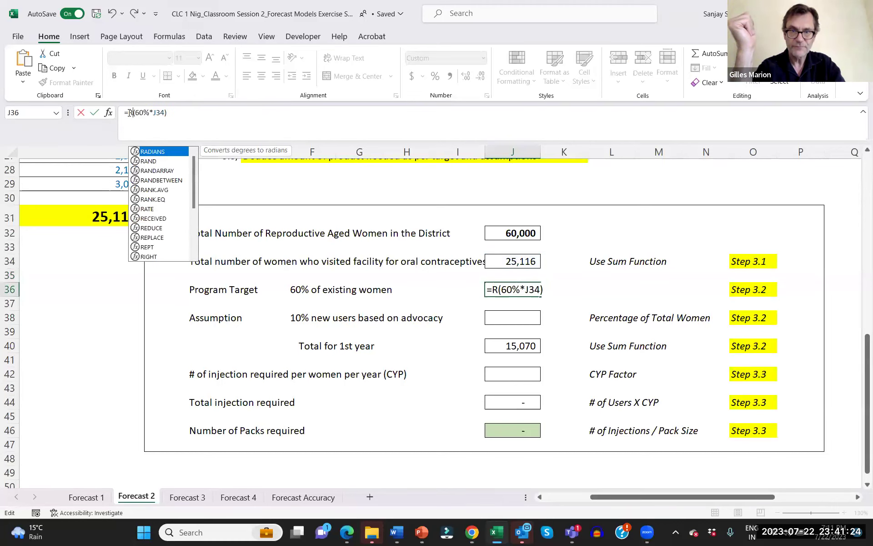
text(ndup)
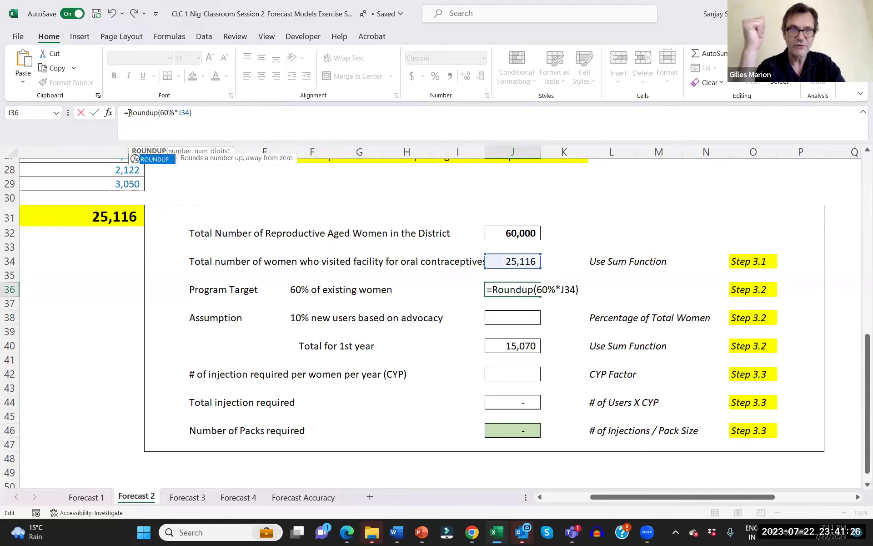
key(Tab)
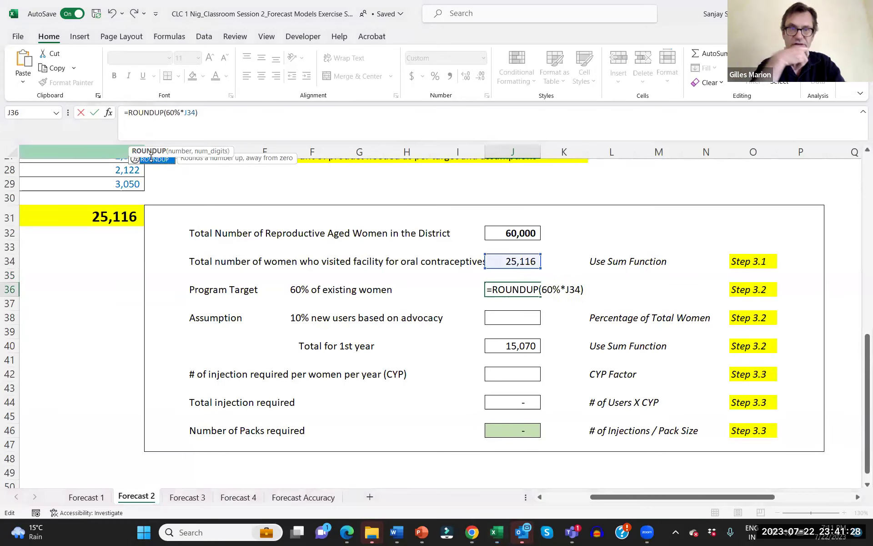
click(210, 115)
text(,0)
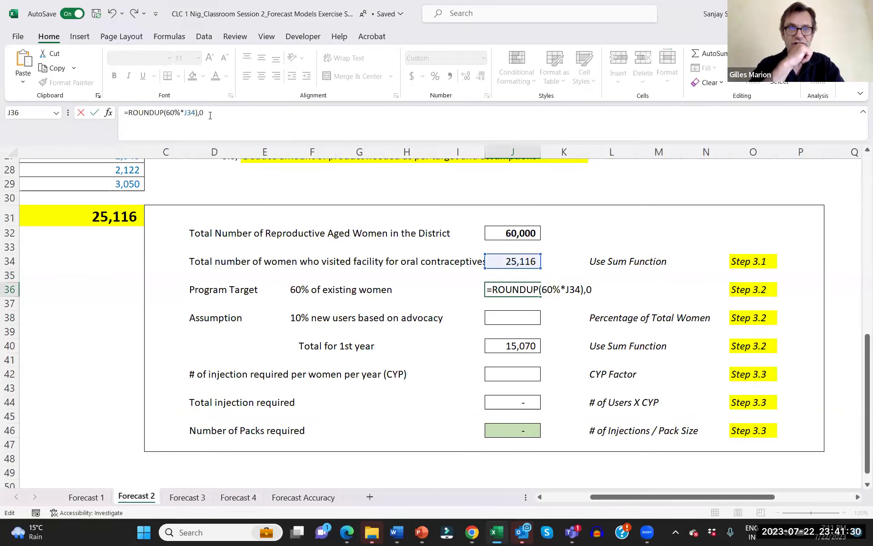
key(Return)
key(Return)
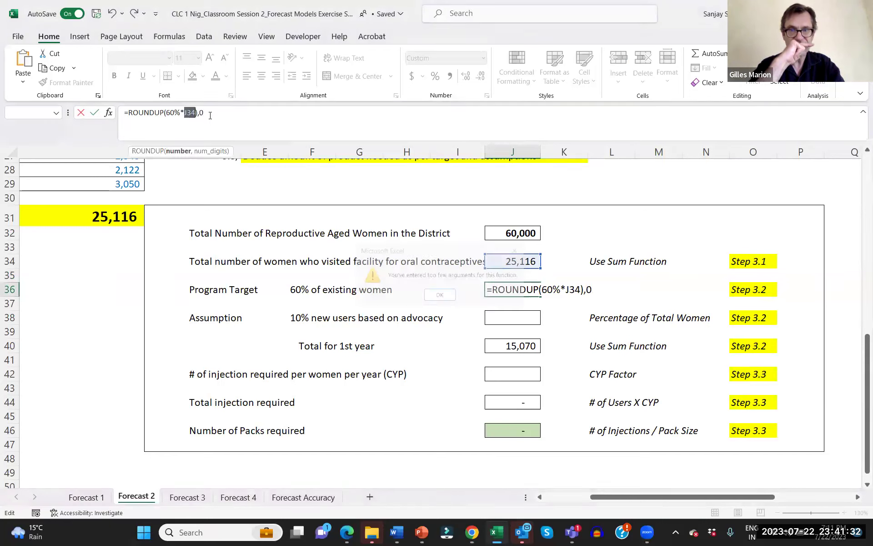
click(129, 113)
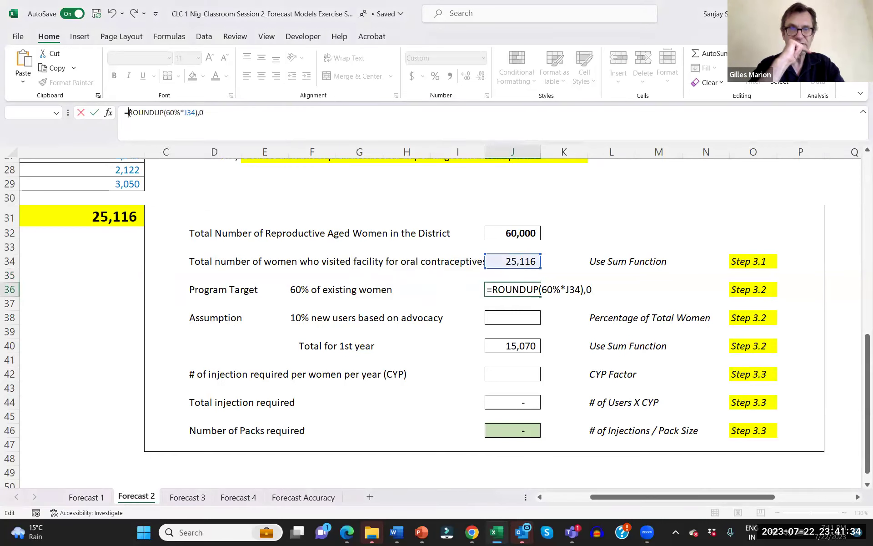
text(()
key(Return)
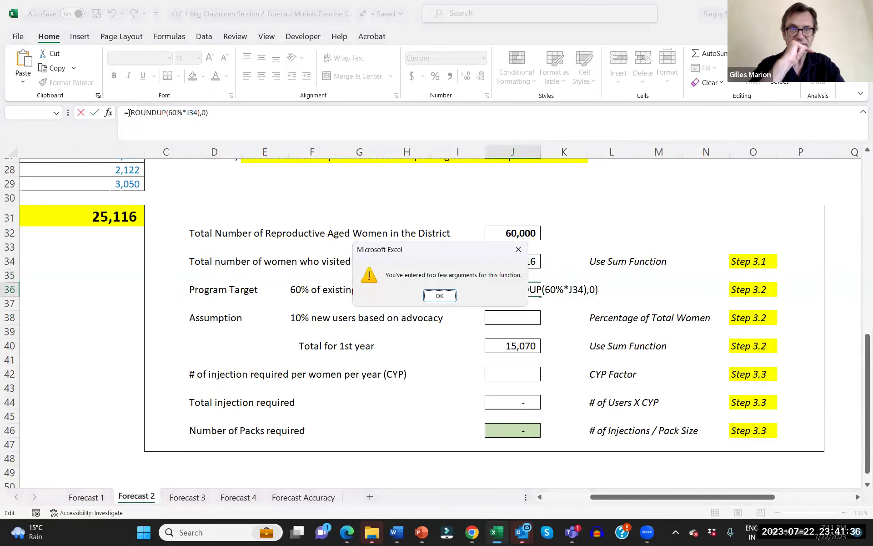
click(514, 248)
click(211, 117)
key(Left)
key(BackSpace)
key(BackSpace)
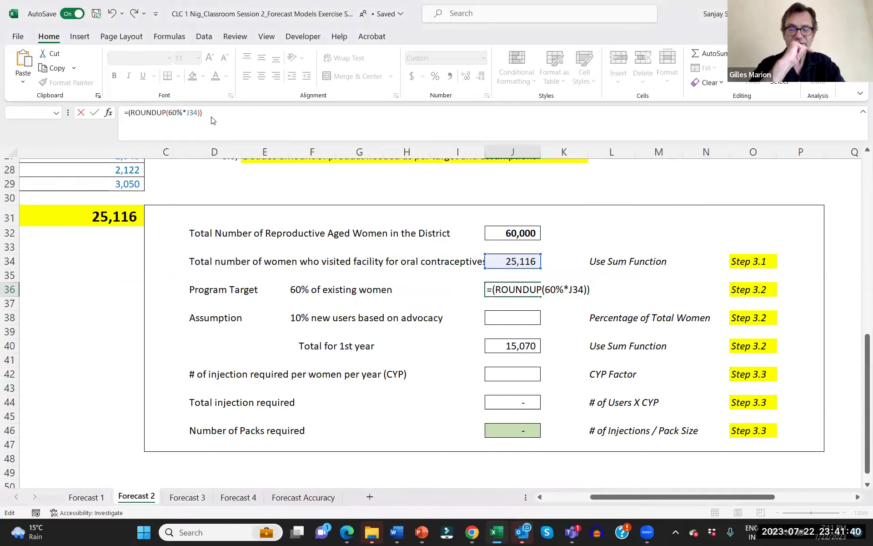
key(Return)
click(438, 296)
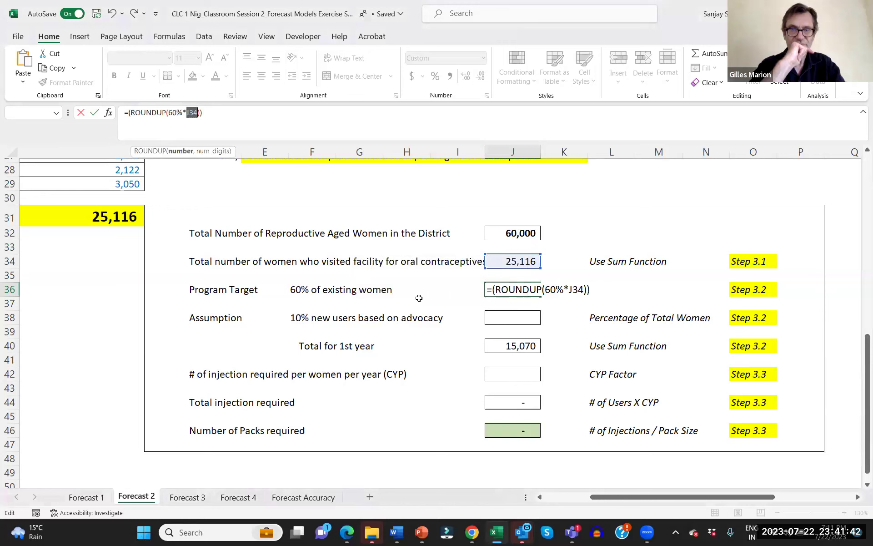
key(Escape)
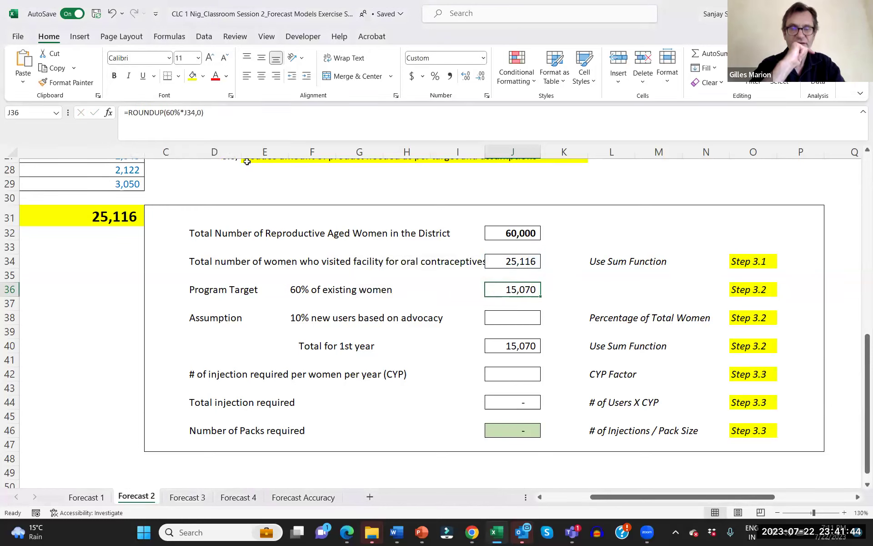
Re-enter the 60% program target formula in J36 as =ROUNDUP(60%*J34,0).
click(210, 112)
drag(205, 112, 165, 117)
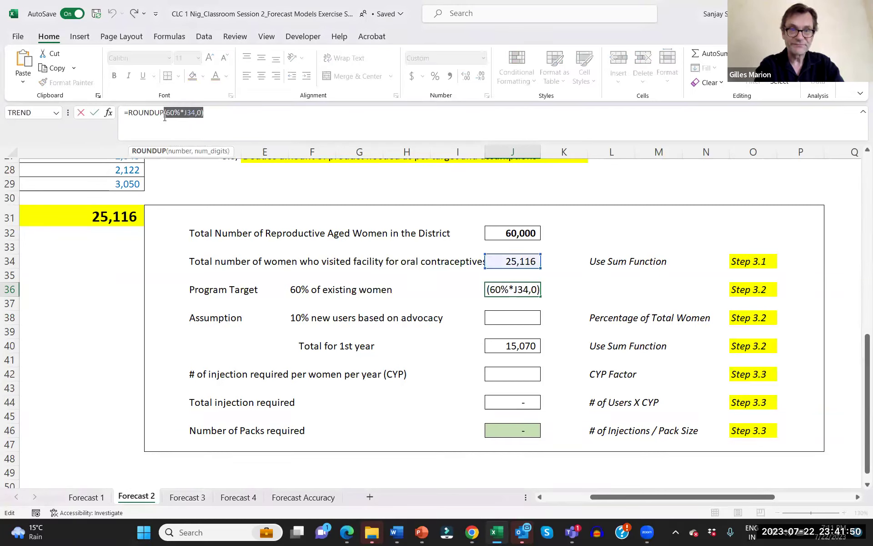
text((60%*)
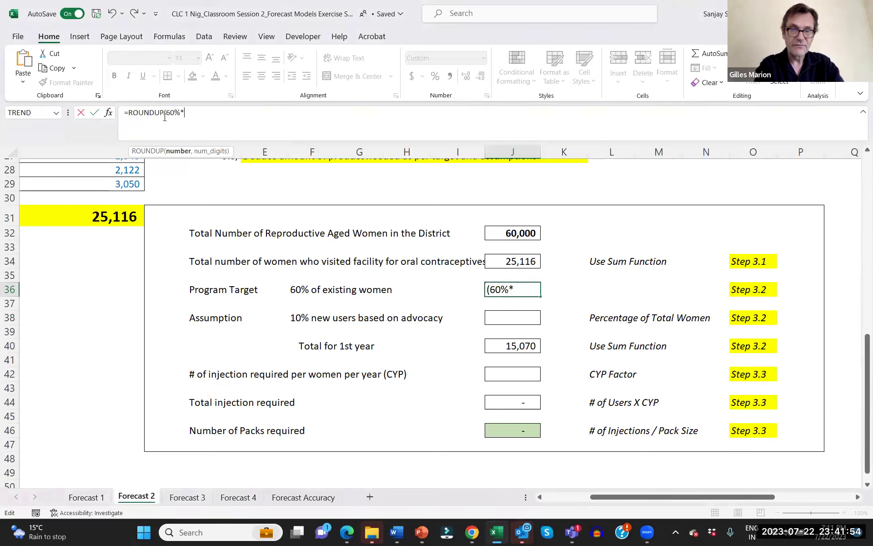
click(513, 262)
text(),)
key(BackSpace)
key(BackSpace)
text(,0))
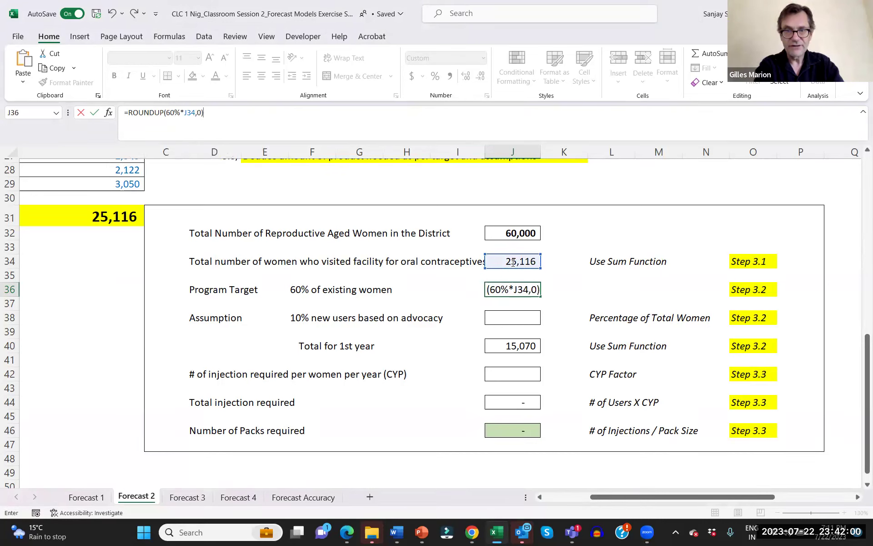
key(Return)
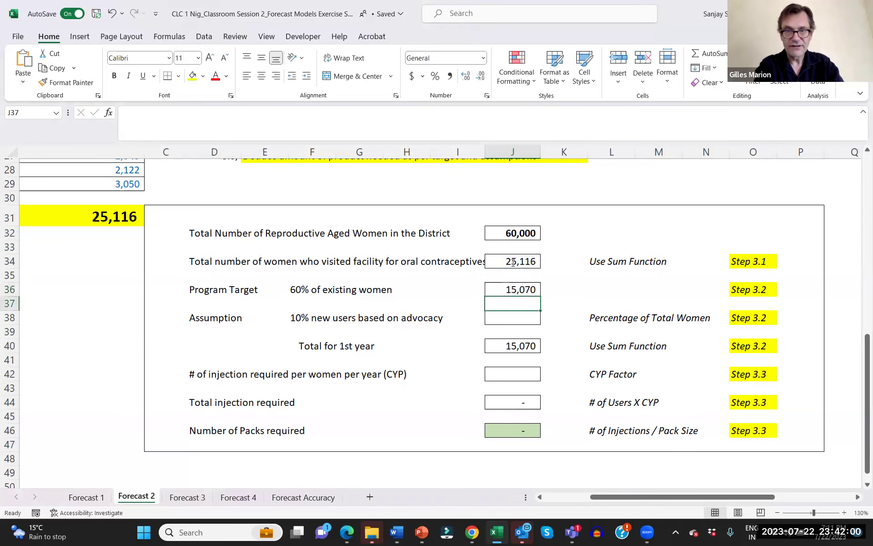
click(510, 291)
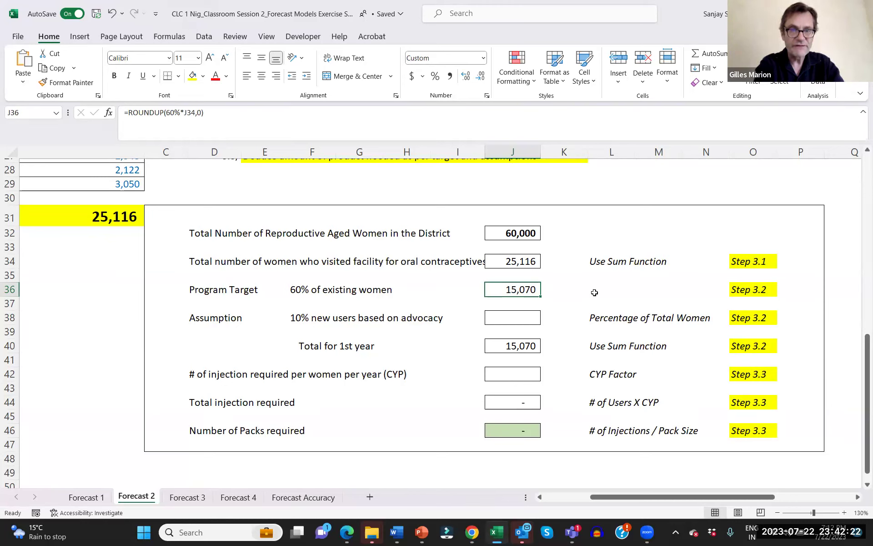
click(518, 318)
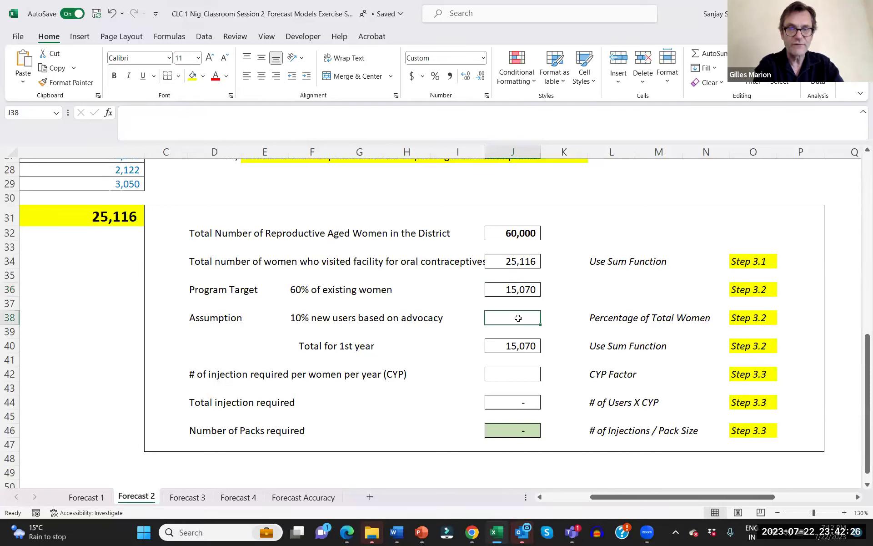
text(=)
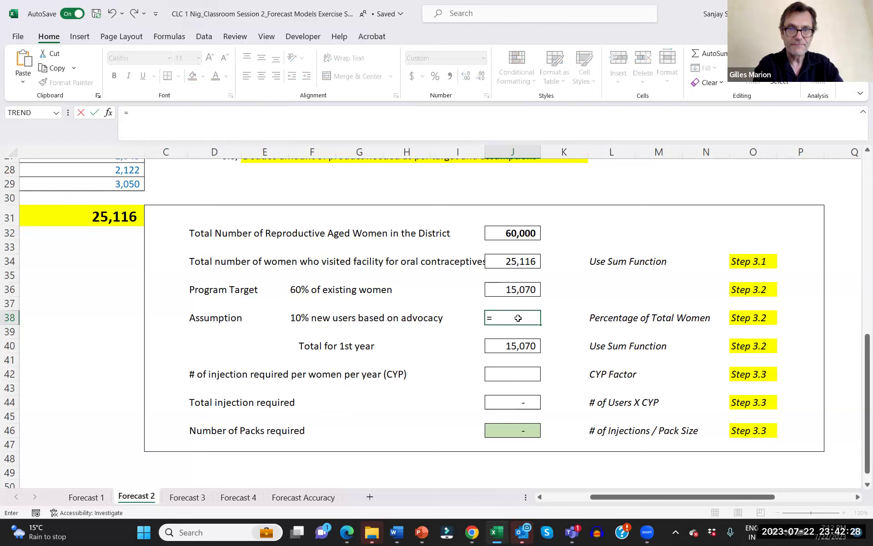
text(10%*)
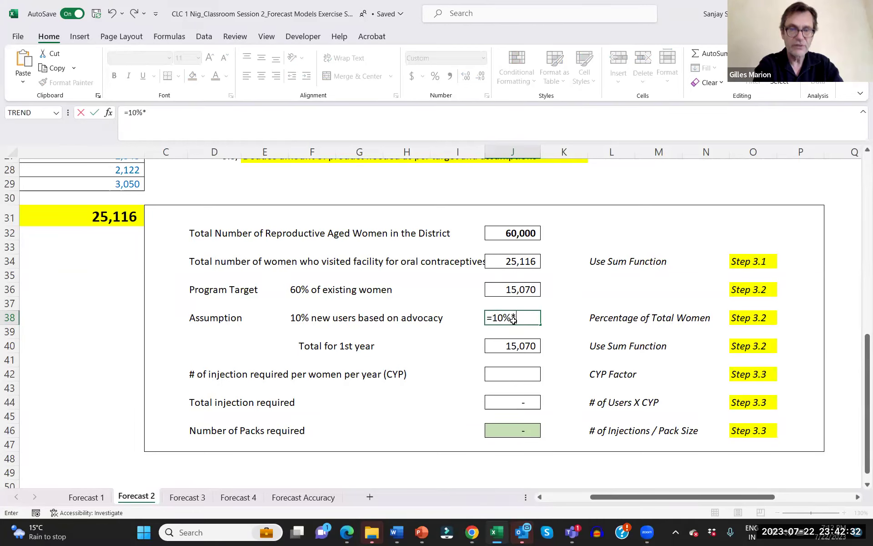
key(Escape)
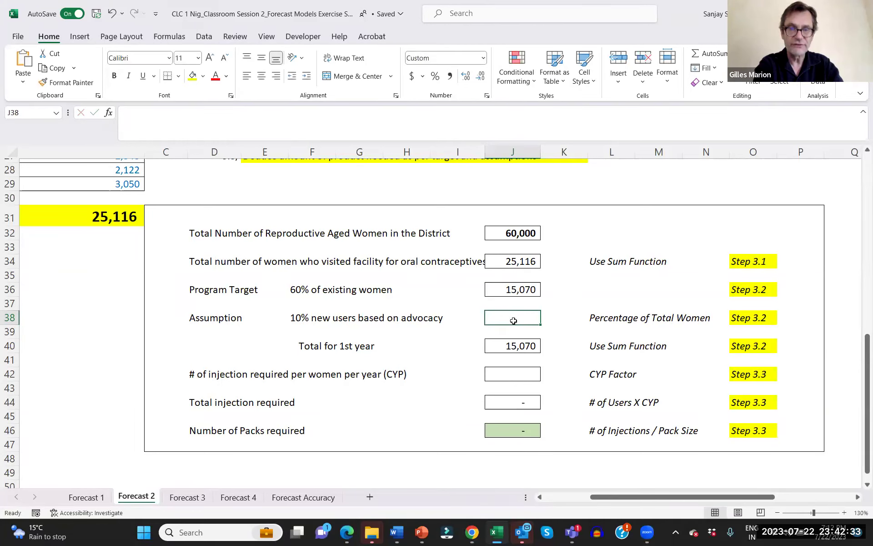
click(514, 291)
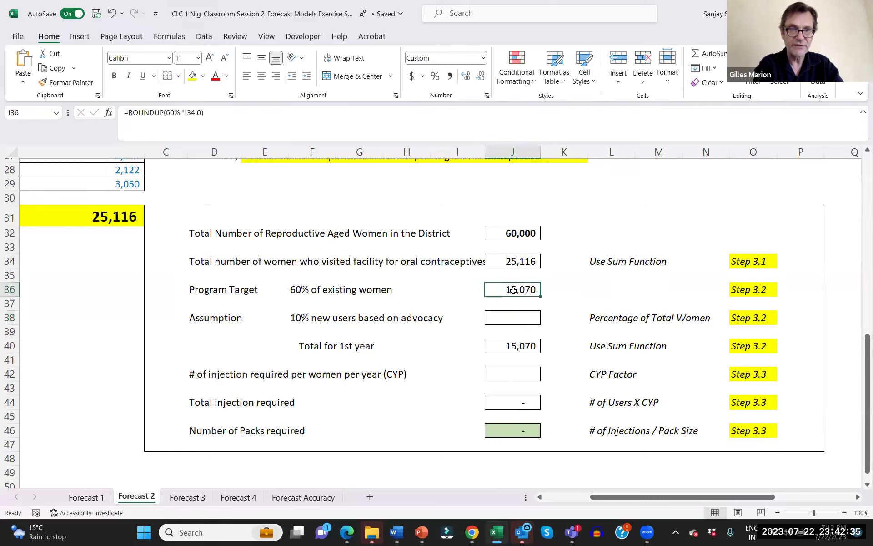
click(503, 317)
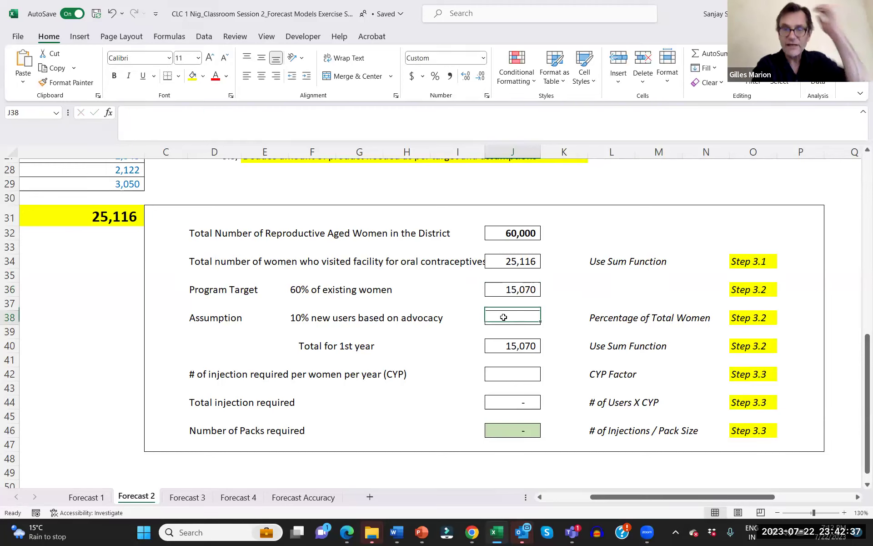
Mark the Assumption label in D38 with bold text and yellow fill, and slightly widen column D.
click(200, 318)
click(193, 75)
drag(241, 155, 244, 155)
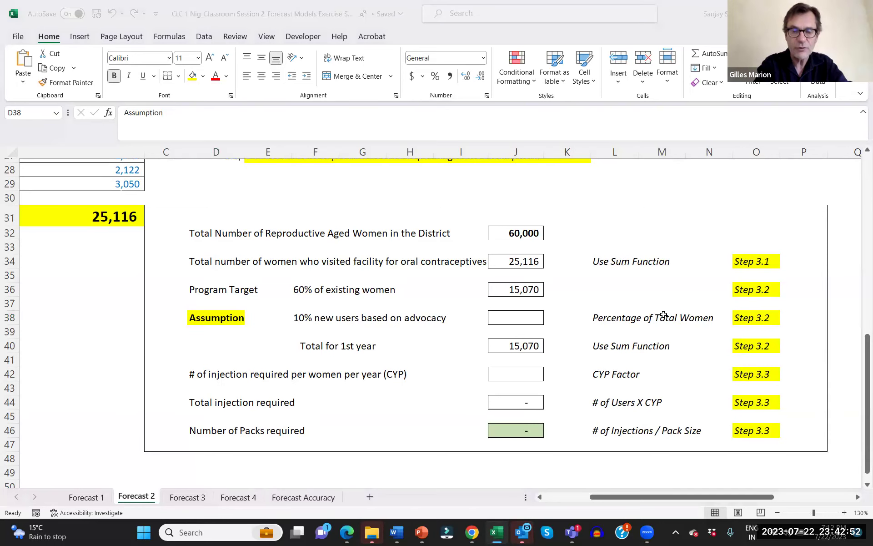
Calculate the new users based on advocacy in J38 with =10%*J32 and make the figure bold.
click(512, 317)
text(=1)
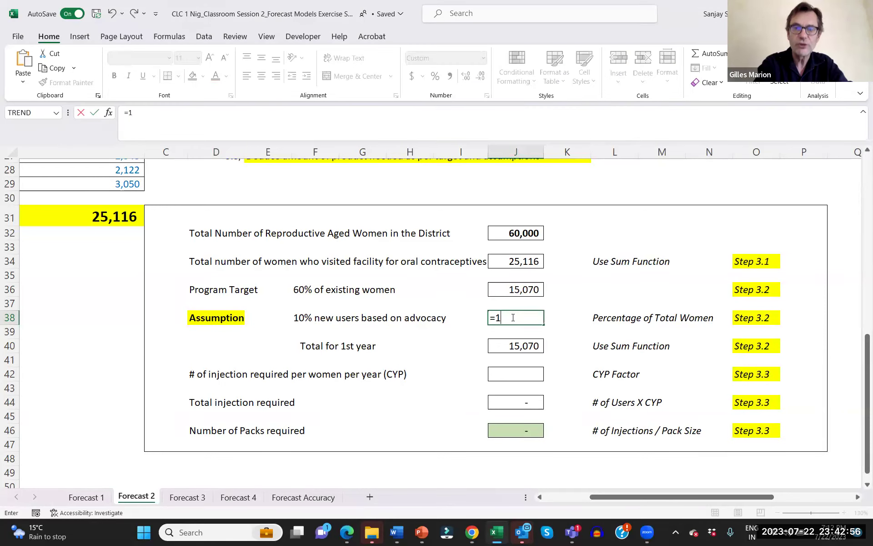
text(0%*)
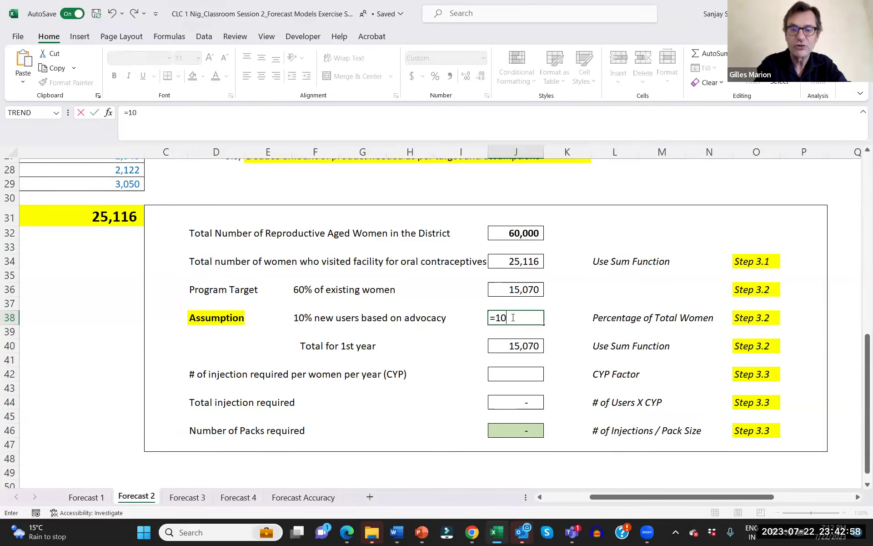
click(518, 232)
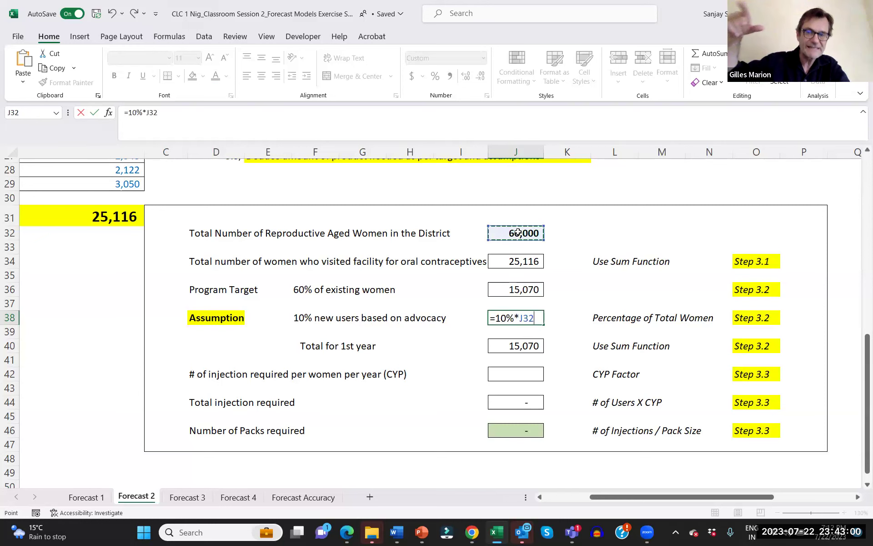
key(Return)
key(Up)
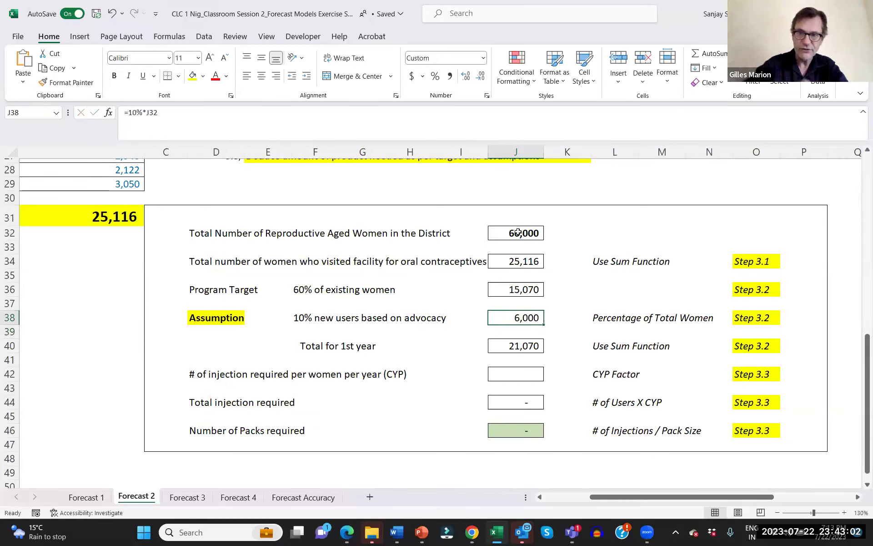
key(ctrl+b)
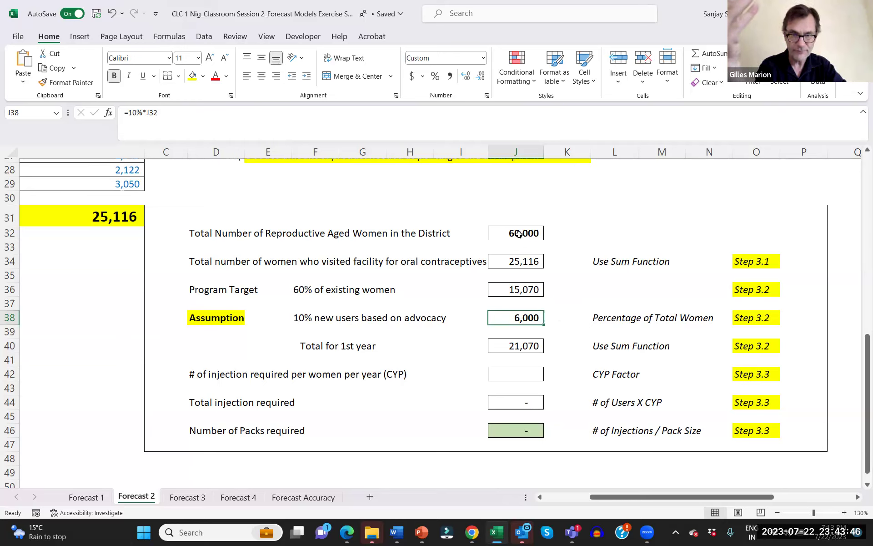
Select J36:J38 to review the figures feeding the first-year total, and select the Total for 1st year label in D40.
click(517, 287)
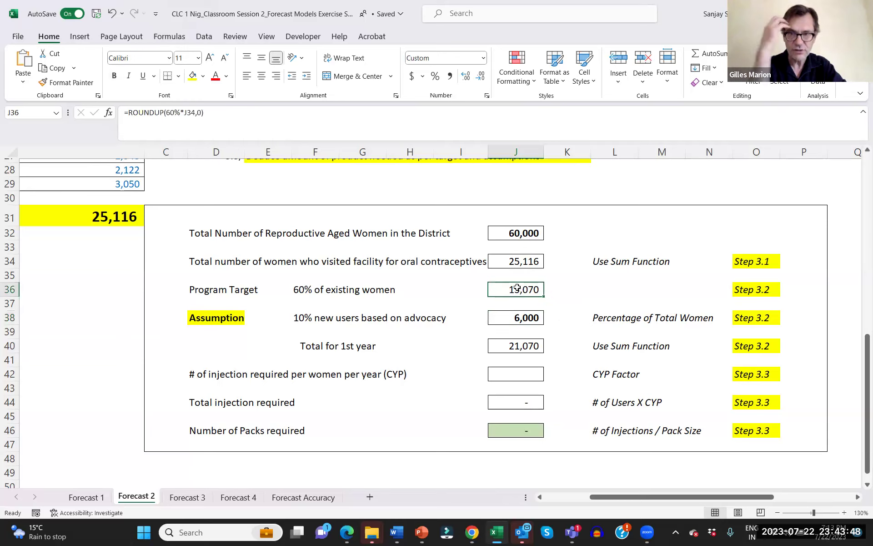
drag(517, 287, 517, 319)
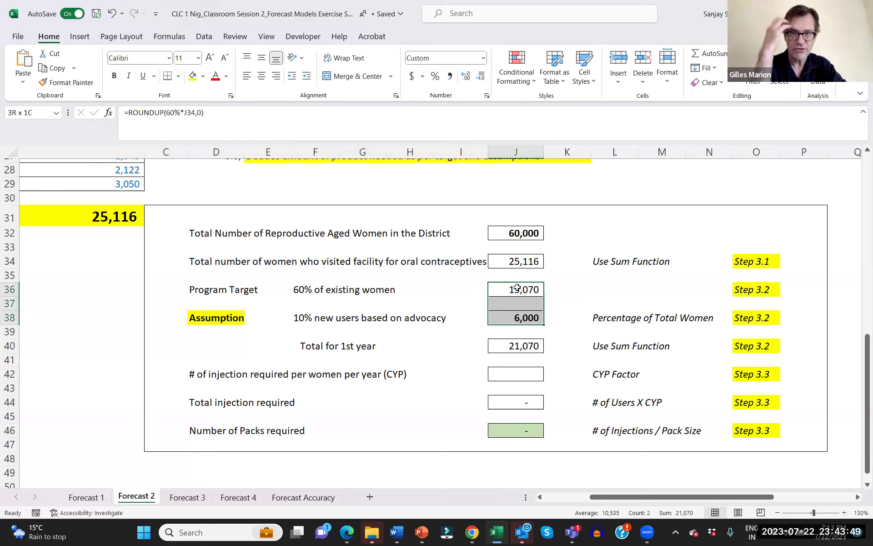
click(329, 350)
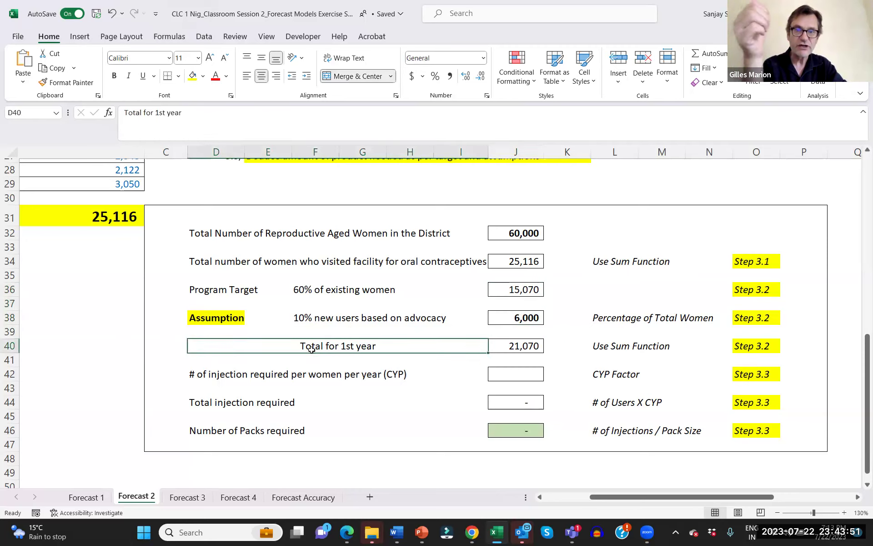
Calculate the total for the 1st year in J40 as =J36+J38 and reselect the cell to check its formula.
click(531, 342)
text(=)
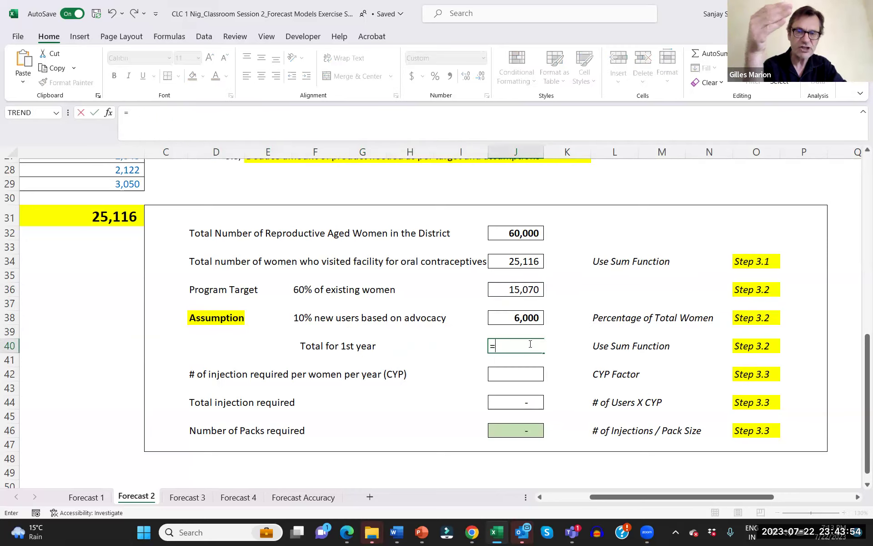
click(521, 290)
text(+)
click(517, 315)
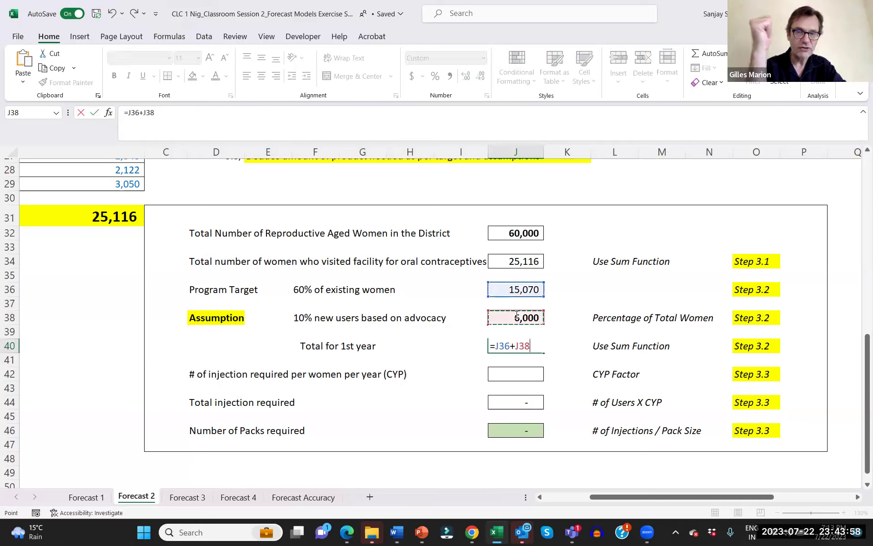
key(Return)
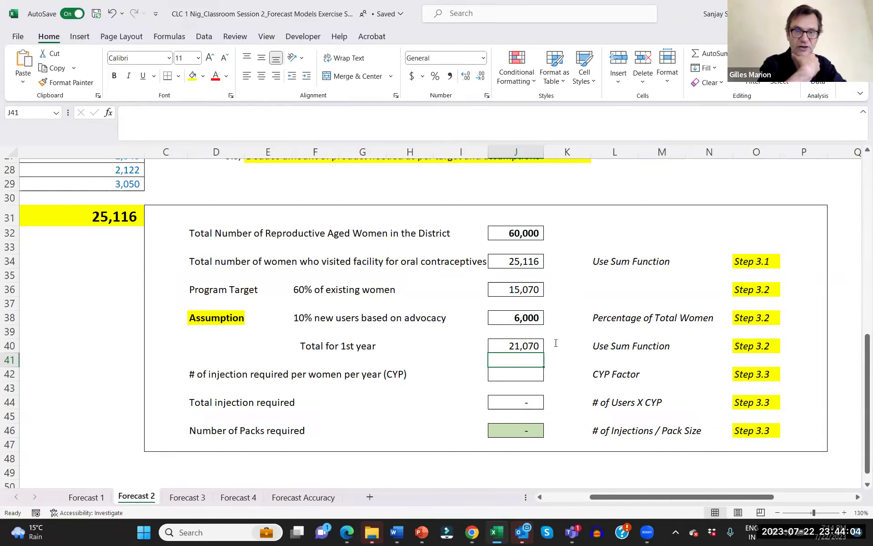
click(530, 346)
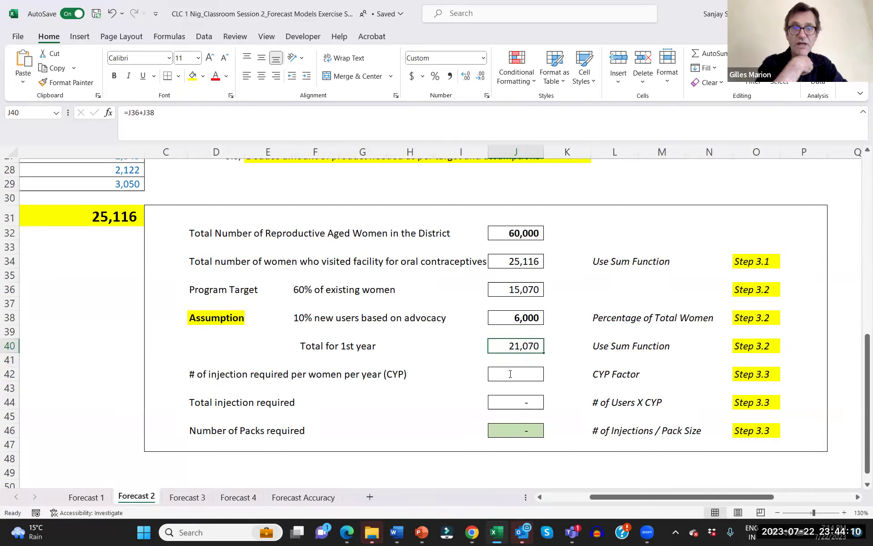
Highlight the CYP row D42:O42 and enter 4 in J42 as the injections required per woman per year.
click(197, 376)
key(shift+Right)
key(shift+Right)
key(shift+Right)
key(shift+Right)
key(shift+Right)
key(shift+Right)
key(shift+Right)
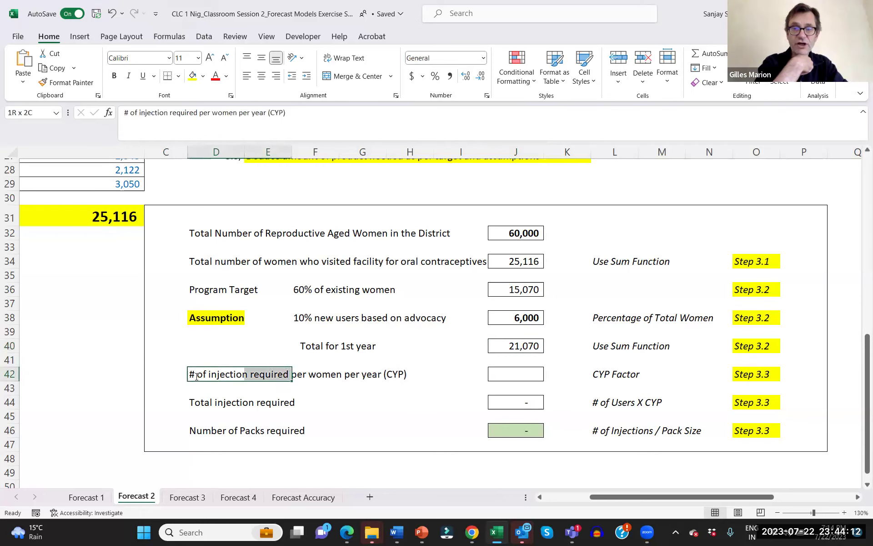
key(shift+Right)
key(shift+Right)
key(shift+Right)
key(shift+Right)
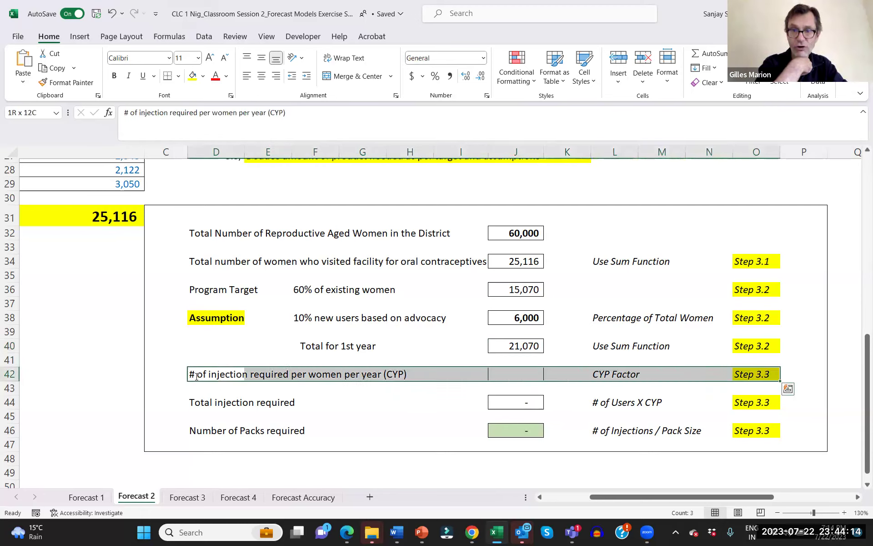
click(515, 373)
text(4)
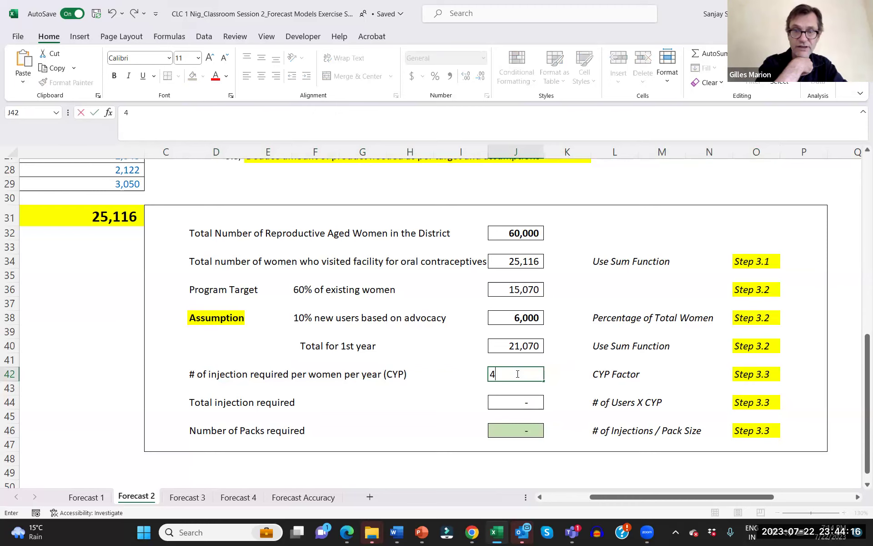
key(Return)
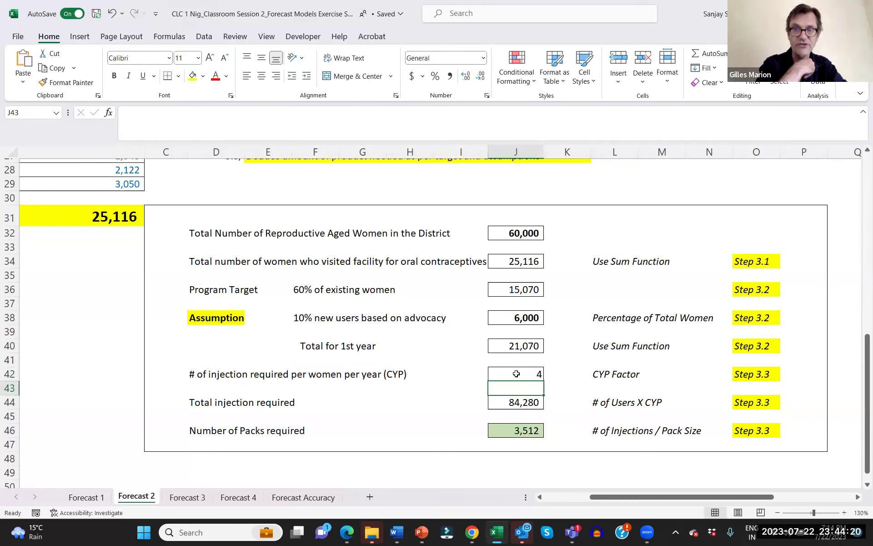
Select D44:O46 to review the total injections and number of packs required.
key(Down)
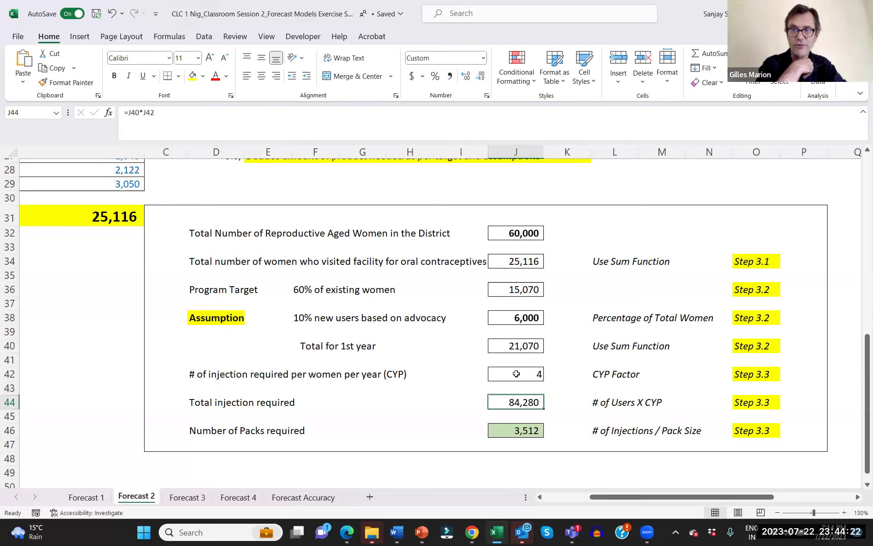
key(Left)
key(Left)
key(Left)
key(Left)
key(Left)
key(Left)
key(shift+Right)
key(shift+Right)
key(shift+Right)
key(shift+Right)
key(shift+Right)
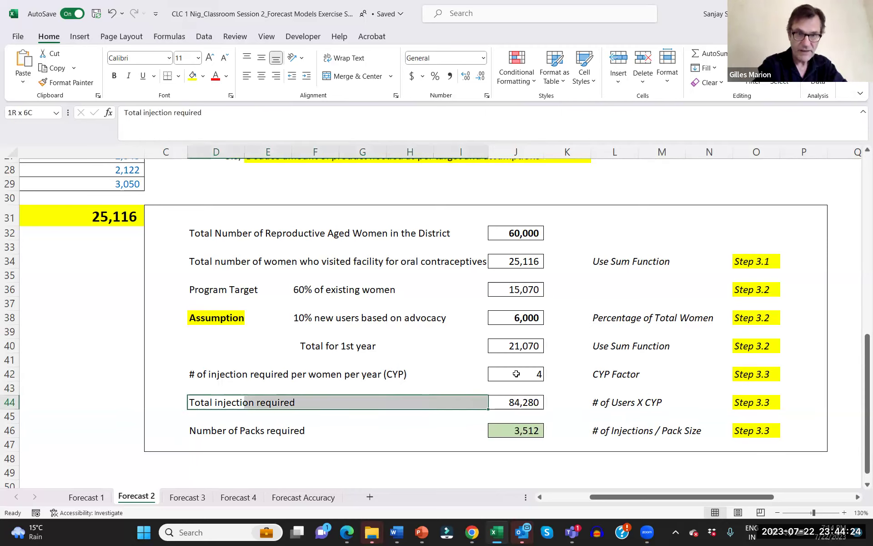
key(shift+Right)
key(shift+Right)
key(shift+Right)
key(shift+Right)
key(shift+Right)
key(shift+Right)
key(shift+Down)
key(shift+Down)
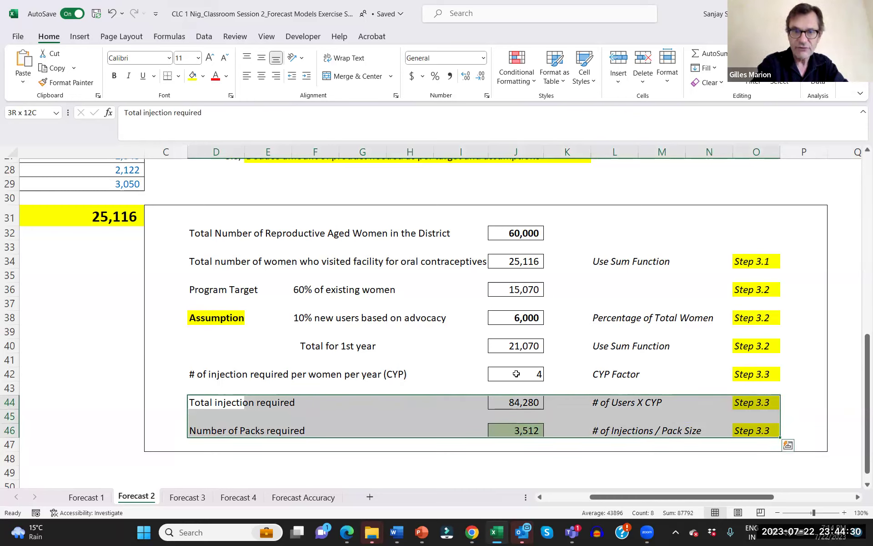
Inspect the formulas in J44 and J46, comparing the packs formula with the Pack Size entry in row 6.
click(516, 401)
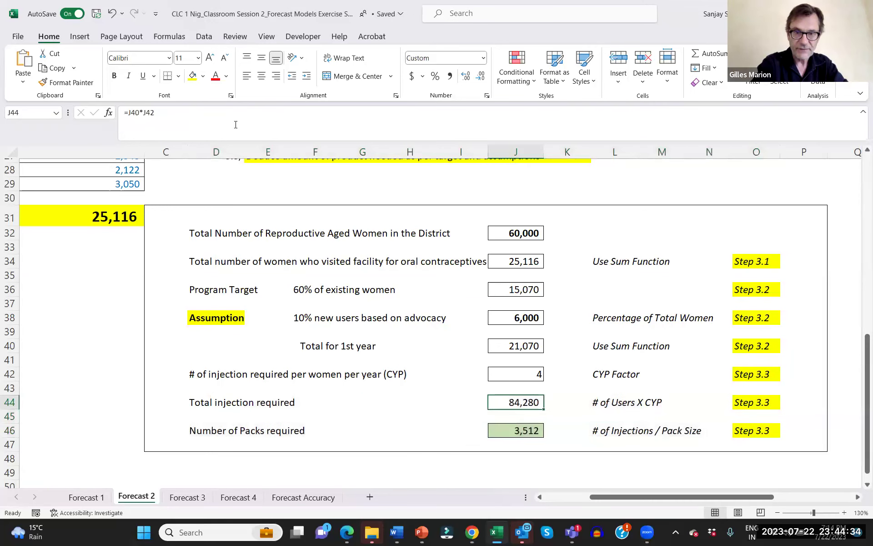
click(515, 427)
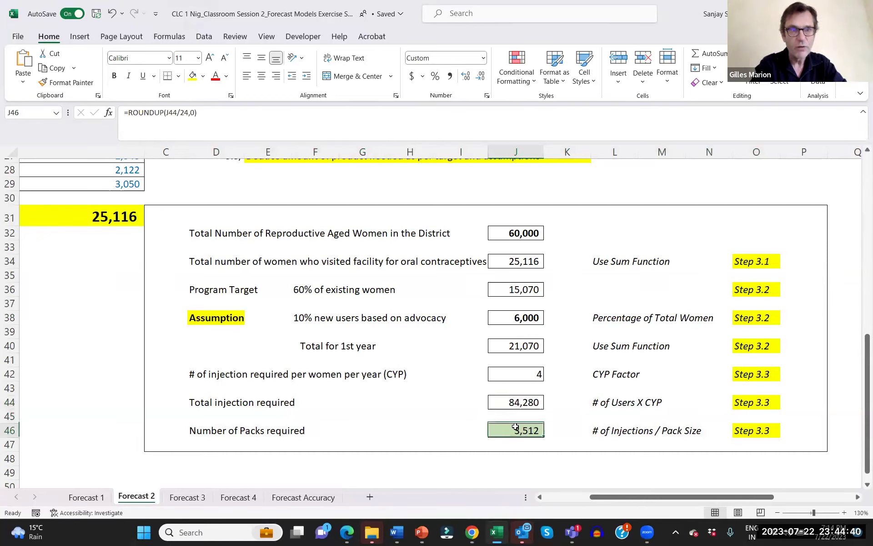
scroll(350, 367, up, 6)
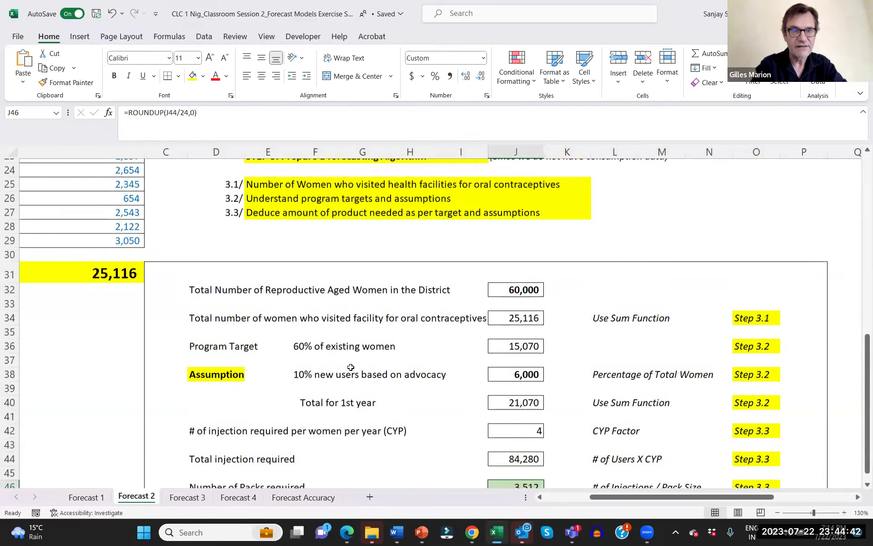
scroll(351, 366, up, 3)
scroll(351, 367, left, 5)
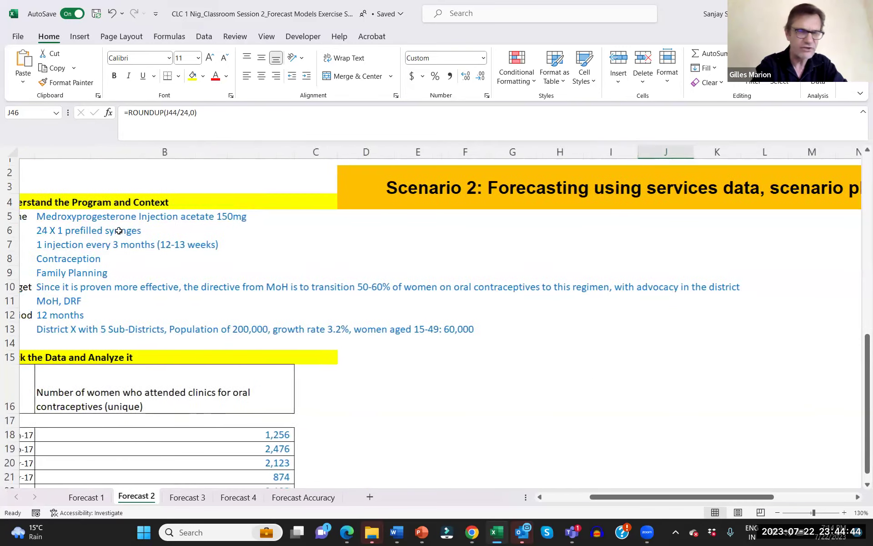
click(98, 230)
drag(31, 233, 181, 230)
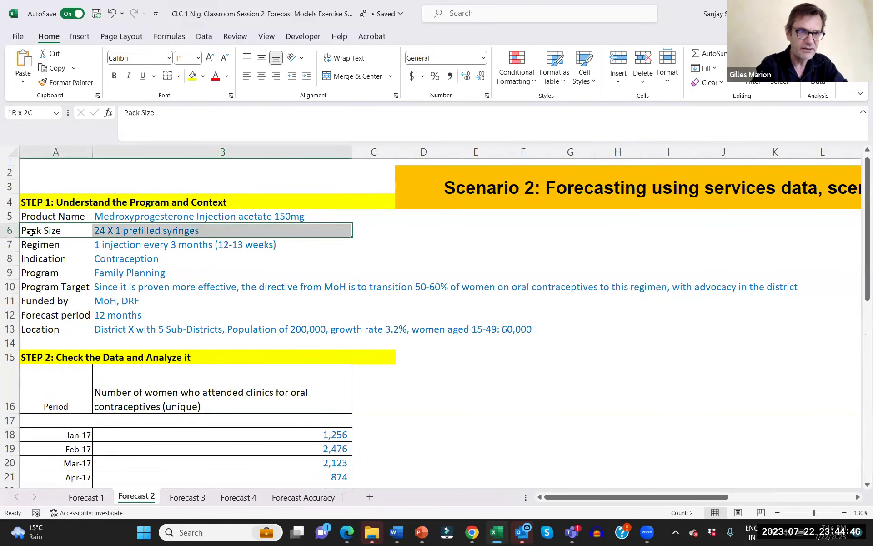
scroll(413, 316, down, 8)
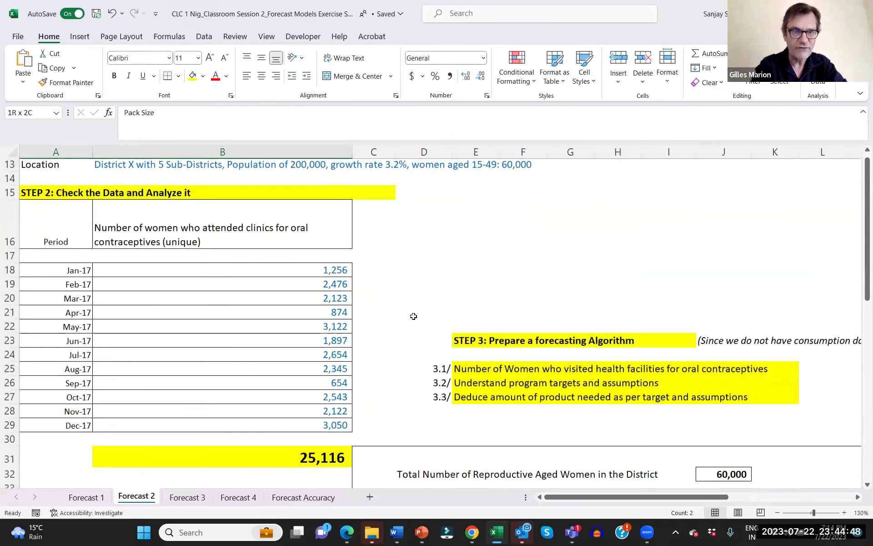
scroll(413, 316, right, 3)
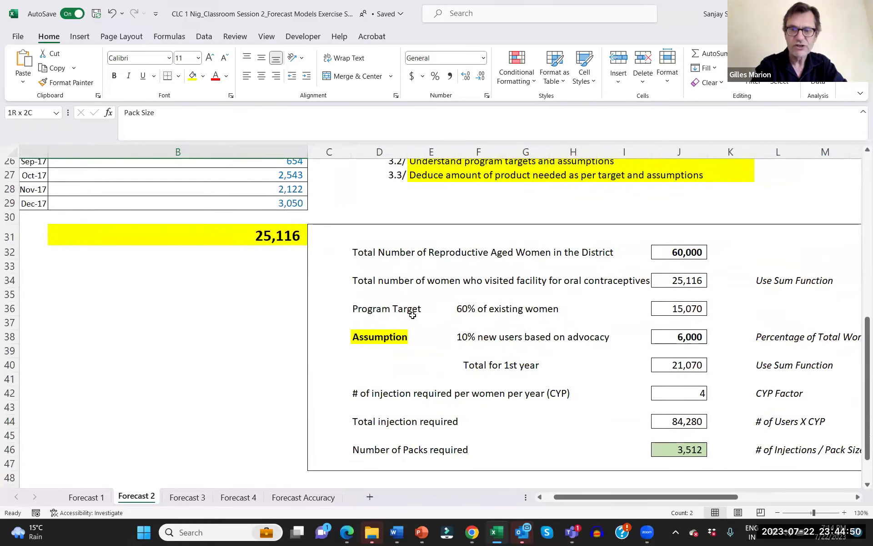
scroll(413, 316, down, 2)
scroll(413, 315, right, 1)
scroll(413, 315, up, 1)
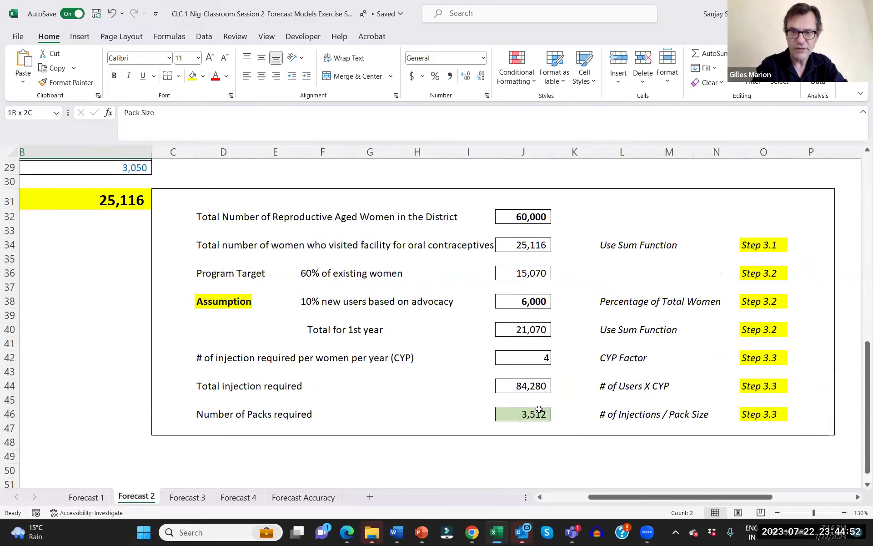
click(538, 412)
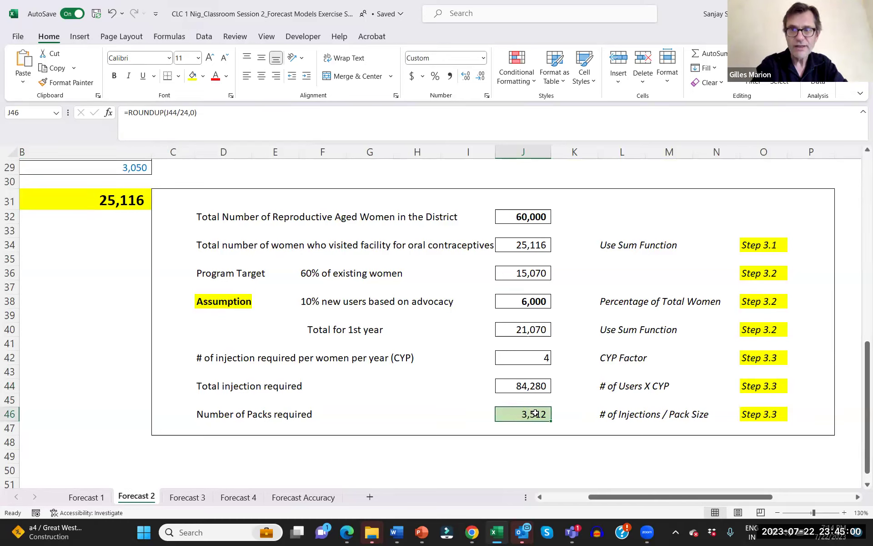
Review the packs required in J46, the program target in J36 and the reproductive-aged women figure in J32.
click(308, 317)
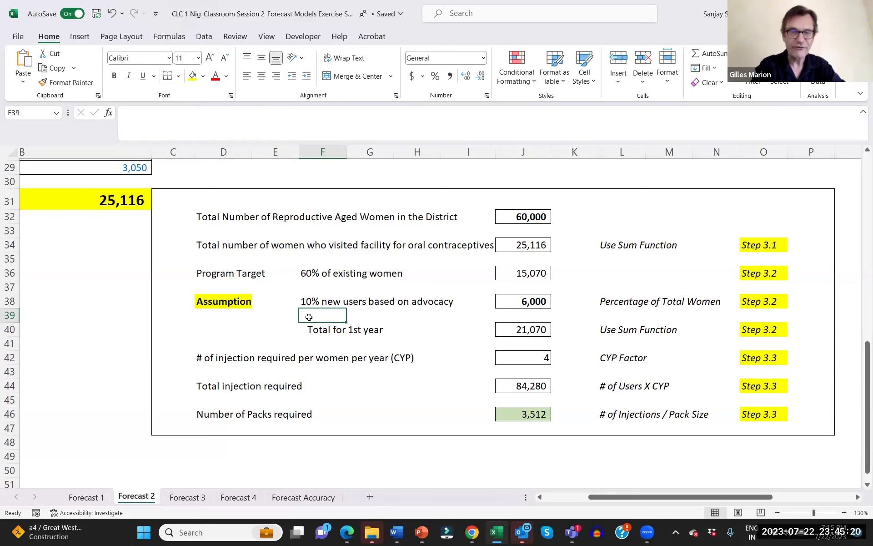
click(508, 412)
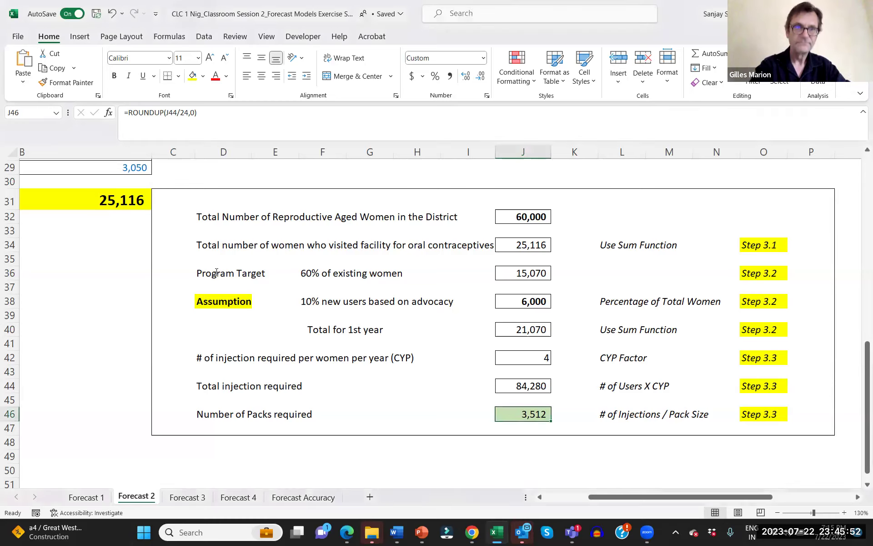
click(533, 277)
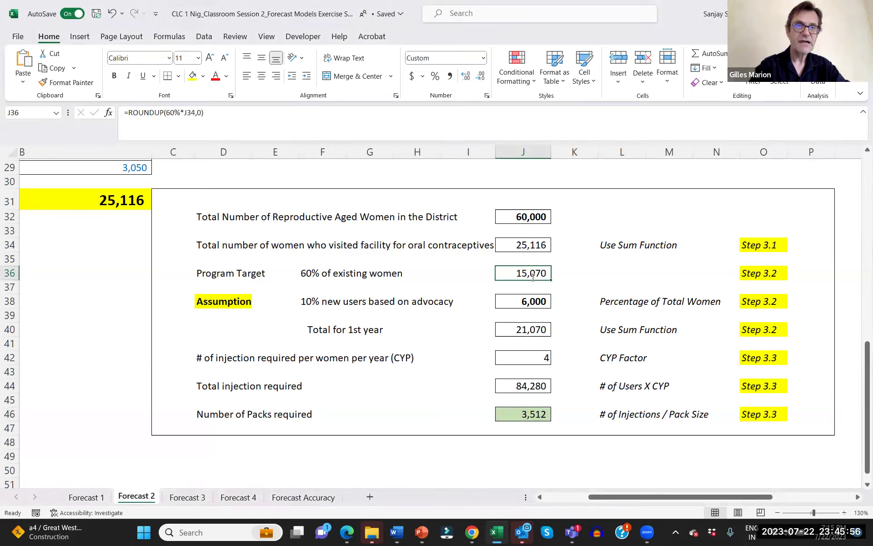
click(527, 217)
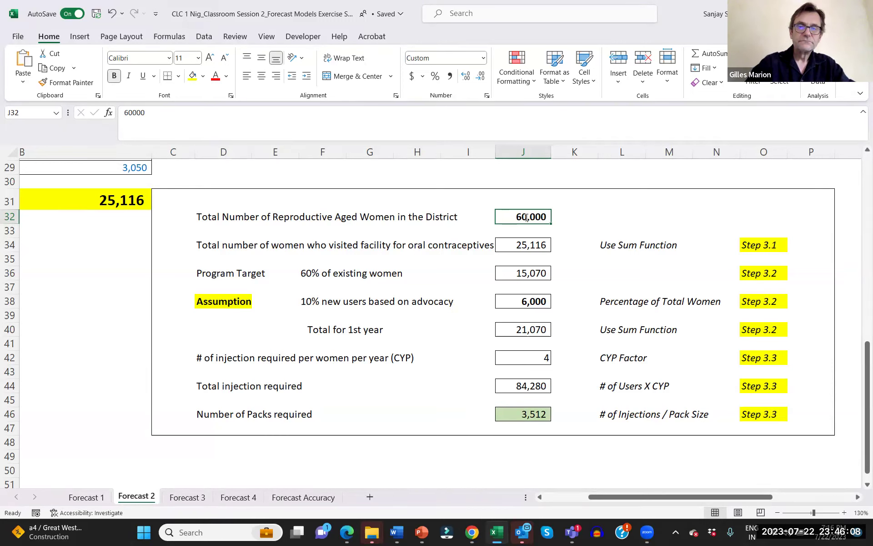
Highlight D10:I10 to examine the 50-60% transition directive, and return to the forecast calculation block.
scroll(464, 271, up, 2)
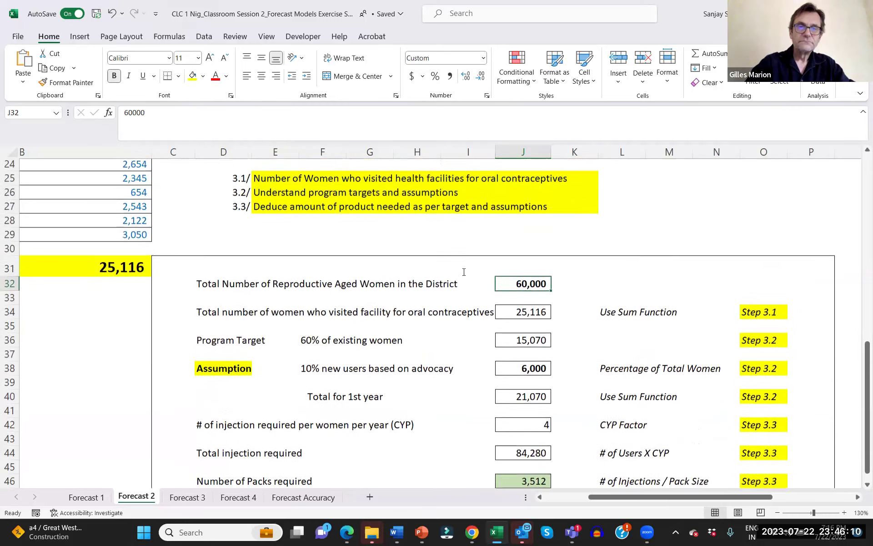
scroll(463, 272, up, 6)
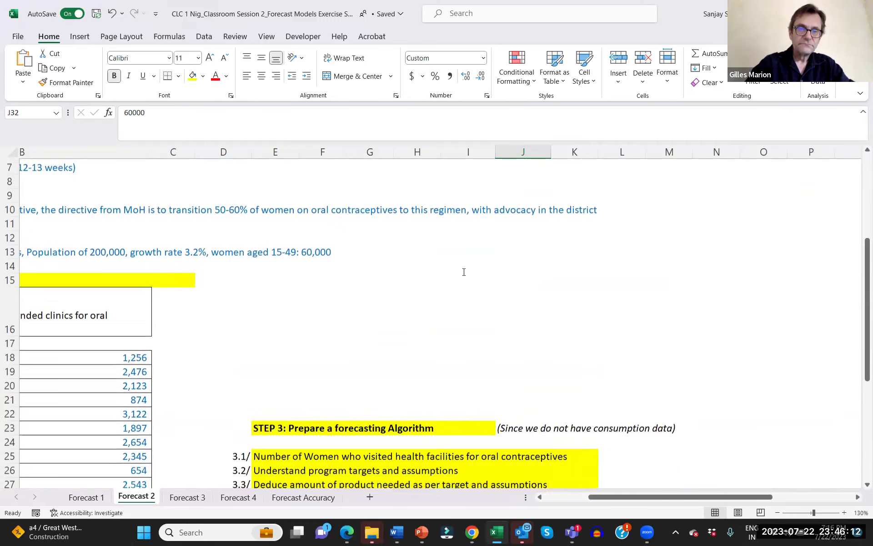
scroll(464, 272, left, 3)
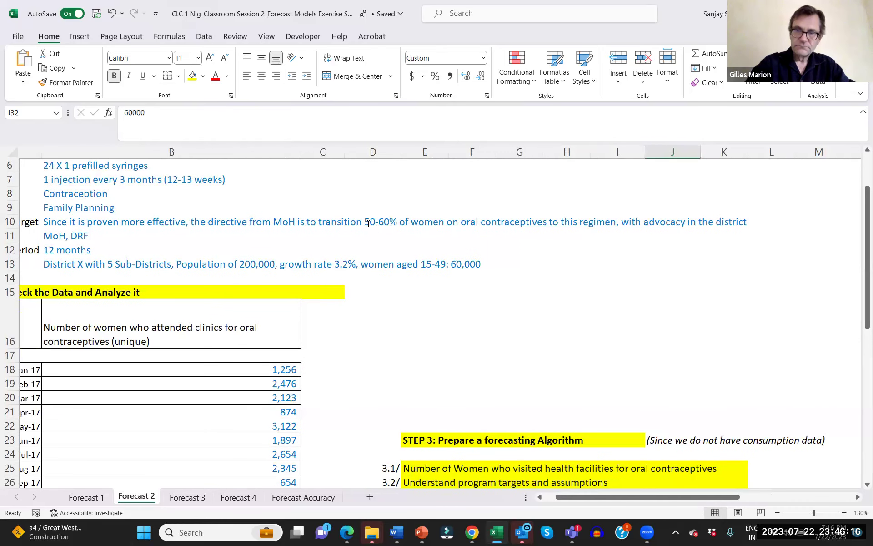
drag(368, 223, 629, 223)
scroll(457, 305, down, 2)
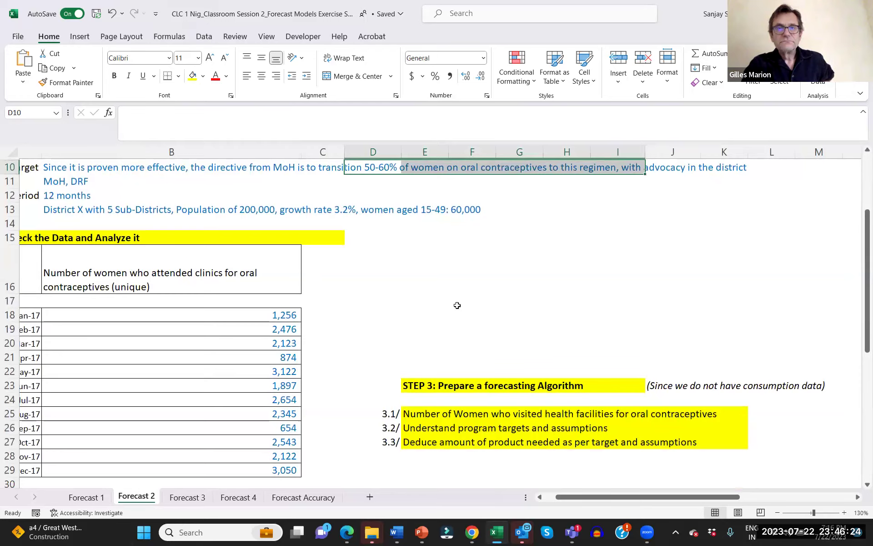
scroll(456, 306, down, 4)
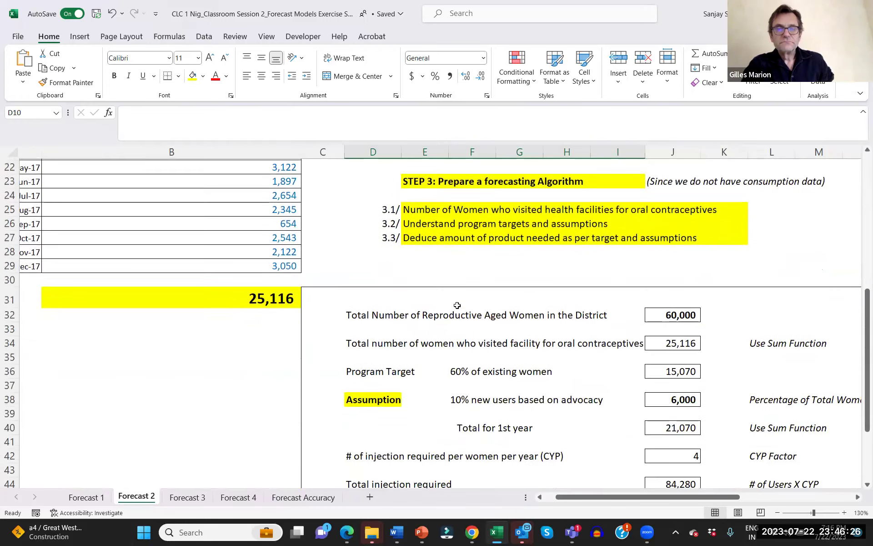
scroll(457, 305, down, 2)
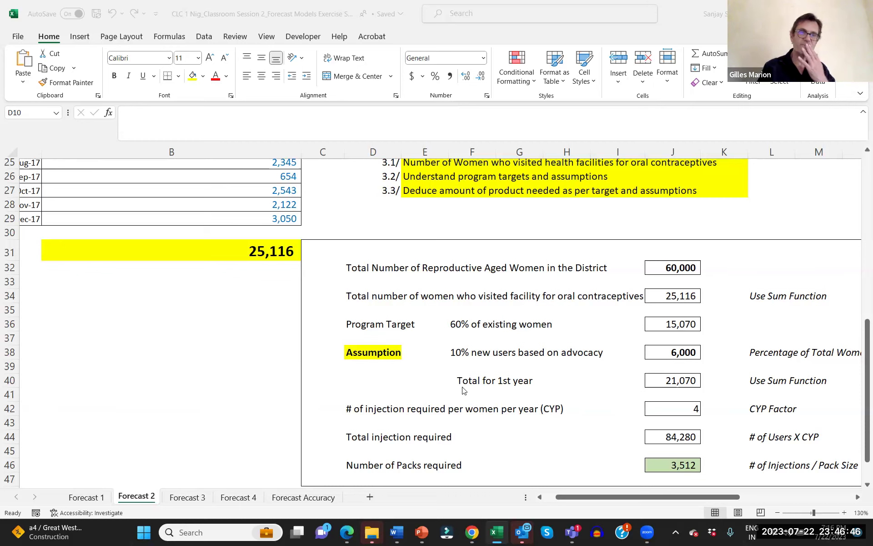
Select the Program Target text in B10 to read the full directive, and look over the monthly clinic attendance data.
scroll(464, 390, up, 4)
scroll(463, 390, up, 4)
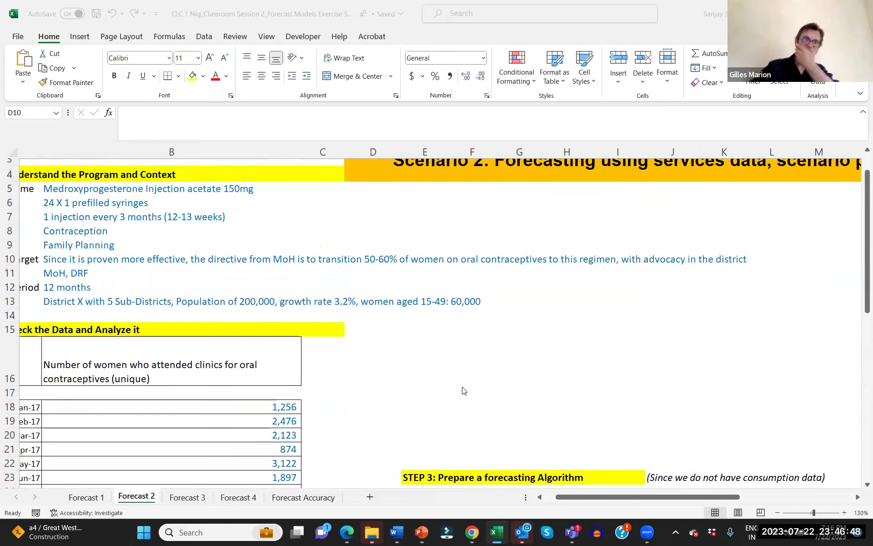
key(shift+Right)
key(shift+Right)
key(shift+Right)
key(shift+Right)
key(shift+Right)
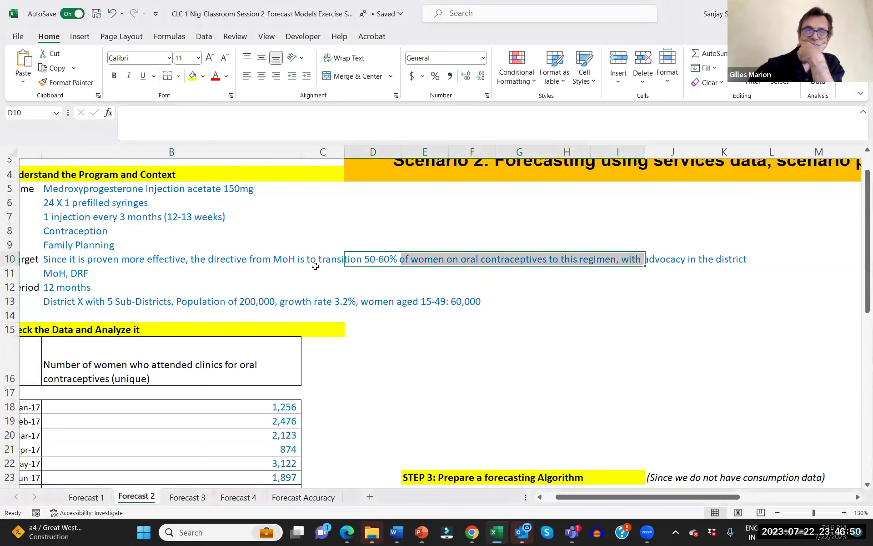
click(282, 260)
scroll(281, 261, down, 2)
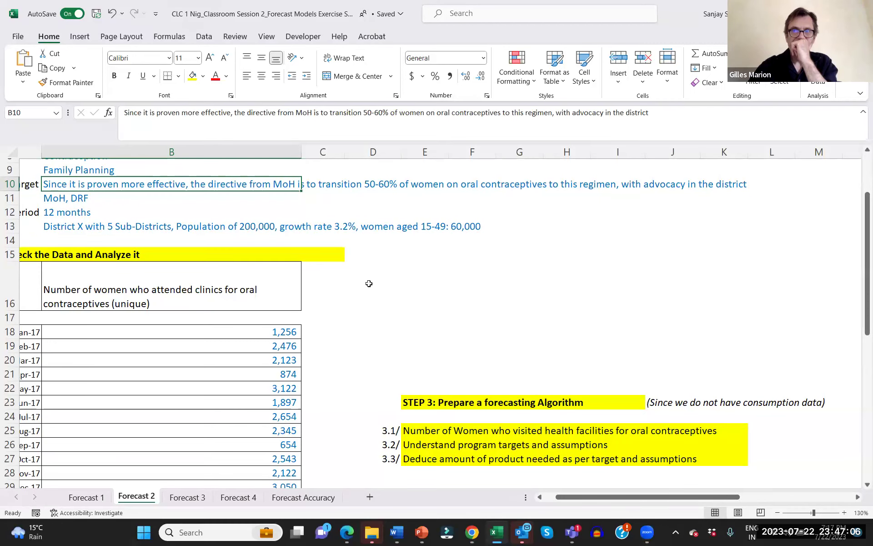
scroll(369, 283, down, 1)
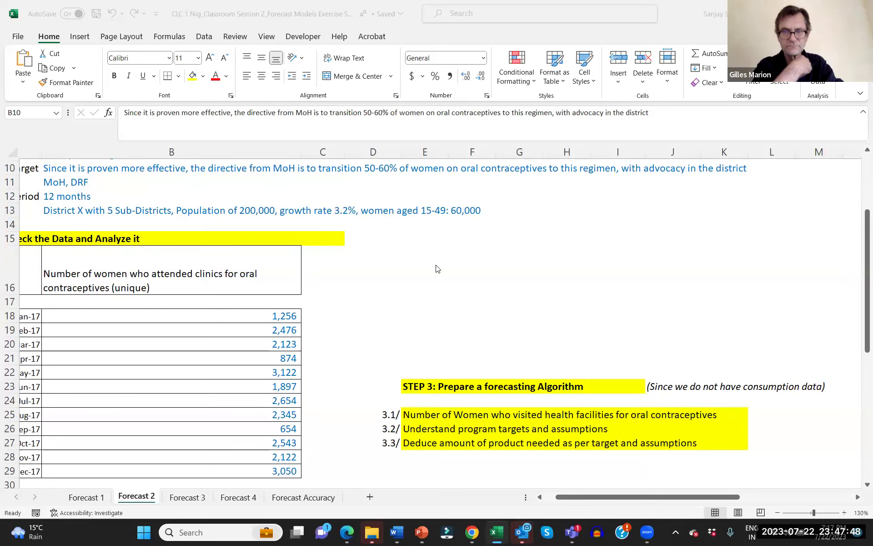
scroll(435, 269, down, 2)
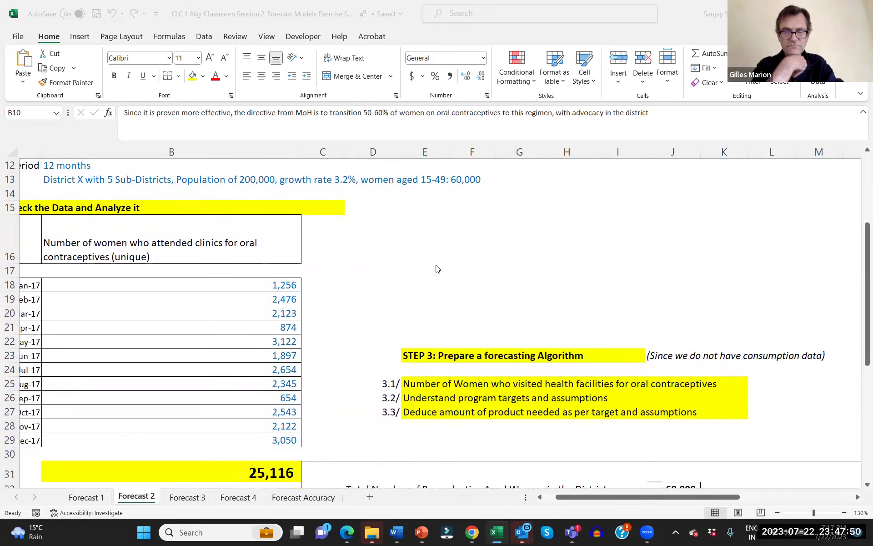
Review the monthly clinic attendance, the forecasting algorithm and the calculation block down to the packs required in the Forecast 2 sheet.
scroll(436, 269, up, 2)
scroll(436, 268, up, 1)
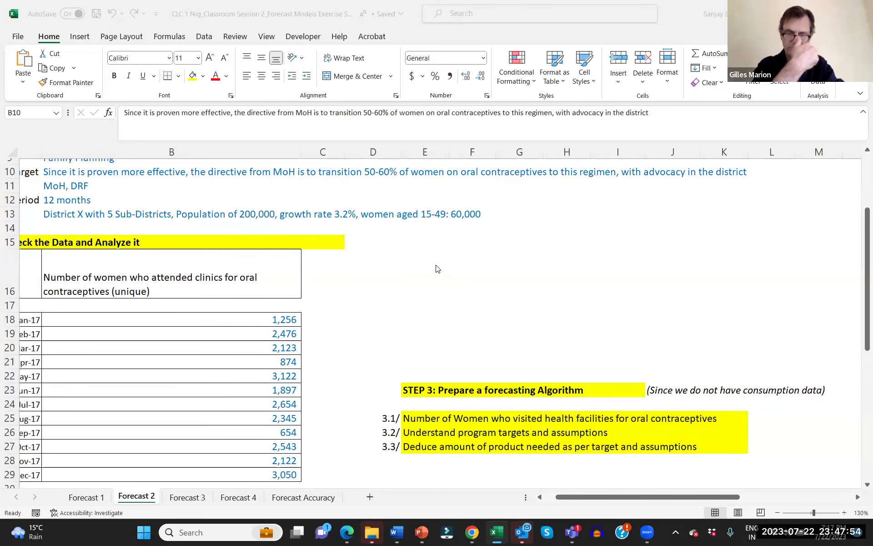
scroll(437, 269, down, 2)
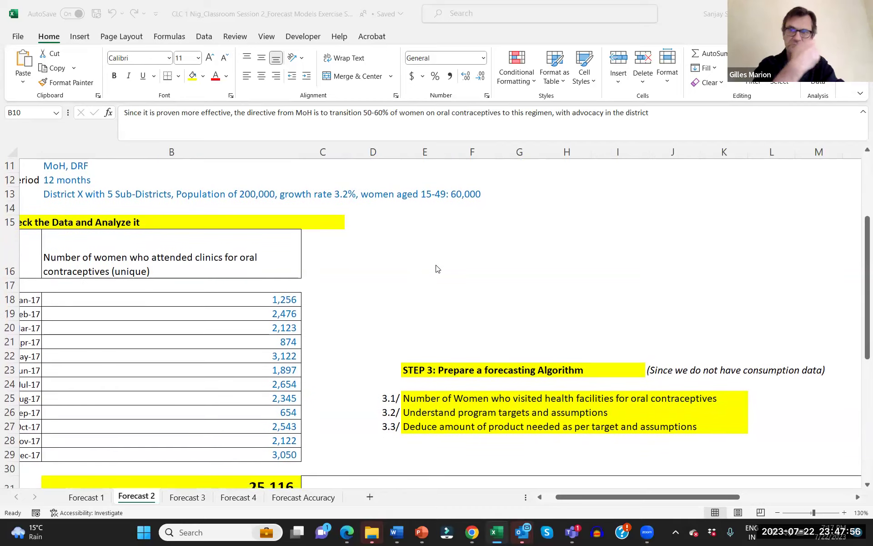
scroll(437, 269, down, 4)
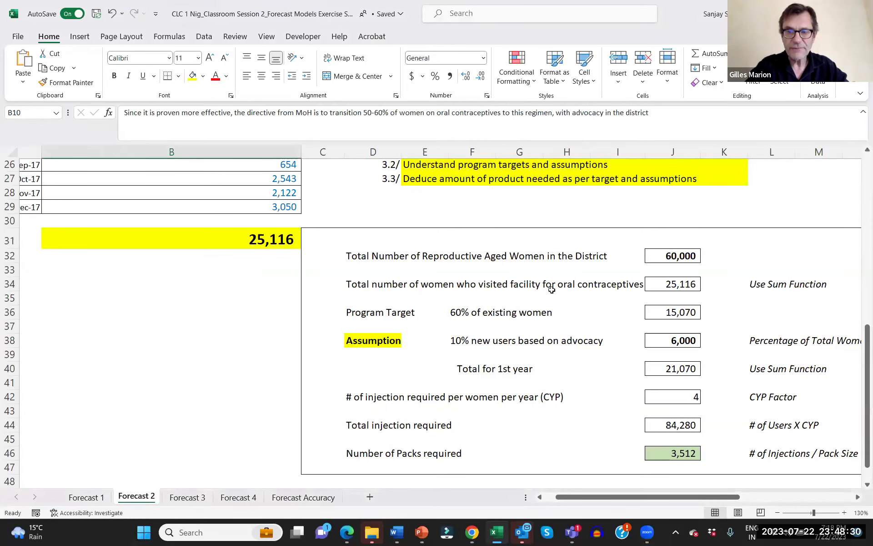
scroll(552, 289, down, 1)
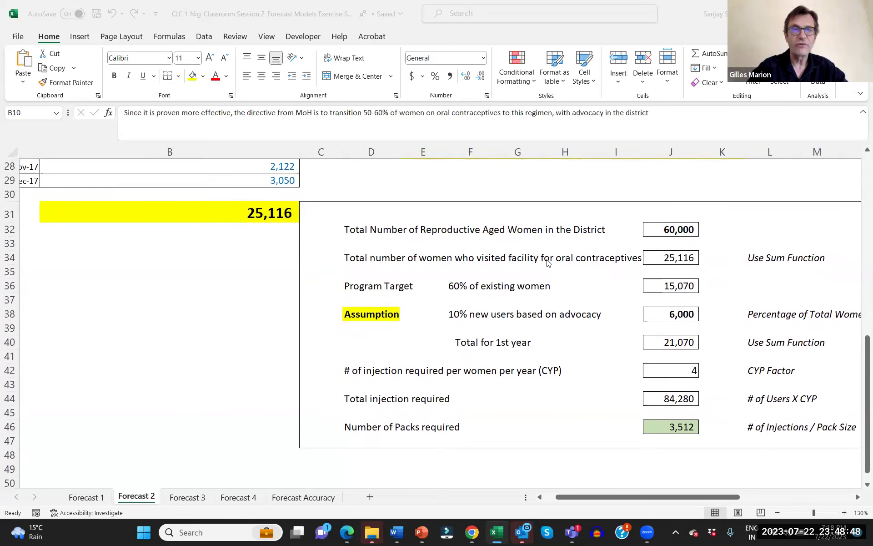
scroll(548, 262, down, 1)
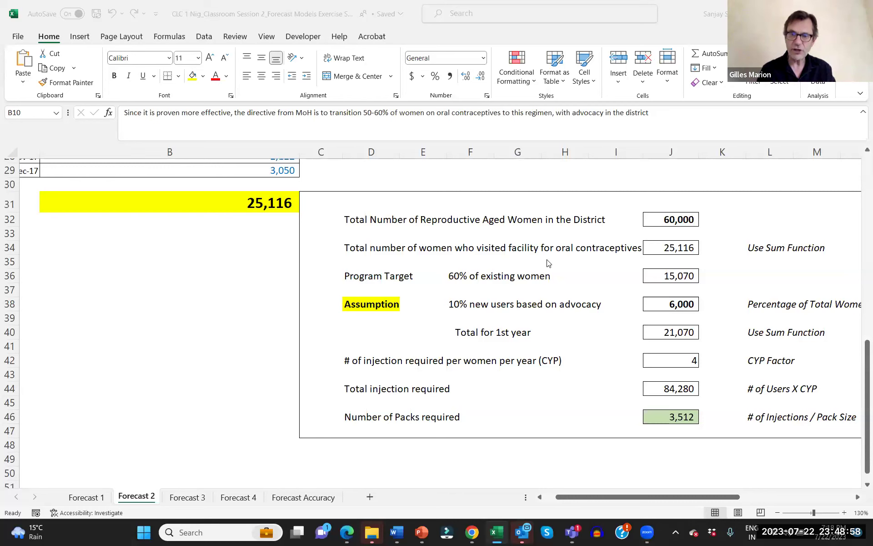
scroll(548, 262, down, 1)
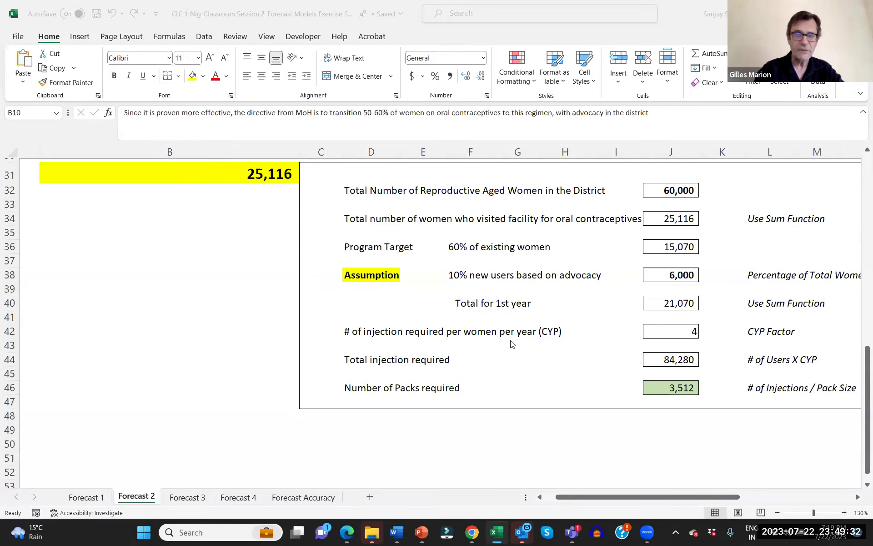
Switch to the PowerPoint slide show and advance from Exercise 2 past the CYP Factor slide to Key Challenges in this Exercise.
key(alt+Tab)
key(alt+Tab)
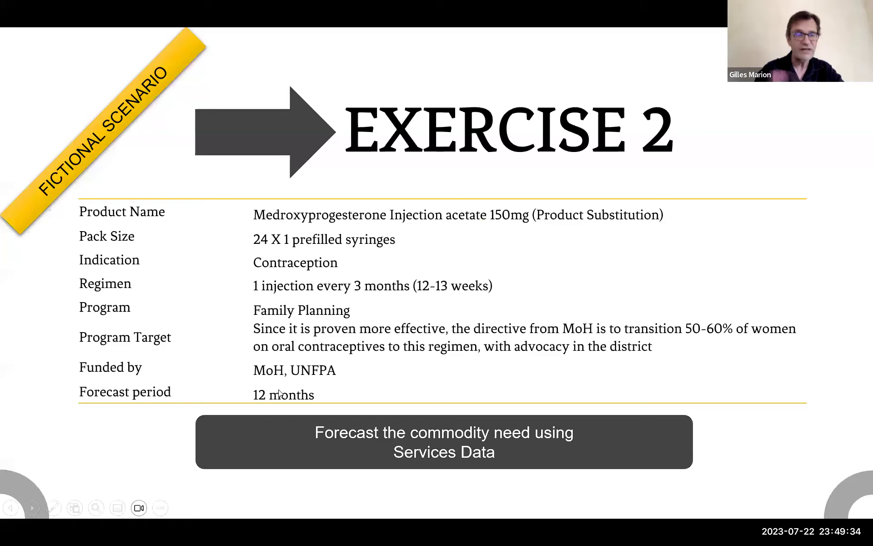
click(34, 508)
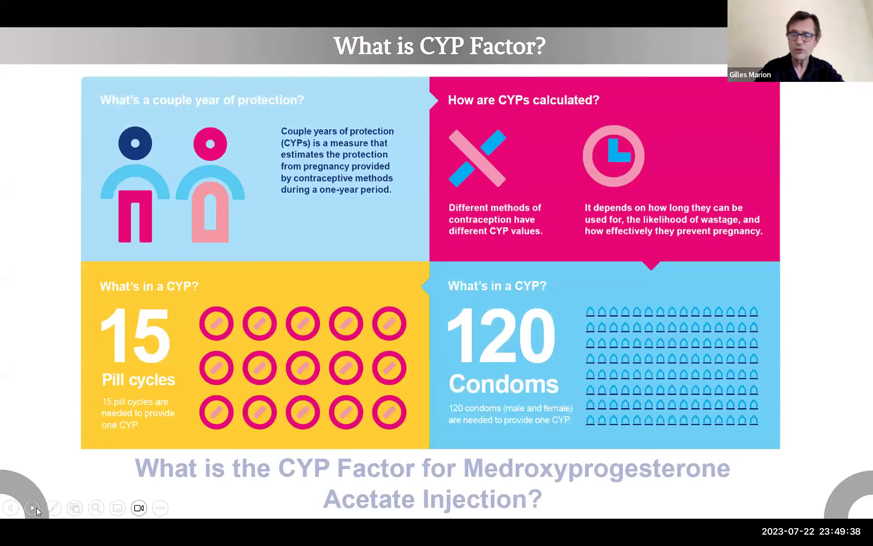
click(33, 508)
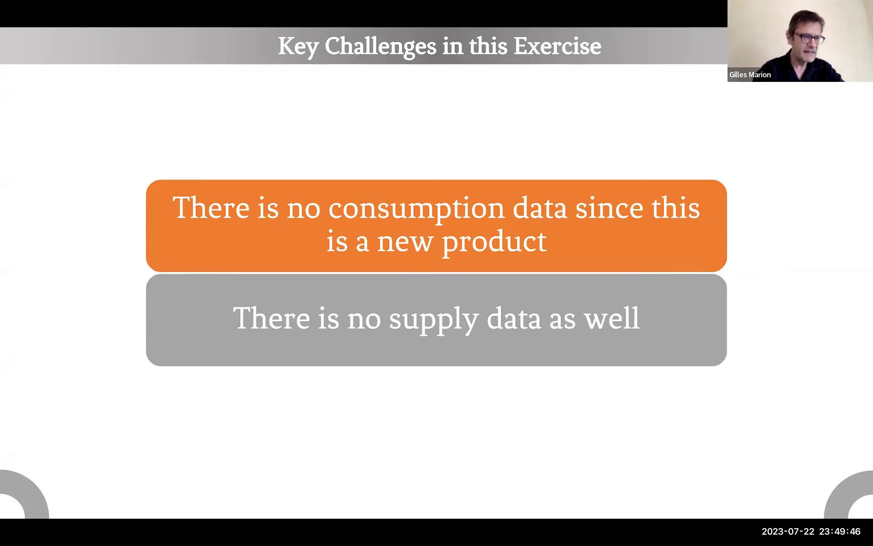
mouse_move(33, 503)
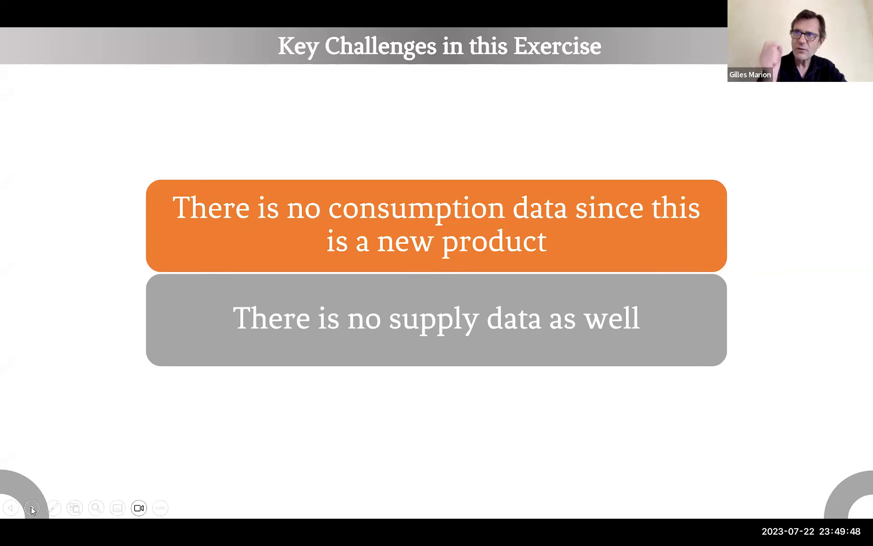
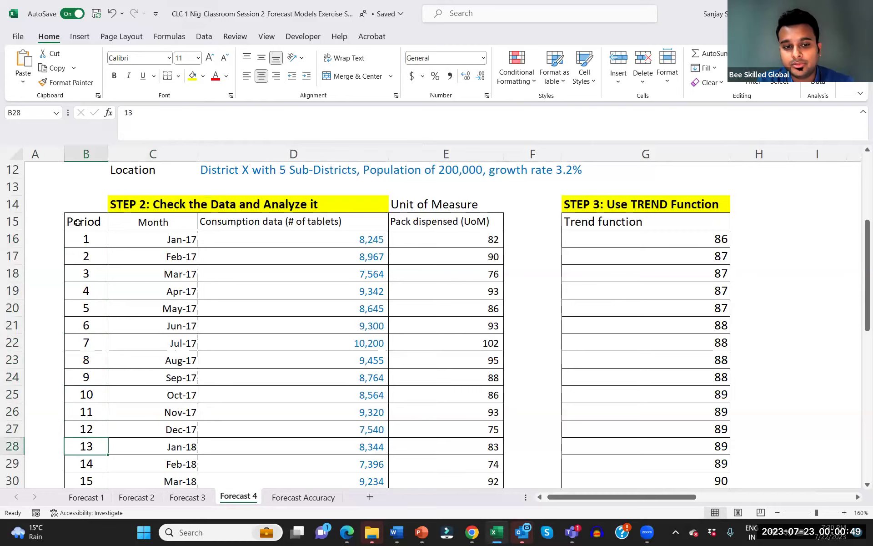
Step down the Period column in the Forecast 4 sheet to period 36 (Dec-19) in B51.
key(Down)
key(Down)
key(Down)
key(Down)
key(Down)
key(Down)
key(Down)
key(Down)
key(Down)
key(Down)
key(Down)
key(Down)
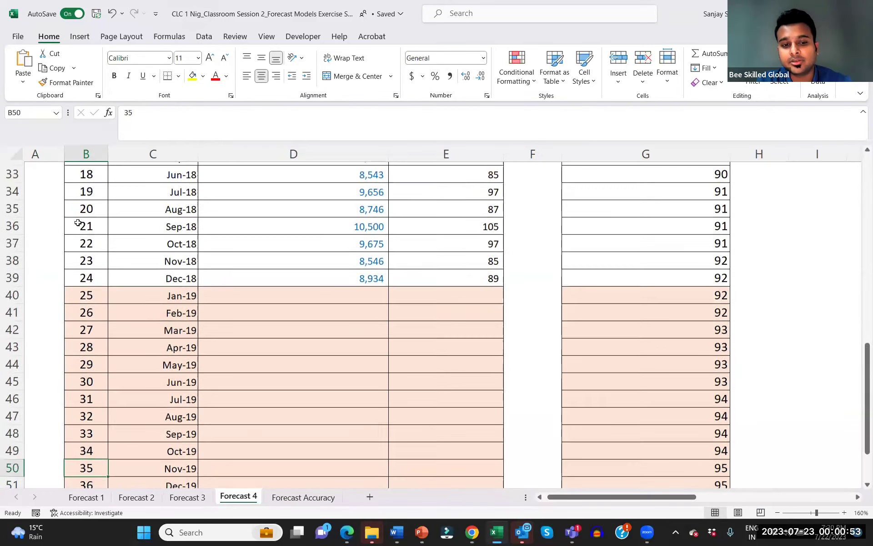
key(Down)
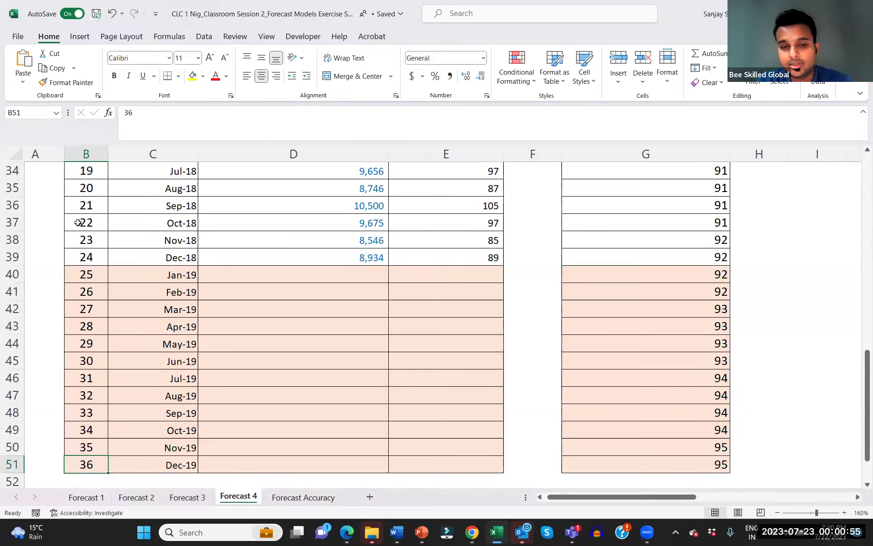
Examine the highlighted TREND formula and extrapolation notes in rows 10 to 12, selecting U11 at the New Xs argument.
scroll(294, 279, up, 8)
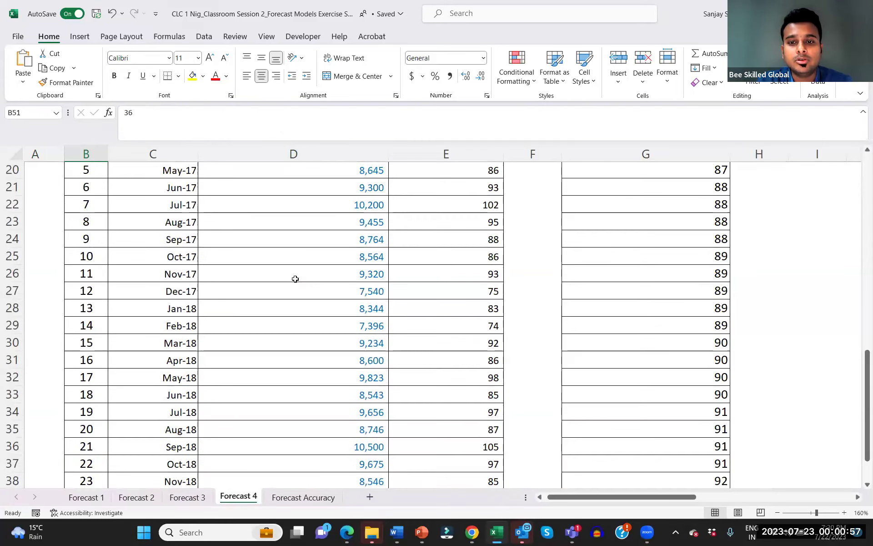
scroll(295, 278, up, 2)
scroll(295, 279, right, 4)
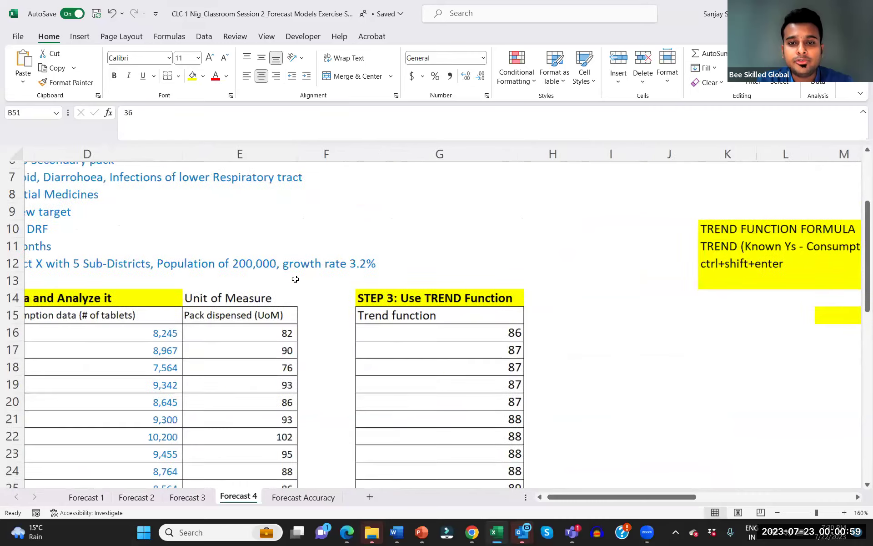
scroll(295, 279, right, 5)
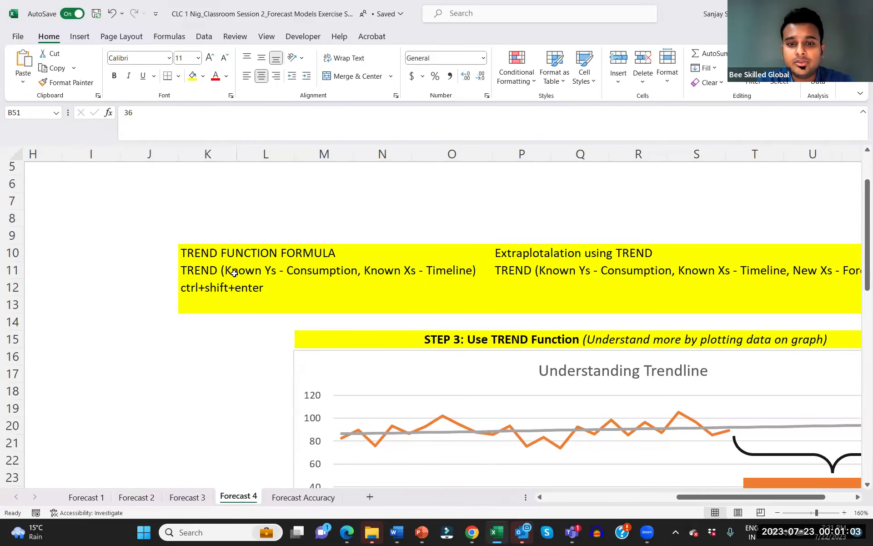
scroll(256, 271, right, 2)
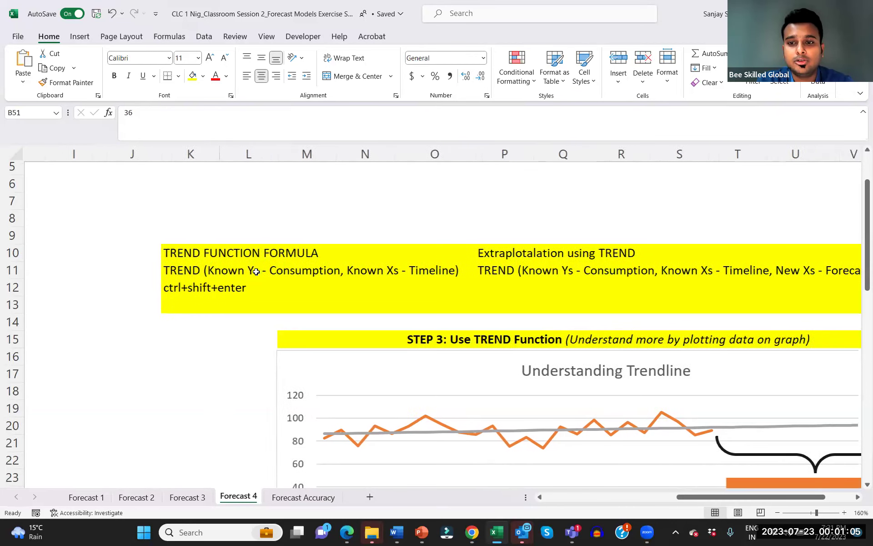
scroll(617, 285, right, 2)
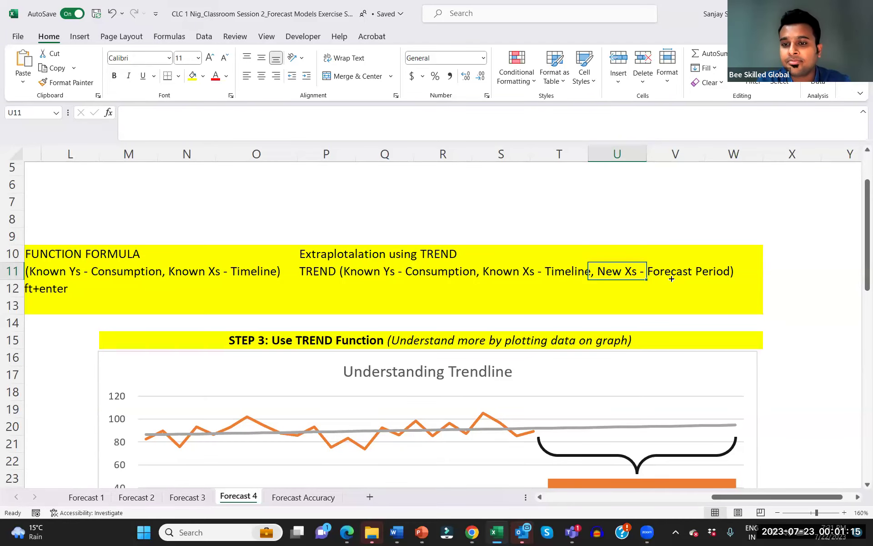
Return to the Trend function column and select G16 to inspect its TREND formula.
scroll(672, 278, left, 5)
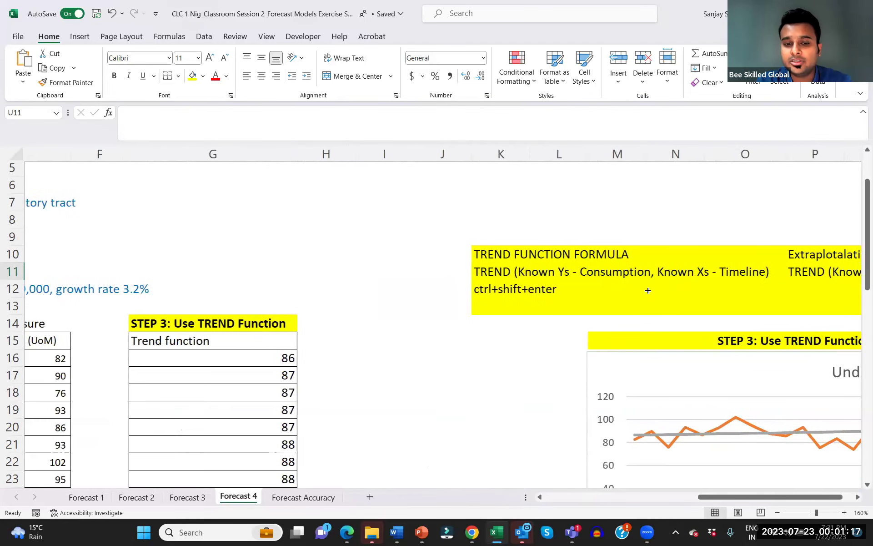
scroll(457, 397, down, 2)
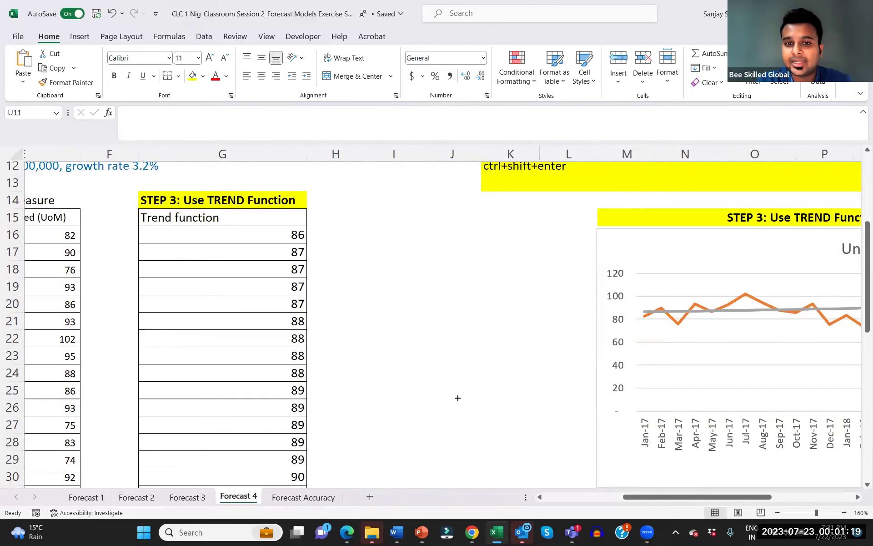
scroll(457, 397, down, 1)
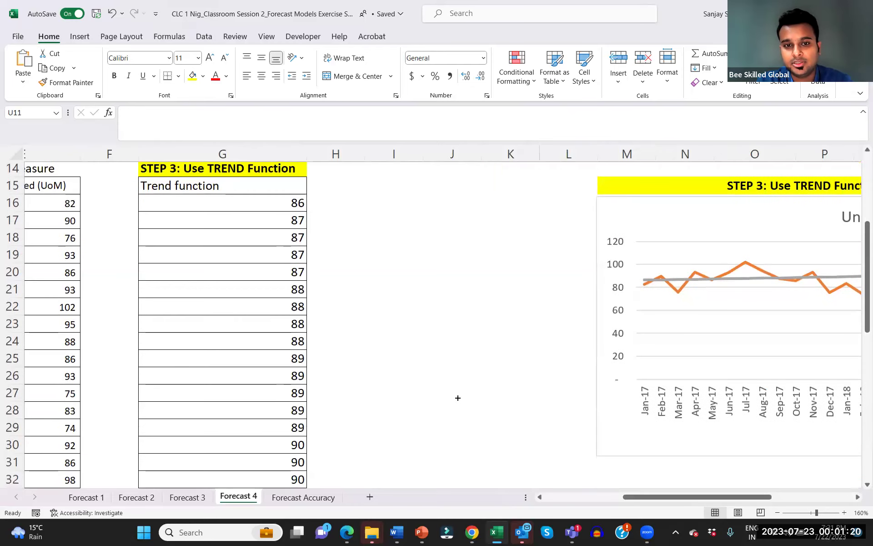
click(263, 204)
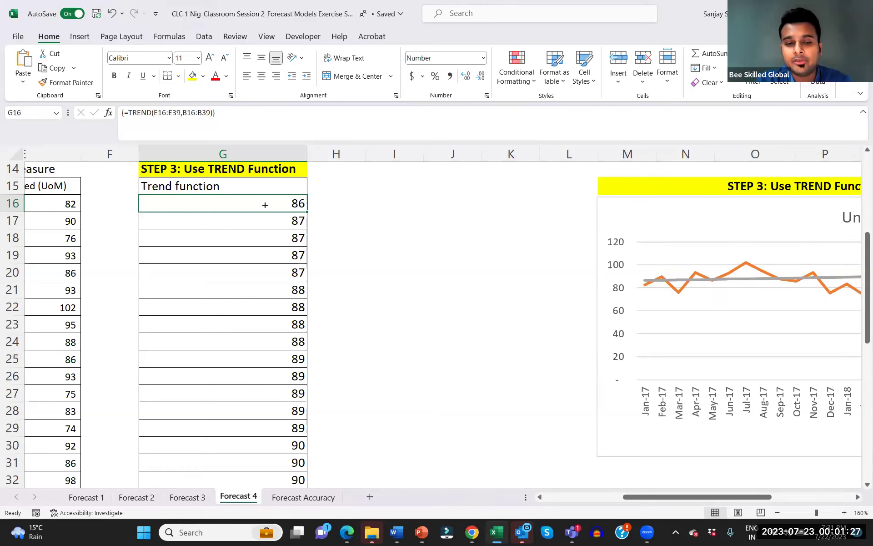
Extend the selection from G16 through the historical months and the shaded 2019 forecast rows to G51.
key(shift+Down)
key(shift+Down)
key(shift+Down)
key(shift+Down)
key(shift+Down)
key(shift+Down)
key(shift+Down)
key(shift+Down)
key(shift+Down)
key(shift+Down)
key(shift+Down)
key(shift+Down)
key(shift+Down)
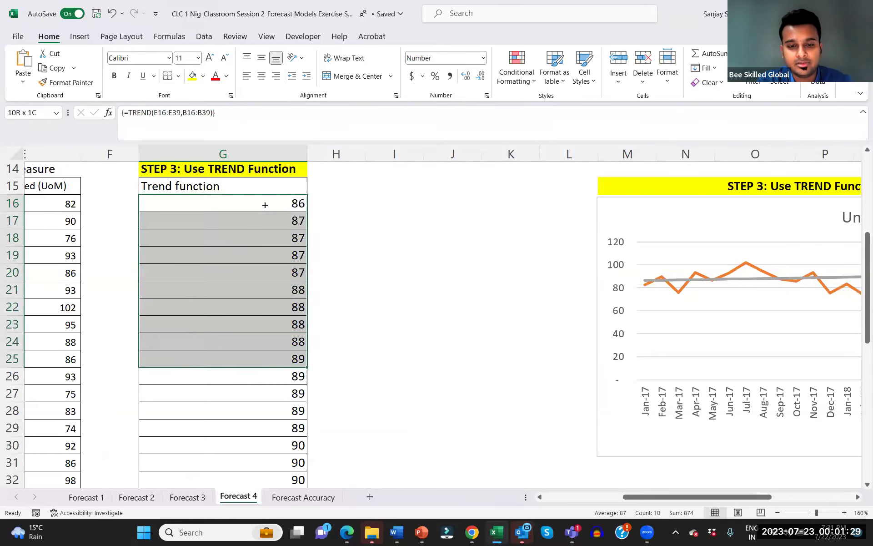
key(shift+Down)
key(shift+Down)
key(shift+Down)
key(shift+Down)
key(shift+Down)
key(shift+Down)
key(shift+Down)
key(shift+Down)
key(shift+Down)
key(shift+Down)
key(shift+Down)
key(shift+Down)
key(shift+Down)
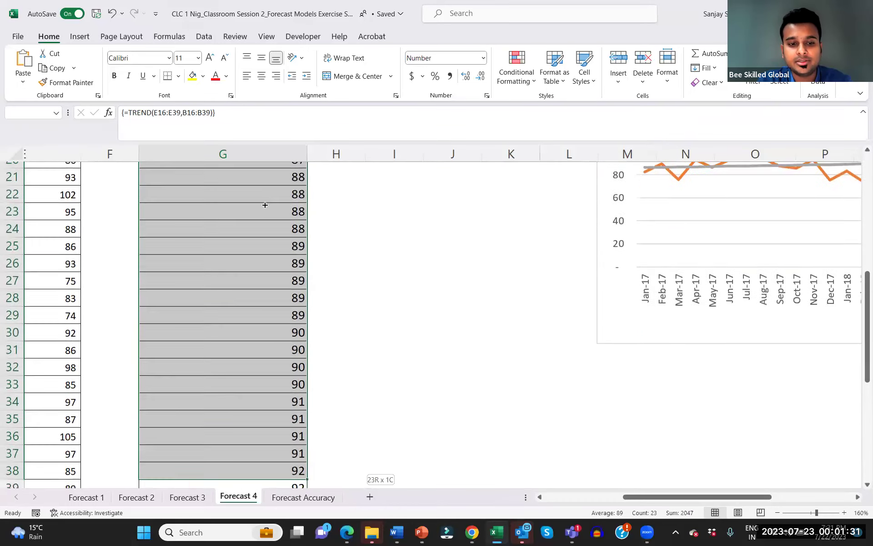
key(shift+Up)
key(shift+Up)
key(shift+Up)
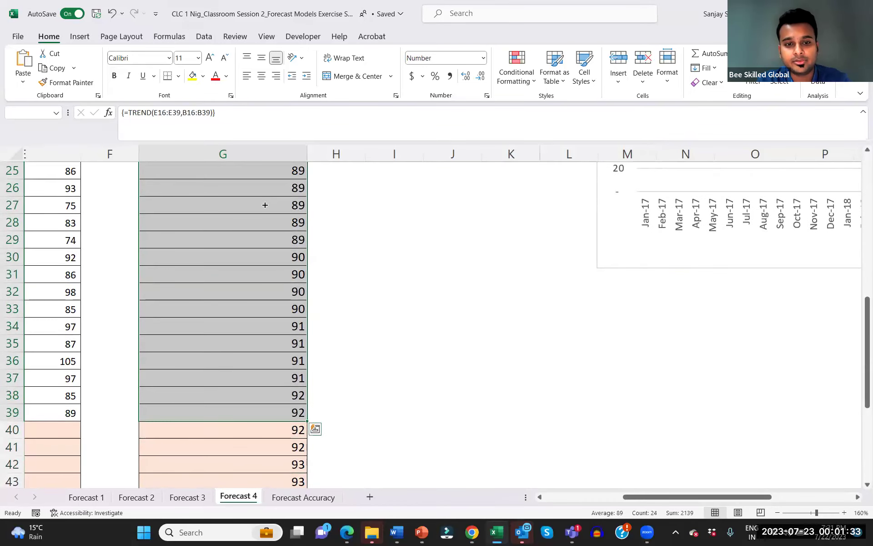
key(shift+Down)
key(shift+Down)
key(shift+Down)
key(shift+Down)
key(shift+Down)
key(shift+Down)
key(shift+Down)
key(shift+Down)
key(shift+Down)
key(shift+Down)
key(shift+Down)
key(shift+Down)
key(shift+Down)
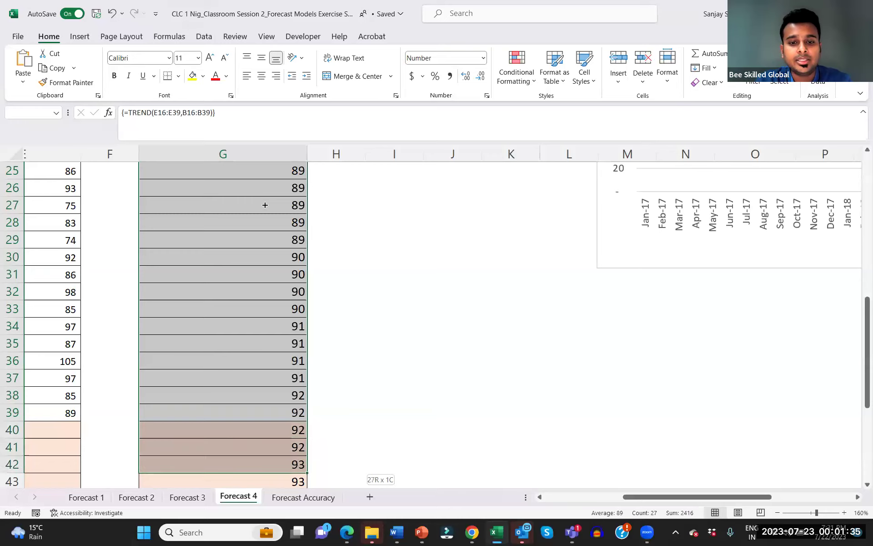
key(shift+Up)
key(shift+Up)
key(shift+Down)
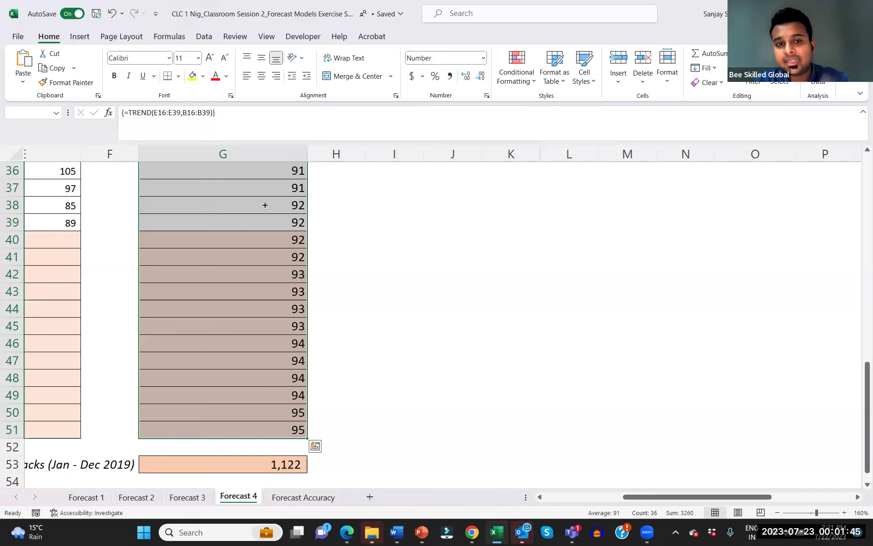
Open the TREND formula in G16 to review its known_ys and known_xs ranges, and leave formula editing.
scroll(264, 205, up, 7)
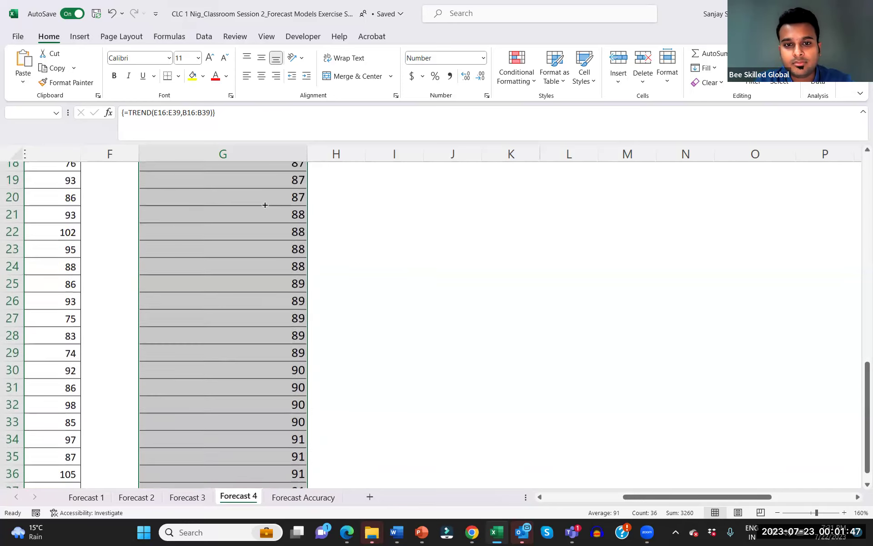
scroll(265, 205, up, 1)
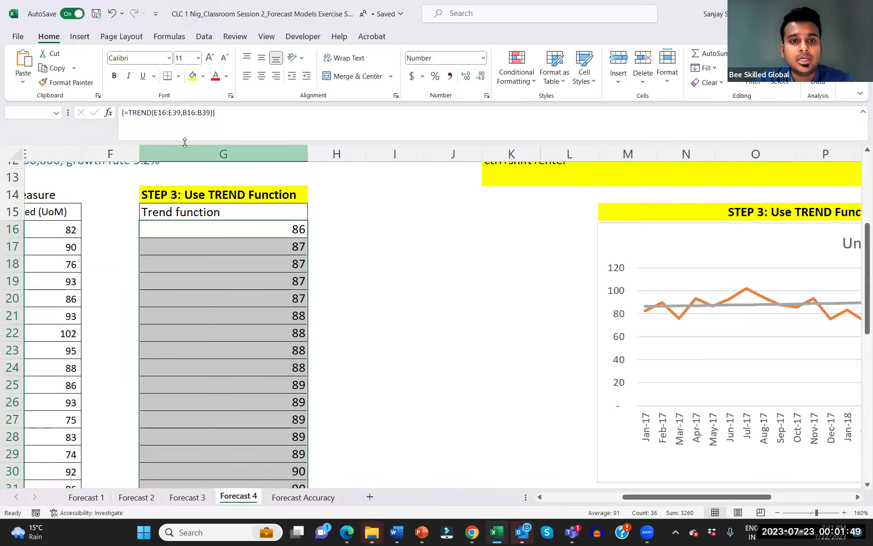
click(155, 112)
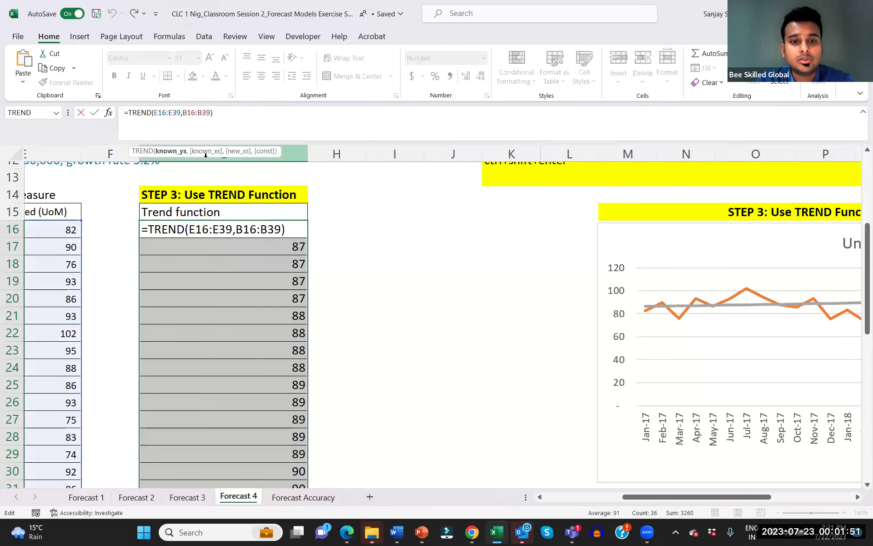
key(ctrl+shift+Return)
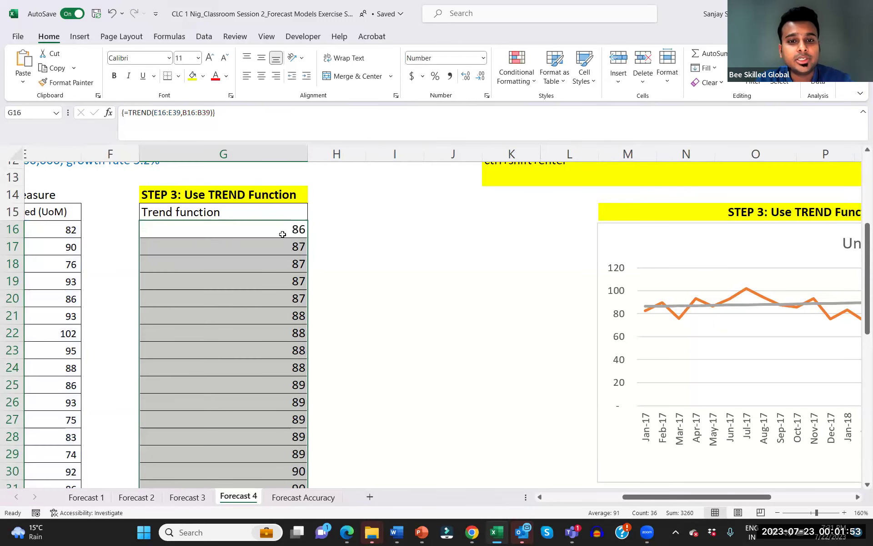
Select the historical trend values from G16 downward, and inspect the extrapolation formula in G40.
click(277, 230)
key(shift+Down)
key(shift+Down)
key(shift+Down)
key(shift+Down)
key(shift+Down)
key(shift+Down)
key(shift+Down)
key(shift+Down)
key(shift+Down)
key(shift+Down)
key(shift+Down)
key(shift+Down)
key(shift+Down)
key(shift+Down)
key(shift+Down)
key(shift+Down)
key(shift+Down)
key(shift+Down)
key(shift+Down)
key(shift+Down)
key(shift+Down)
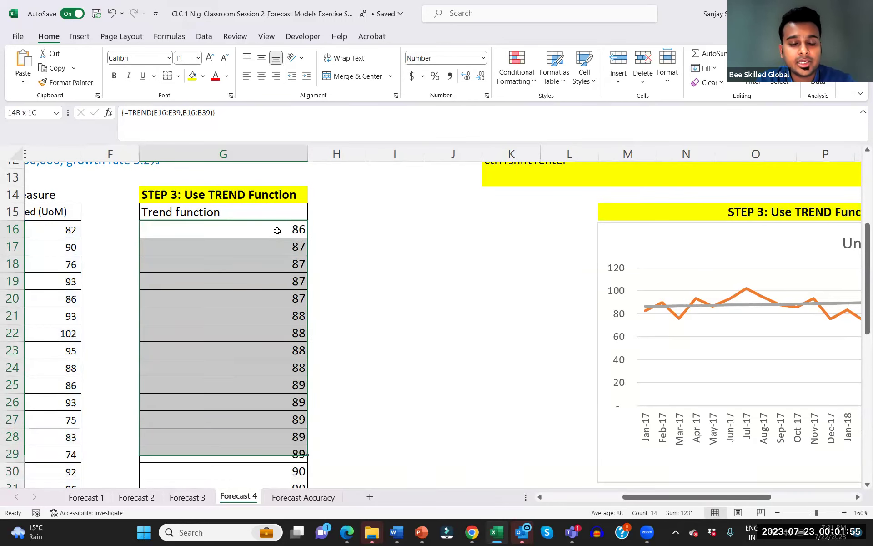
click(267, 308)
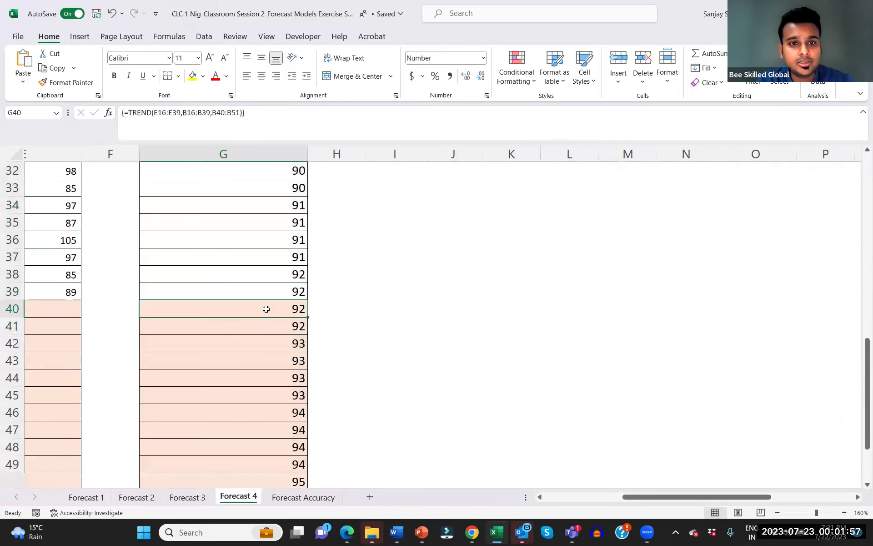
Select the historical trend values from G39 up to G16.
key(Up)
key(shift+Up)
key(shift+Up)
key(shift+Up)
key(shift+Up)
key(shift+Up)
key(shift+Up)
key(shift+Up)
key(shift+Up)
key(shift+Up)
key(shift+Up)
key(shift+Up)
key(shift+Up)
key(shift+Up)
key(shift+Up)
key(shift+Up)
key(shift+Up)
key(shift+Up)
key(shift+Up)
key(shift+Up)
key(shift+Up)
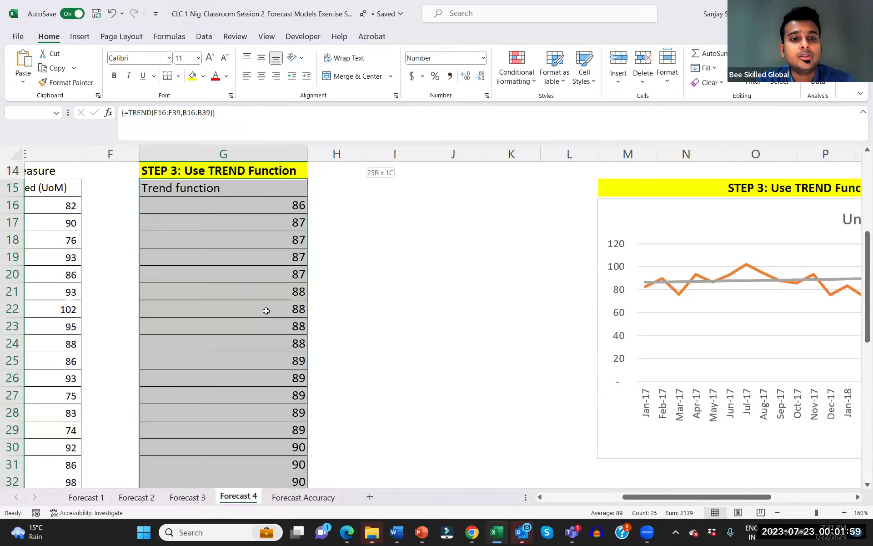
Open the historical TREND formula, highlight its E16:E39 argument and compare that range with the Pack dispensed column.
click(153, 114)
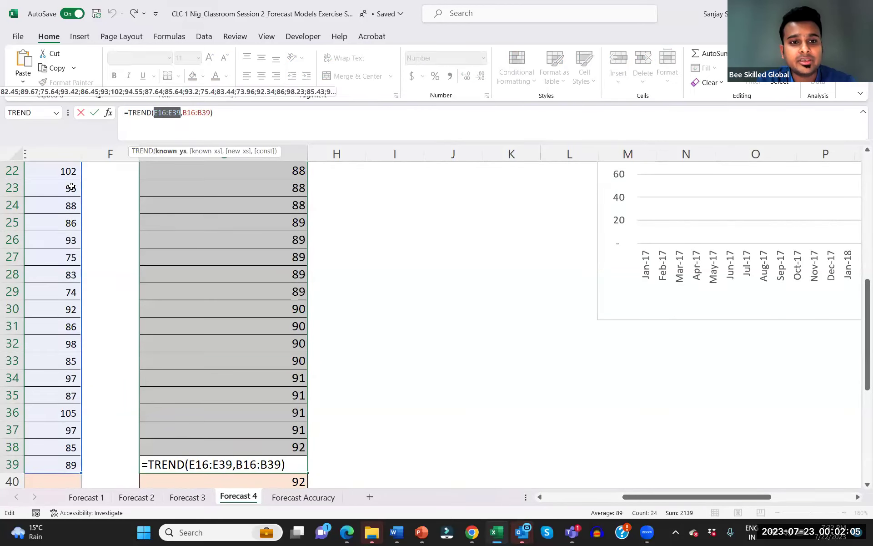
scroll(71, 187, up, 4)
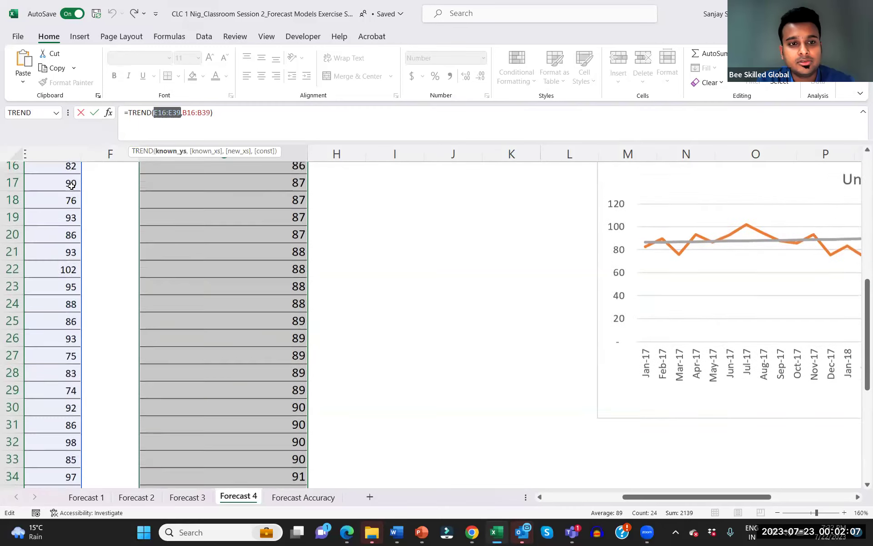
scroll(71, 186, left, 2)
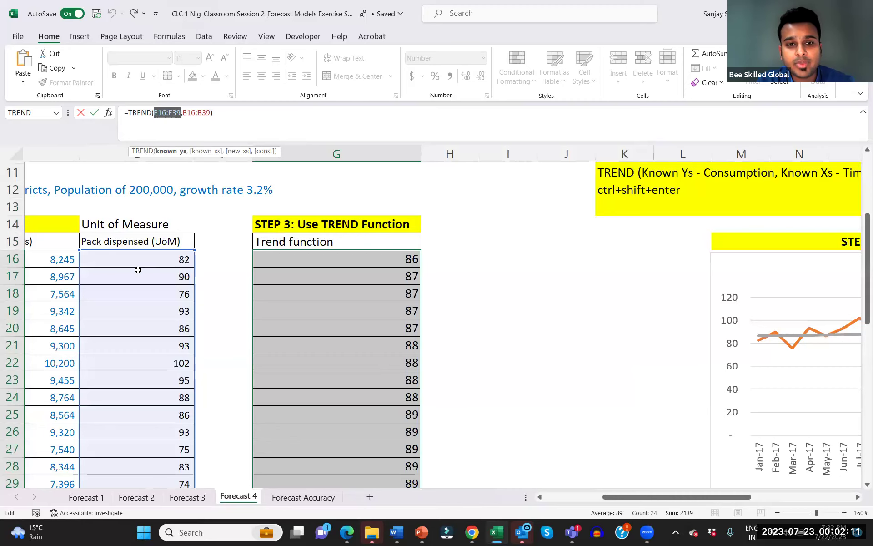
scroll(137, 270, down, 5)
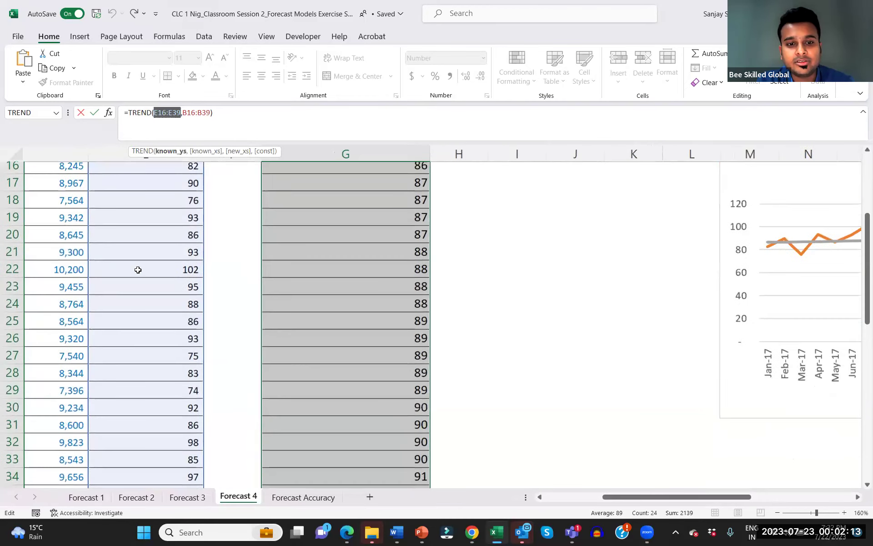
scroll(138, 270, up, 6)
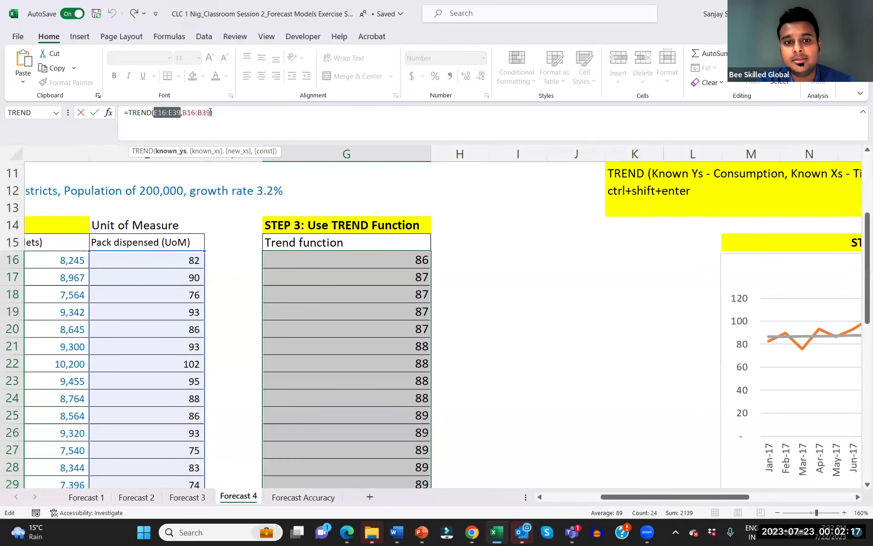
Examine the known_ys range E16:E39 and the known_xs range B16:B39 used in the TREND formula.
scroll(157, 315, left, 5)
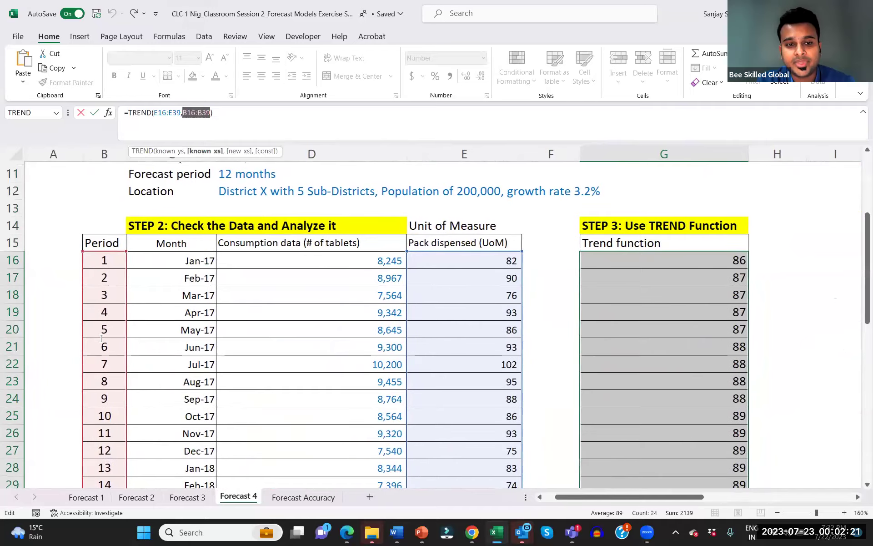
scroll(101, 338, down, 6)
scroll(101, 339, up, 2)
scroll(101, 339, up, 5)
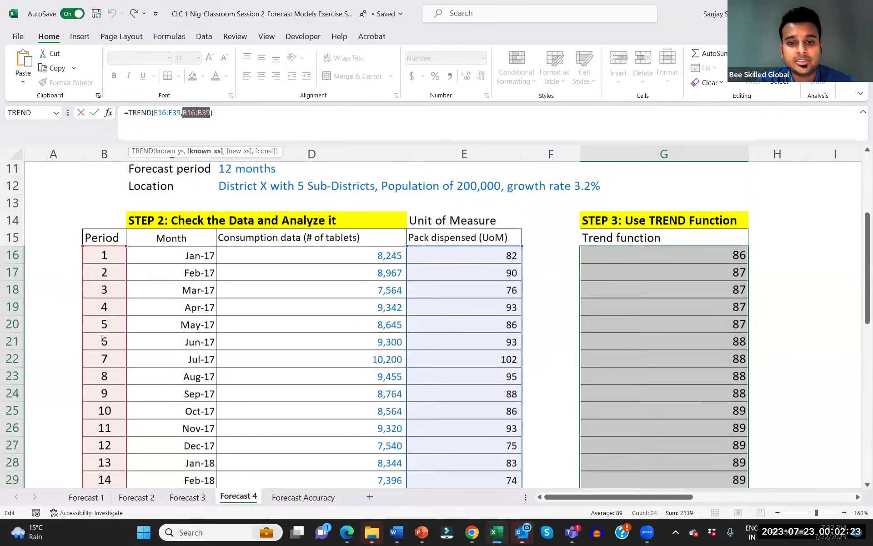
scroll(383, 272, right, 3)
scroll(383, 271, down, 2)
scroll(384, 271, down, 3)
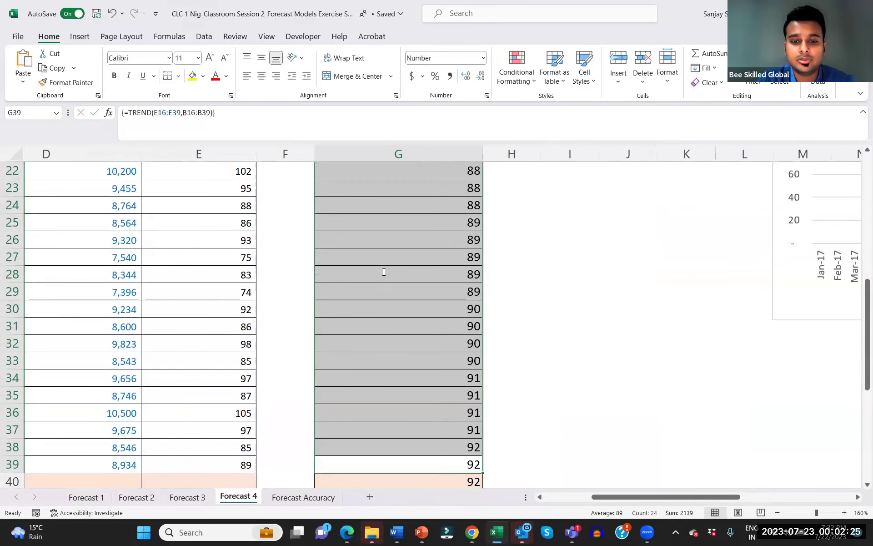
Leave formula editing, clear the Trend function values in G16:G39 and select cell G16.
key(Escape)
scroll(384, 271, up, 3)
click(369, 207)
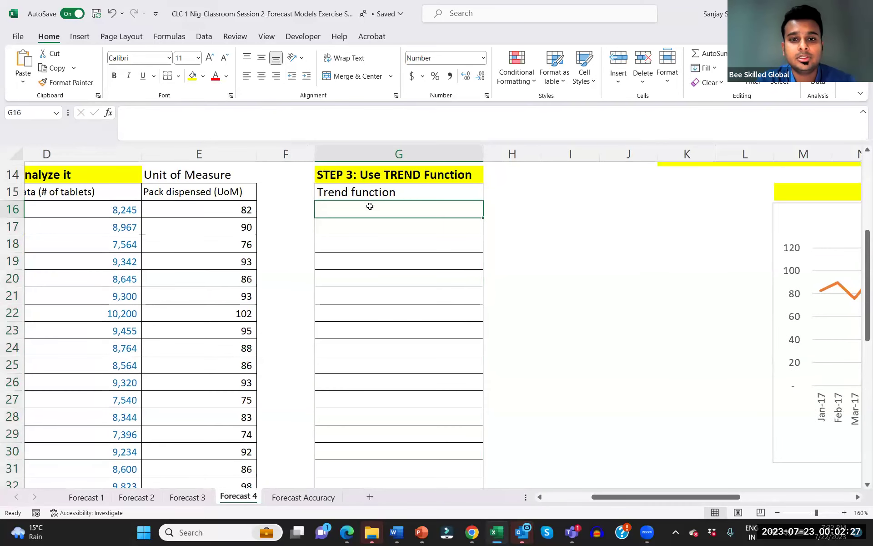
Enter =TREND(E16:E39,B16:B39) as an array formula in cell G16 only.
text(=Tre)
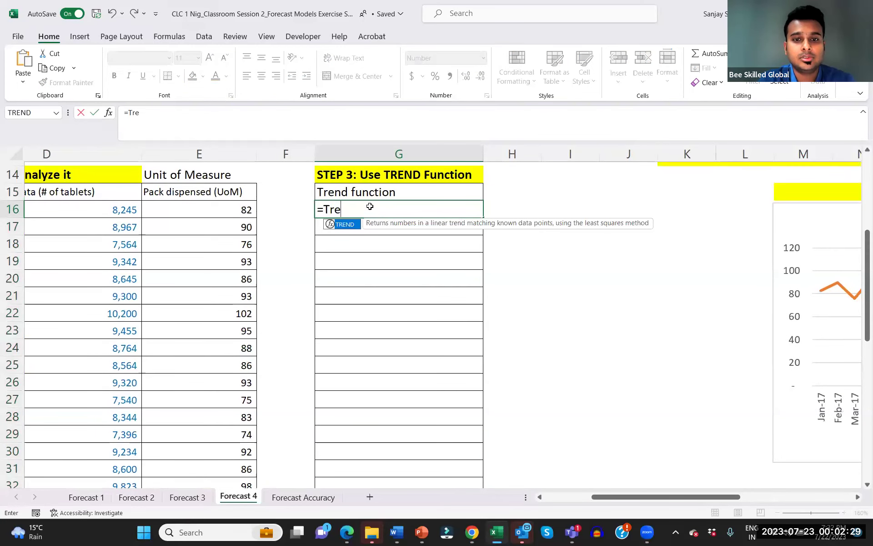
double_click(345, 225)
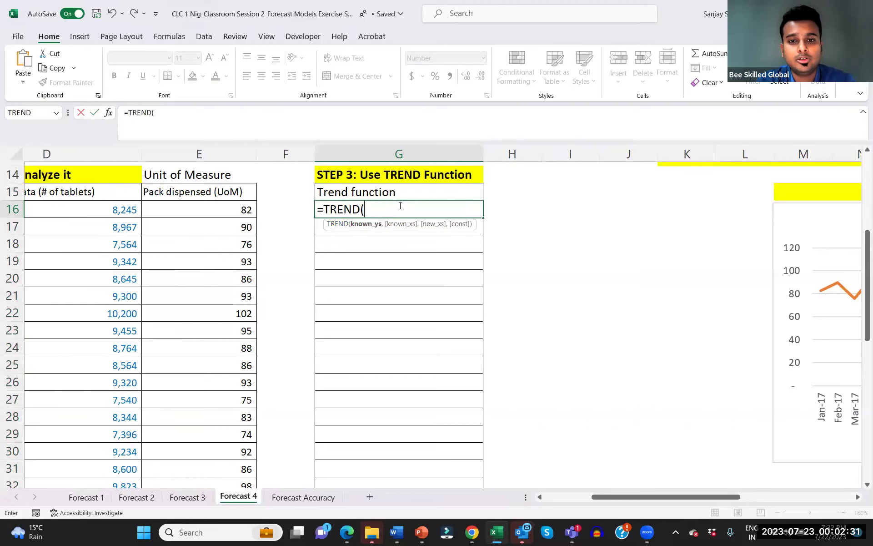
drag(213, 209, 212, 336)
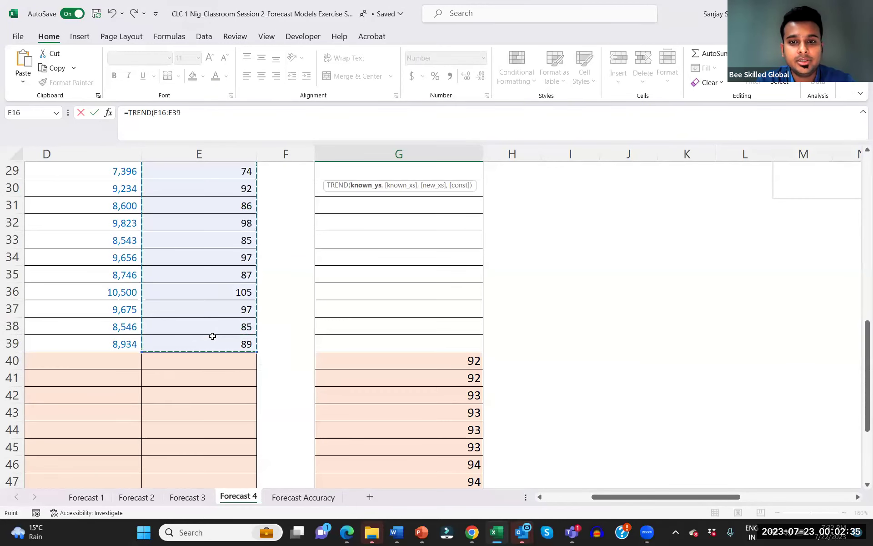
text(,)
scroll(212, 333, left, 4)
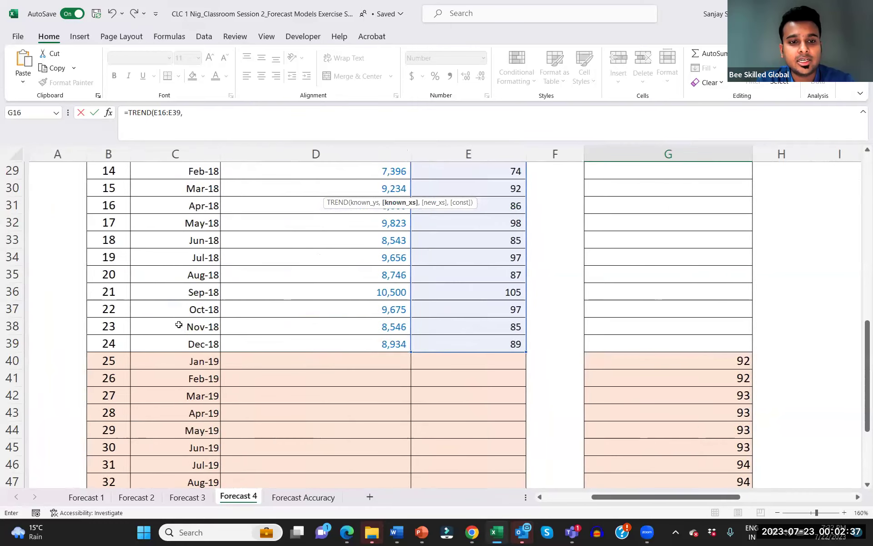
scroll(178, 323, up, 4)
scroll(179, 324, up, 2)
drag(105, 233, 106, 343)
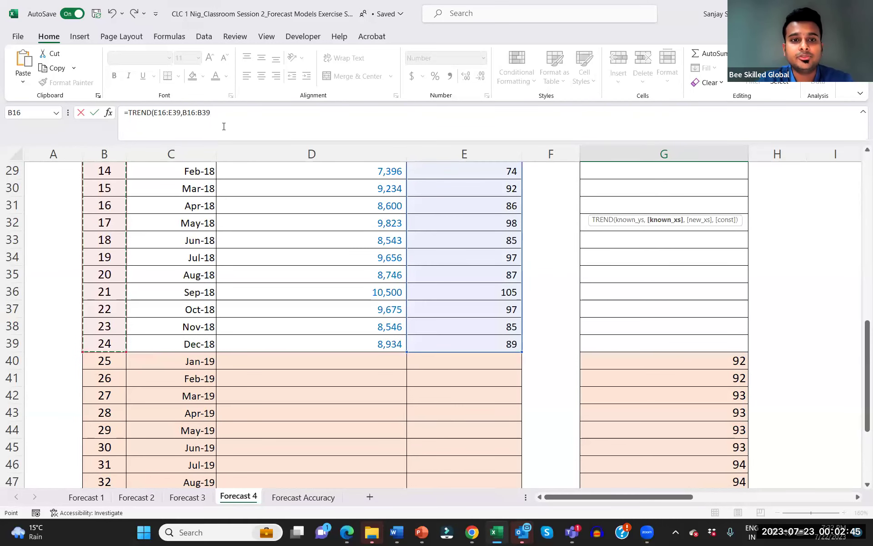
key(ctrl+shift+Return)
scroll(538, 187, up, 8)
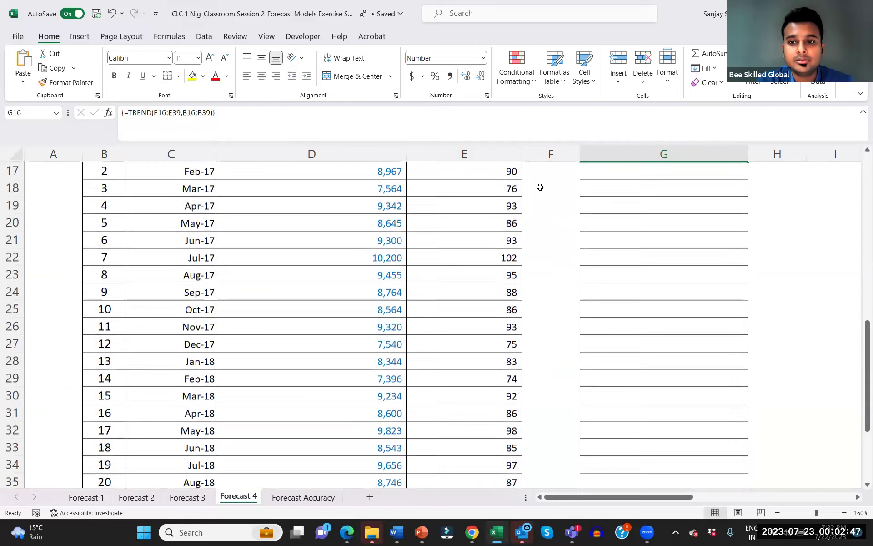
scroll(599, 364, down, 1)
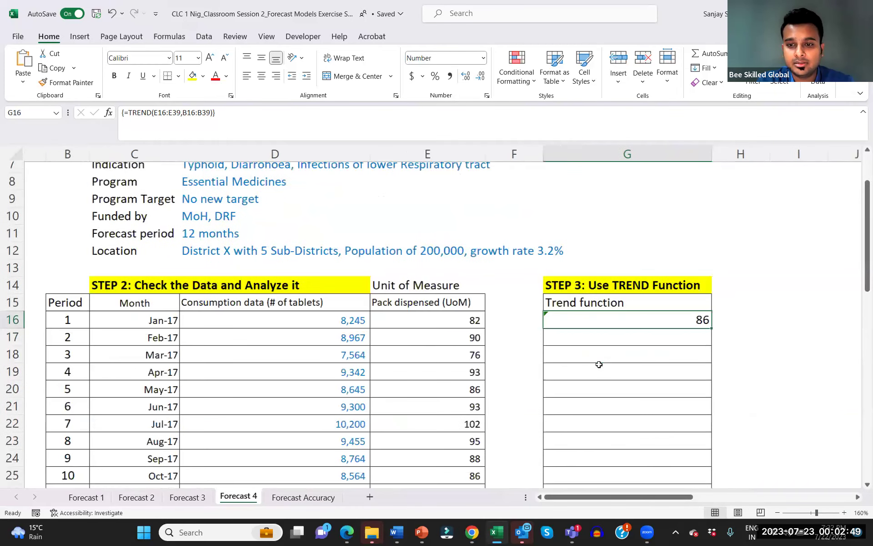
Clear the single-cell TREND formula and select G16:G39, covering Jan-17 to Dec-18.
scroll(599, 364, right, 2)
scroll(599, 364, down, 1)
scroll(599, 365, right, 1)
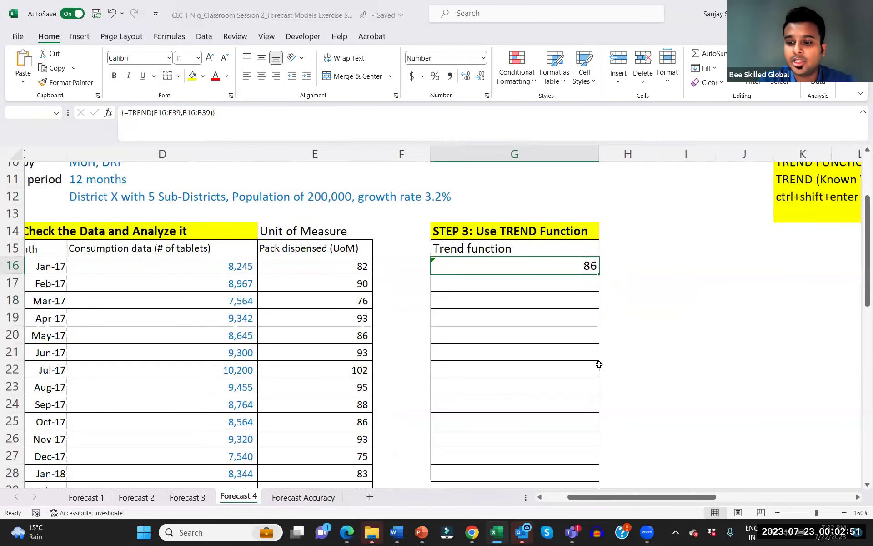
drag(518, 266, 483, 304)
scroll(484, 304, up, 6)
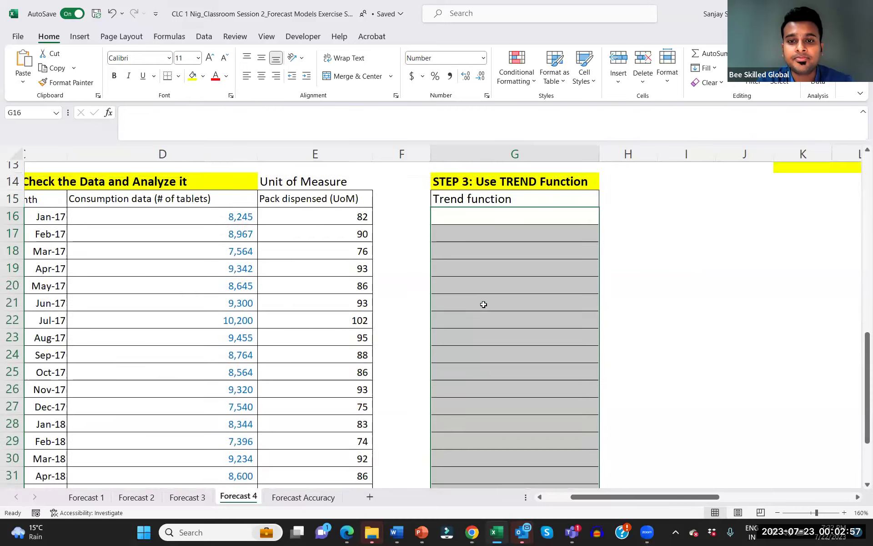
Start a TREND formula across G16:G39 with the dispensed packs in E16:E39 as known_ys.
text(=trend()
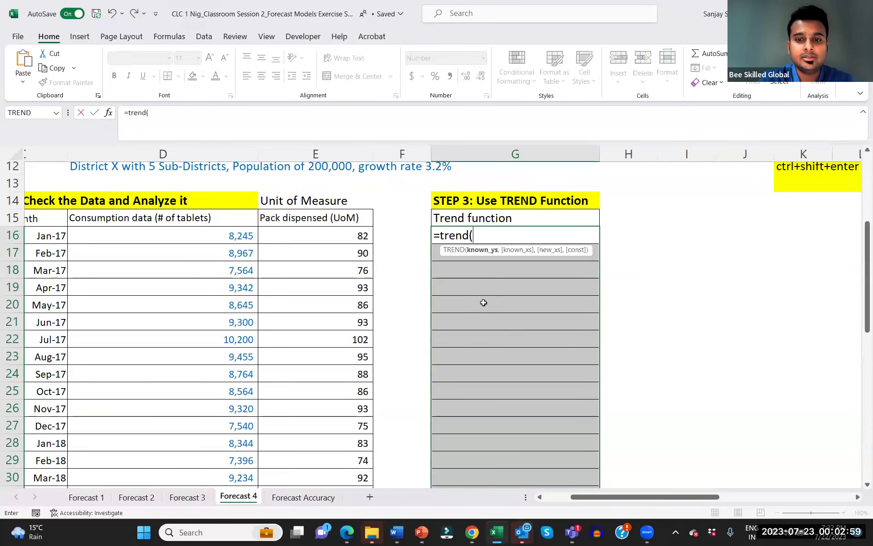
drag(314, 236, 313, 387)
text(,)
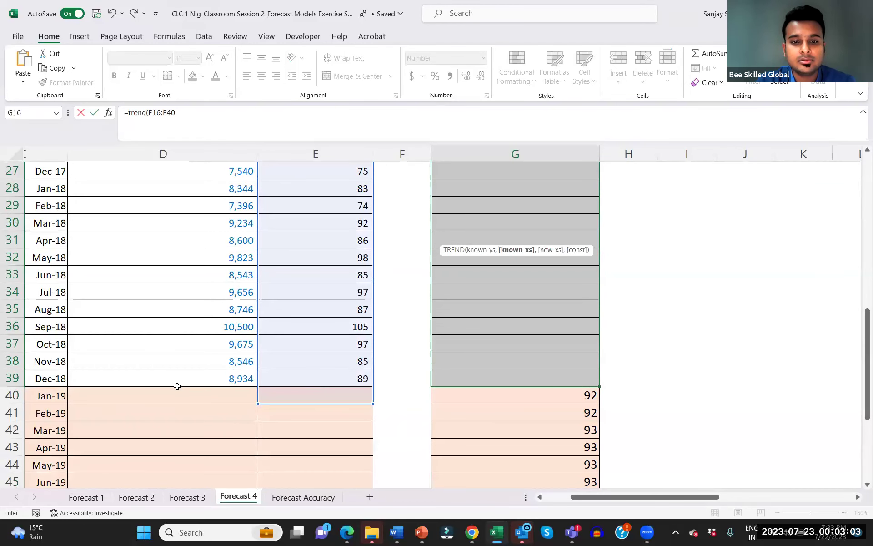
key(BackSpace)
key(BackSpace)
key(BackSpace)
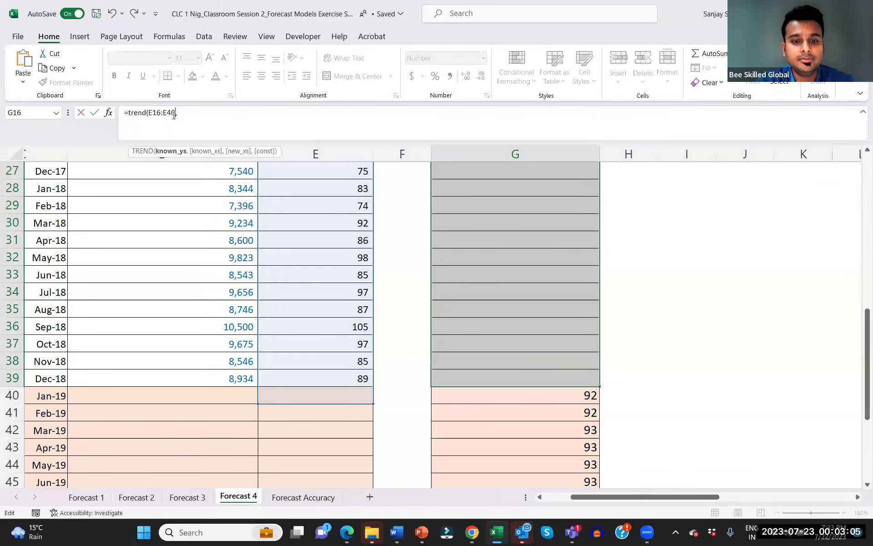
text(39,)
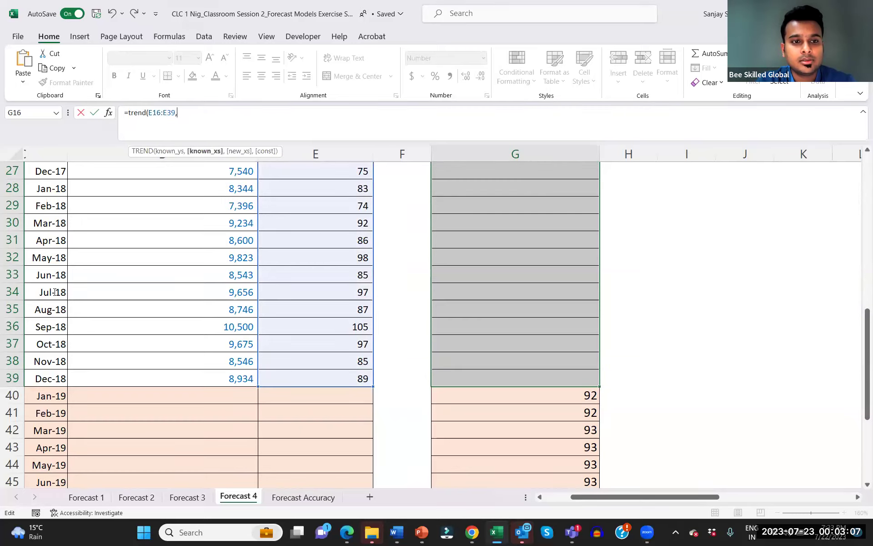
Add periods B16:B39 as known_xs and enter the TREND formula as an array across G16:G39.
scroll(54, 291, up, 4)
scroll(54, 291, left, 2)
scroll(102, 236, up, 2)
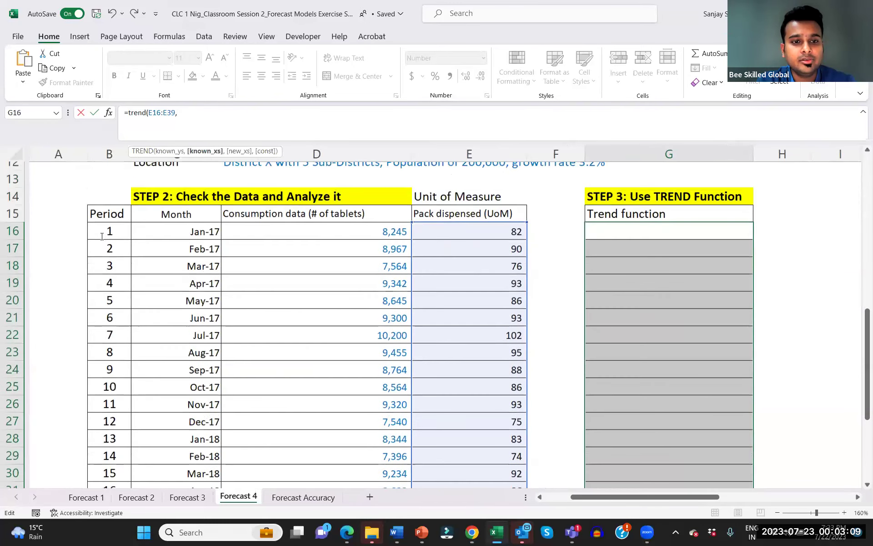
drag(102, 236, 96, 437)
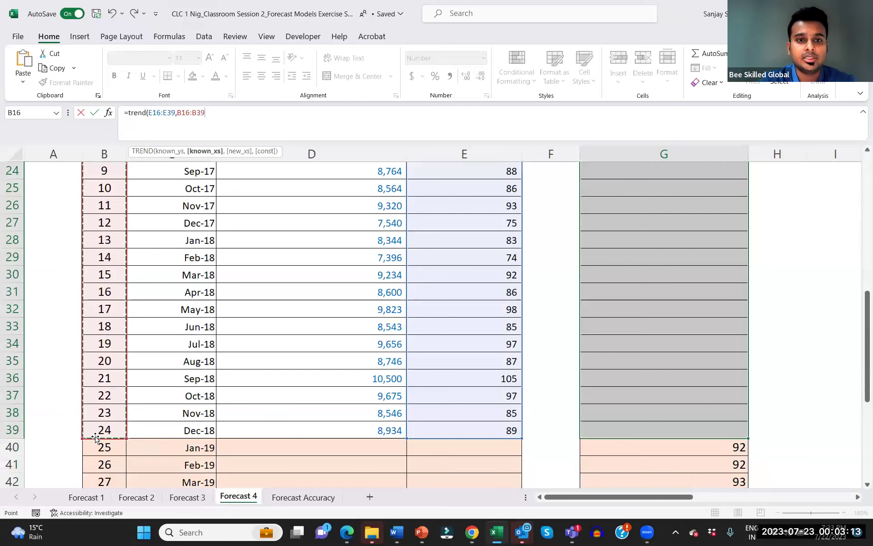
key(ctrl+shift+Return)
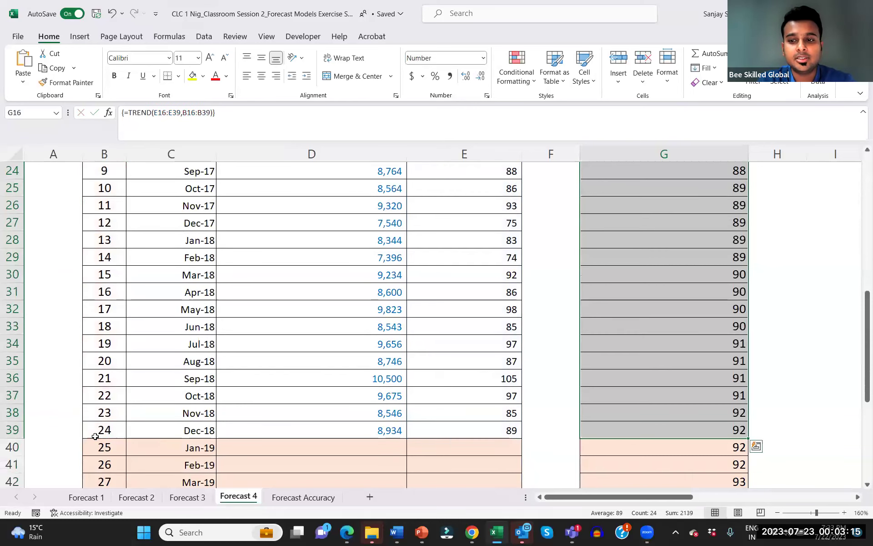
Review the trend values in G16:G39 by extending the selection down from G16.
scroll(682, 360, right, 2)
scroll(682, 361, up, 4)
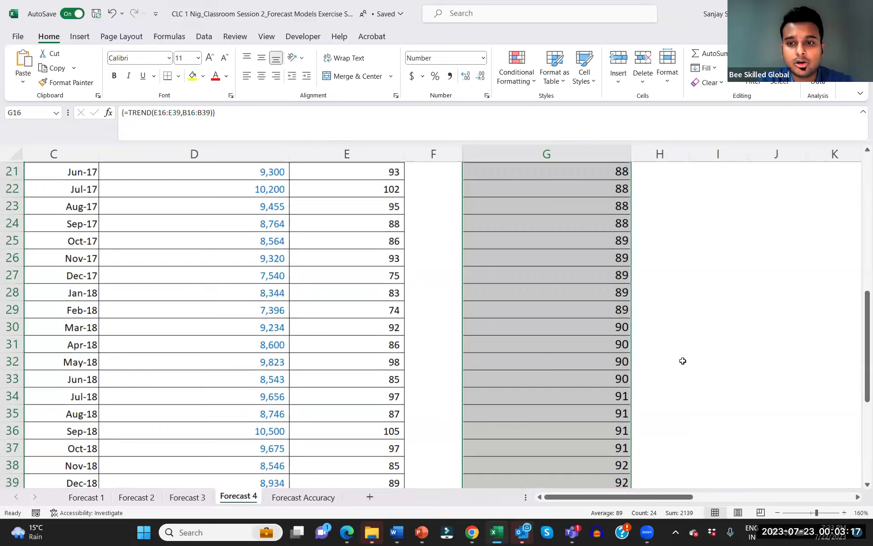
scroll(617, 232, up, 1)
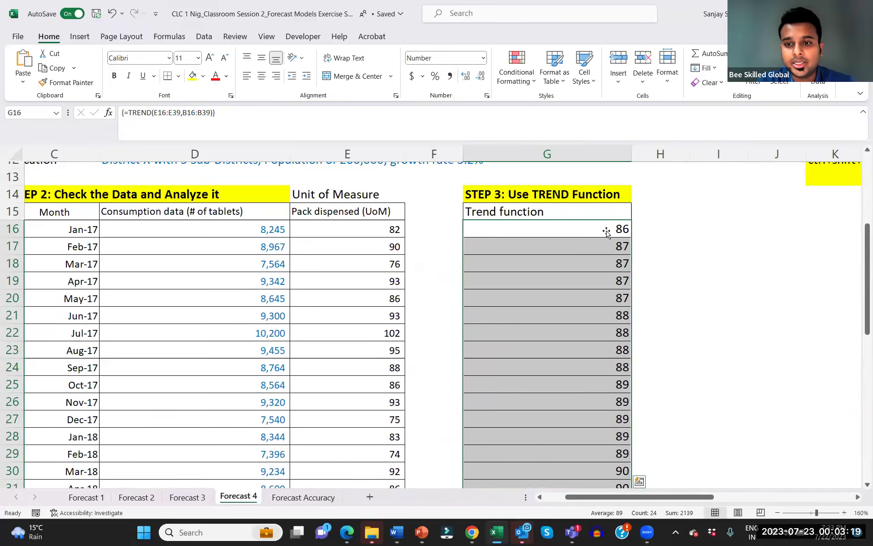
click(607, 232)
key(shift+Down)
key(shift+Down)
key(shift+Down)
key(shift+Down)
key(shift+Down)
key(shift+Down)
key(shift+Down)
key(shift+Down)
key(shift+Down)
key(shift+Down)
key(shift+Down)
key(shift+Down)
key(shift+Down)
key(shift+Down)
key(shift+Down)
key(shift+Down)
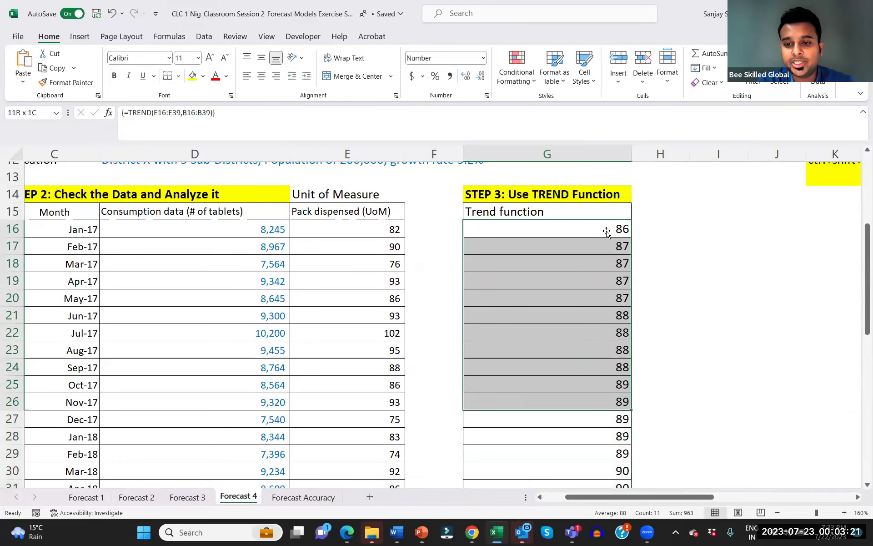
key(shift+Down)
key(shift+Down)
key(shift+Down)
key(shift+Down)
key(shift+Down)
key(shift+Down)
key(shift+Down)
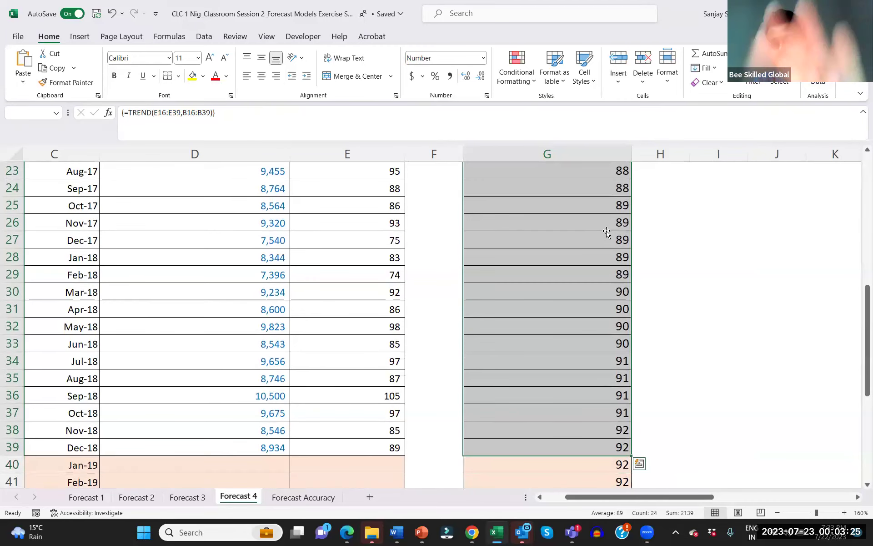
Examine the Understanding Trendline chart up to Dec-18, where the extrapolation starts.
scroll(606, 233, up, 5)
scroll(606, 233, right, 3)
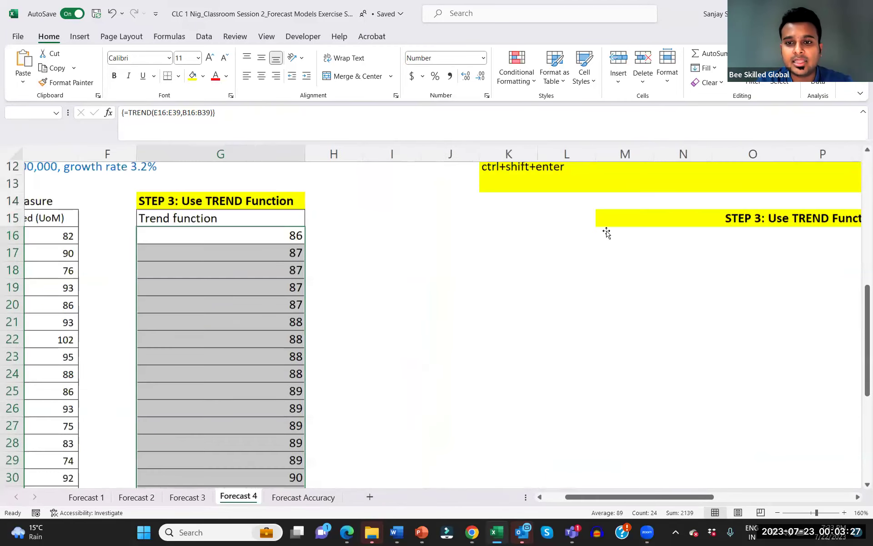
scroll(606, 233, up, 2)
scroll(607, 233, right, 3)
scroll(523, 367, down, 4)
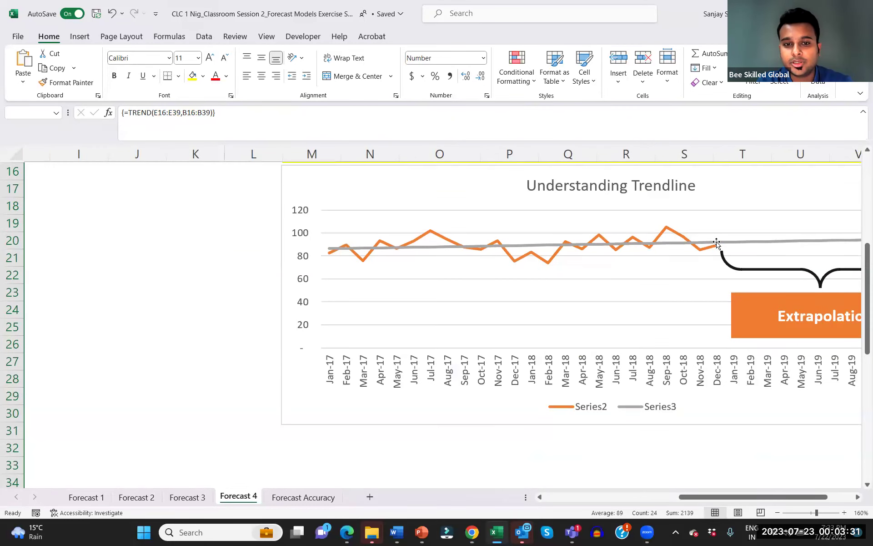
Highlight the forecast periods 25 to 36 in B40:B51 for Jan-19 to Dec-19.
scroll(237, 351, left, 3)
scroll(237, 351, down, 6)
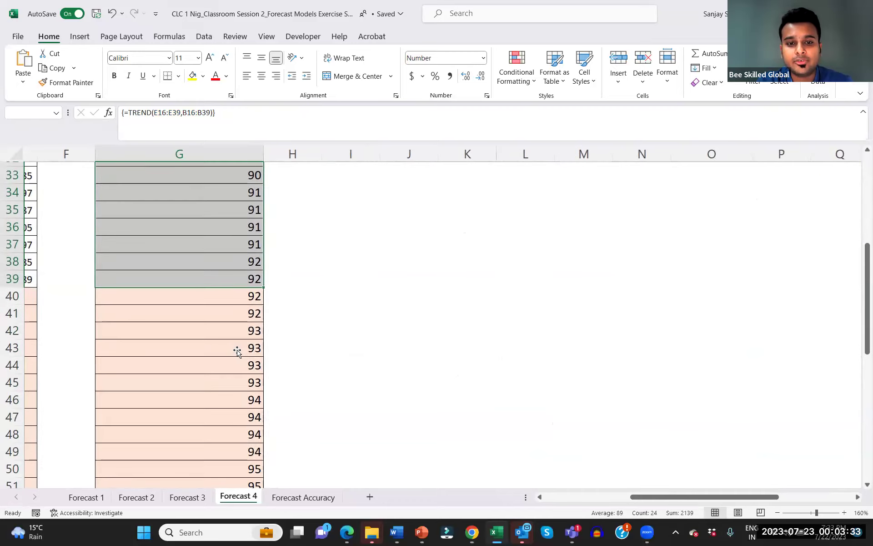
scroll(238, 351, left, 2)
scroll(237, 351, down, 1)
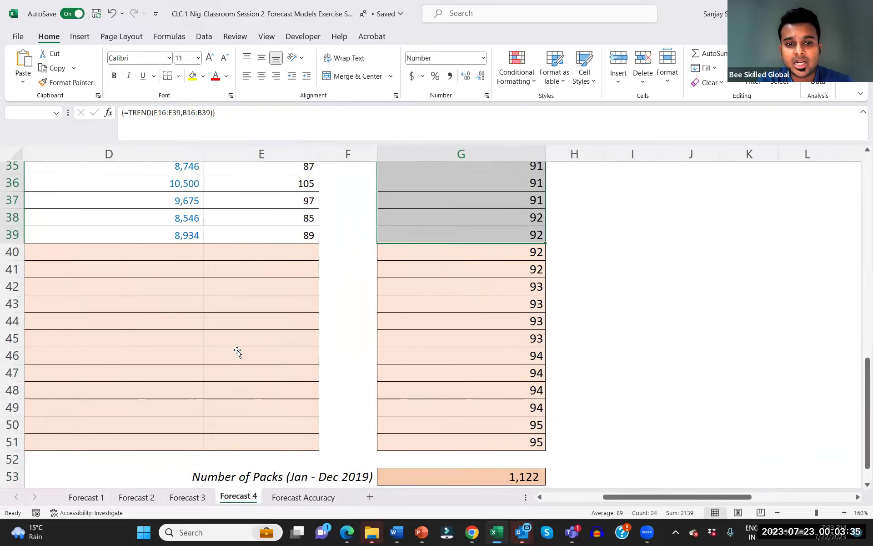
scroll(237, 351, left, 3)
drag(47, 249, 54, 434)
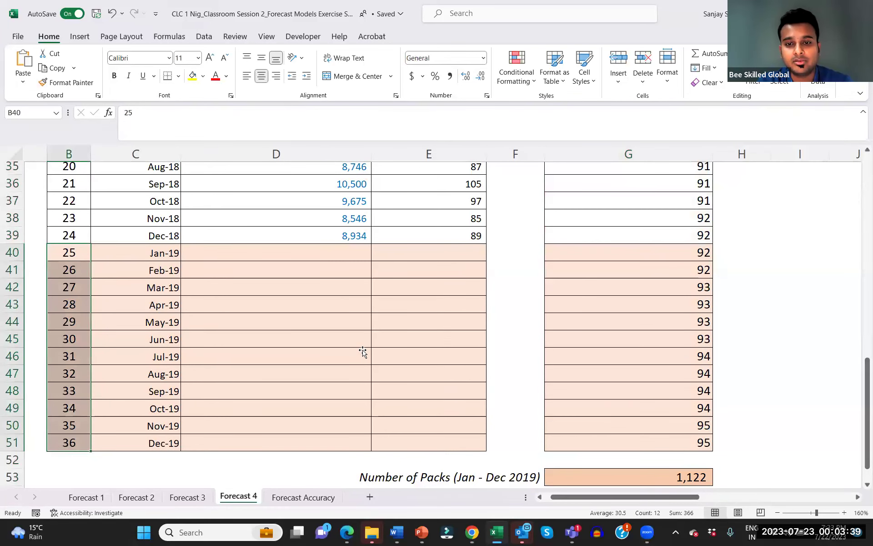
Select the 2019 forecast cells G40:G51 in the Trend function column.
scroll(362, 351, right, 2)
click(519, 253)
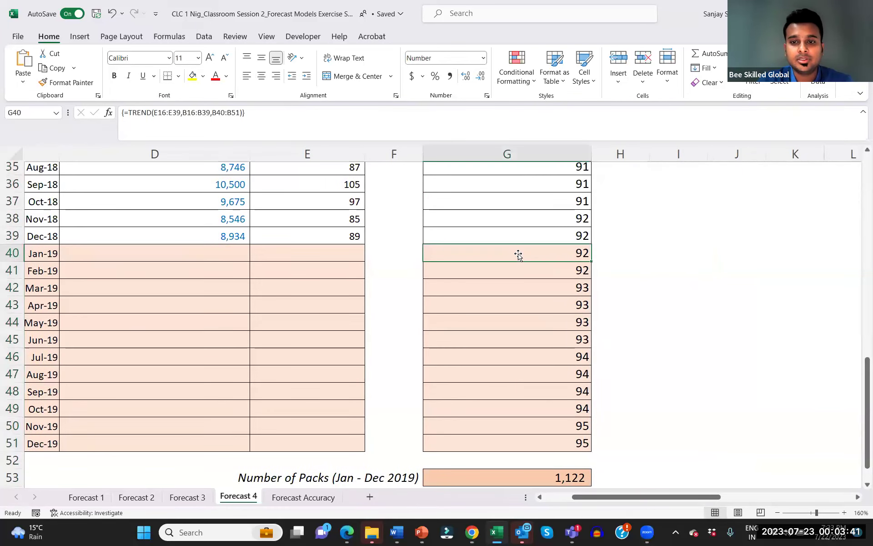
key(shift+Down)
key(shift+Down)
key(shift+Down)
key(shift+Down)
key(shift+Down)
key(shift+Down)
key(shift+Down)
key(shift+Down)
key(shift+Down)
key(shift+Down)
key(shift+Down)
key(shift+Down)
key(shift+Down)
key(shift+Up)
key(shift+Up)
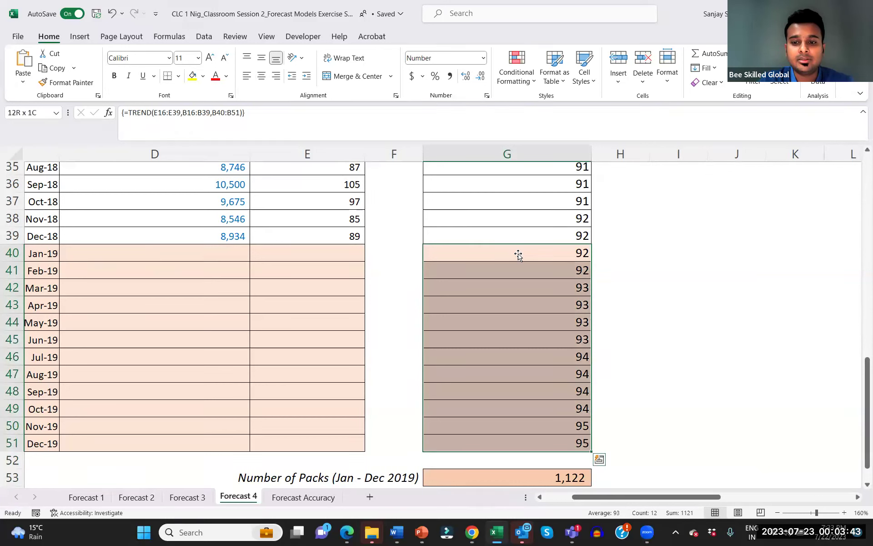
key(F2)
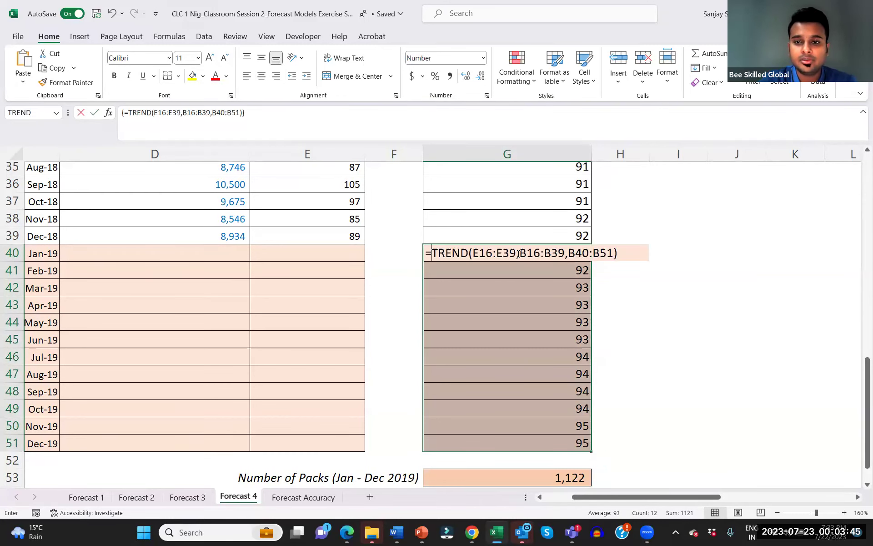
key(Escape)
Begin a TREND formula for G40:G51 with the packs dispensed in E16:E39 as the known y values.
text(=trend)
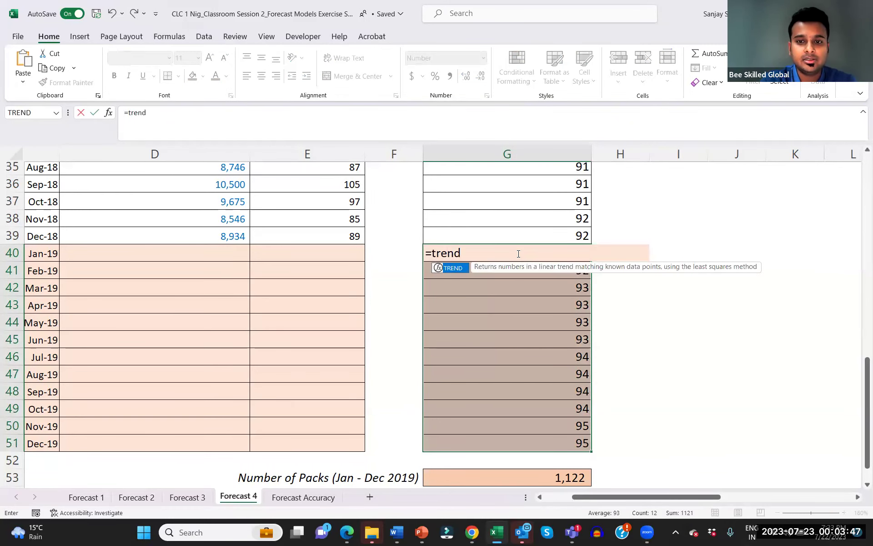
text(()
scroll(377, 291, up, 7)
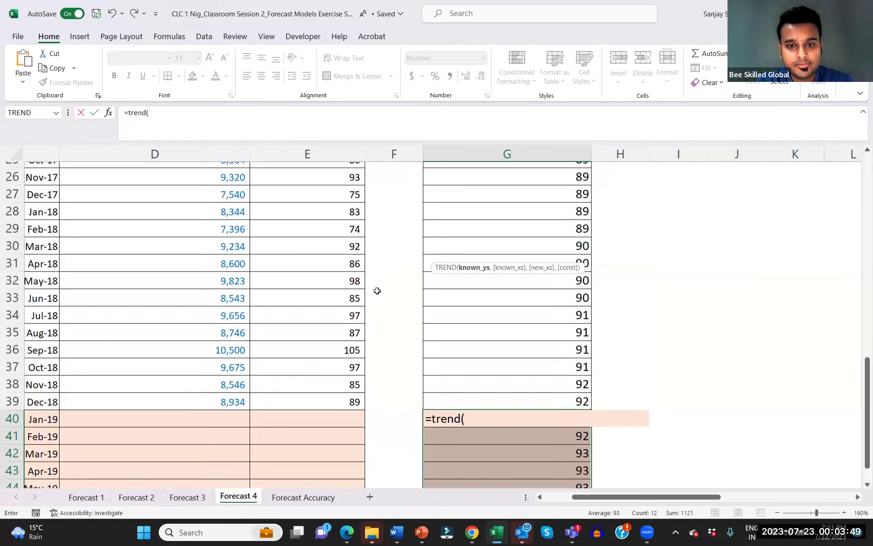
scroll(377, 290, down, 1)
drag(348, 208, 341, 313)
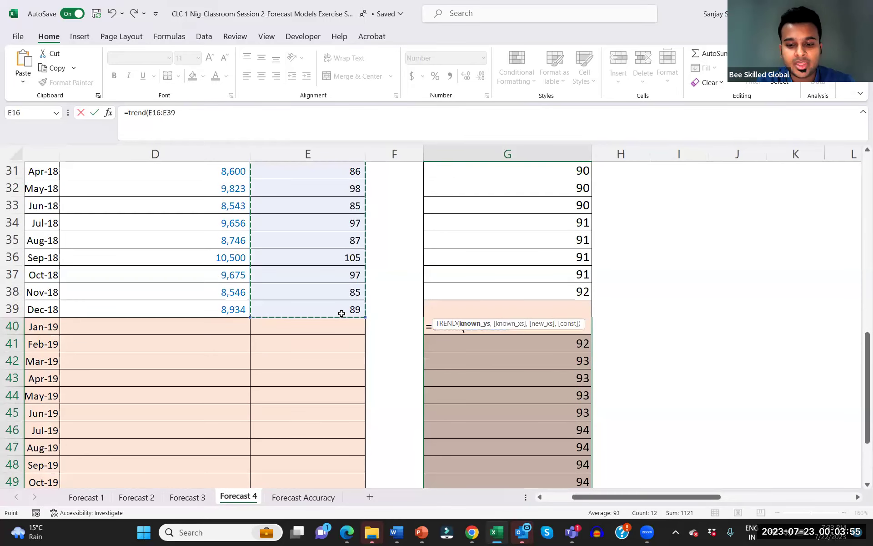
Add B16:B39 as known x values and B40:B51 as new x values, and enter the TREND formula as an array formula.
text(,)
scroll(341, 314, left, 3)
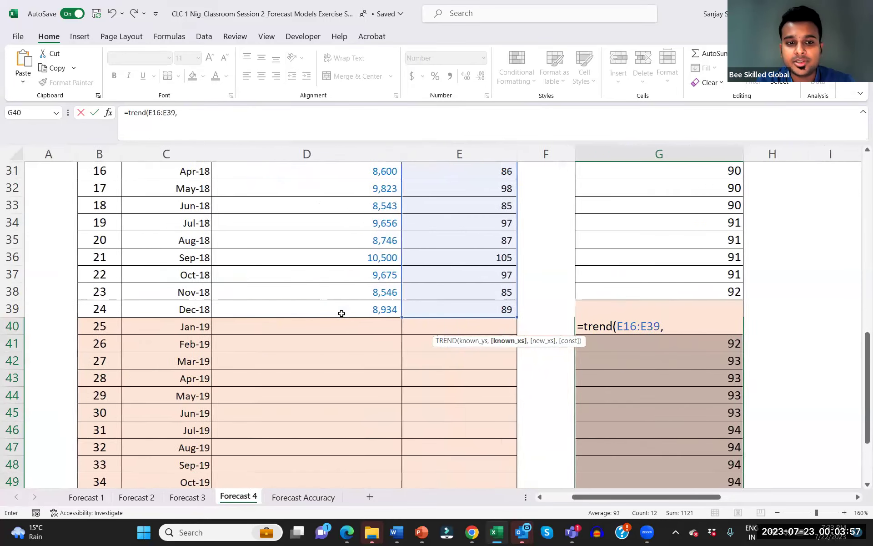
scroll(341, 313, up, 4)
scroll(168, 241, up, 2)
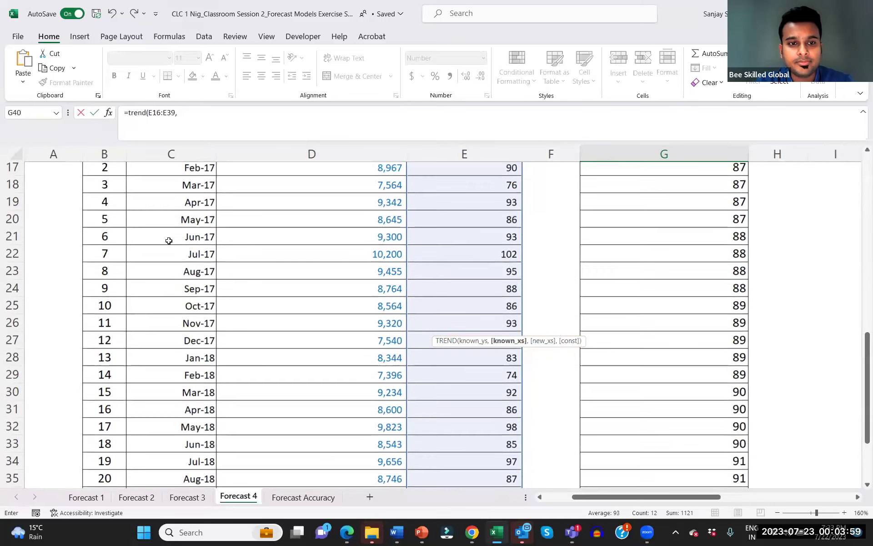
drag(107, 179, 106, 367)
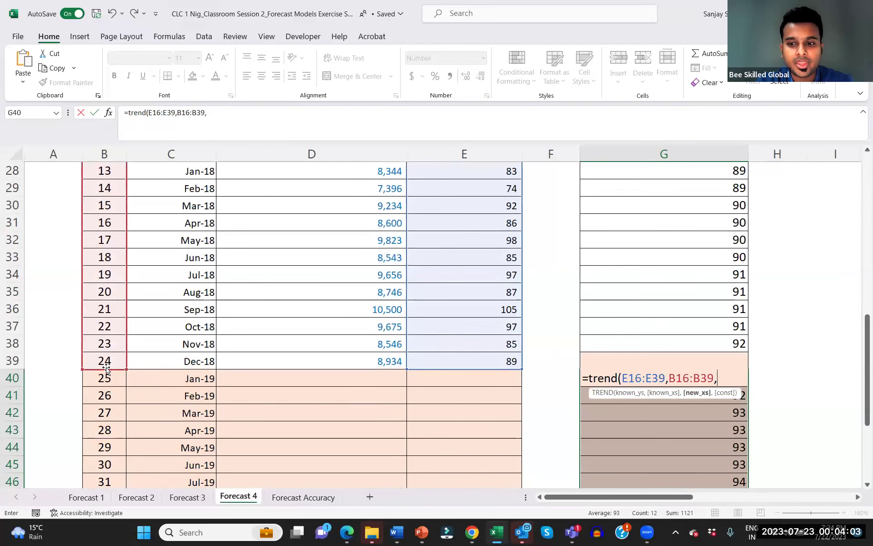
text(,)
scroll(104, 422, down, 3)
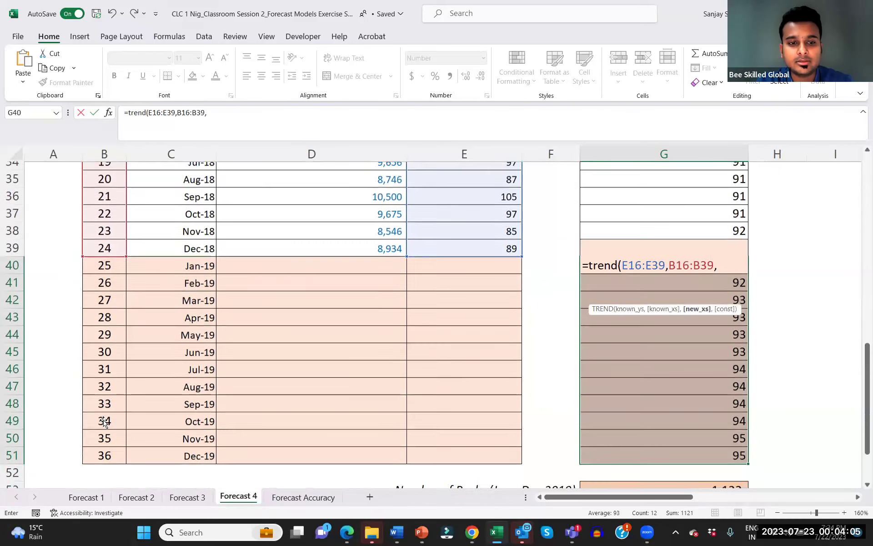
drag(103, 281, 103, 345)
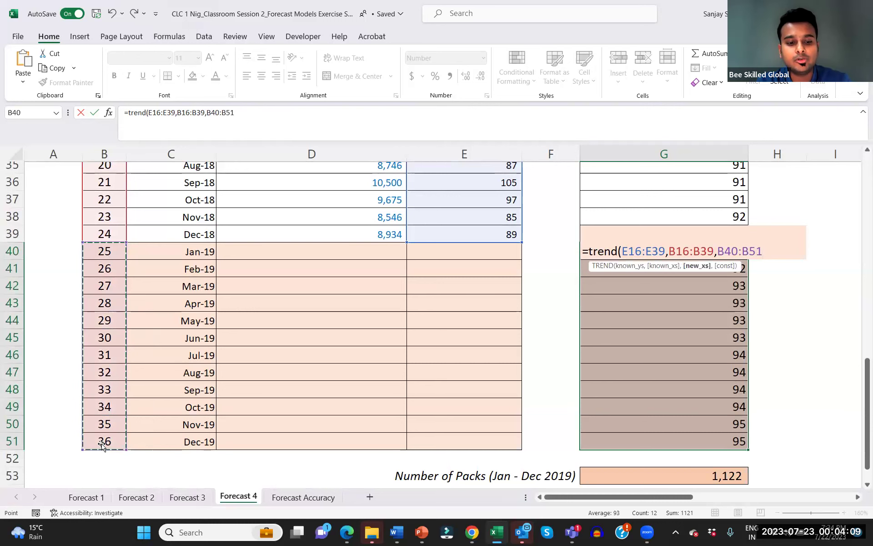
key(ctrl+shift+Return)
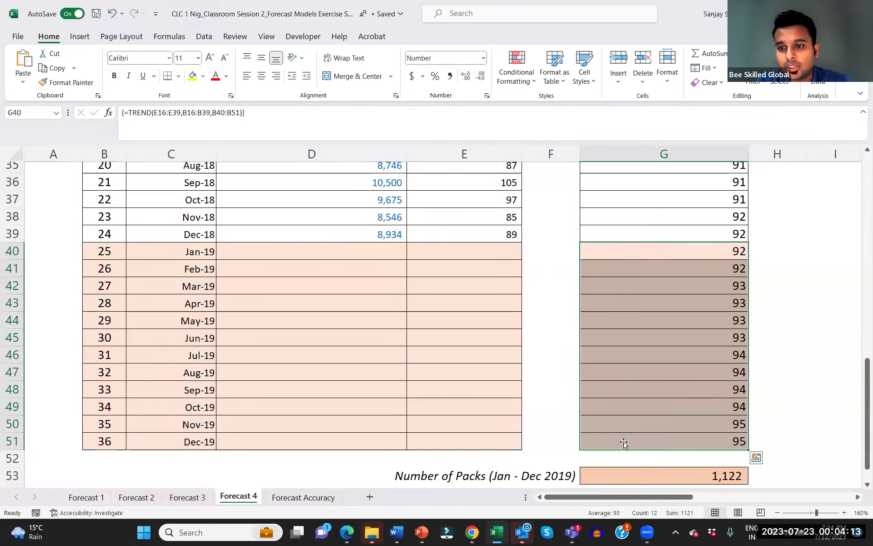
Total the 2019 forecast in the Number of Packs cell G53 with =SUM(G40:G51).
scroll(623, 444, right, 1)
scroll(623, 444, down, 1)
scroll(623, 444, down, 1)
scroll(623, 444, right, 1)
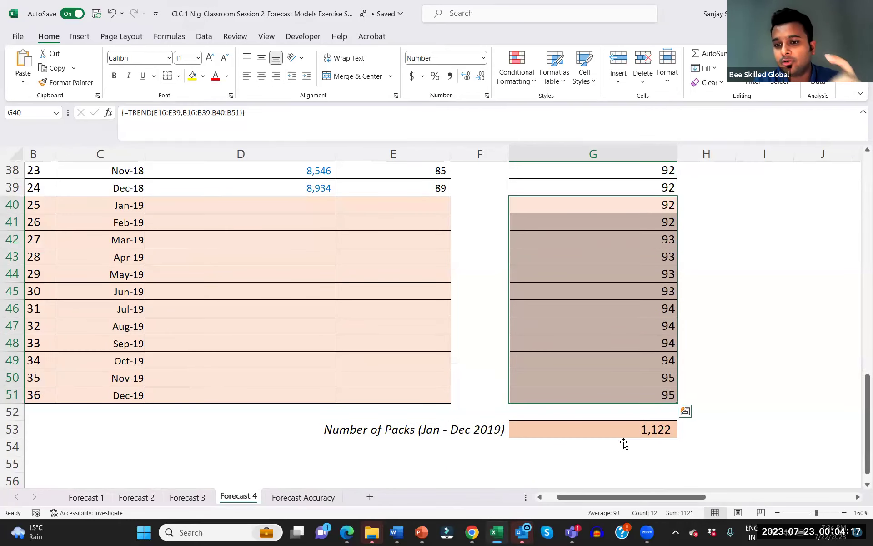
click(633, 429)
text(=sum()
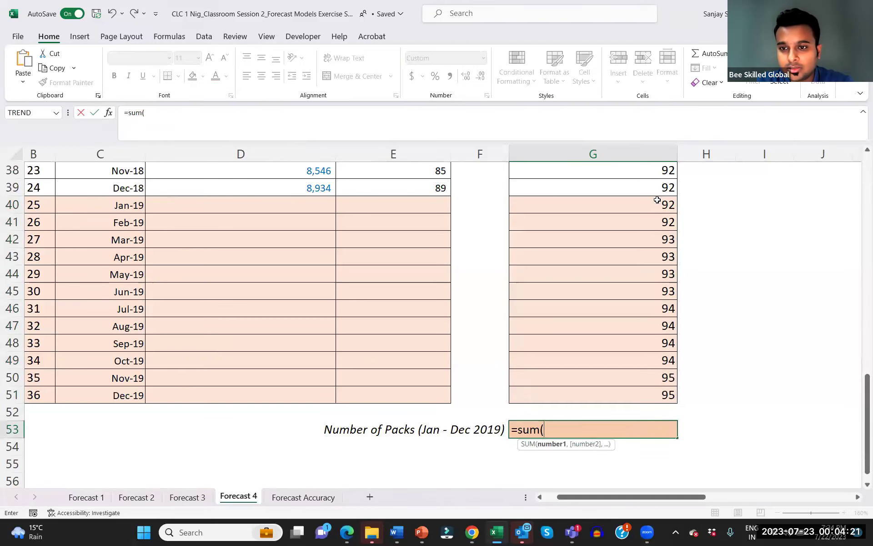
drag(657, 203, 648, 394)
text())
key(Return)
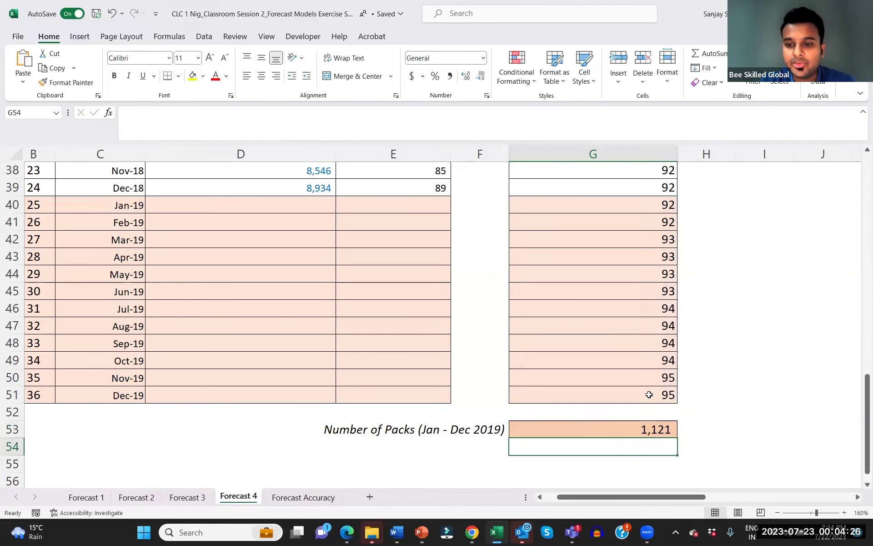
Try to wrap the SUM formula in G53 in ROUNDUP with 0 digits.
click(650, 432)
click(127, 113)
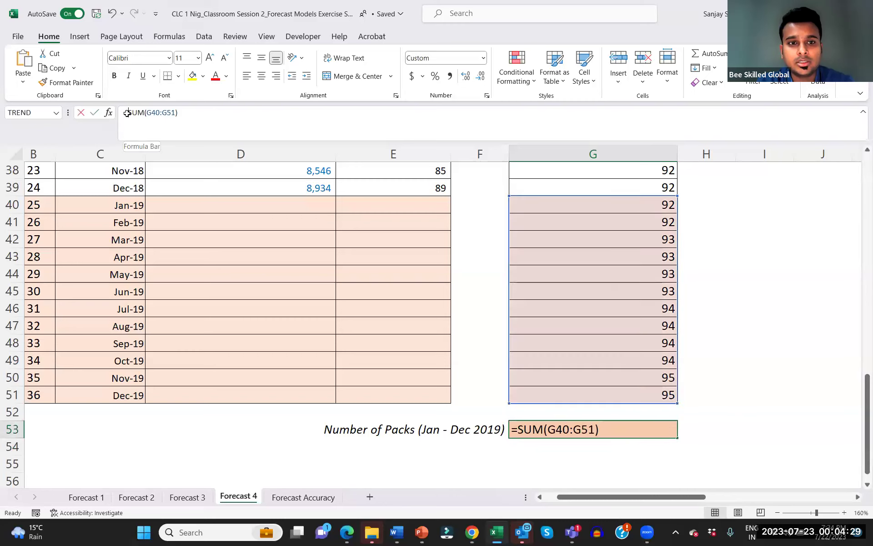
text(roun)
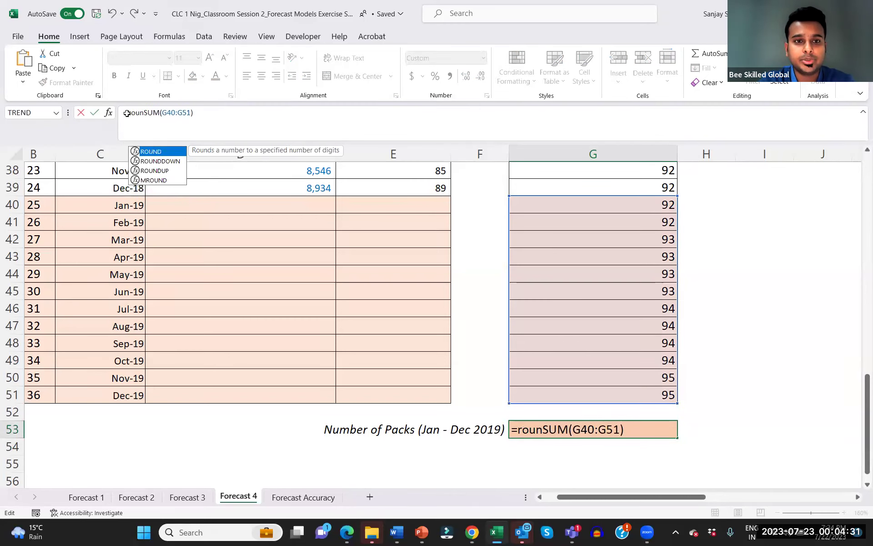
double_click(155, 172)
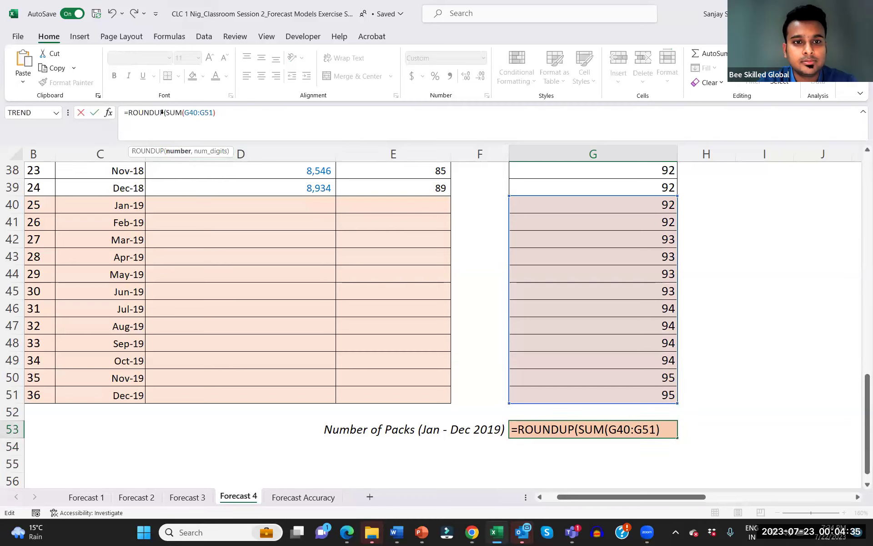
text(()
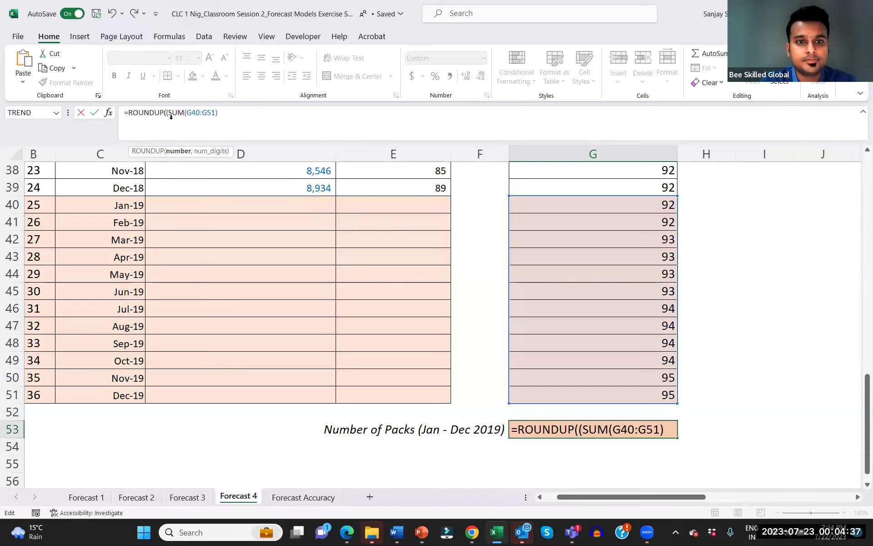
text(,0))
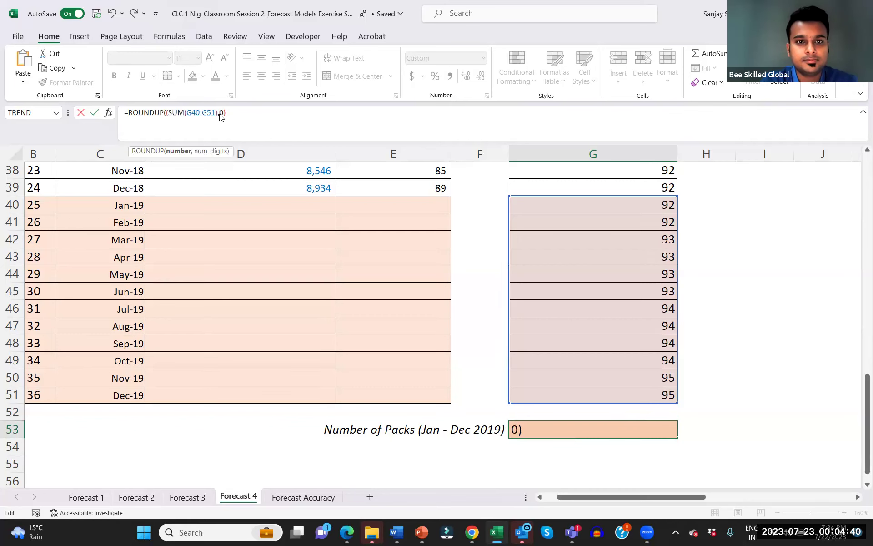
key(Return)
key(Return)
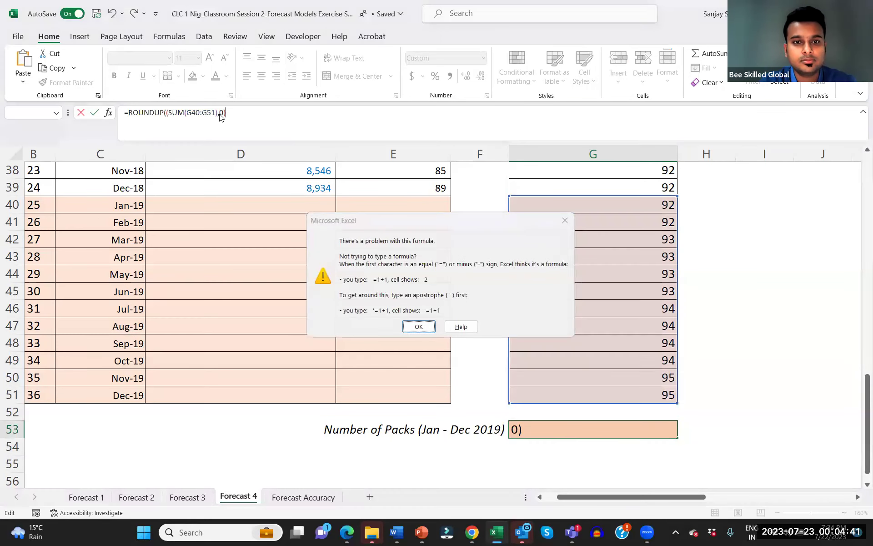
Remove the extra opening parenthesis from G53's formula and enter it as =ROUNDUP(SUM(G40:G51),0).
click(225, 117)
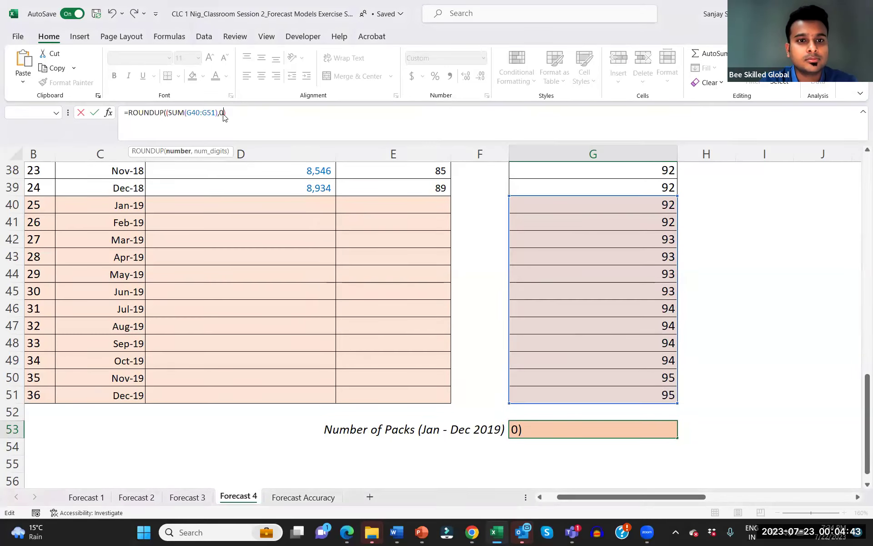
click(165, 116)
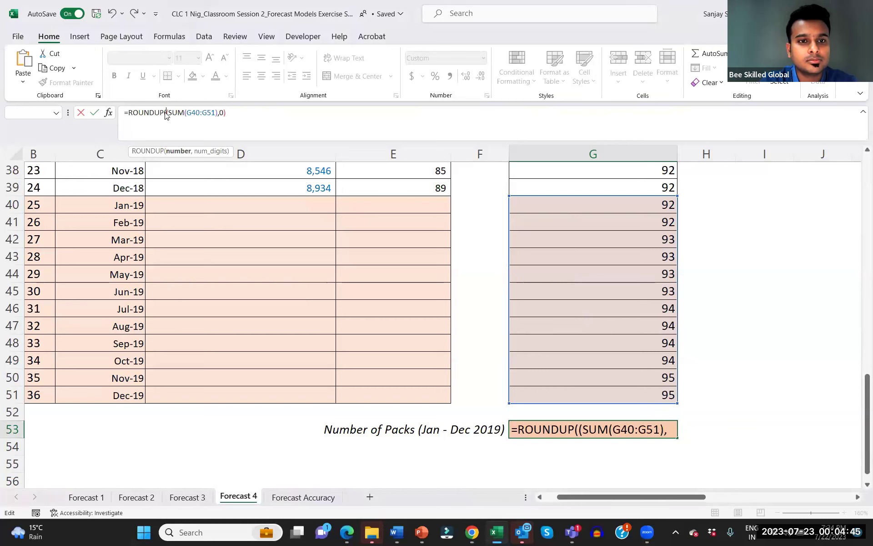
key(BackSpace)
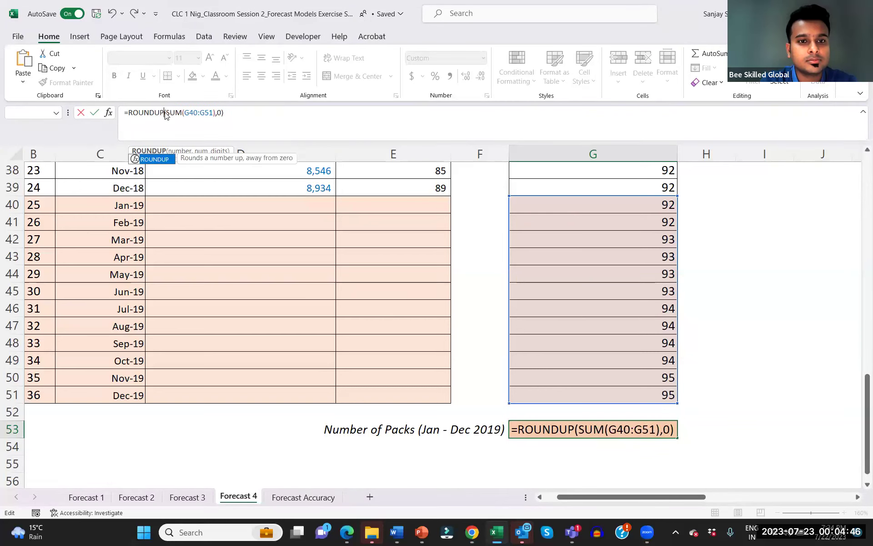
click(225, 117)
key(BackSpace)
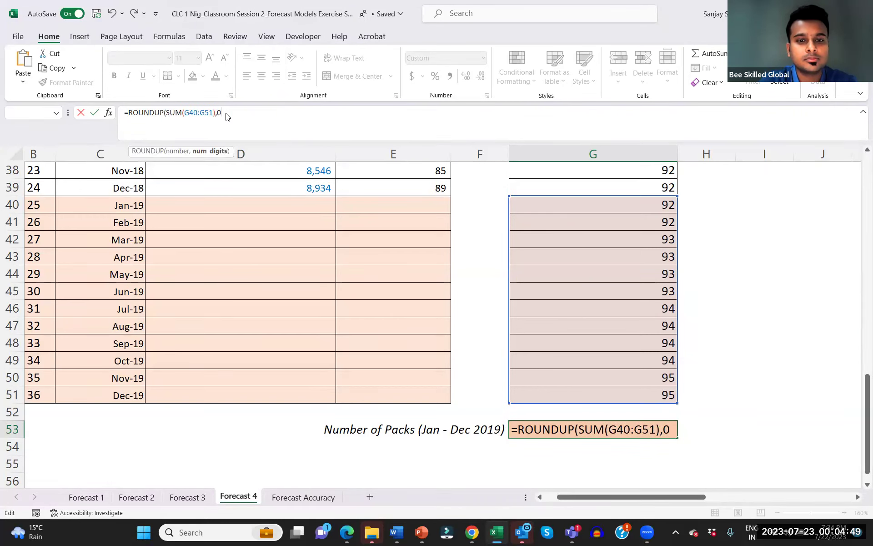
key(Return)
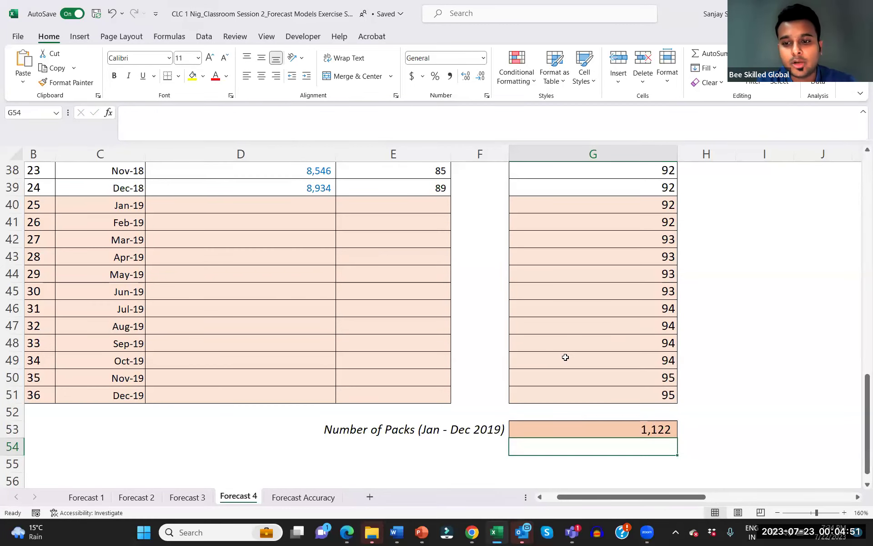
Compare the 2019 pack total in G53 with the 12-month forecast in P29 of the Forecast 1 sheet, and return to Forecast 4.
click(599, 424)
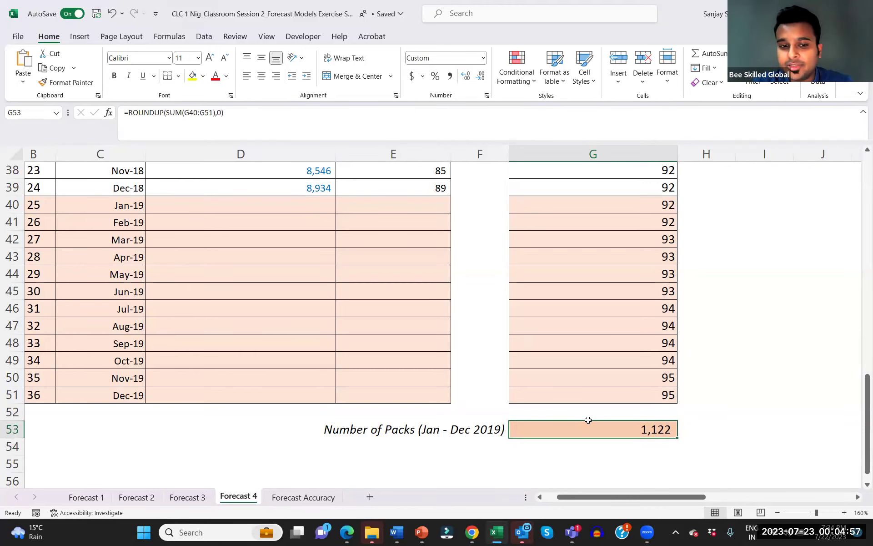
click(79, 497)
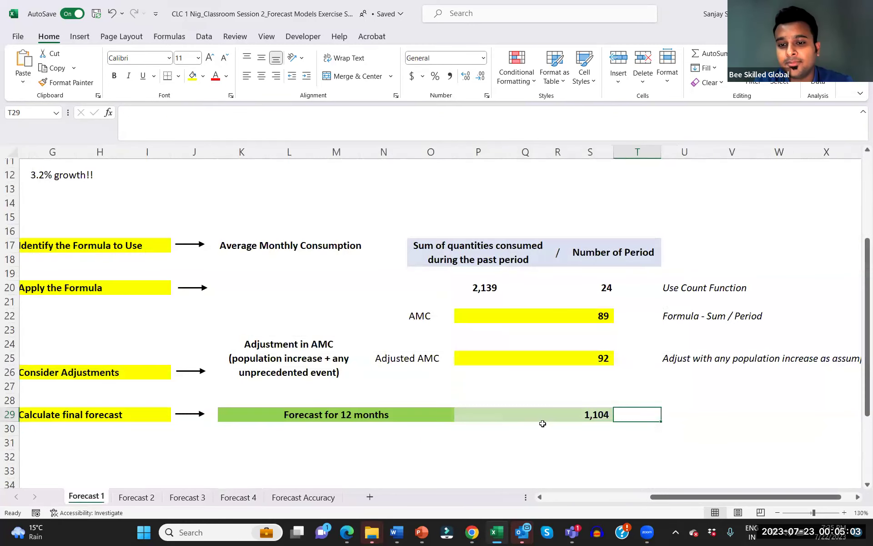
click(570, 416)
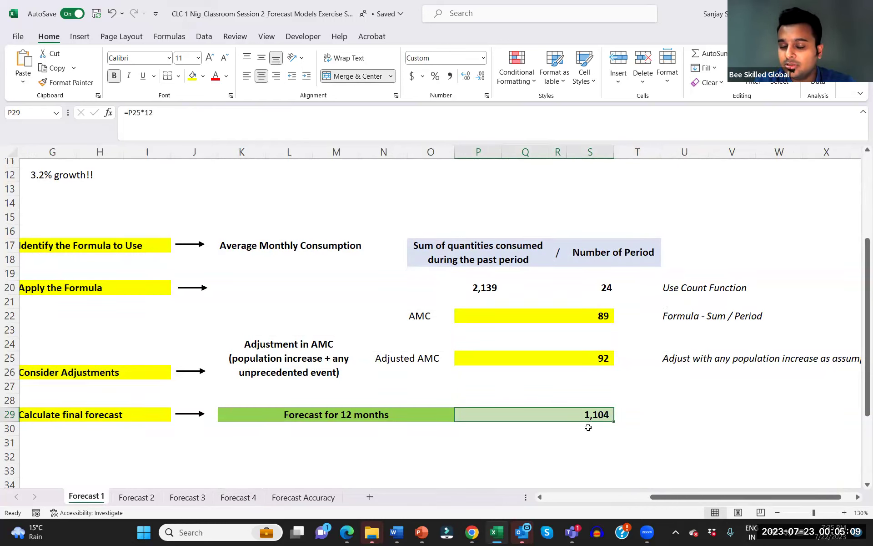
click(238, 497)
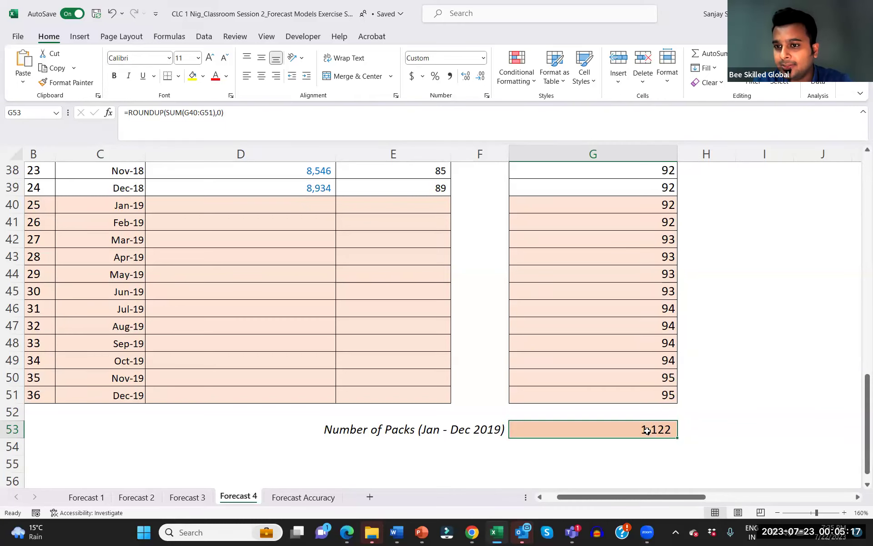
Review the Trend function column from the 2017 history to the 2019 total, and examine the extrapolation on the Understanding Trendline chart.
scroll(647, 431, up, 5)
scroll(647, 431, up, 2)
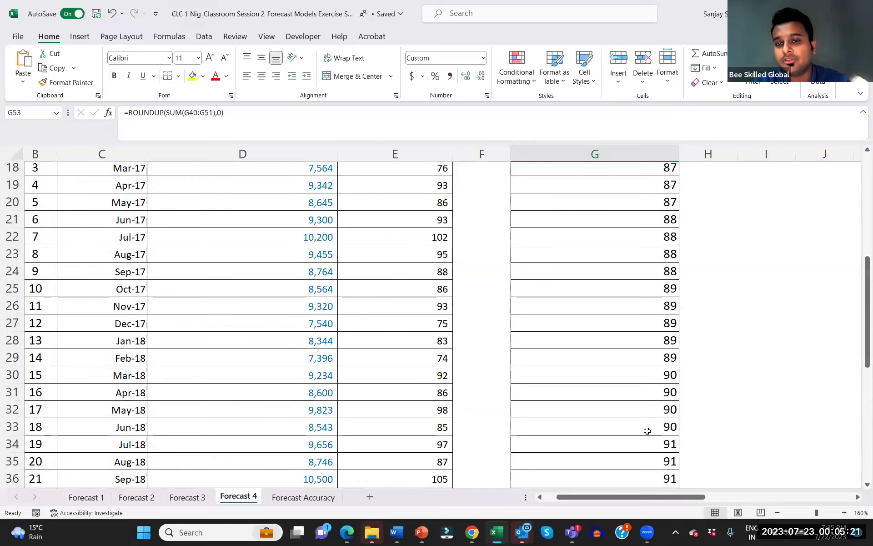
scroll(647, 430, down, 6)
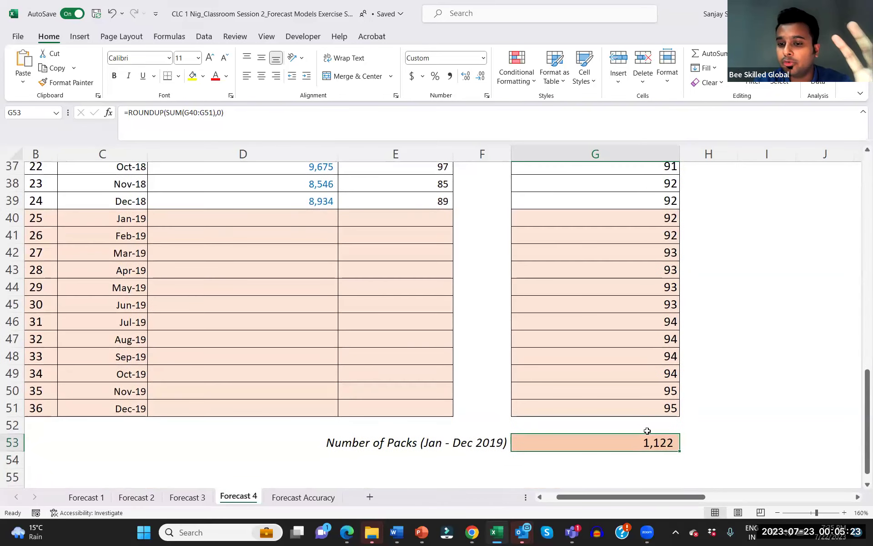
scroll(647, 431, down, 2)
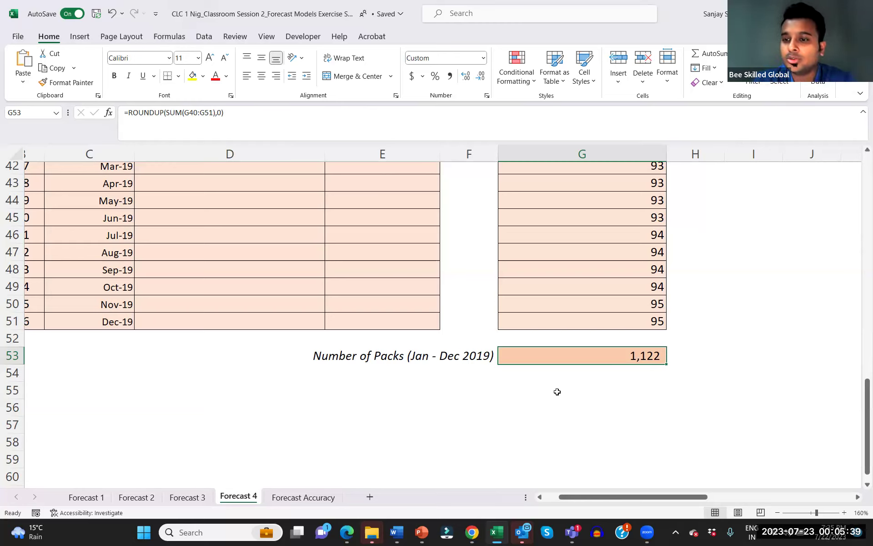
scroll(556, 392, right, 3)
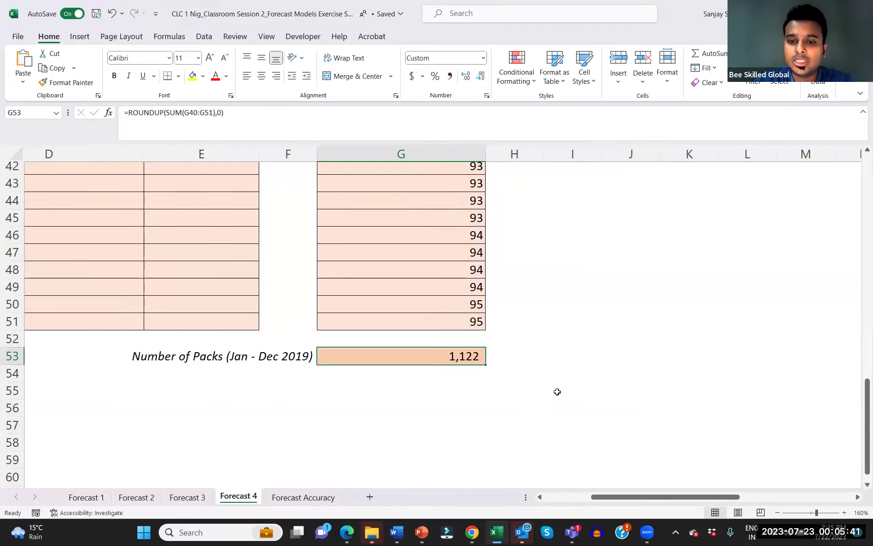
scroll(556, 392, up, 3)
scroll(557, 391, up, 7)
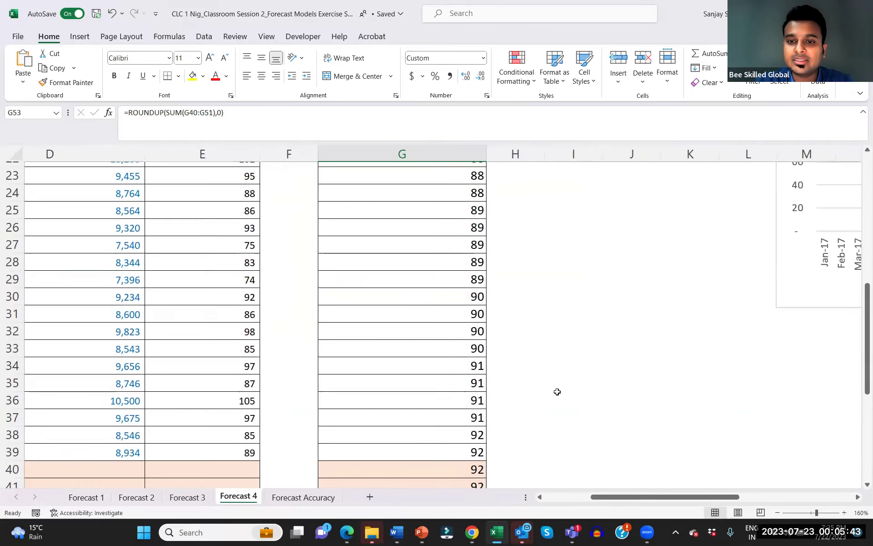
scroll(556, 391, up, 2)
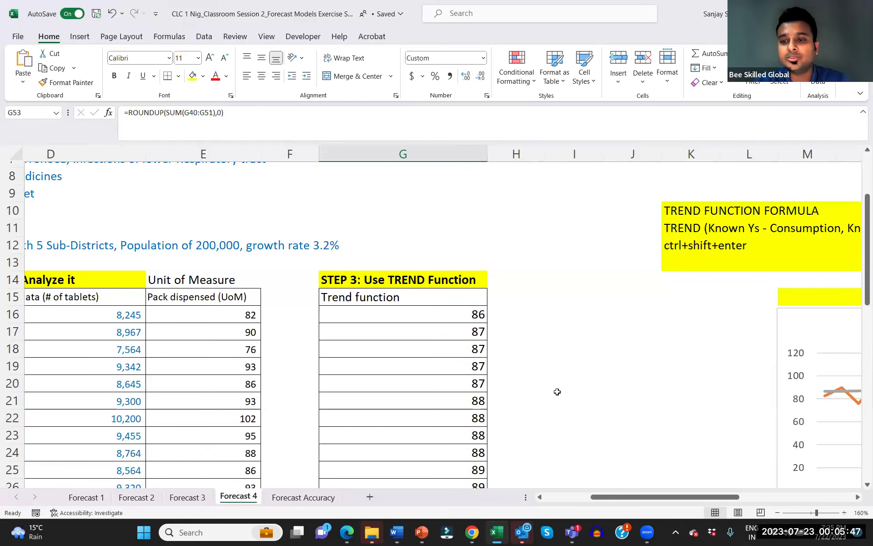
scroll(557, 392, down, 1)
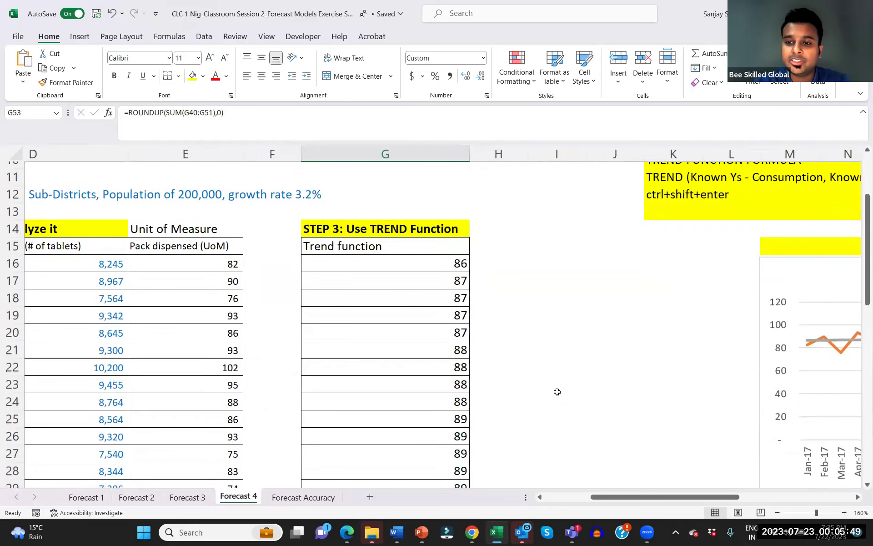
scroll(557, 391, right, 4)
scroll(557, 392, right, 3)
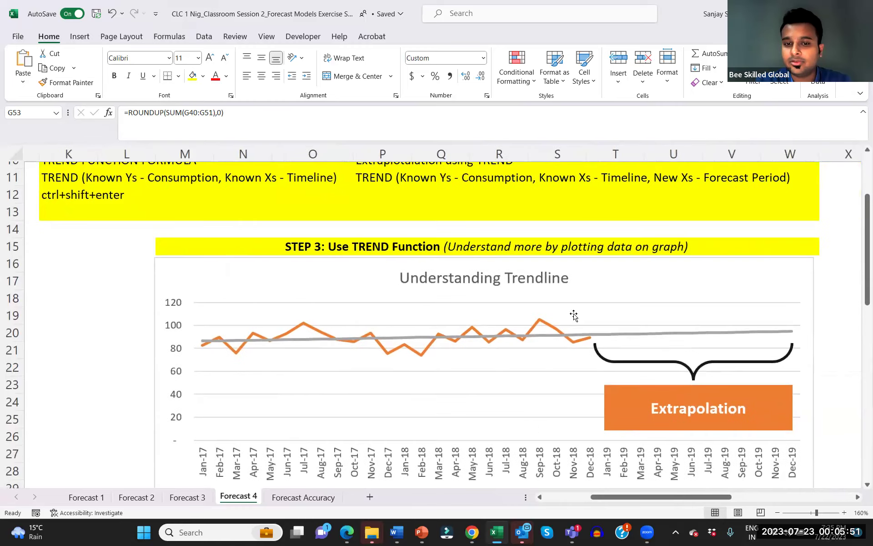
Switch to the PowerPoint slide show to show the Questions & Answers slide, and return to the Forecast 4 sheet in Excel.
scroll(573, 312, down, 1)
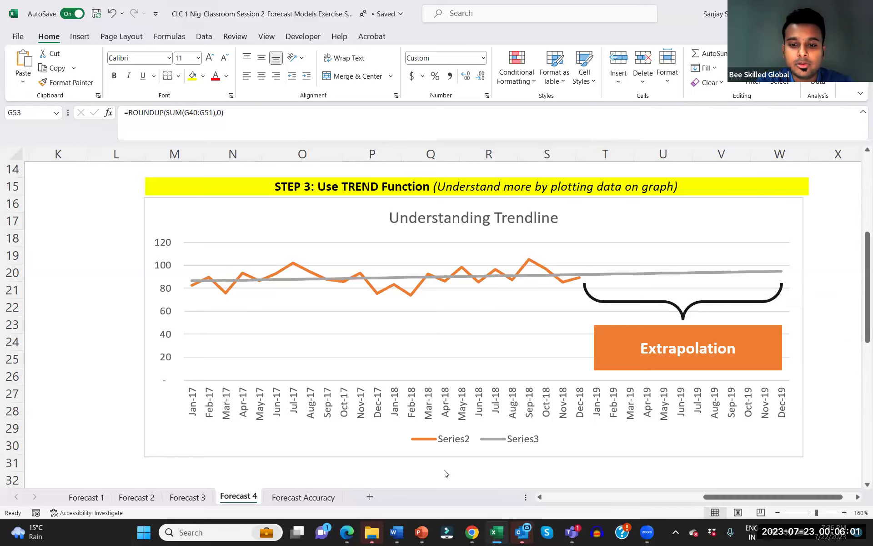
key(alt+Tab)
key(alt+Tab)
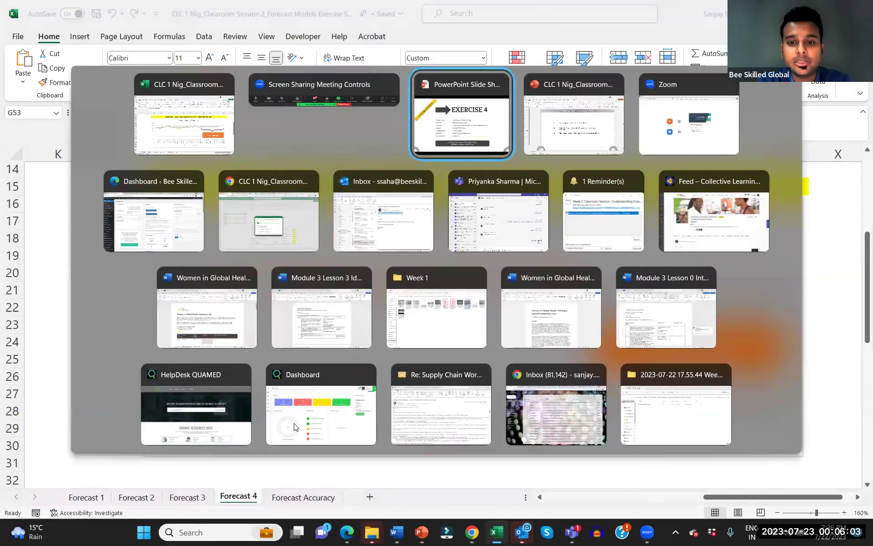
click(32, 508)
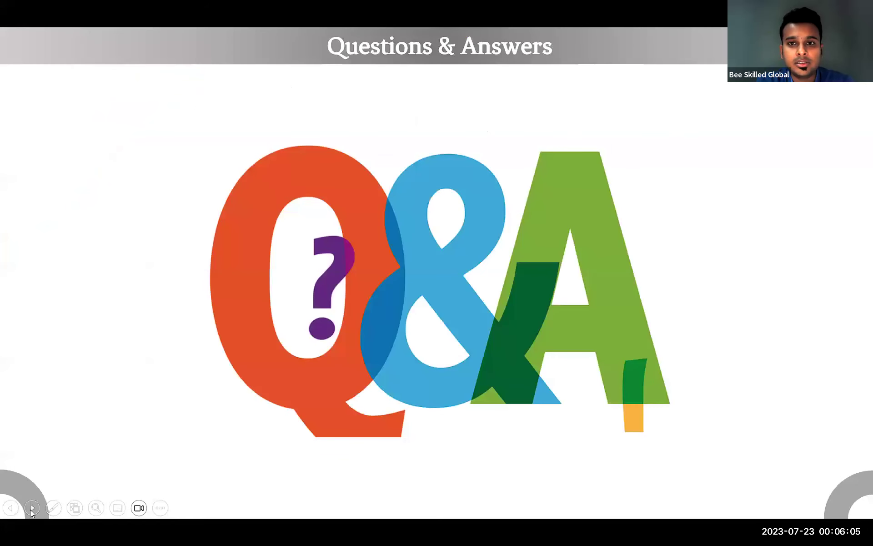
click(21, 509)
click(27, 510)
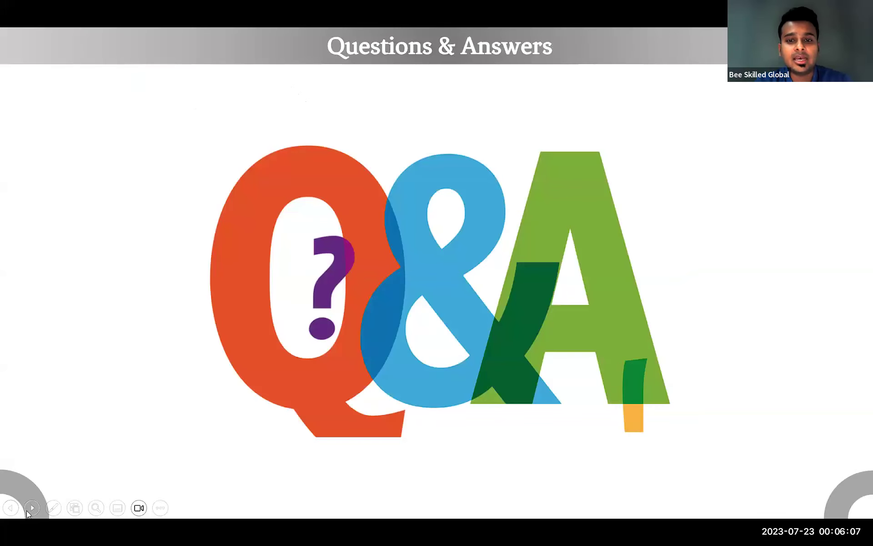
key(alt+Tab)
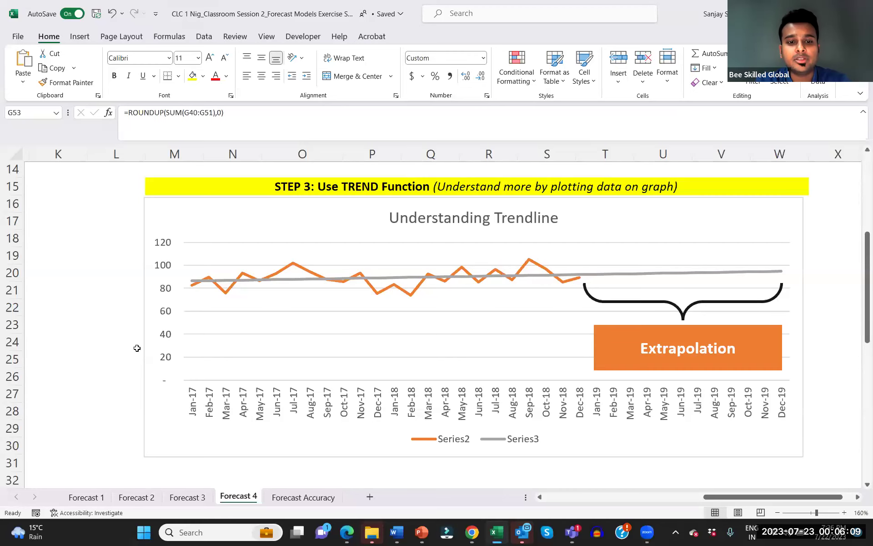
Start a =TREND( formula in cell J16 of the Forecast 4 sheet and open the help article for the function.
click(109, 347)
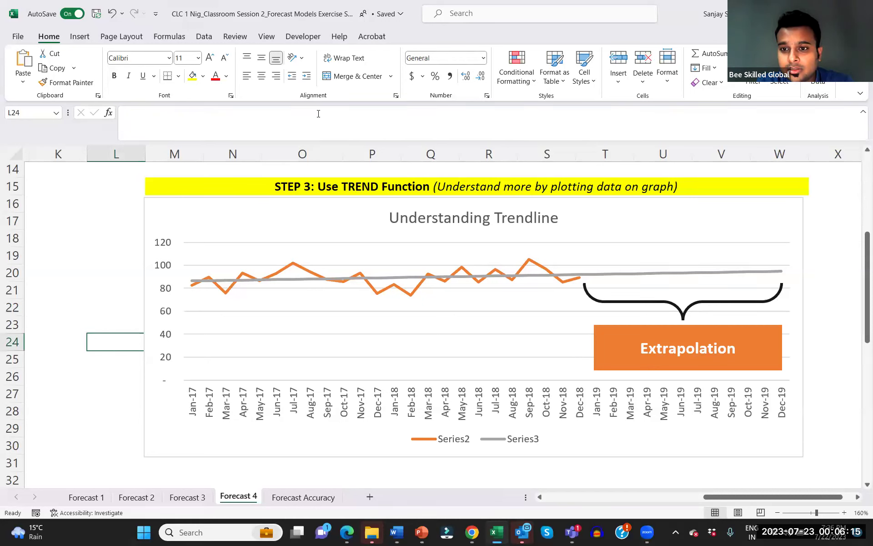
key(alt+Tab)
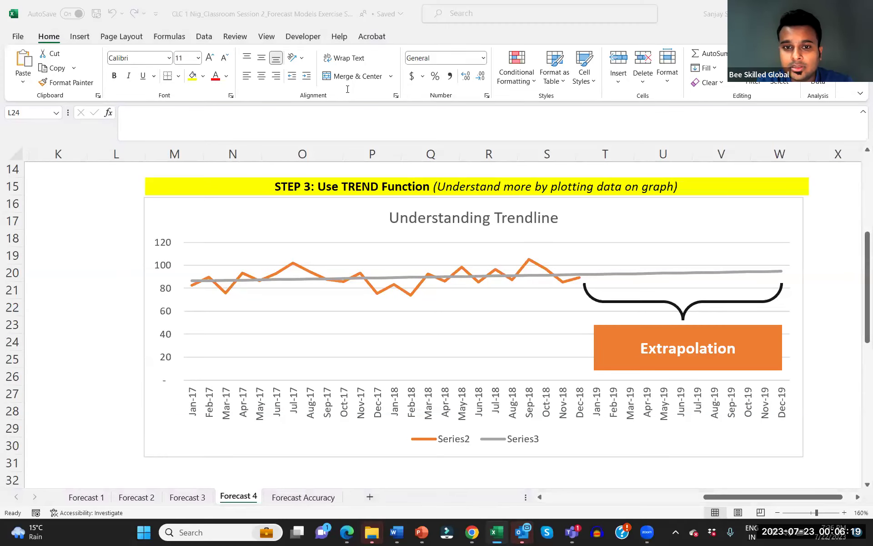
scroll(496, 322, right, 10)
scroll(496, 322, left, 9)
scroll(496, 322, left, 5)
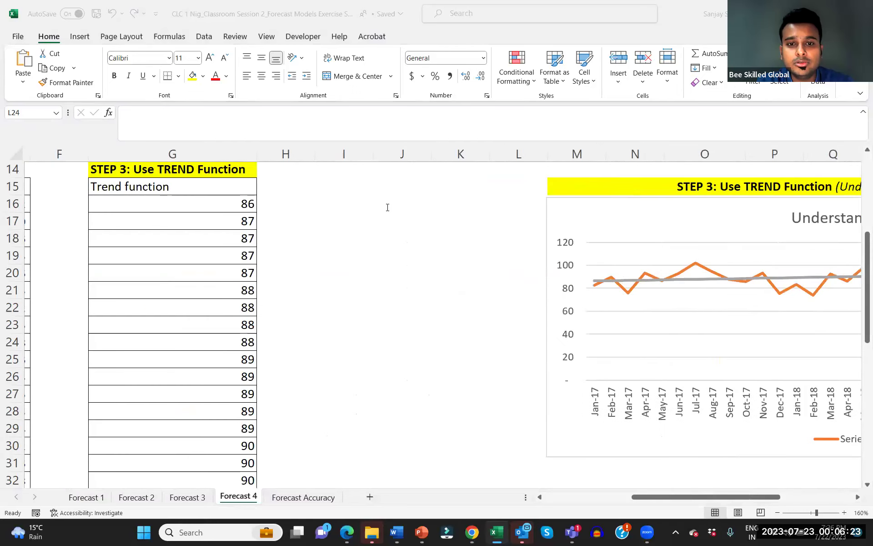
click(378, 203)
text(=trend)
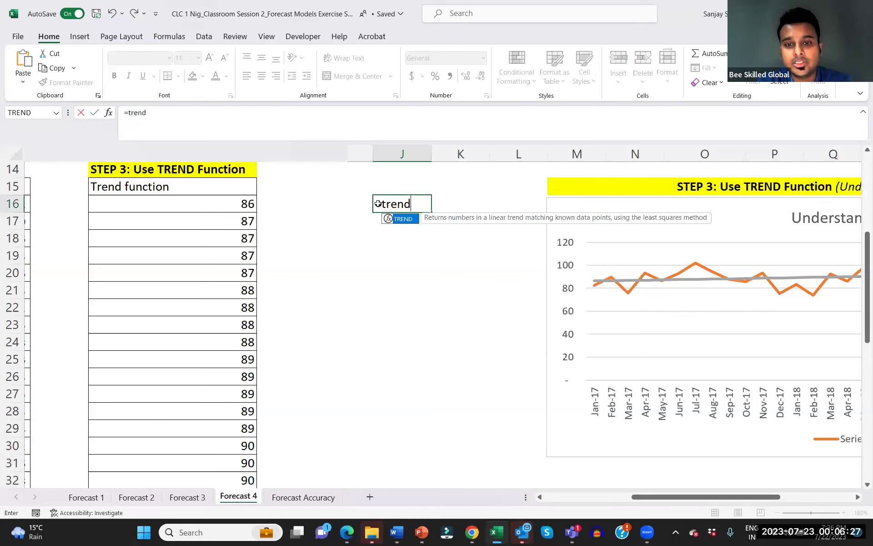
double_click(394, 219)
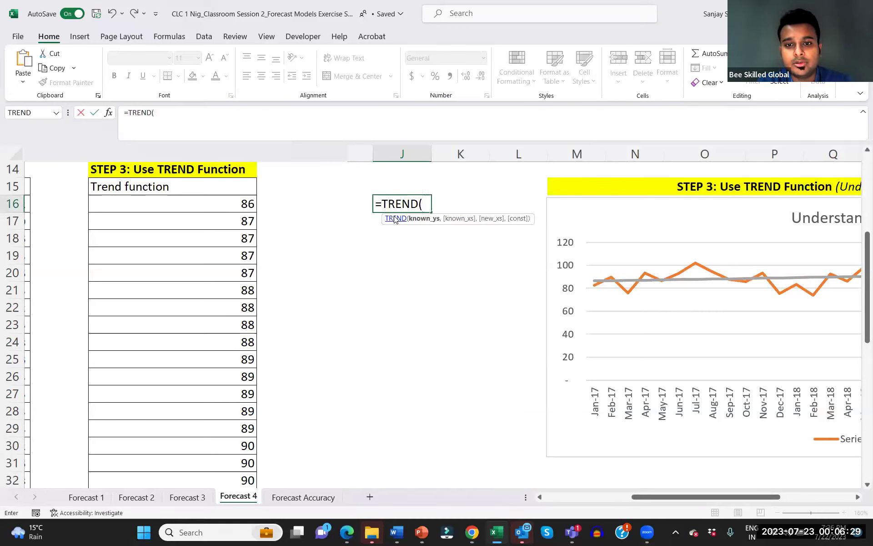
click(392, 219)
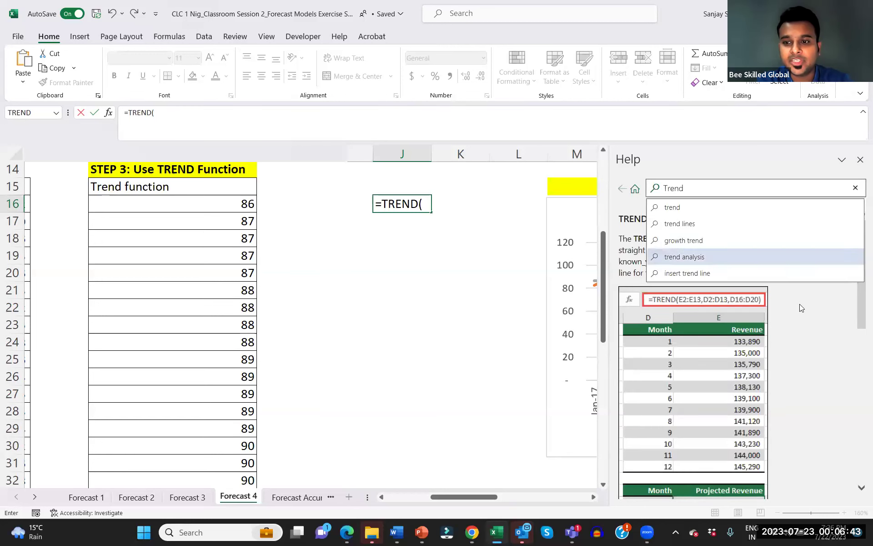
Read the TREND help article from its description and revenue example to the note on array entry, and close the help.
click(855, 191)
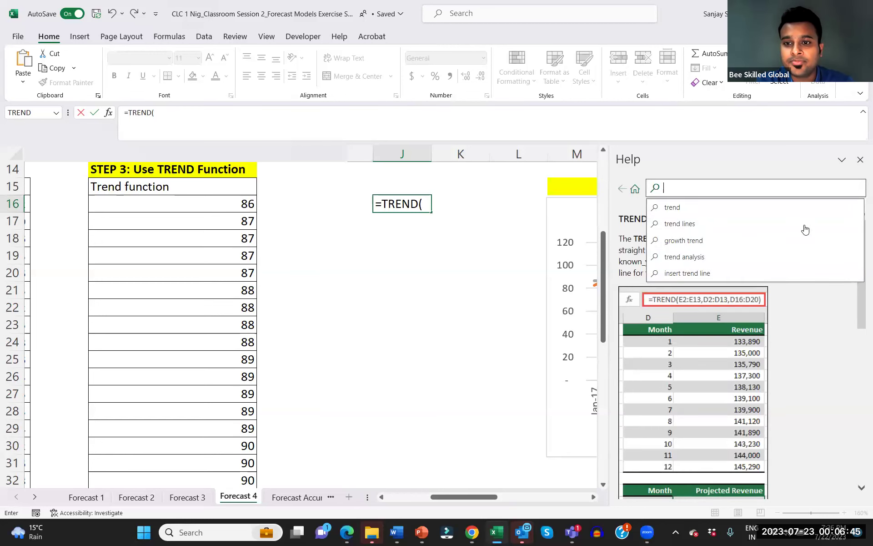
click(817, 347)
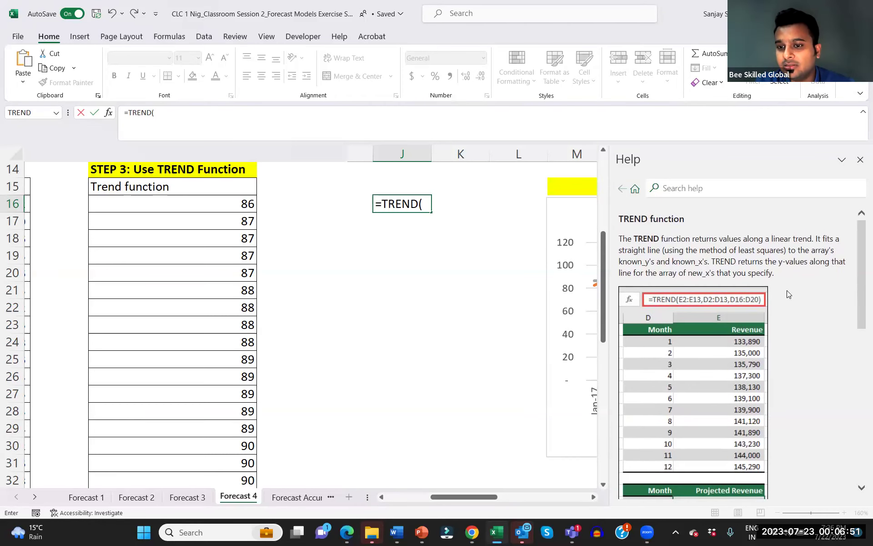
scroll(788, 293, down, 1)
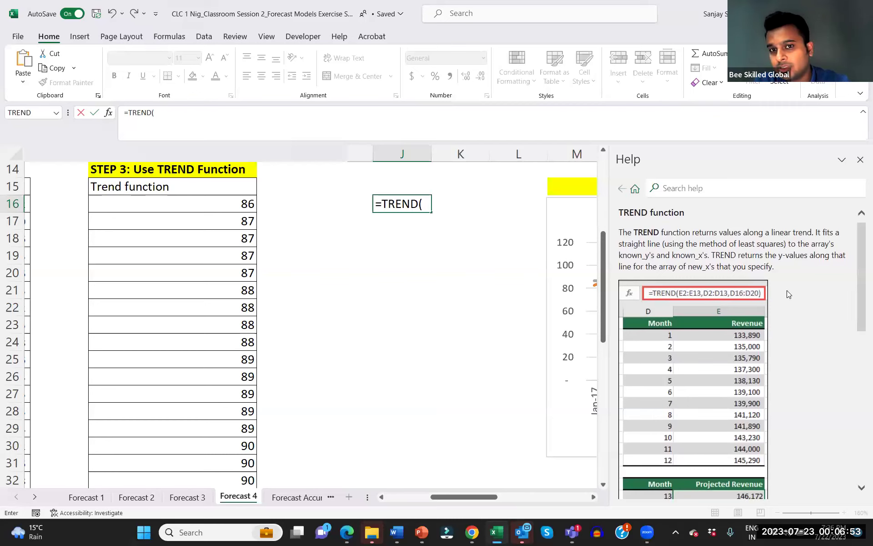
scroll(788, 293, down, 5)
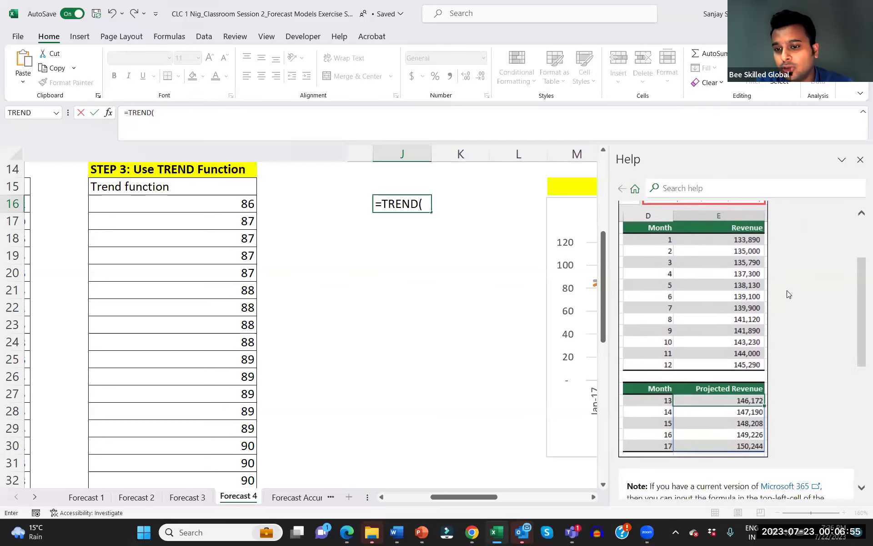
scroll(787, 293, down, 3)
scroll(787, 293, down, 2)
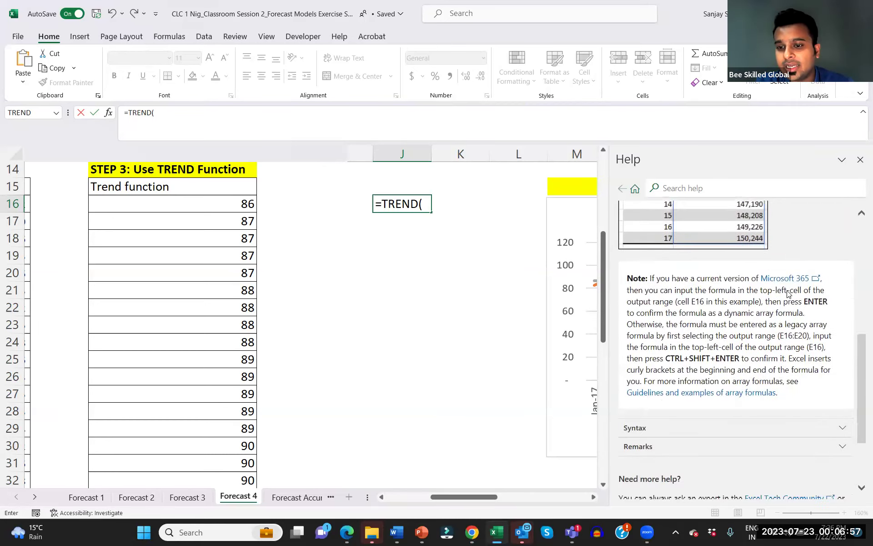
scroll(787, 293, up, 4)
scroll(788, 294, up, 6)
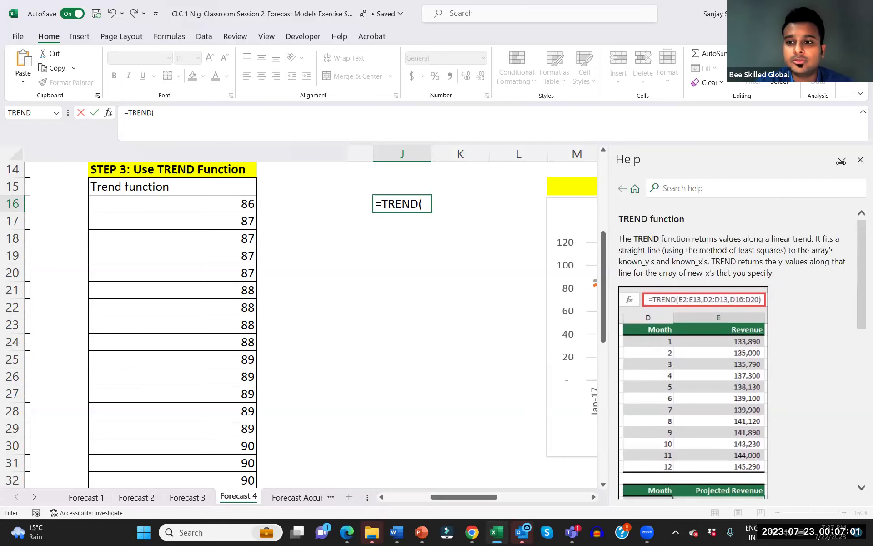
click(860, 159)
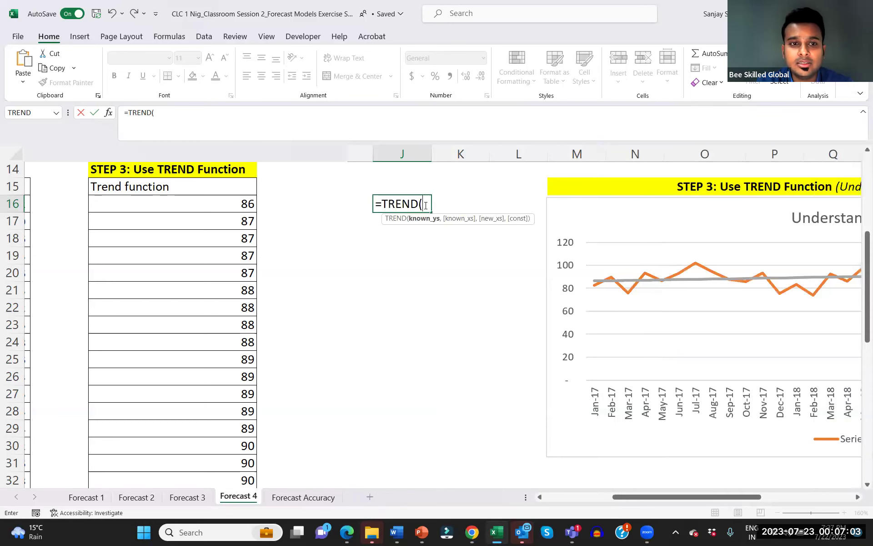
Inspect the TREND arguments in the Function Arguments dialog, and cancel the formula in J16.
click(106, 115)
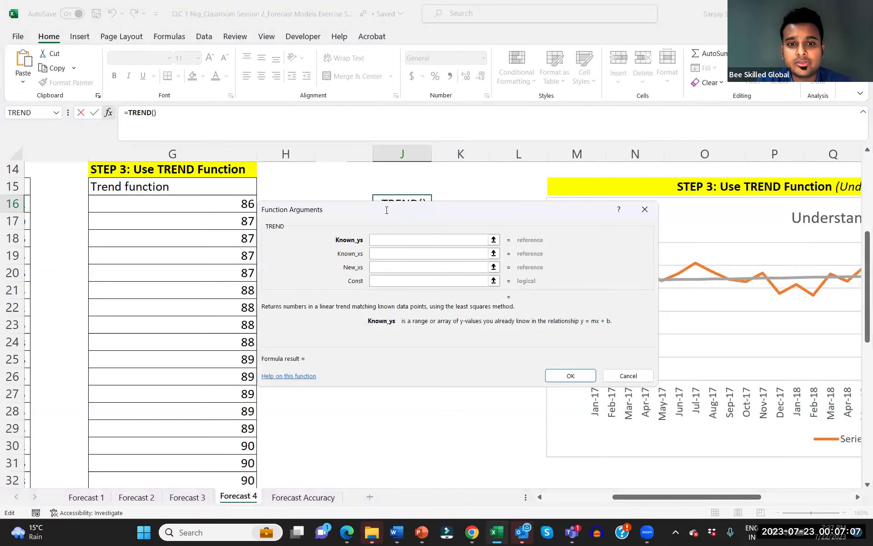
drag(386, 210, 380, 157)
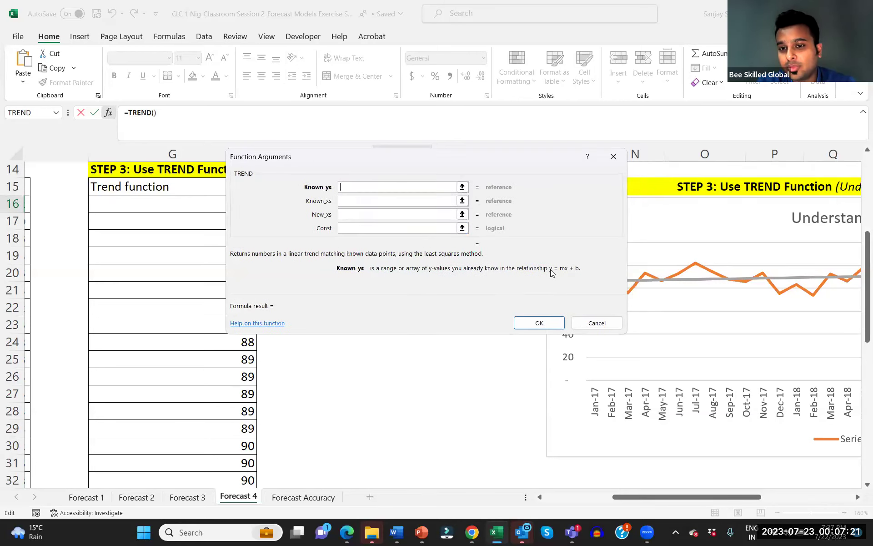
click(587, 322)
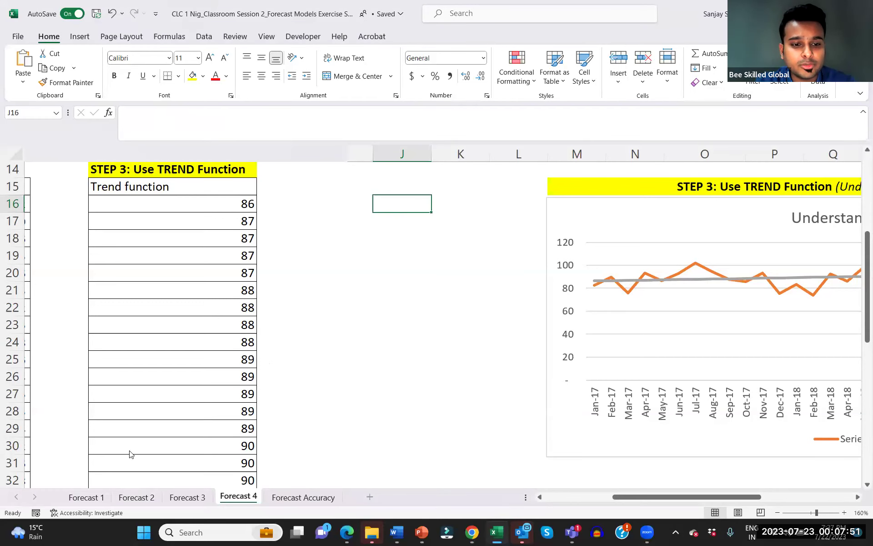
Go to the Forecast 1 sheet, check the period count formula in S20, and examine the monthly consumption table.
key(ctrl+Page_Up)
key(ctrl+Page_Up)
key(ctrl+Page_Up)
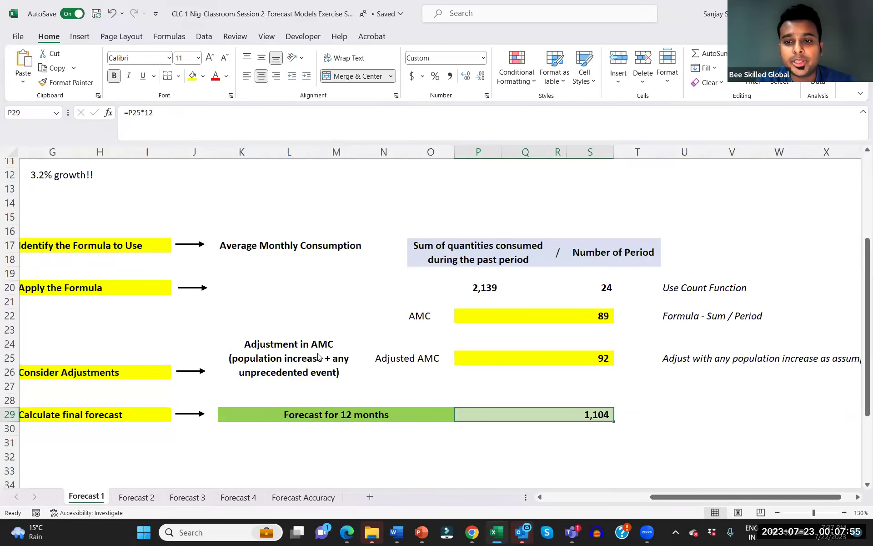
key(Up)
key(Up)
key(Up)
key(Up)
key(Up)
key(Up)
key(Up)
key(Up)
key(Up)
key(Right)
scroll(350, 350, left, 10)
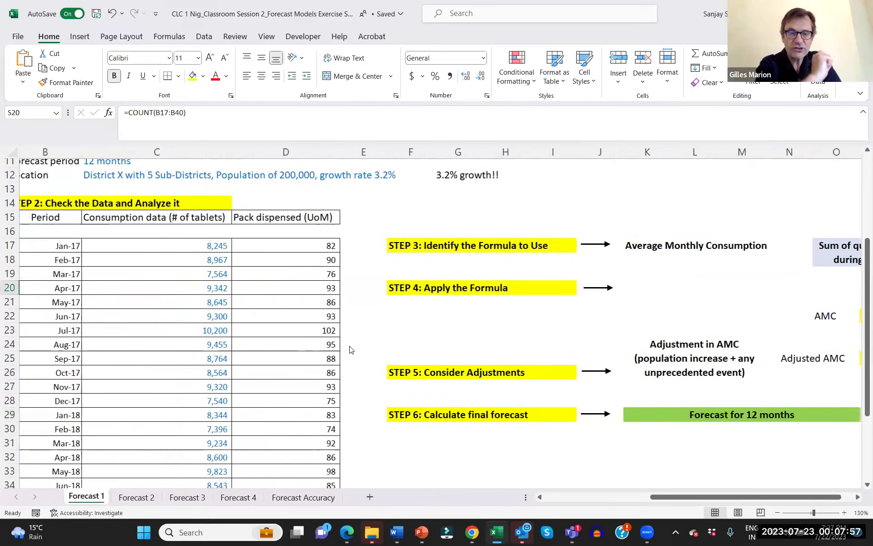
scroll(350, 349, down, 1)
scroll(351, 349, left, 1)
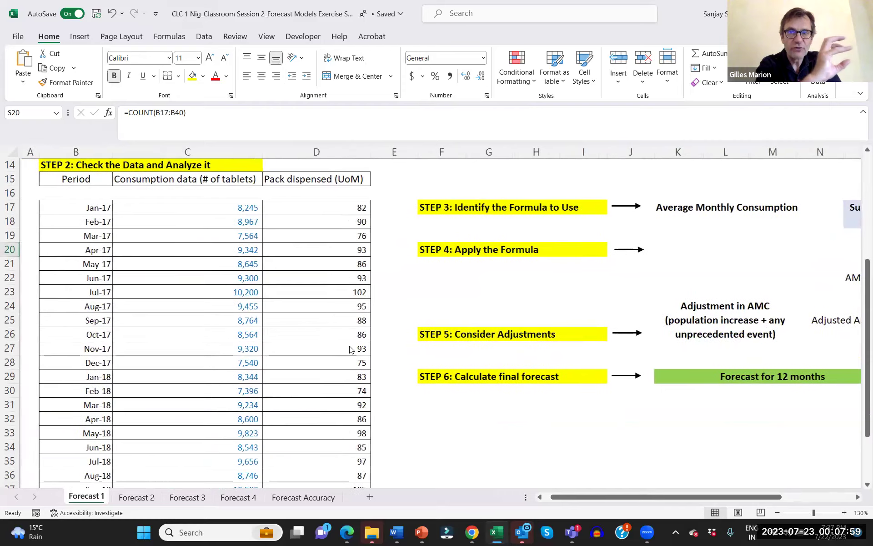
scroll(351, 349, up, 1)
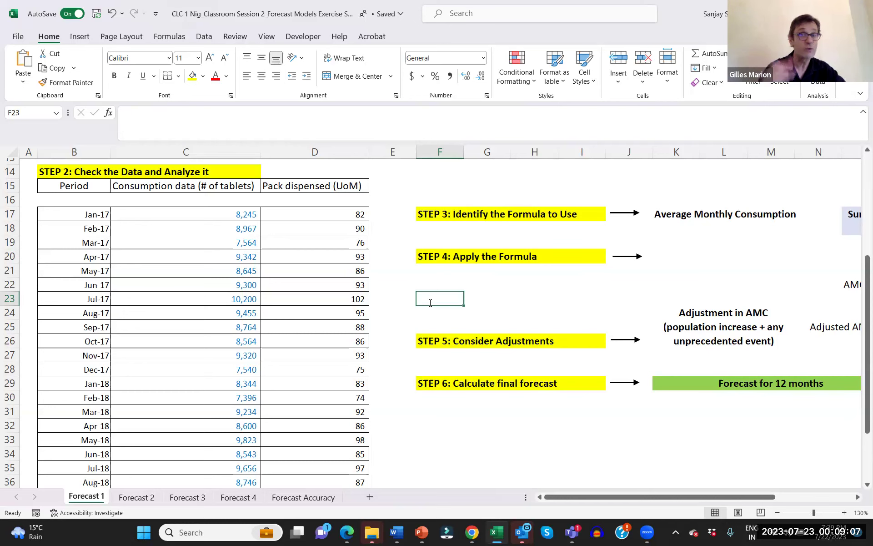
scroll(331, 299, up, 1)
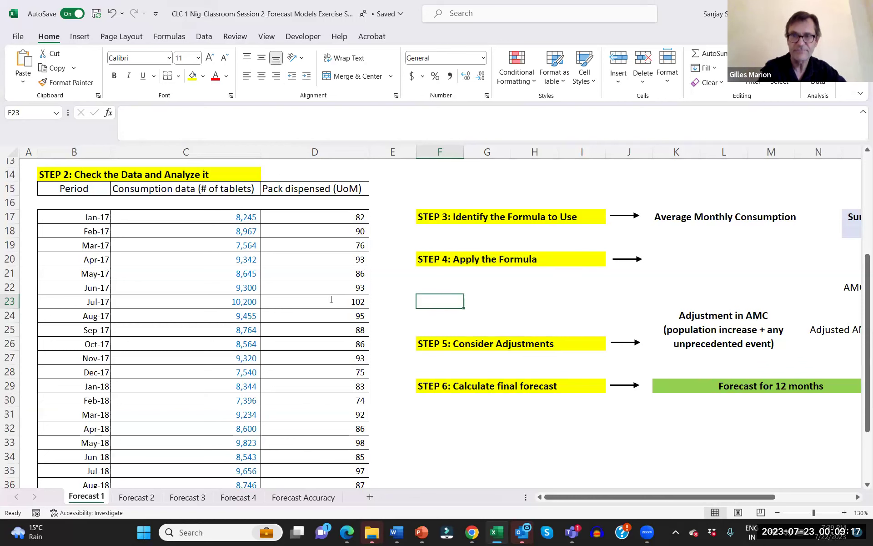
click(390, 201)
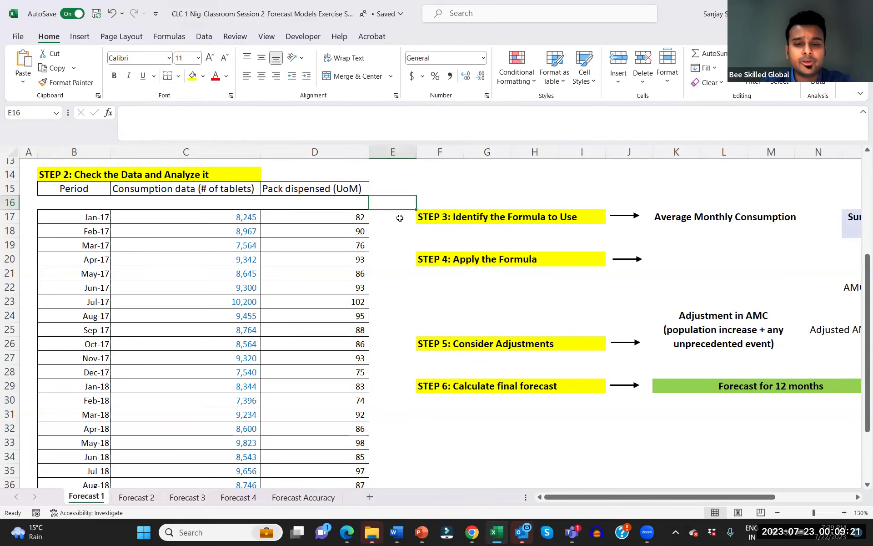
scroll(399, 218, down, 1)
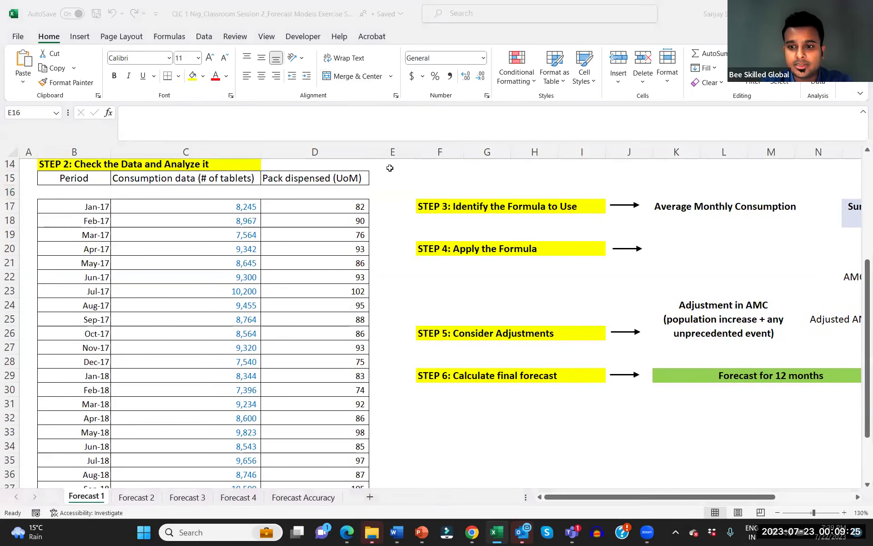
scroll(389, 167, down, 1)
scroll(390, 168, down, 1)
scroll(390, 167, up, 2)
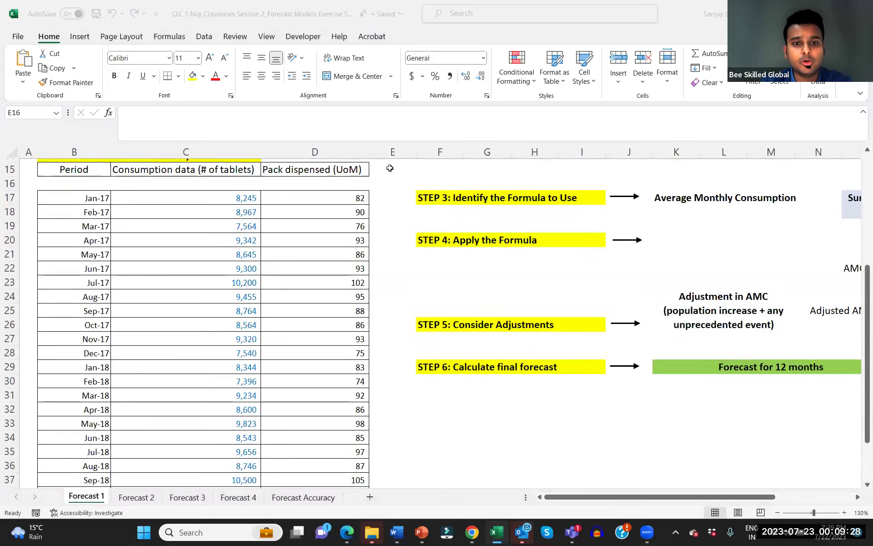
Select the periods and consumption data from Jan-17 to Dec-18 in B17:C40 of the Forecast 1 sheet.
click(96, 199)
key(shift+Right)
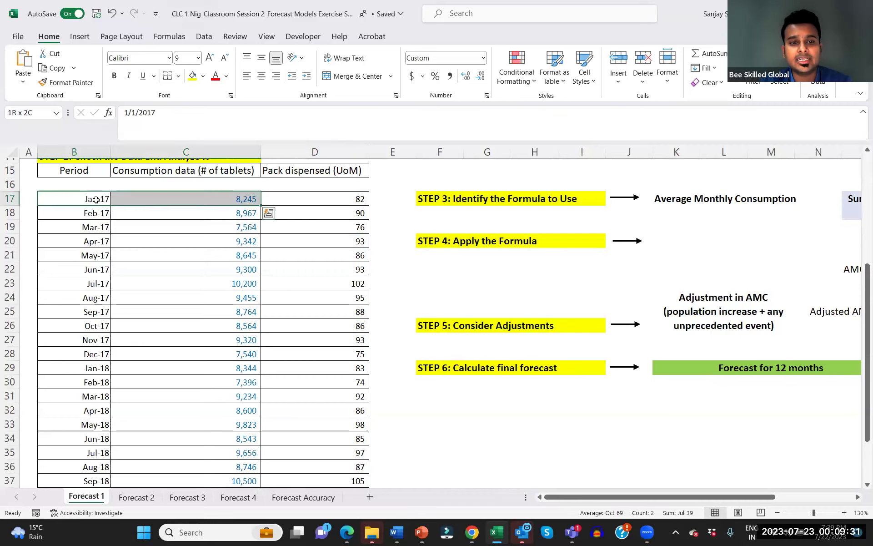
key(shift+Down)
key(shift+Down)
key(shift+Down)
key(shift+Down)
key(shift+Down)
key(shift+Down)
key(shift+Down)
key(shift+Down)
key(shift+Down)
key(shift+Down)
key(shift+Down)
key(shift+Down)
key(shift+Down)
key(shift+Down)
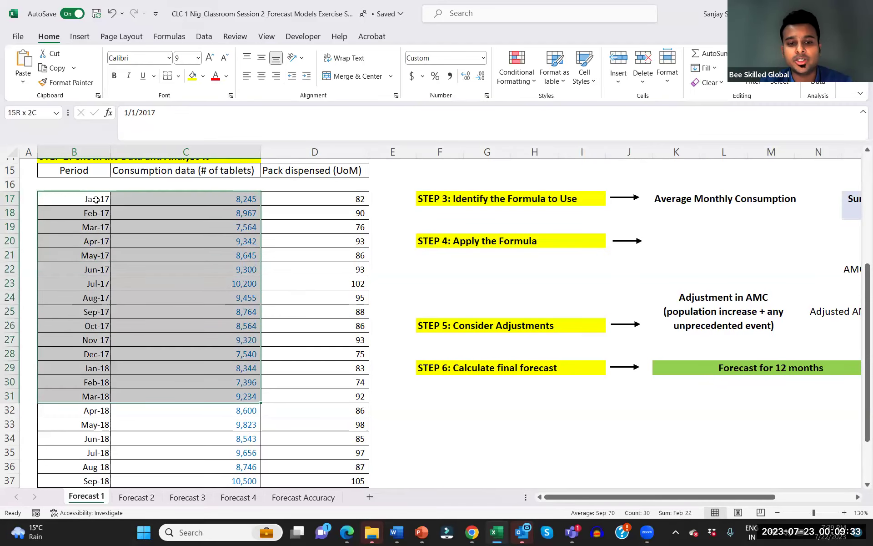
key(shift+Down)
key(shift+Down)
key(shift+Down)
key(shift+Down)
key(shift+Down)
key(shift+Down)
key(shift+Down)
key(shift+Down)
key(shift+Down)
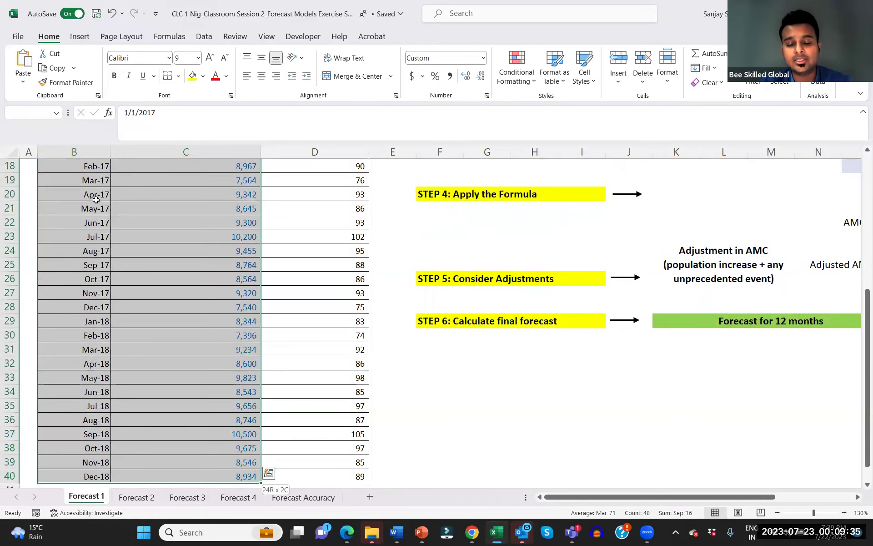
Check the consumption sum in P20 and the period count formula in S20 behind the average monthly consumption on Forecast 1.
scroll(96, 199, down, 1)
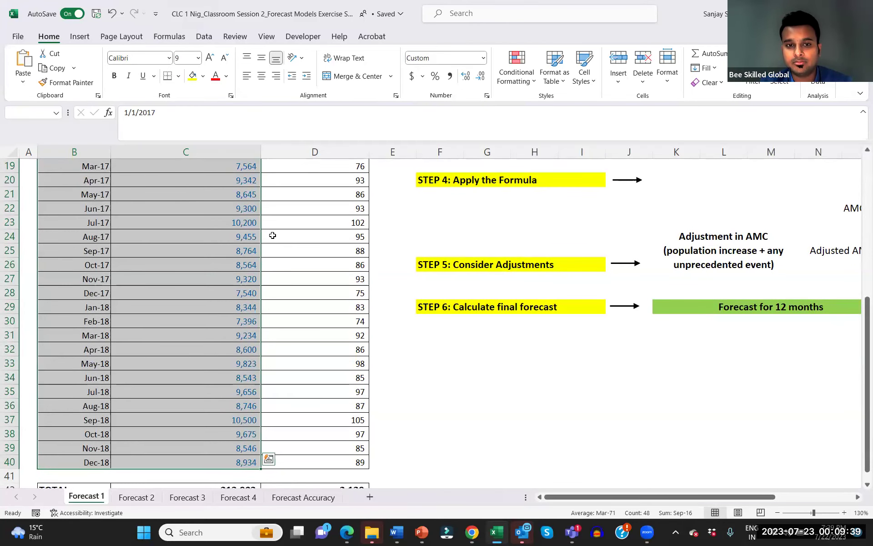
scroll(272, 235, up, 1)
scroll(520, 262, right, 3)
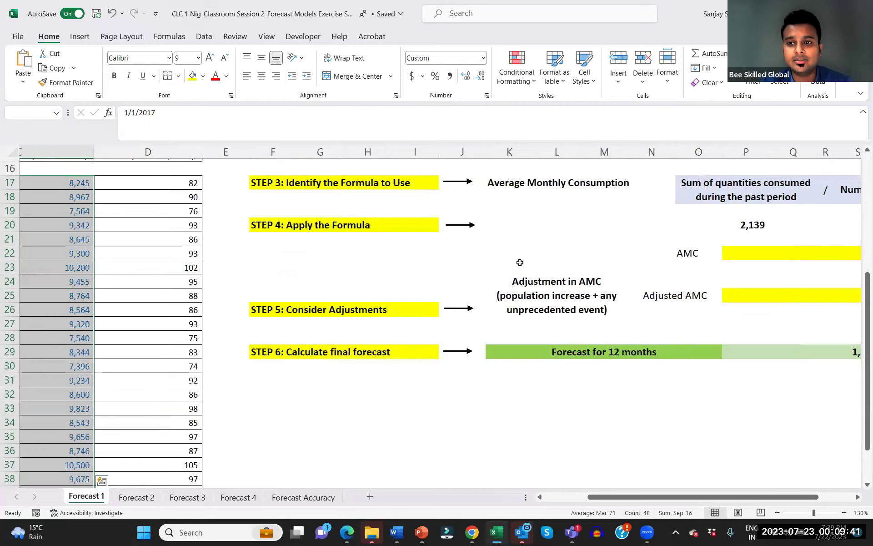
scroll(519, 262, right, 3)
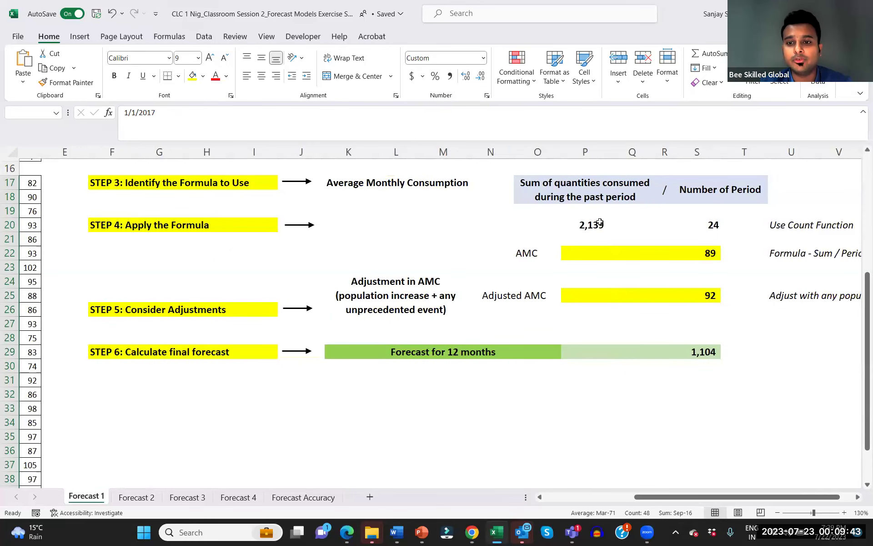
click(600, 222)
click(717, 226)
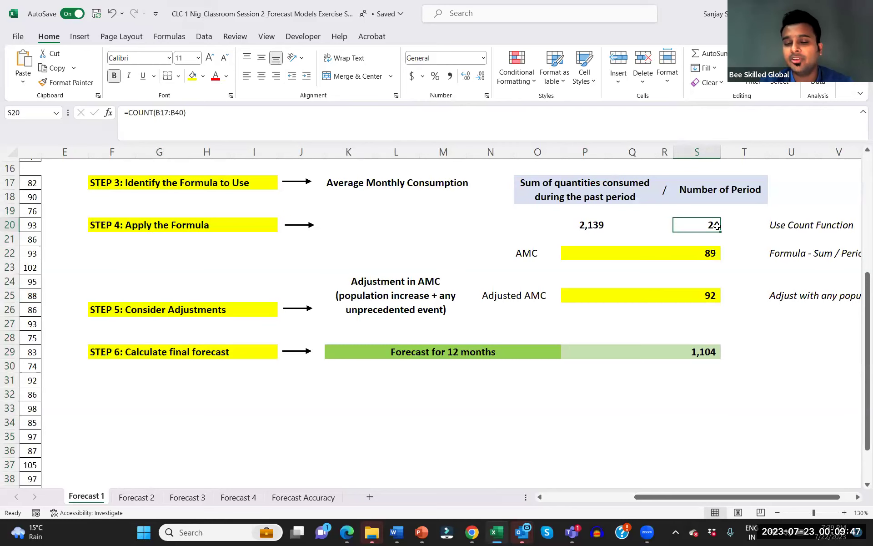
Go to the Forecast 4 sheet and examine the consumption table, the TREND formula notes and the extrapolated trendline chart.
click(238, 497)
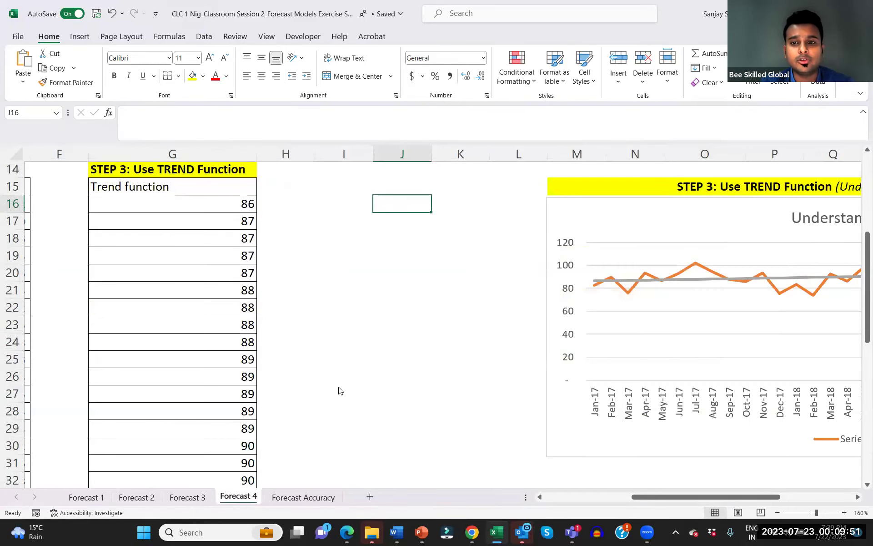
scroll(339, 390, down, 3)
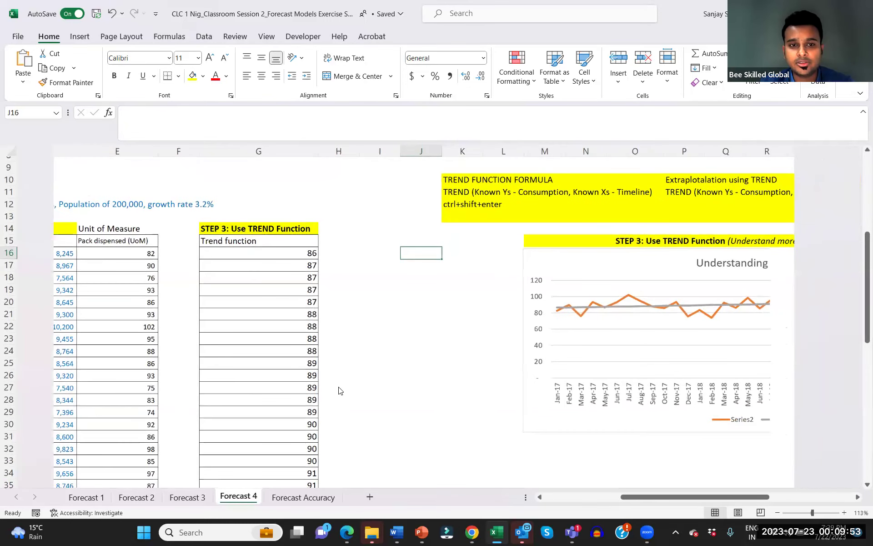
scroll(338, 390, right, 3)
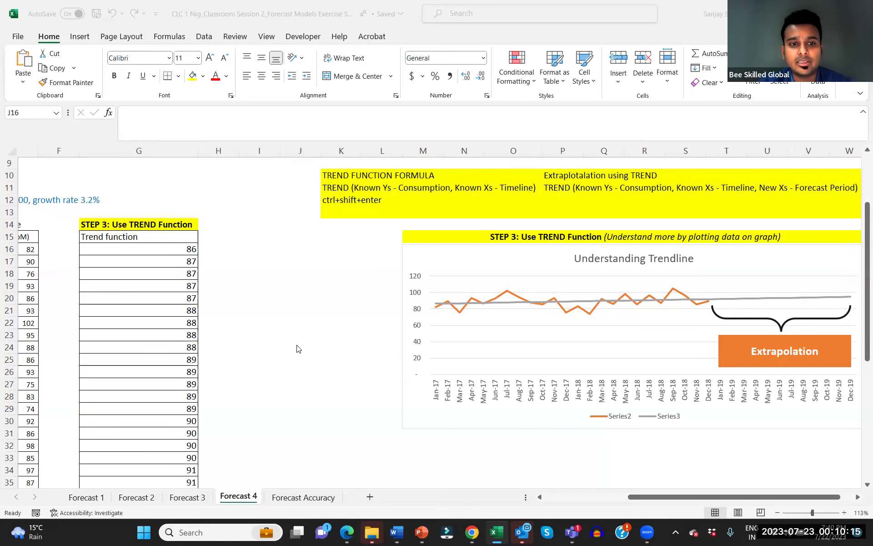
scroll(296, 337, left, 5)
scroll(296, 337, up, 1)
scroll(296, 348, up, 1)
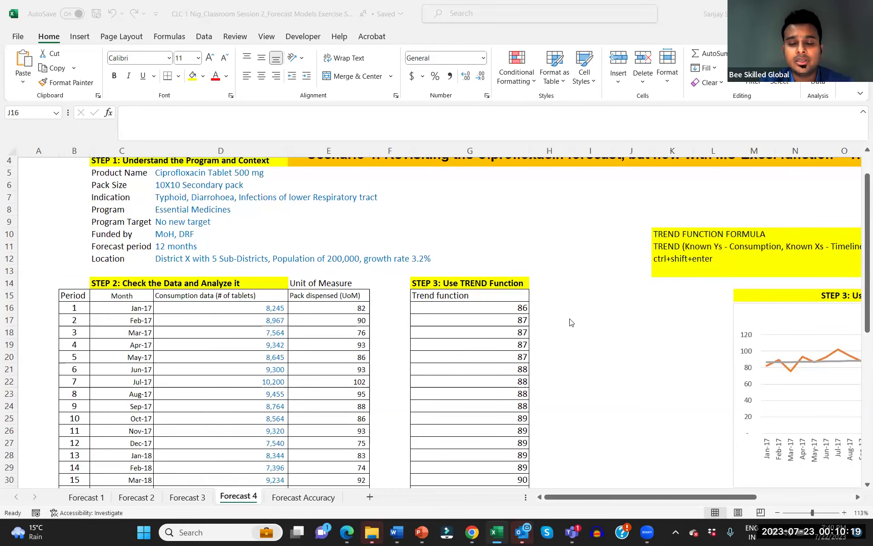
scroll(572, 323, down, 1)
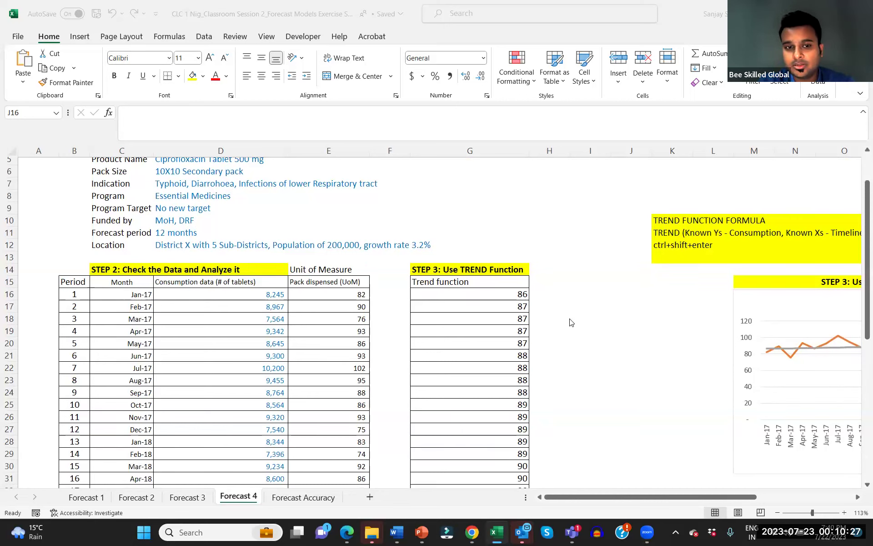
scroll(571, 322, down, 3)
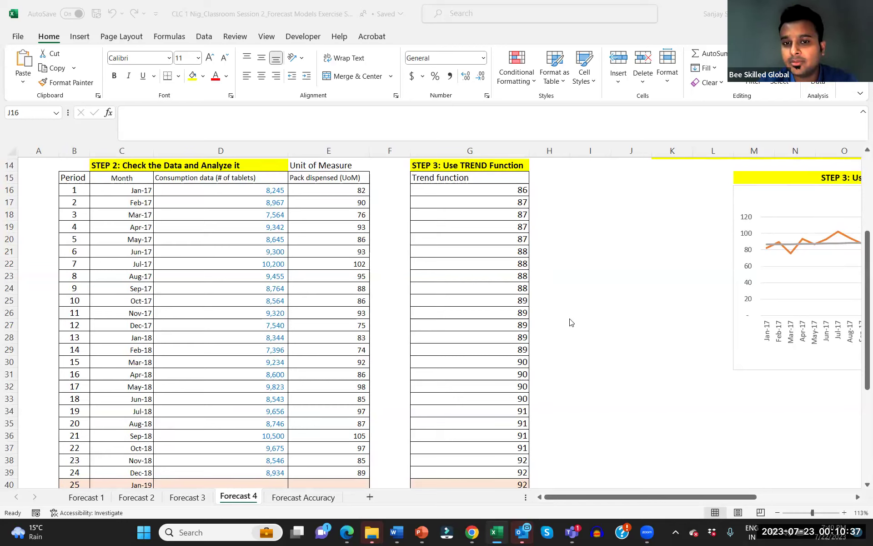
scroll(571, 322, right, 5)
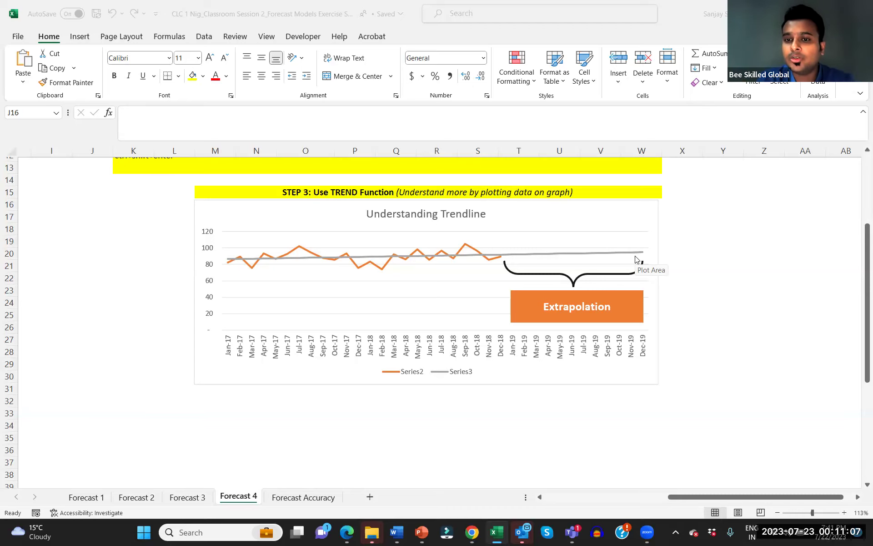
scroll(635, 259, left, 5)
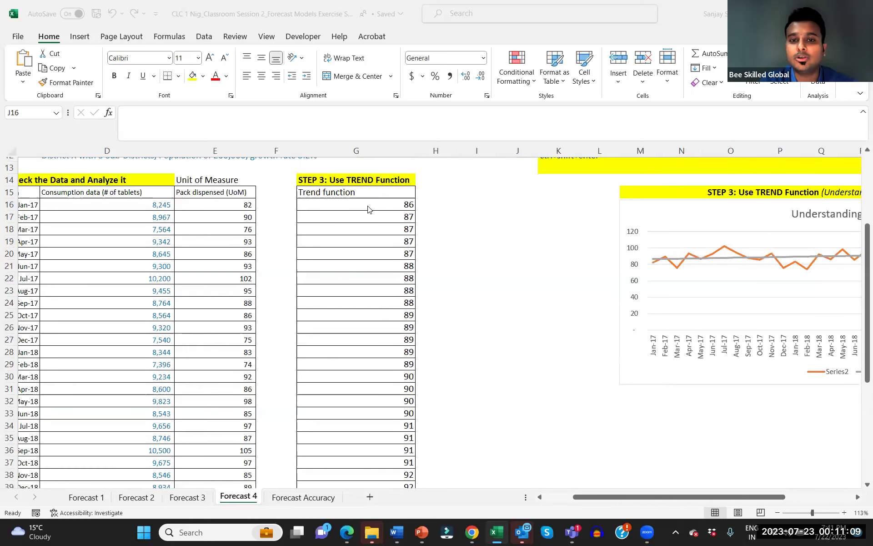
Re-enter =TREND(E16:E39,B16:B39) as an array formula across the Jan-17 to Dec-18 trend cells G16:G39.
click(369, 205)
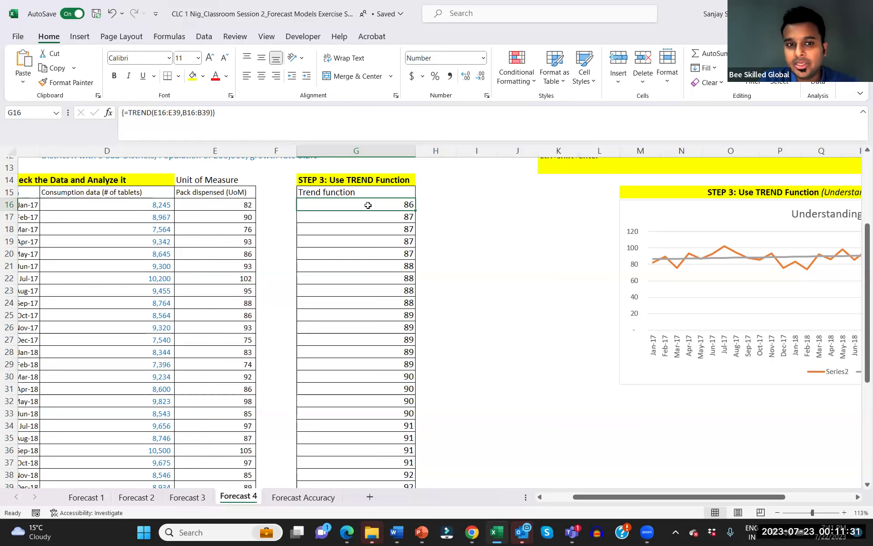
scroll(368, 205, down, 1)
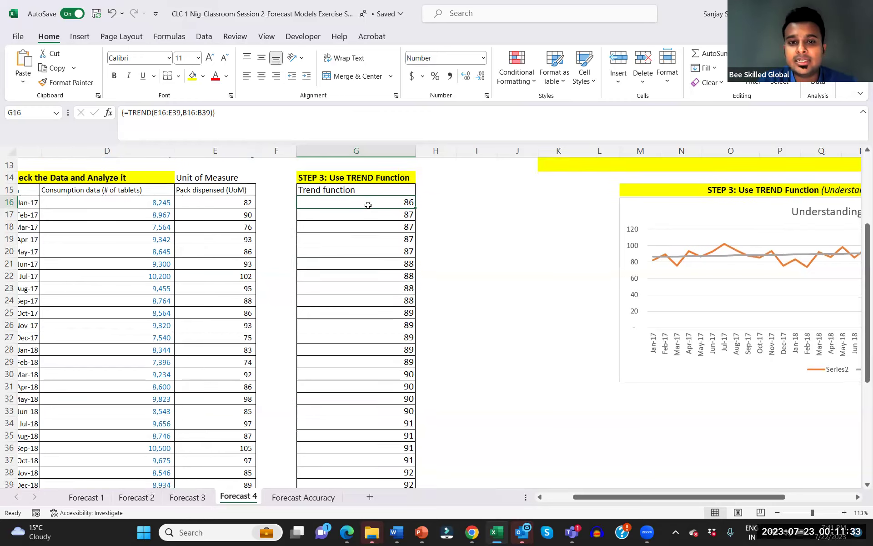
drag(366, 186, 352, 467)
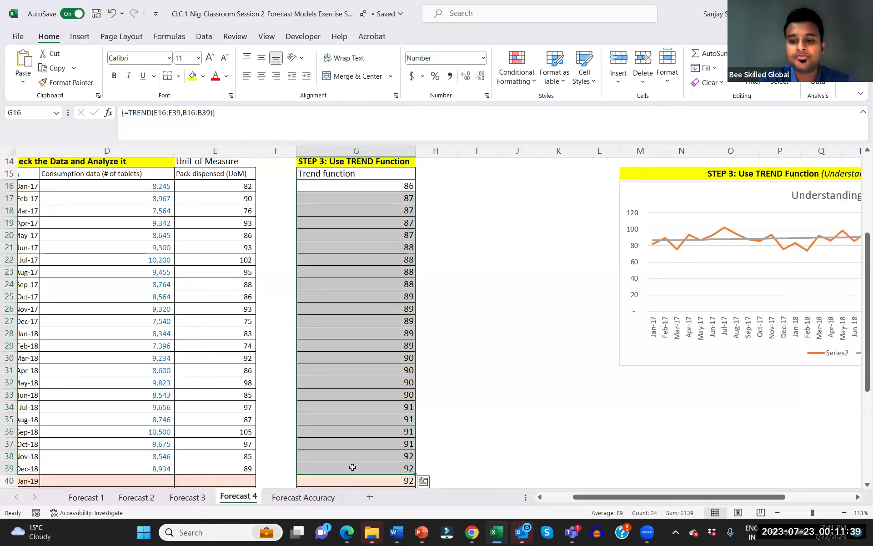
text(=)
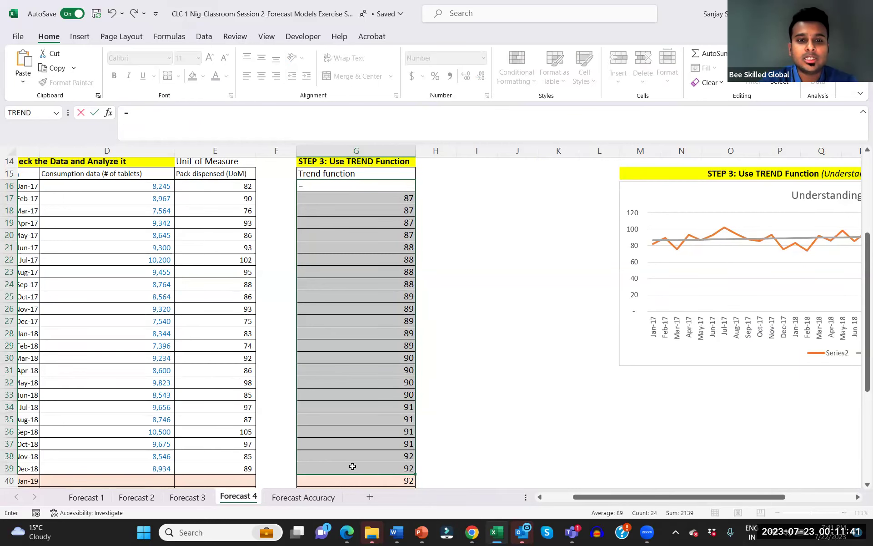
text(trend()
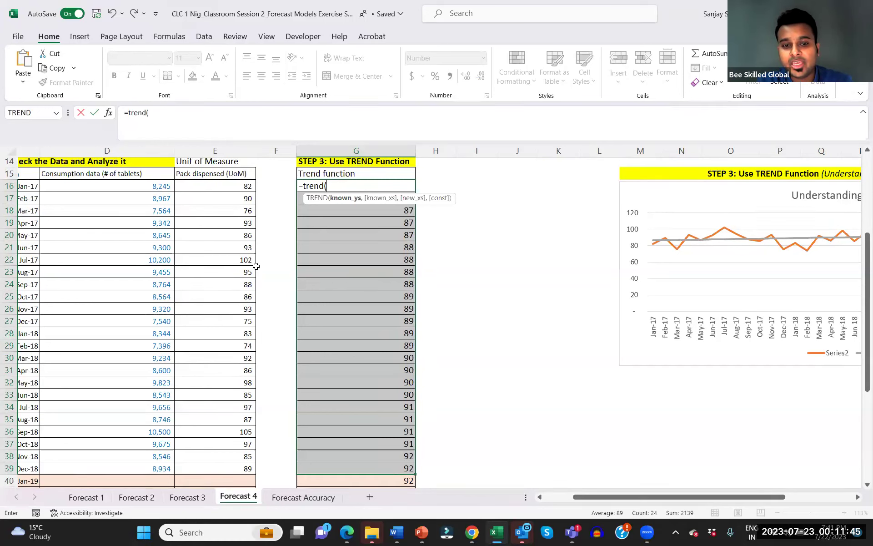
drag(228, 185, 224, 469)
text(,)
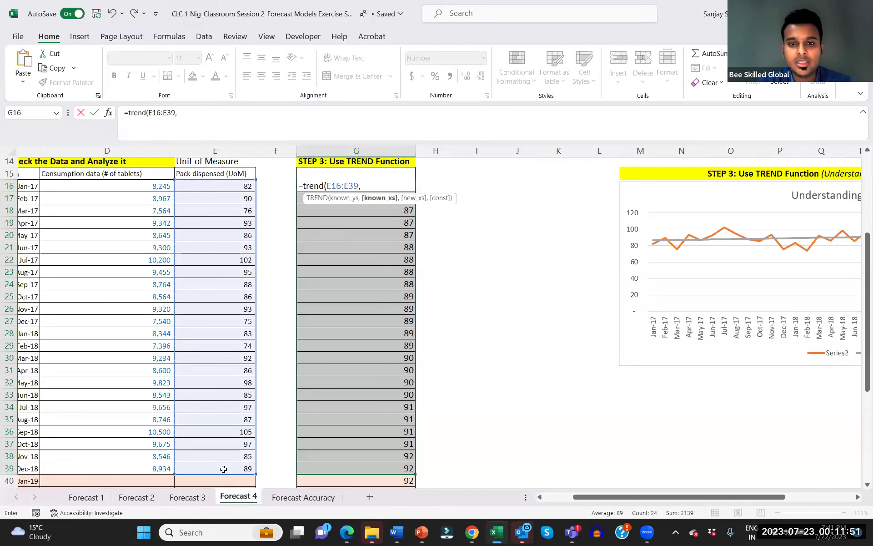
scroll(181, 429, left, 3)
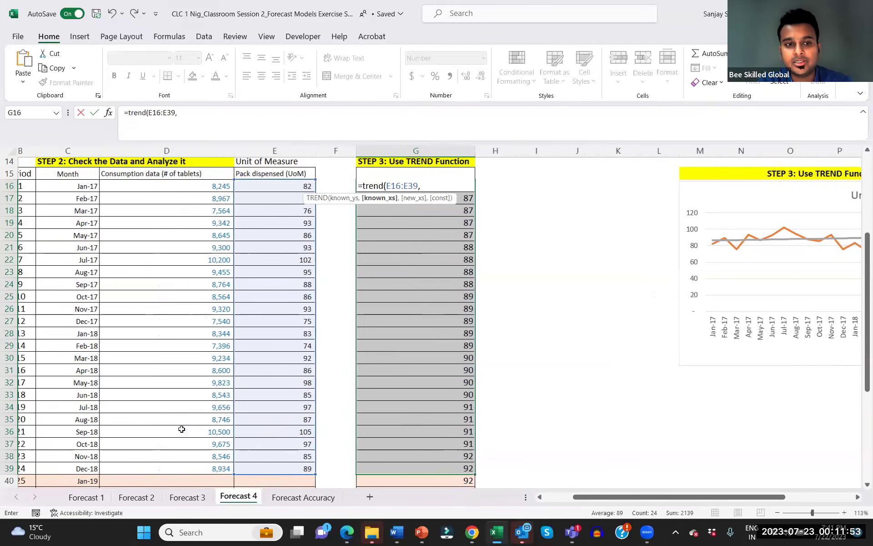
drag(39, 186, 38, 467)
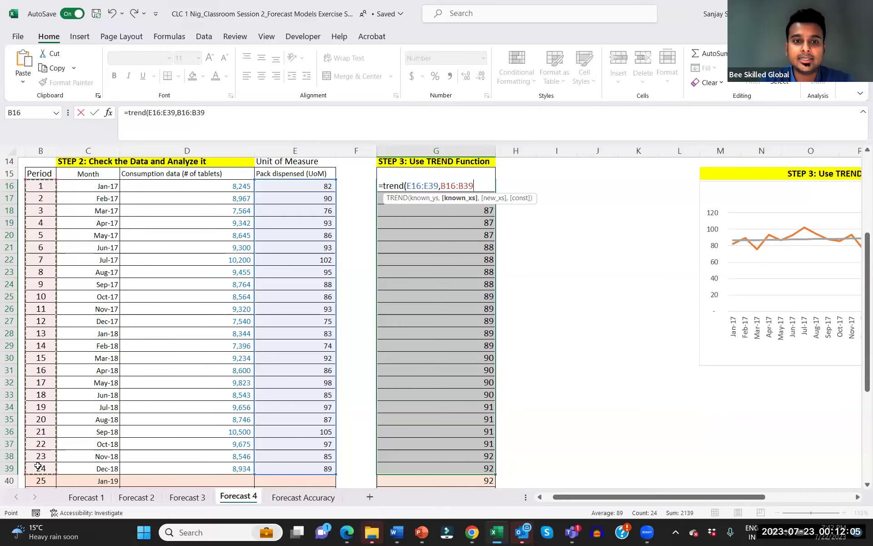
key(ctrl+shift+Return)
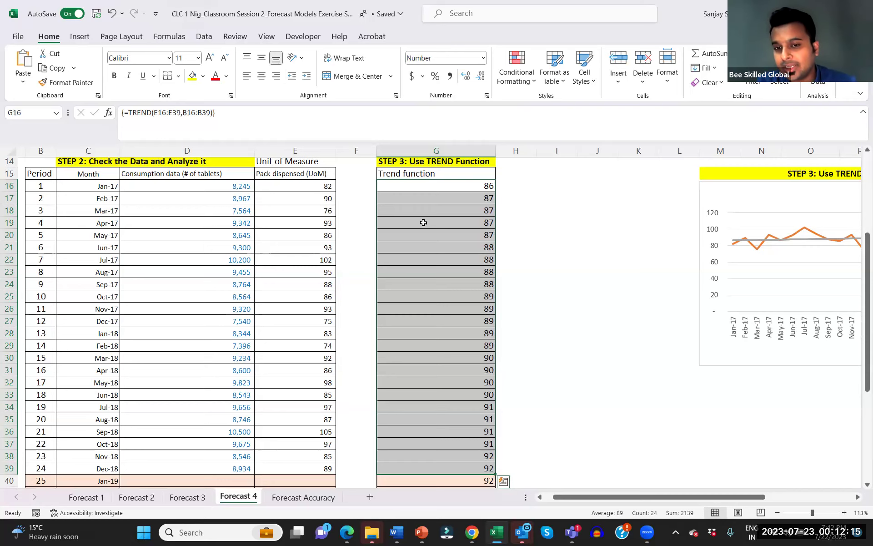
Clear the extrapolated trend values for Jan-19 to Dec-19 in G40:G51.
scroll(423, 223, down, 5)
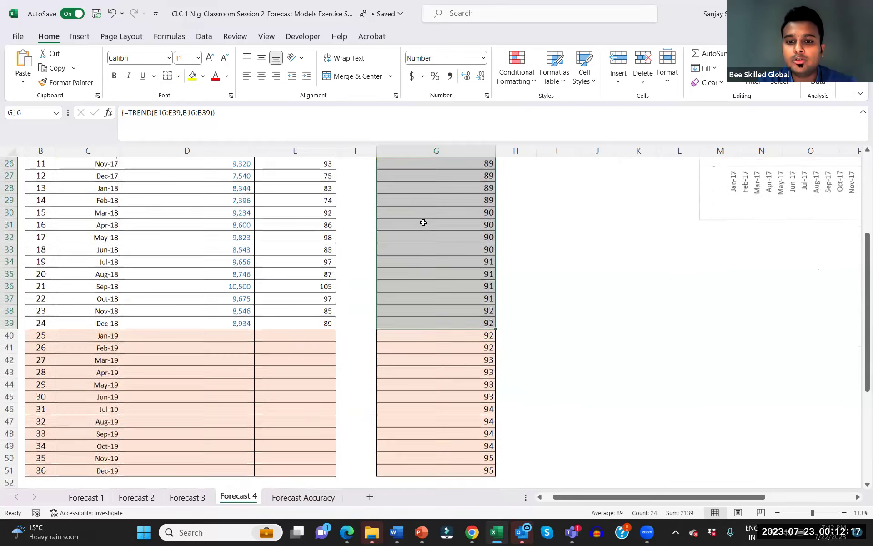
drag(424, 312, 420, 443)
key(Delete)
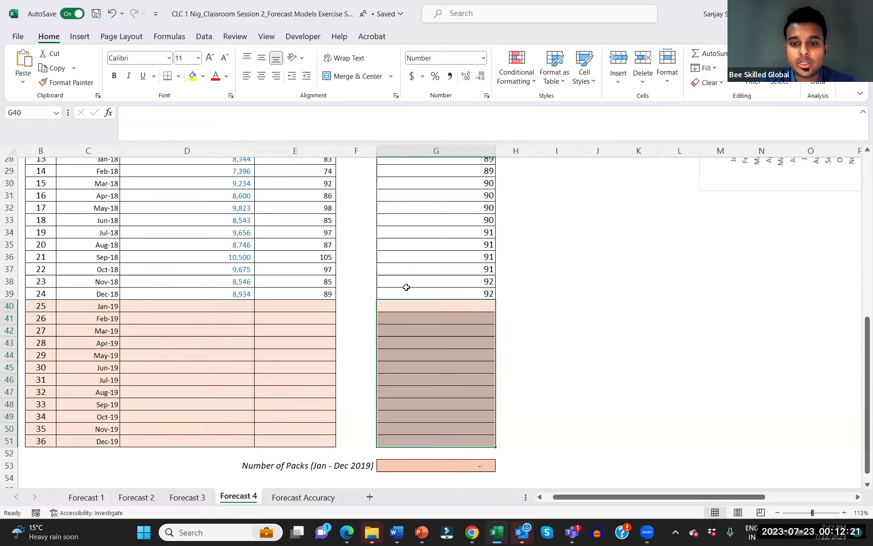
click(452, 308)
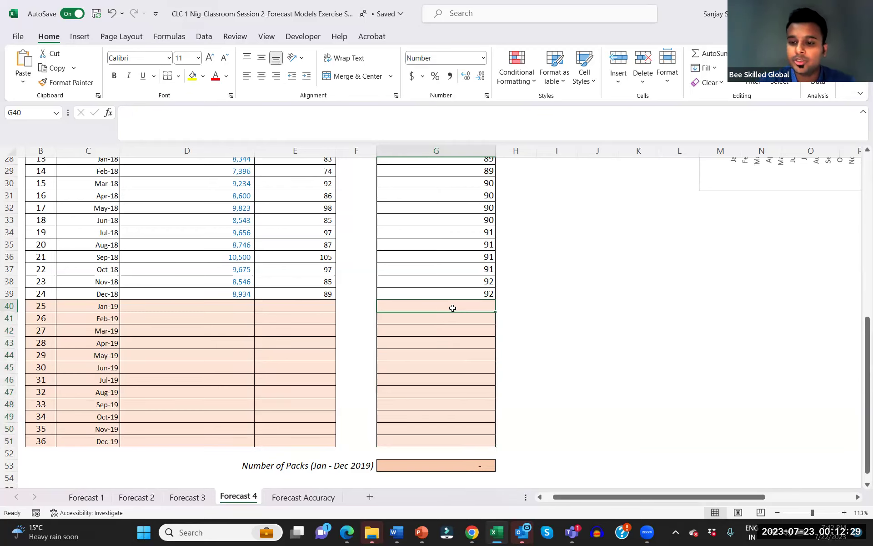
text(=tr)
key(BackSpace)
key(BackSpace)
key(BackSpace)
Start a TREND formula across G40:G51 with the packs dispensed in E16:E39 as the known ys.
key(shift+Down)
key(shift+Down)
key(shift+Down)
key(shift+Down)
key(shift+Down)
key(shift+Down)
key(shift+Down)
key(shift+Down)
key(shift+Down)
key(shift+Down)
key(shift+Down)
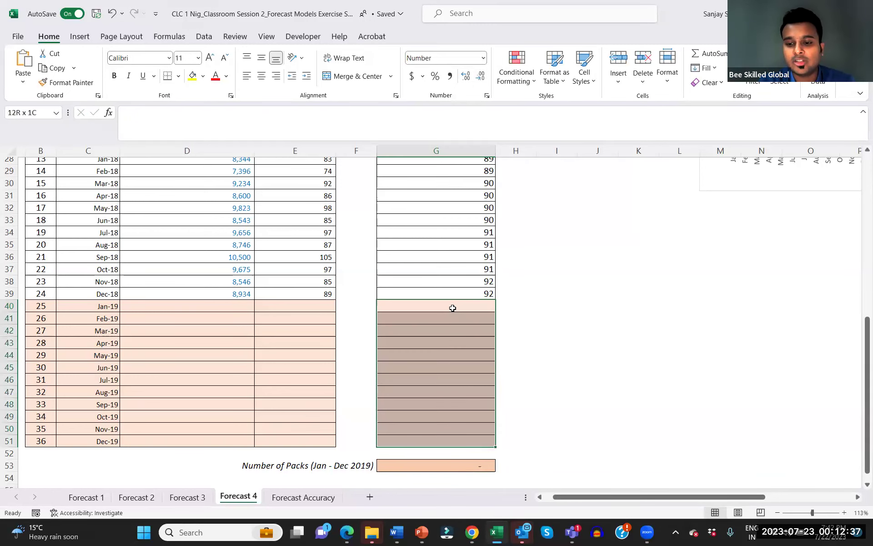
text(=trend()
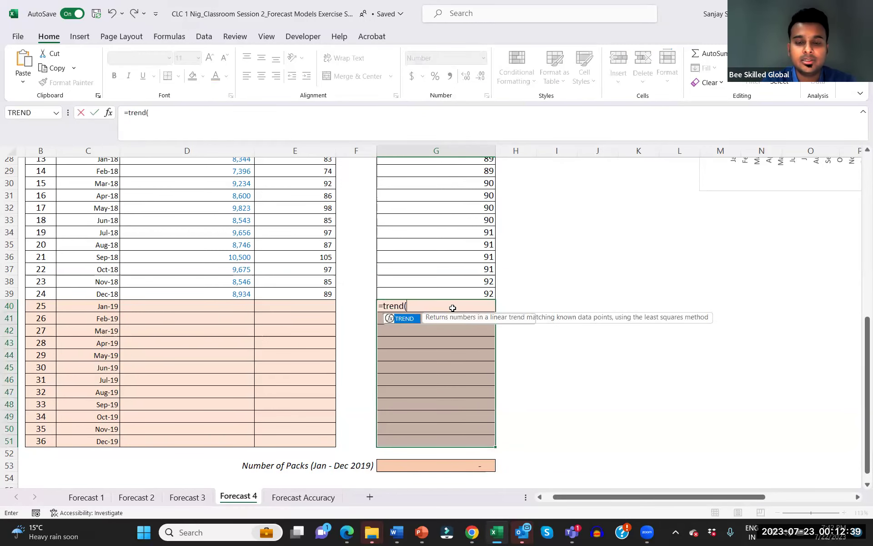
scroll(390, 301, up, 4)
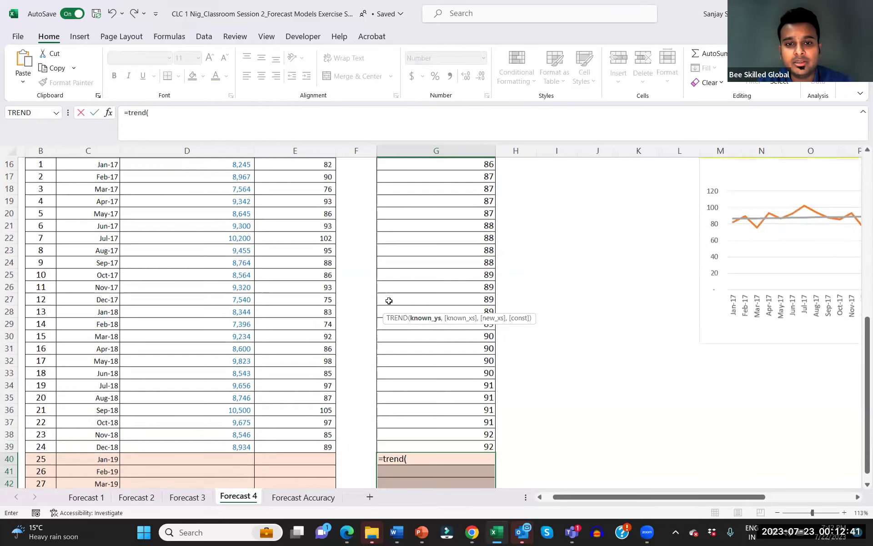
scroll(389, 301, up, 2)
scroll(389, 300, down, 1)
drag(318, 200, 312, 430)
text(,)
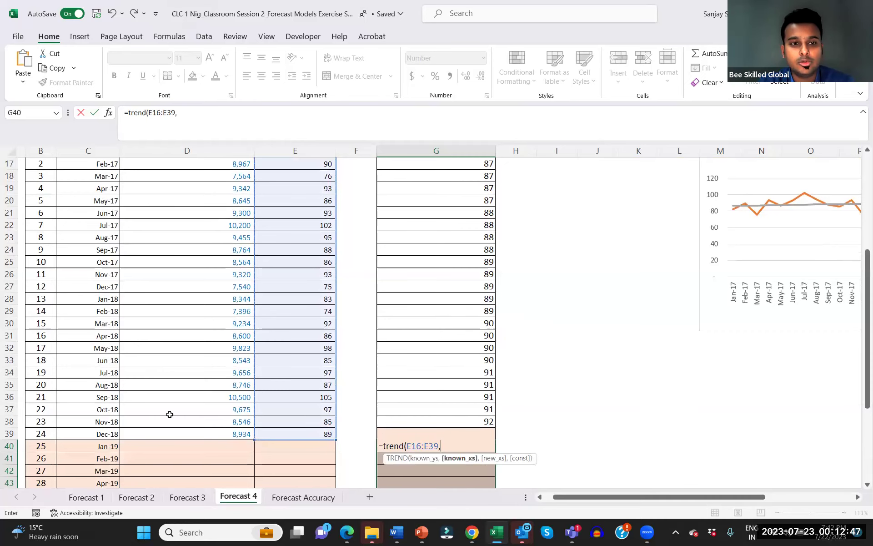
Complete the TREND array formula with periods B16:B39 as known xs and forecast periods B40:B51 as new xs.
scroll(127, 323, up, 2)
scroll(128, 323, left, 1)
drag(72, 173, 77, 451)
text(,)
scroll(76, 452, down, 1)
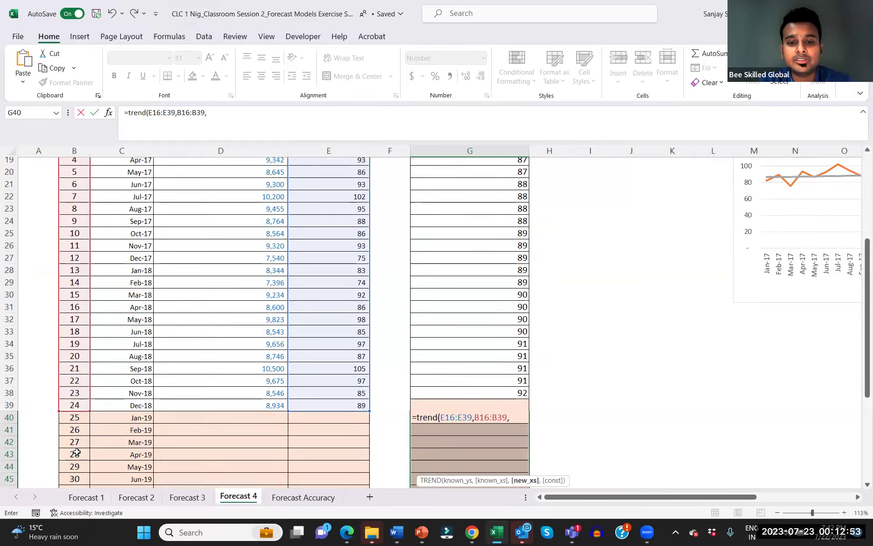
scroll(77, 451, down, 2)
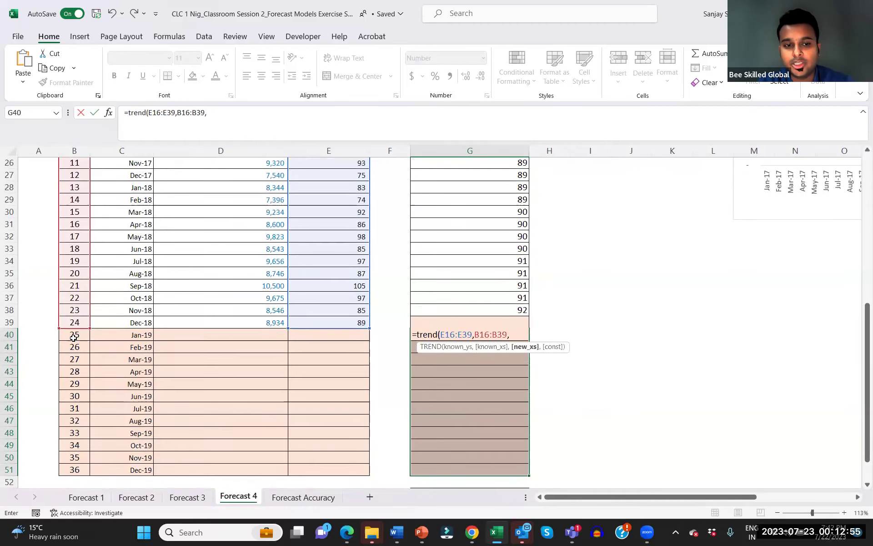
drag(73, 337, 76, 468)
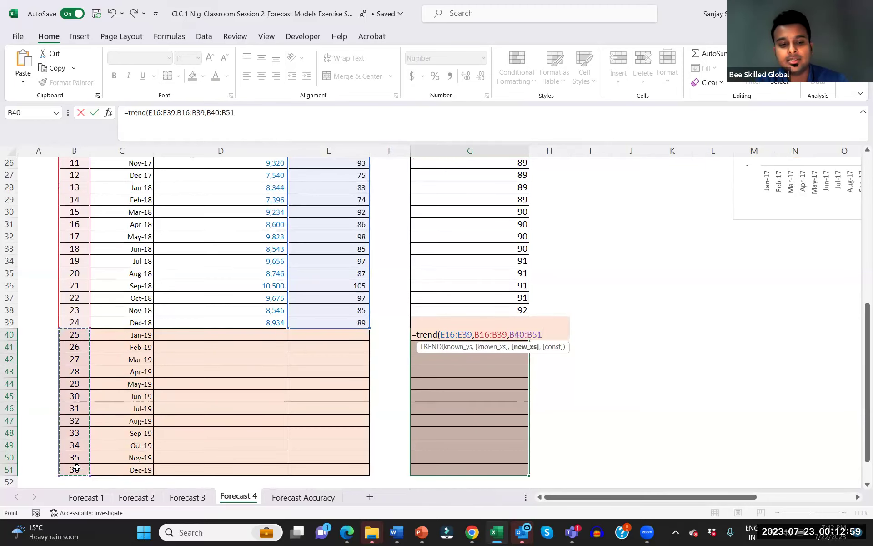
key(ctrl+shift+Return)
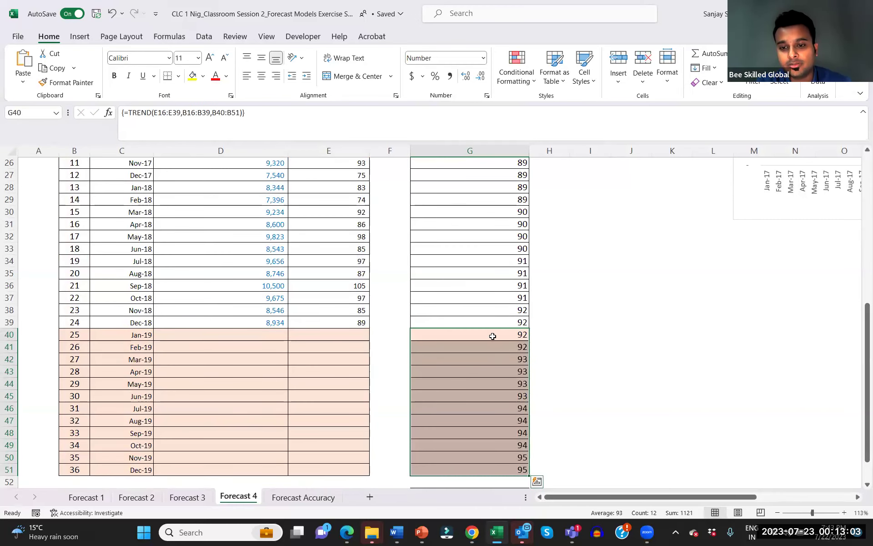
Review the Forecast 4 trend values from Jan-17 to Dec-19 and the total number of packs for 2019.
scroll(522, 258, up, 3)
scroll(523, 258, up, 2)
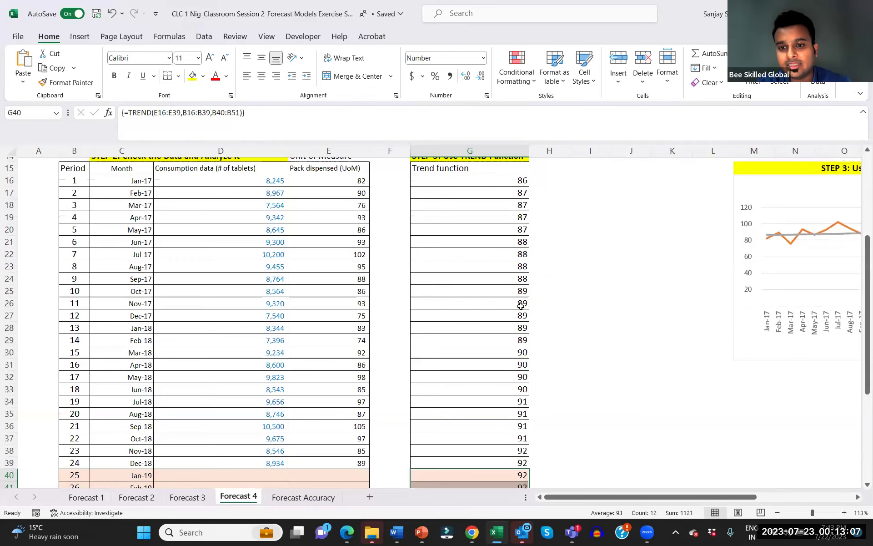
scroll(521, 306, down, 4)
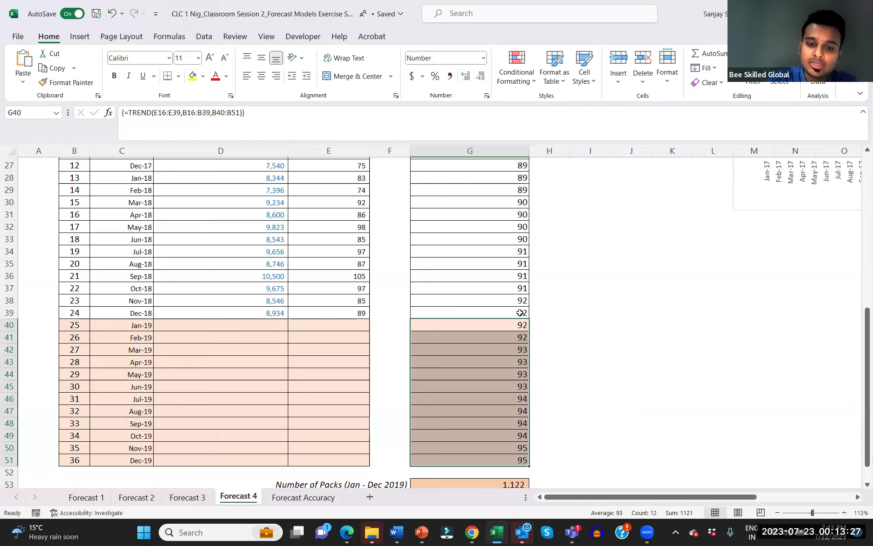
scroll(581, 373, down, 2)
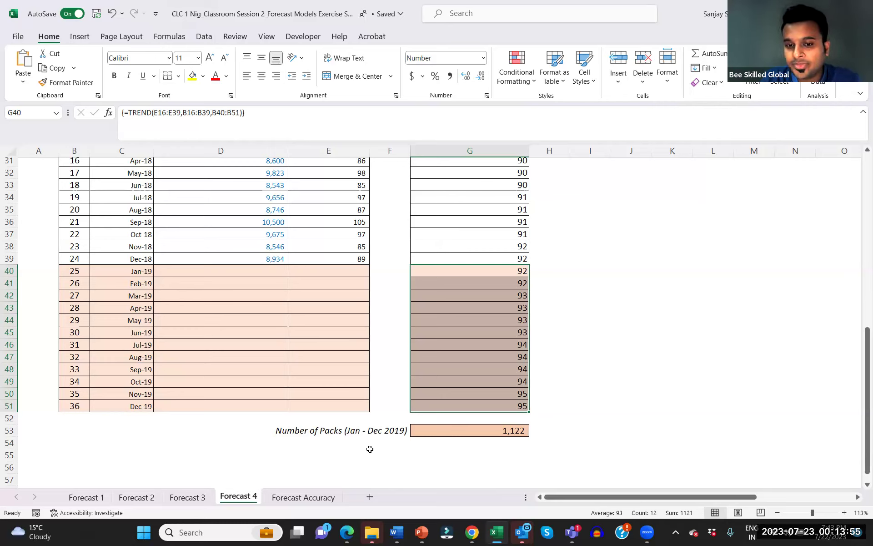
Review the Jan-19 to Dec-19 trend values and the 2017–2018 consumption data on the Forecast 4 sheet.
click(370, 450)
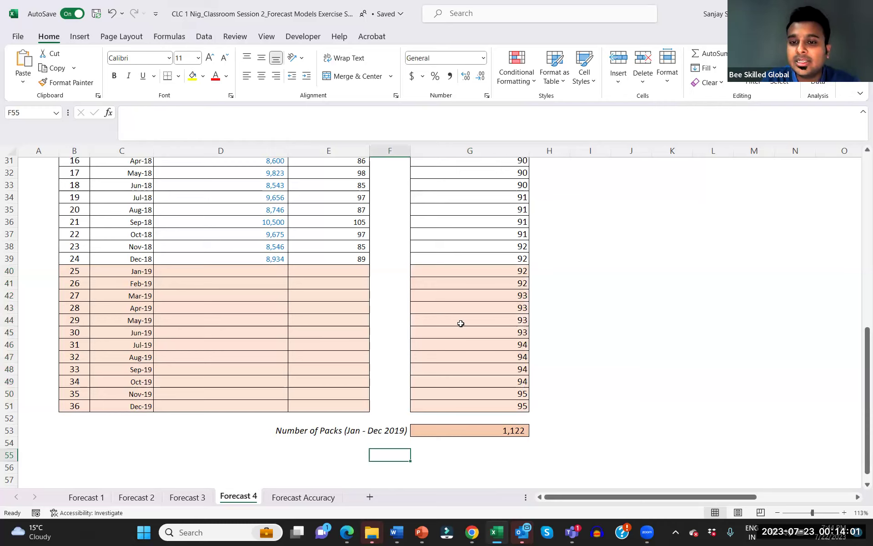
drag(502, 269, 496, 404)
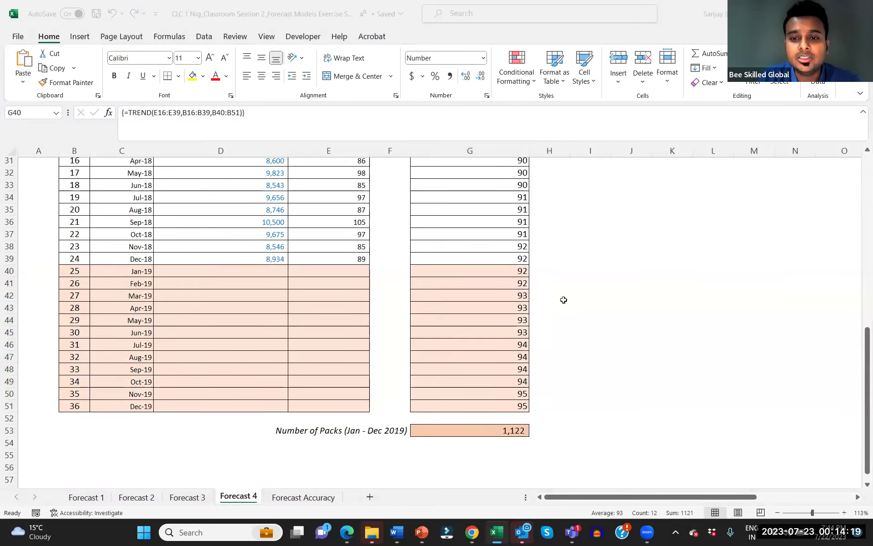
click(595, 293)
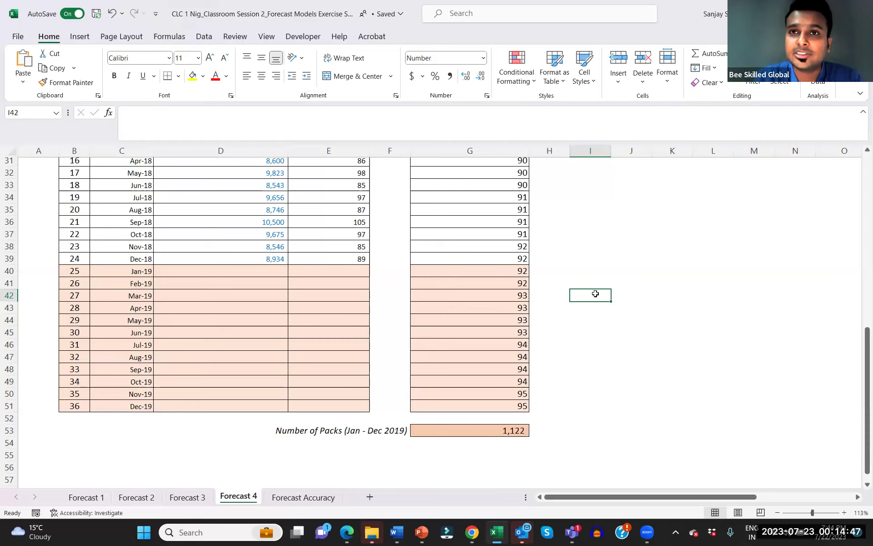
scroll(595, 294, up, 5)
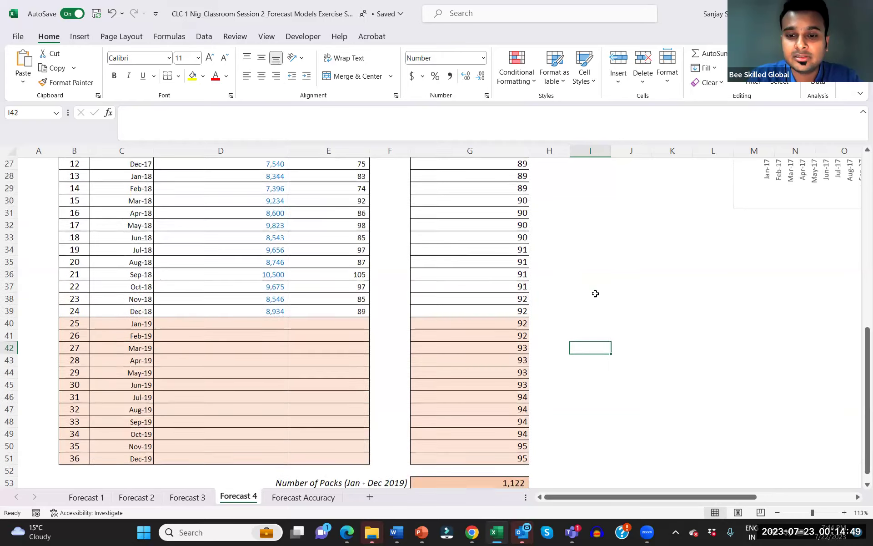
scroll(595, 294, up, 2)
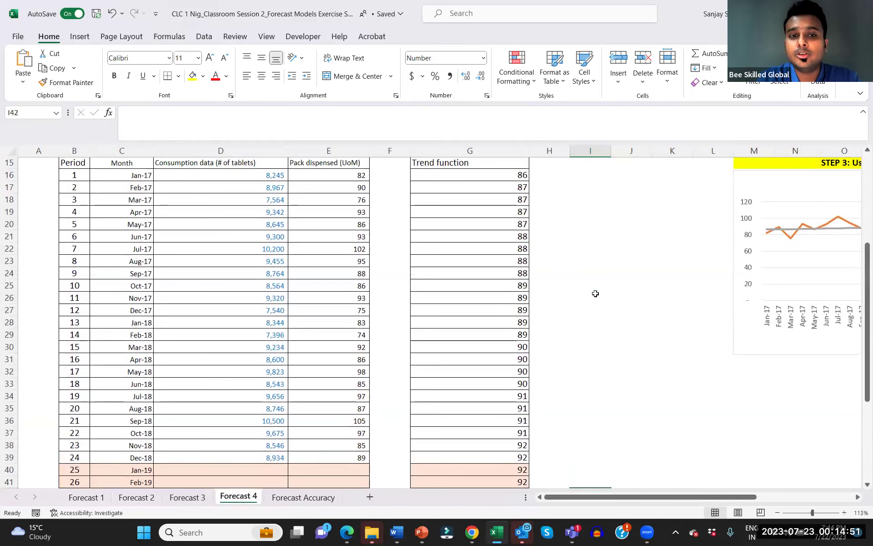
scroll(595, 293, down, 1)
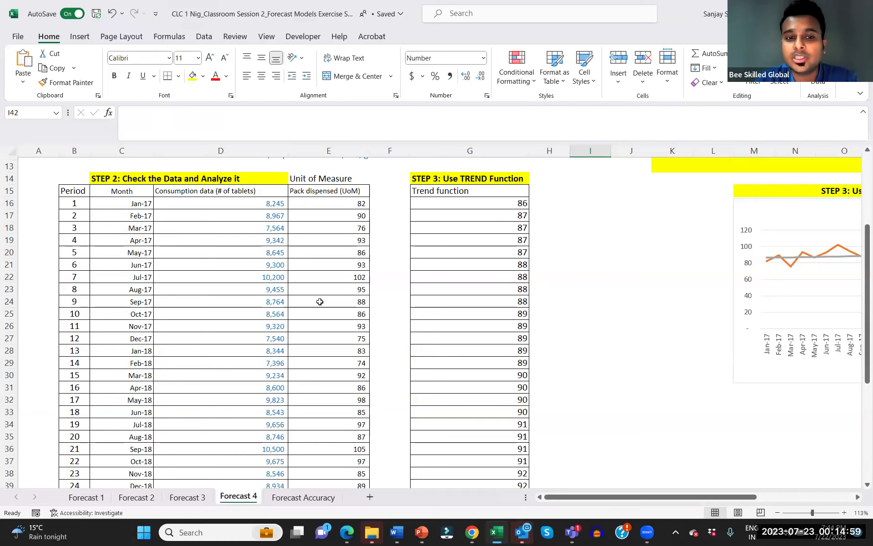
scroll(320, 301, down, 1)
scroll(320, 303, up, 1)
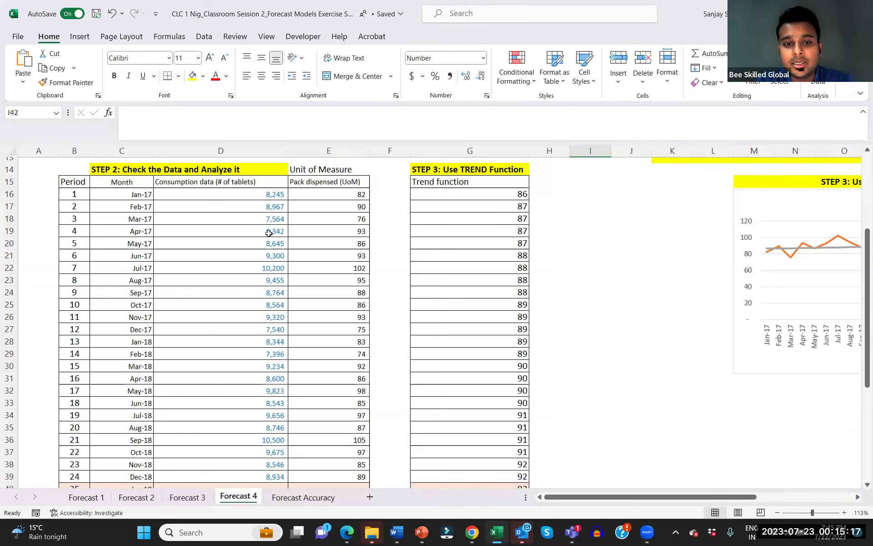
click(263, 268)
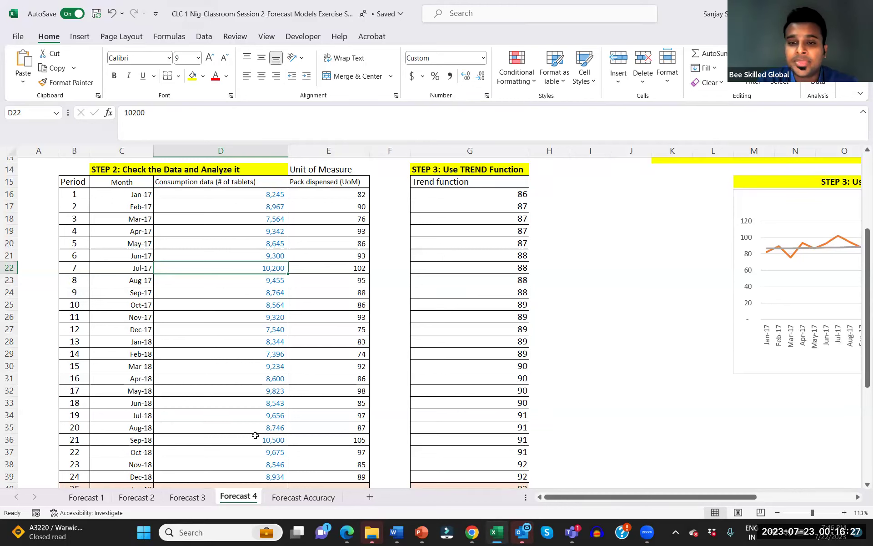
click(560, 182)
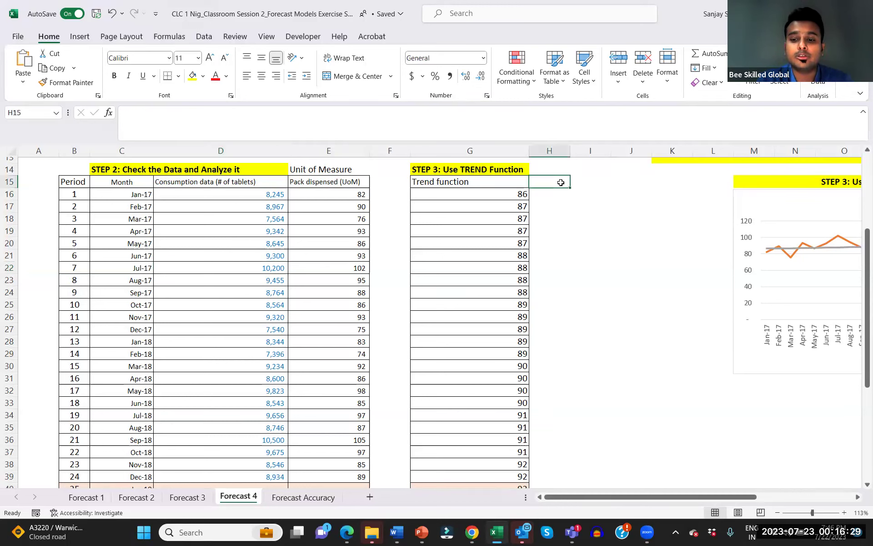
text(=fore)
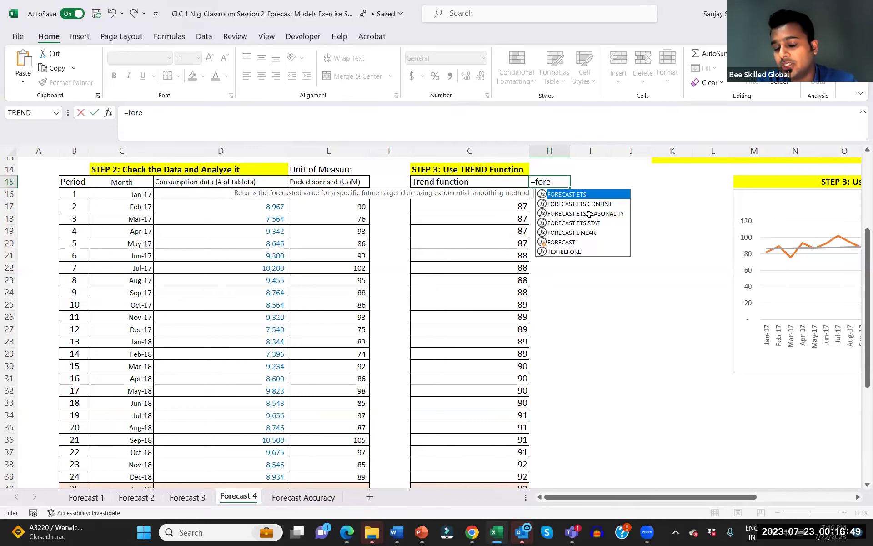
key(BackSpace)
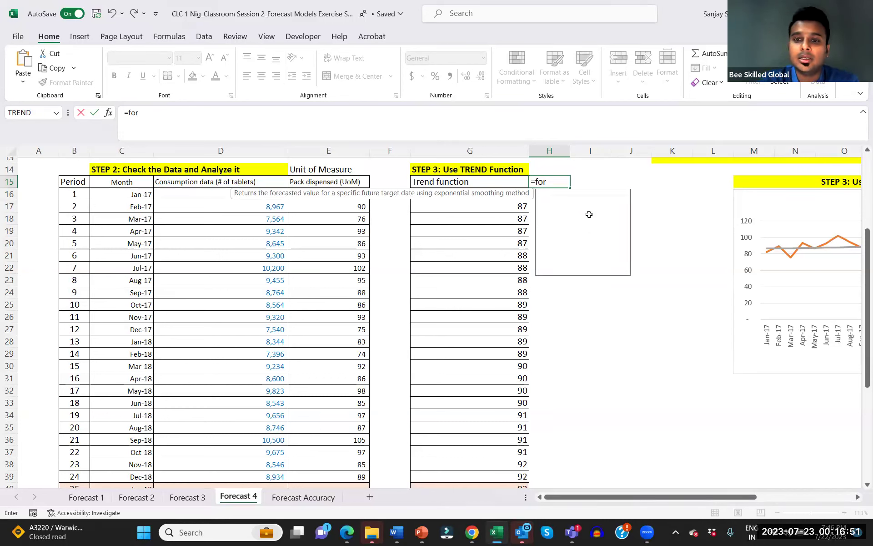
key(BackSpace)
key(BackSpace)
key(BackSpace)
key(BackSpace)
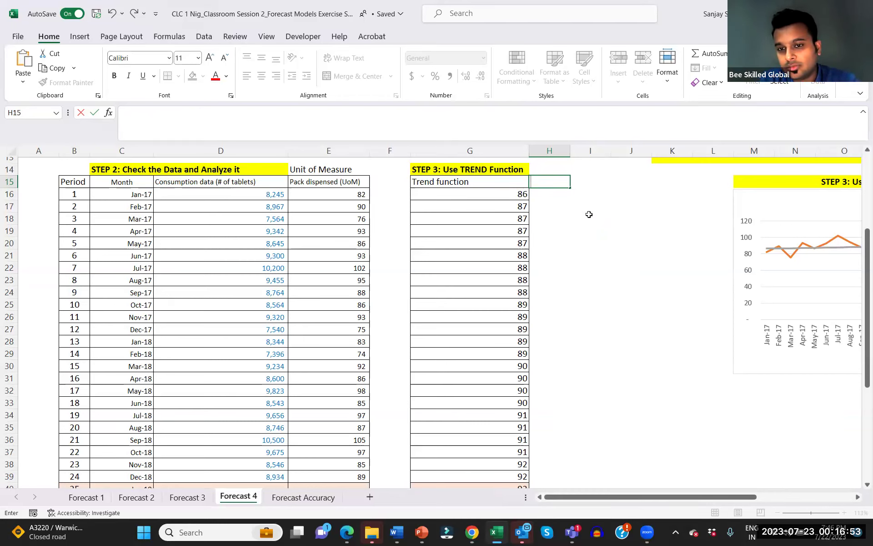
click(589, 215)
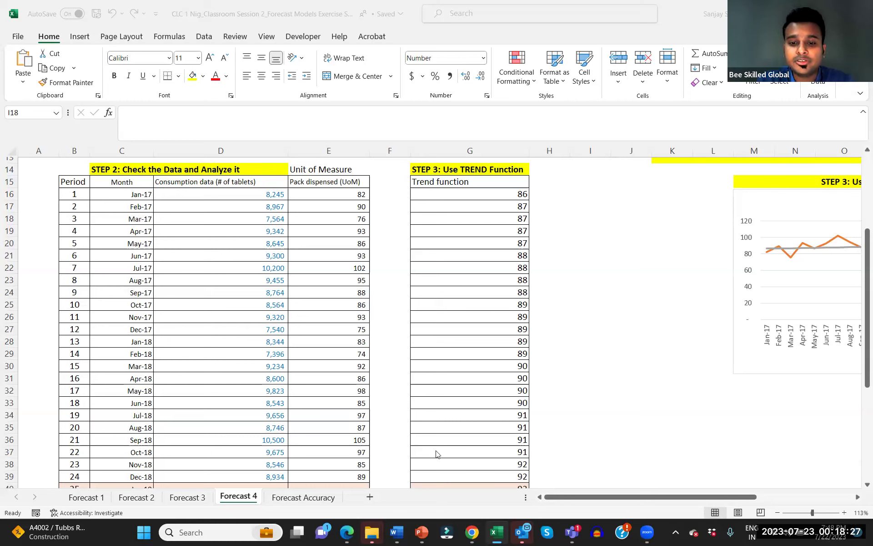
Switch to the PowerPoint slideshow and go back to the Introduction to Quantification Process slide.
mouse_move(422, 531)
click(452, 492)
click(455, 495)
click(454, 495)
key(Left)
key(Left)
key(Left)
key(Left)
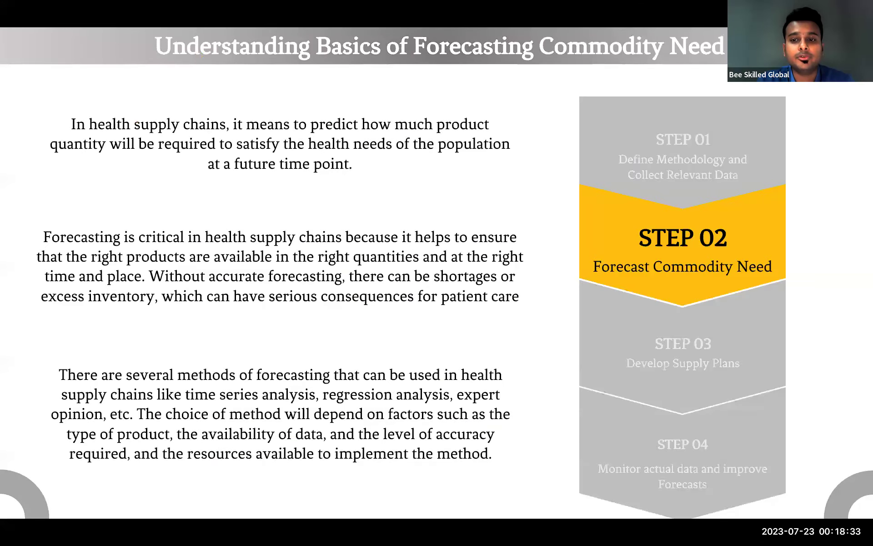
key(Left)
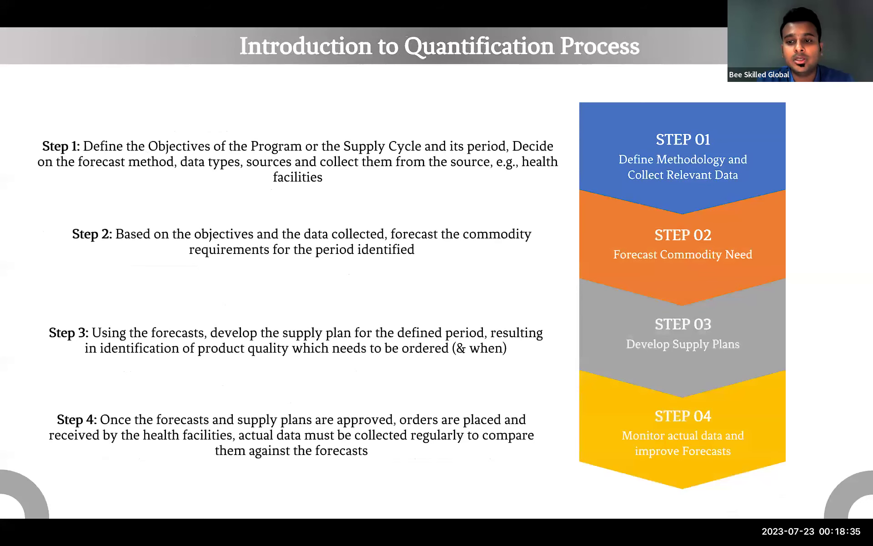
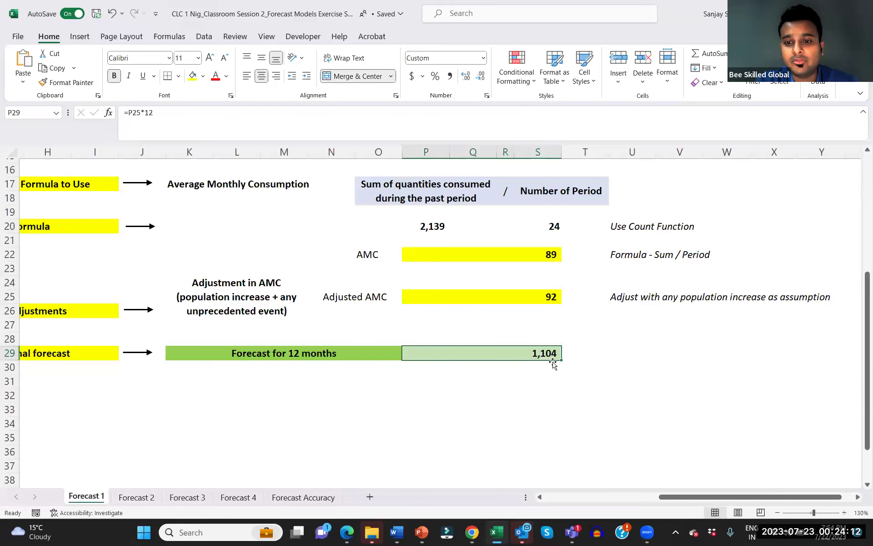
Review the Forecast 1 (AMC) monthly values and their total on the Forecast Accuracy sheet of the Excel workbook.
click(303, 497)
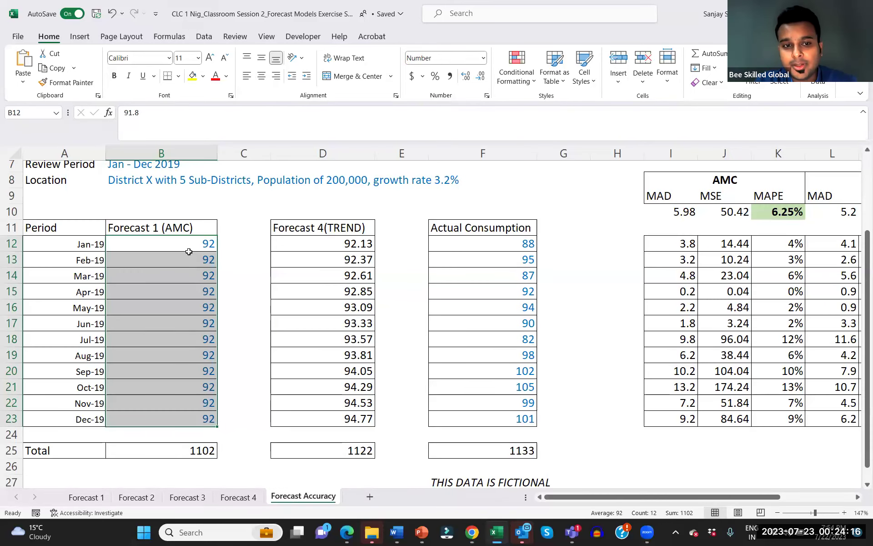
click(186, 248)
key(Down)
key(Down)
key(Down)
key(Down)
key(Down)
key(Down)
key(Down)
key(Down)
key(Down)
key(Down)
key(Down)
key(Down)
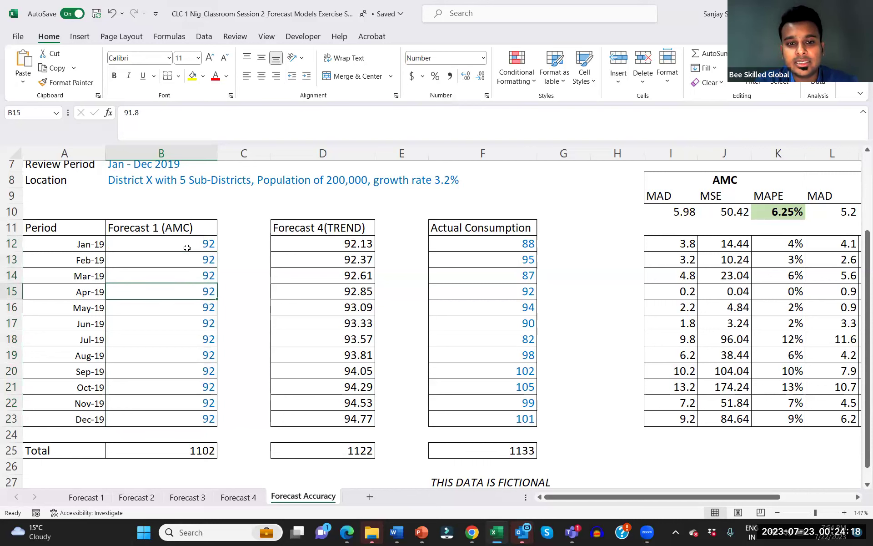
key(Down)
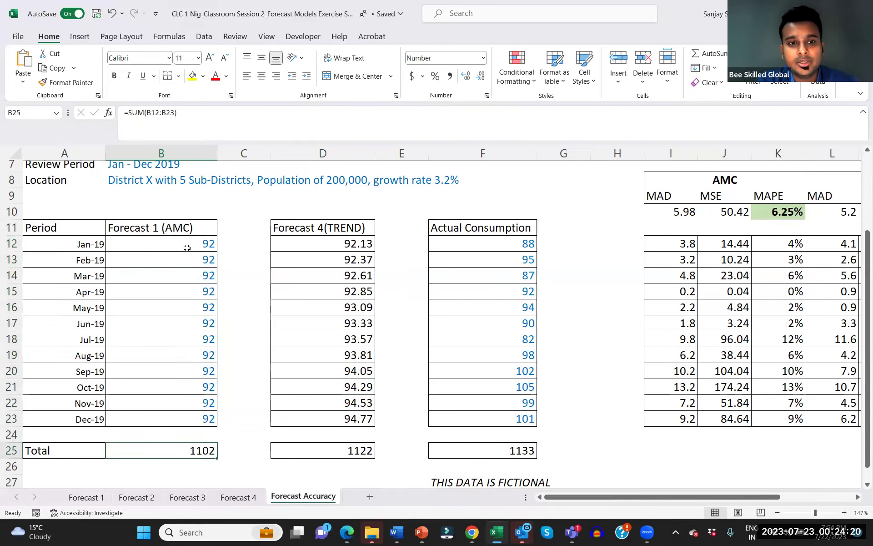
Set the Jan-19 Forecast 1 (AMC) value in B12 to the formula =1104/12.
key(Up)
key(Up)
key(Up)
key(Up)
key(Up)
key(Up)
key(Up)
key(Up)
key(Up)
key(Up)
key(Up)
key(Up)
key(Up)
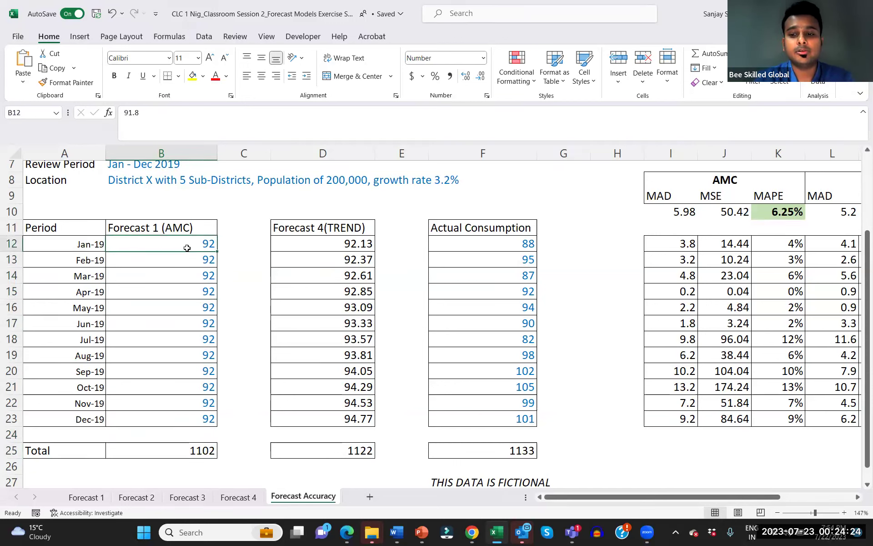
text(=1104)
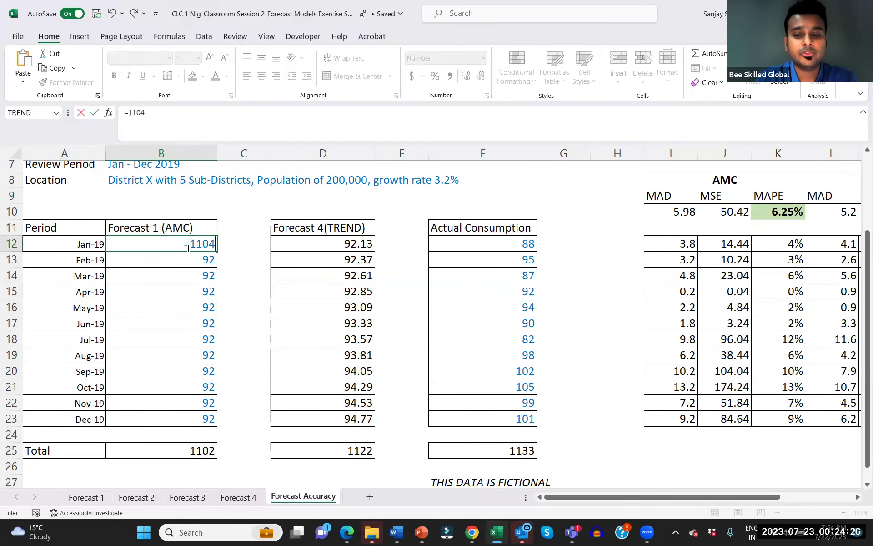
text(/12)
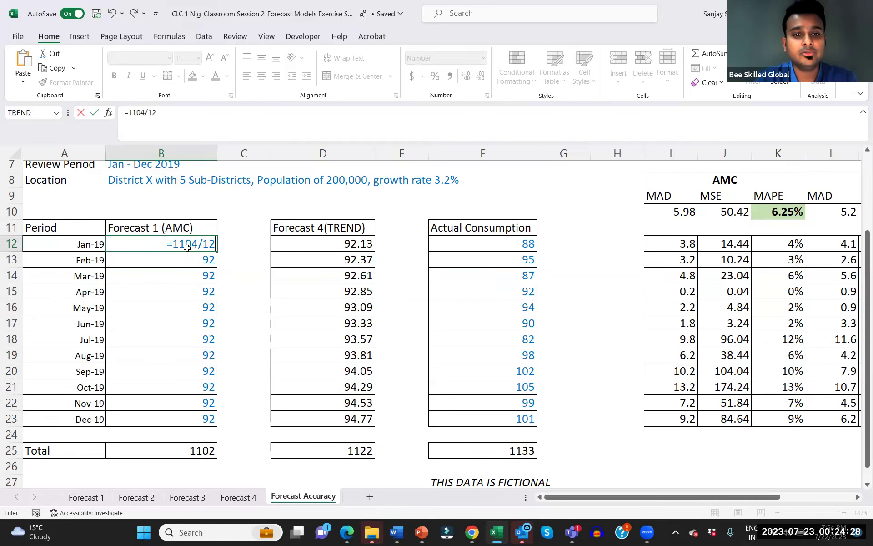
key(Return)
key(Up)
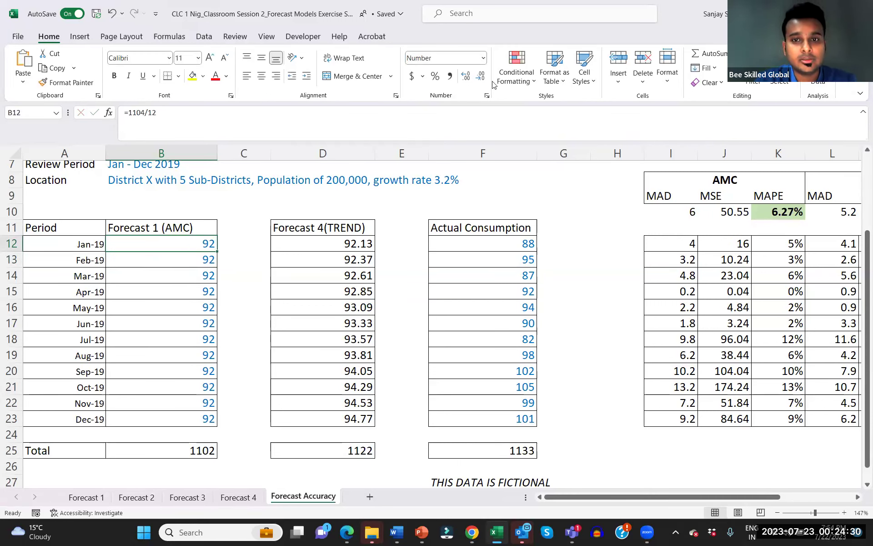
click(469, 80)
click(480, 77)
Copy the Jan-19 AMC formula from B12 into the Feb-19 to Dec-19 cells B13:B23, and check the column total.
key(ctrl+c)
key(Down)
key(shift+Down)
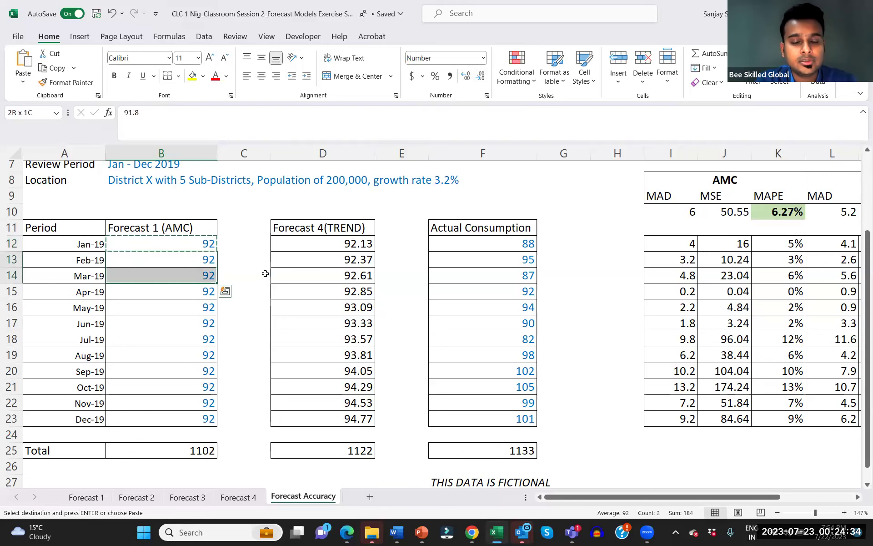
key(shift+Down)
key(shift+Down)
key(shift+Down)
key(shift+Down)
key(shift+Down)
key(shift+Down)
key(shift+Down)
key(shift+Down)
key(shift+Down)
key(shift+Down)
key(shift+Up)
key(ctrl+v)
key(Escape)
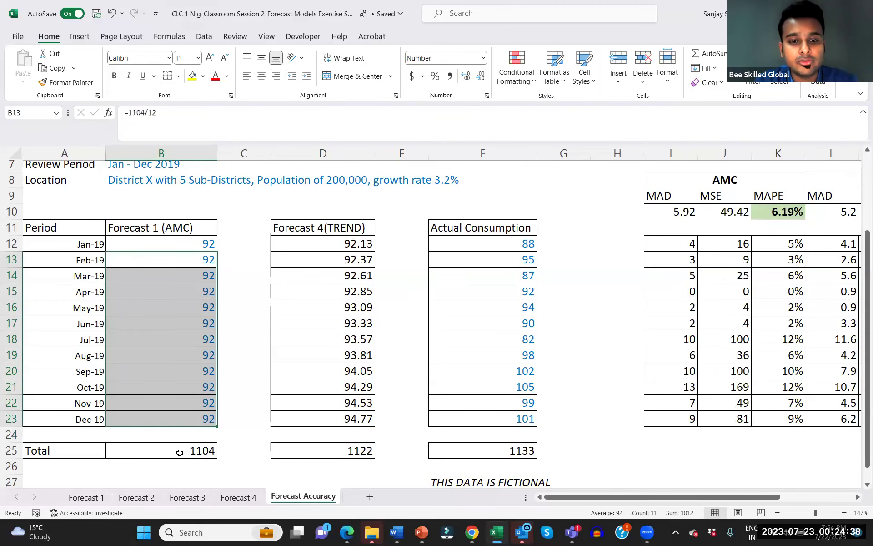
click(180, 452)
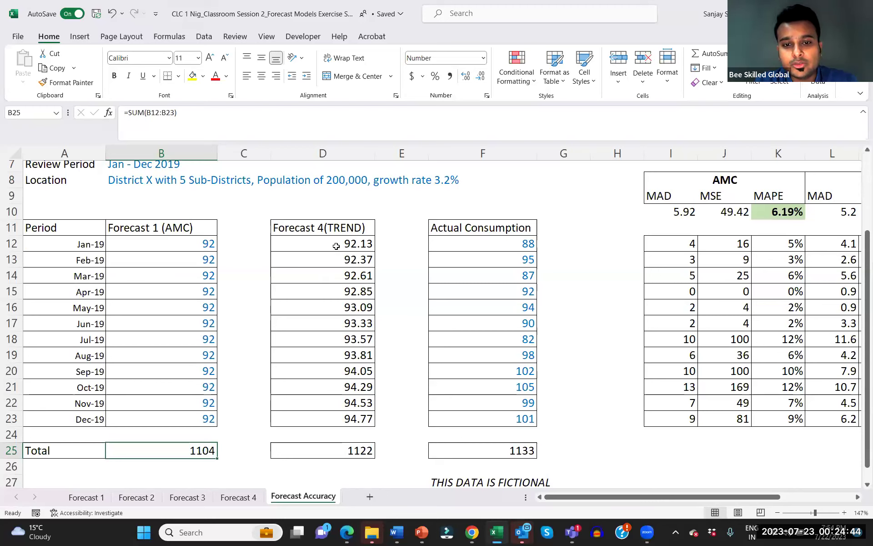
Compare the Forecast 4 (TREND) values in D12:D23 and their total with the source range G40:G51 on Forecast 4.
drag(335, 246, 332, 425)
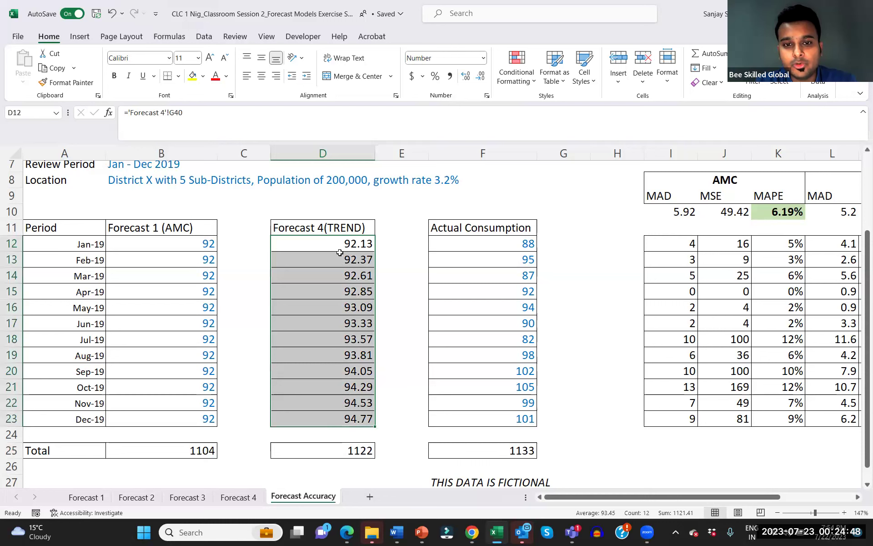
click(341, 451)
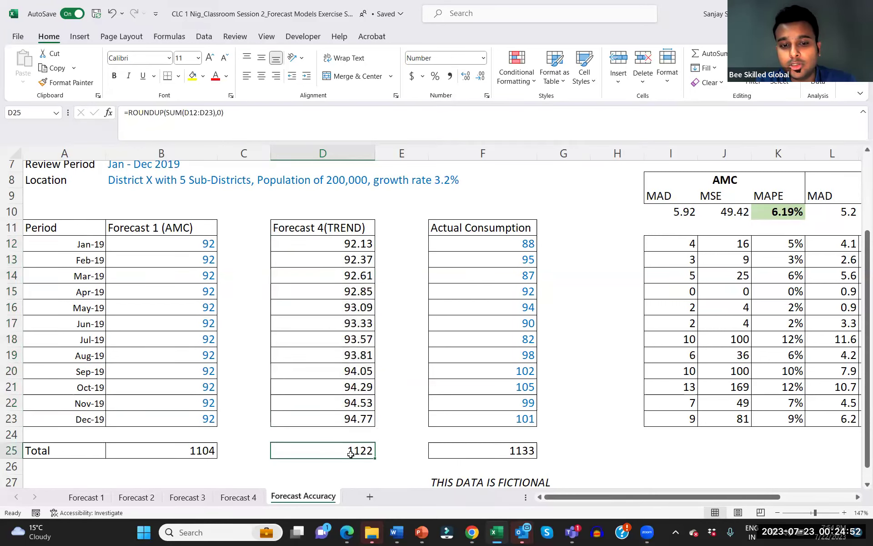
click(348, 244)
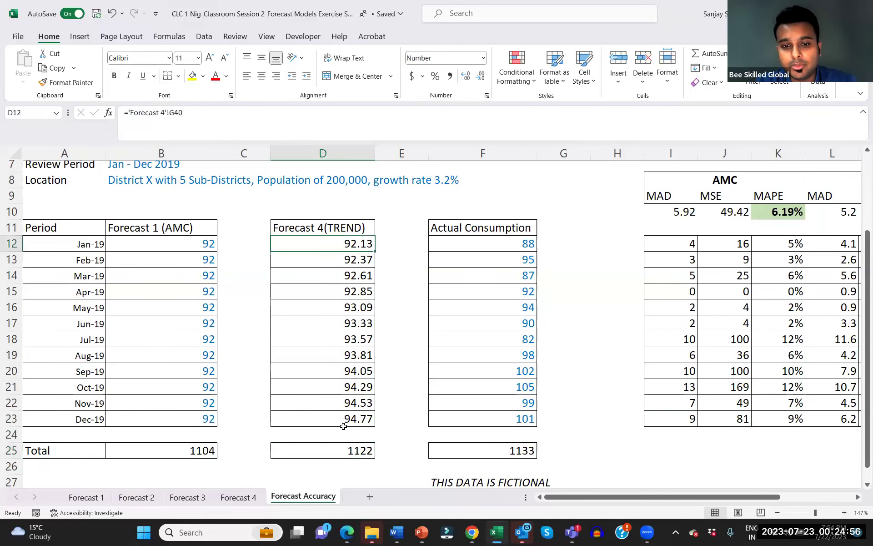
click(240, 498)
scroll(361, 403, down, 5)
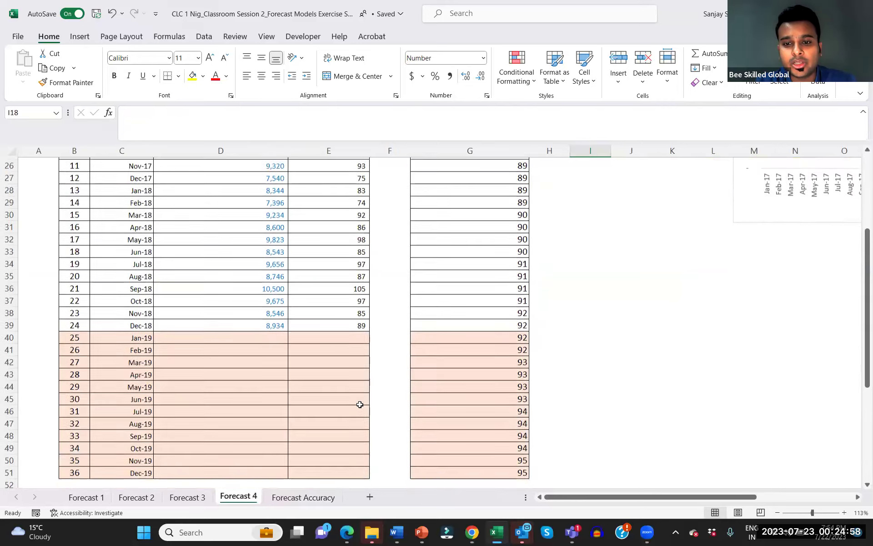
drag(492, 287, 492, 423)
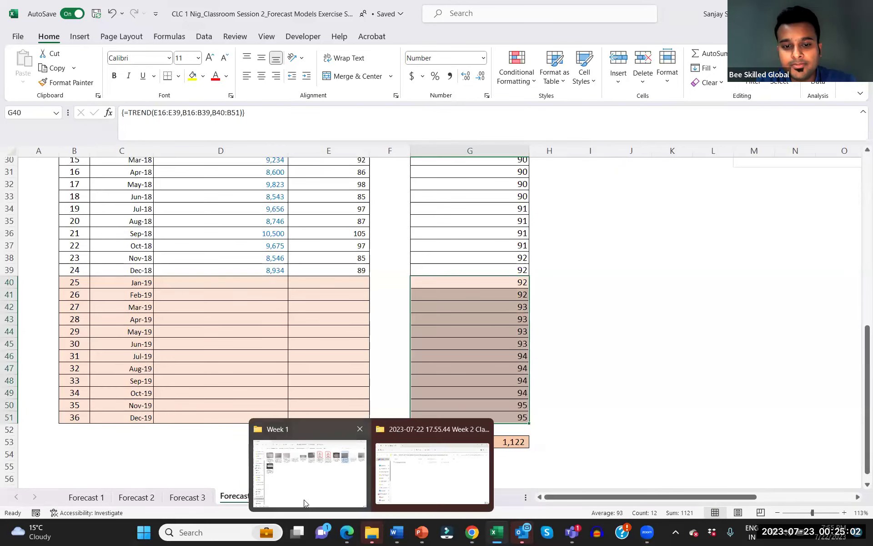
click(300, 497)
drag(331, 244, 321, 415)
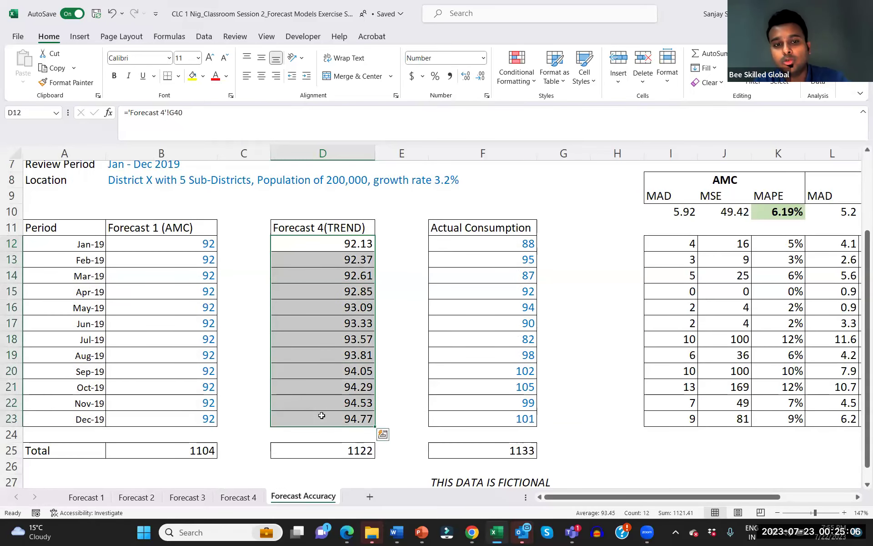
Review the actual consumption values in F12:F23 and the note below them on the Forecast Accuracy sheet.
click(404, 291)
drag(497, 243, 506, 416)
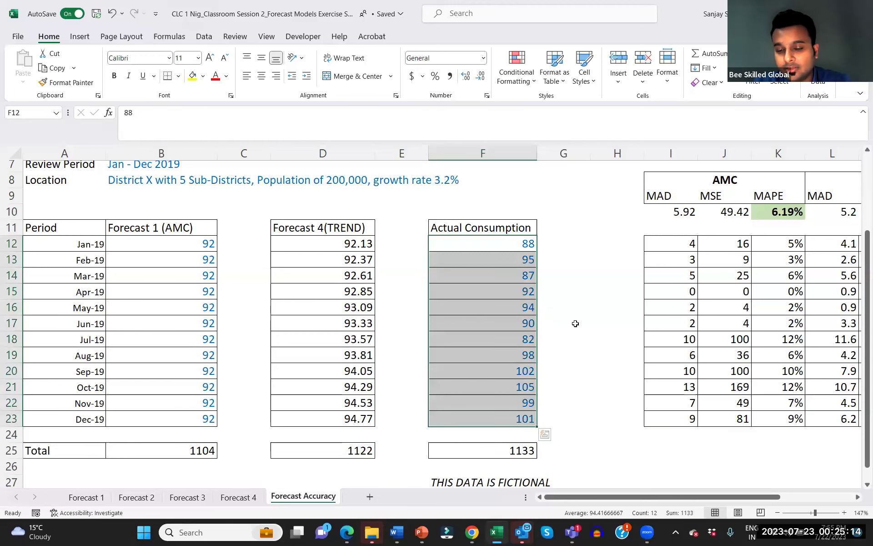
scroll(575, 323, down, 2)
click(491, 424)
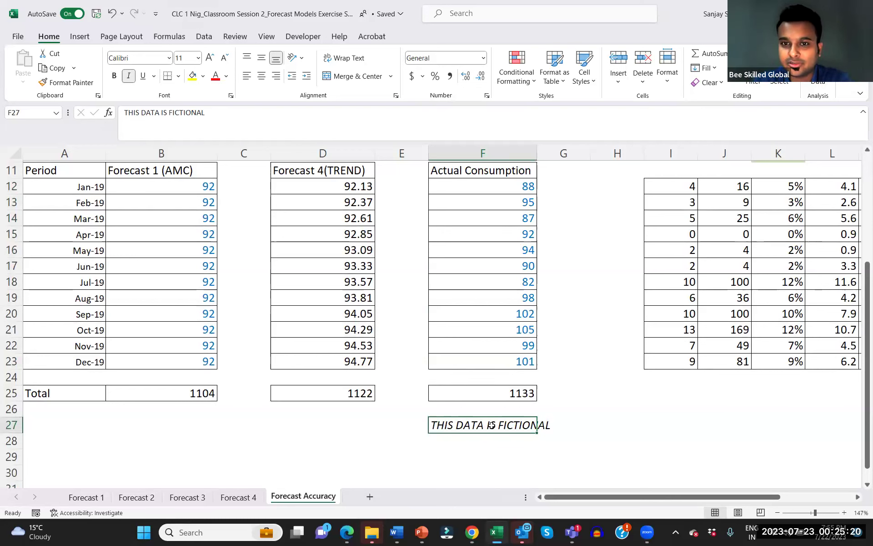
drag(488, 187, 474, 357)
click(557, 309)
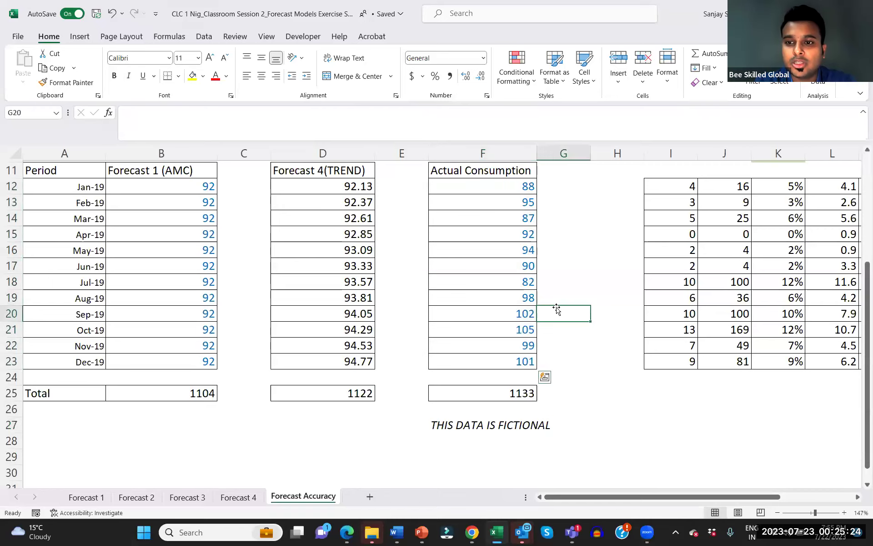
Review the MAD, MSE and MAPE error-measure headings under the AMC and TREND groups on the Forecast Accuracy sheet.
scroll(556, 309, up, 2)
scroll(557, 309, right, 4)
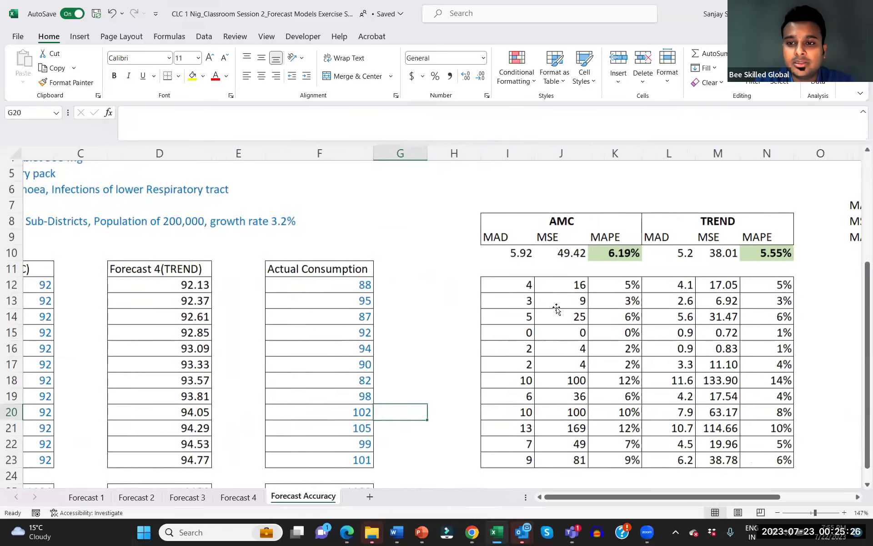
scroll(556, 309, down, 2)
scroll(557, 309, right, 1)
click(475, 207)
click(501, 208)
click(547, 208)
click(448, 209)
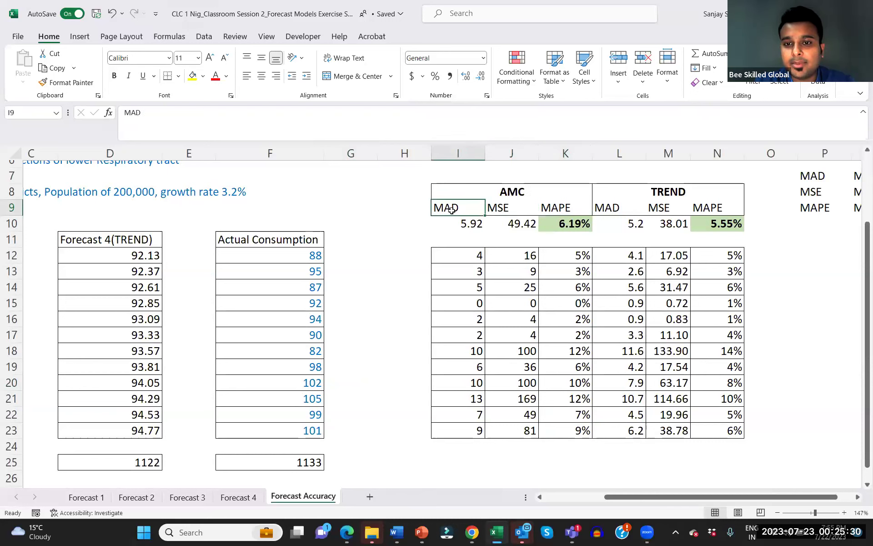
click(499, 209)
click(564, 207)
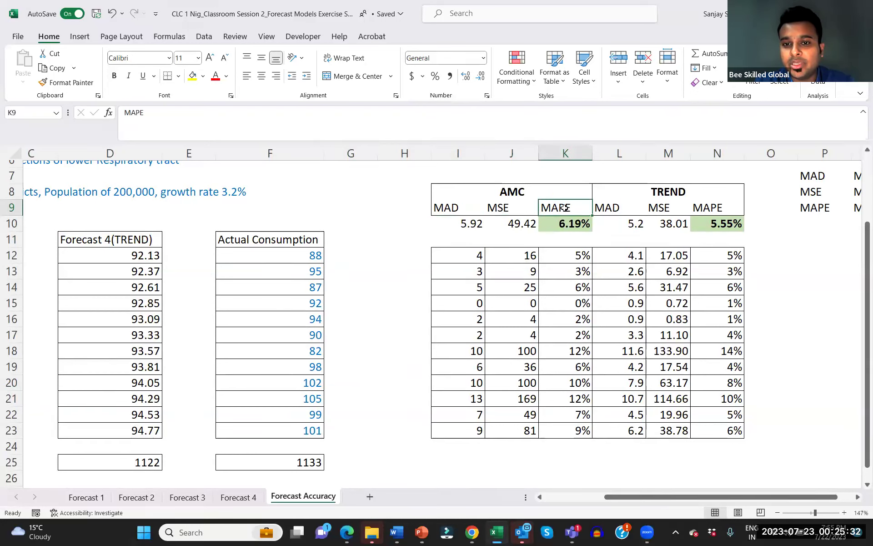
click(438, 207)
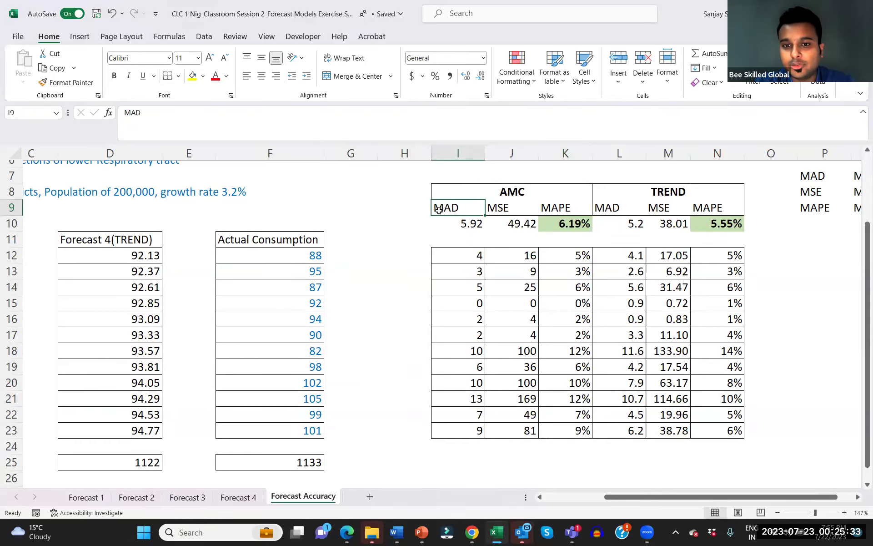
click(498, 208)
click(563, 208)
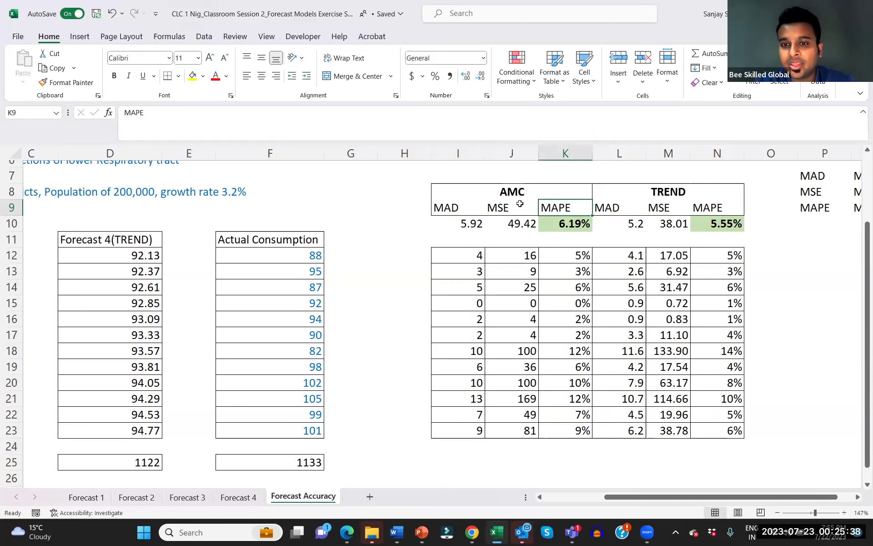
click(514, 191)
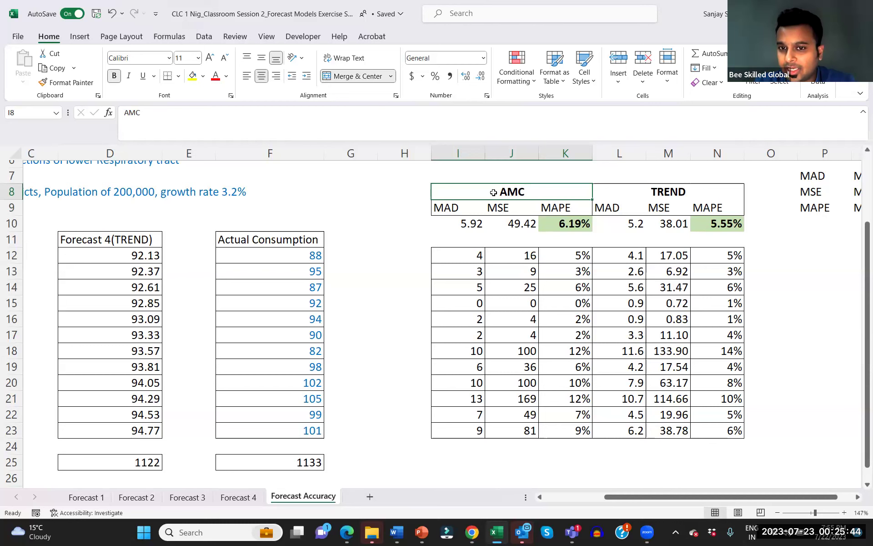
click(632, 196)
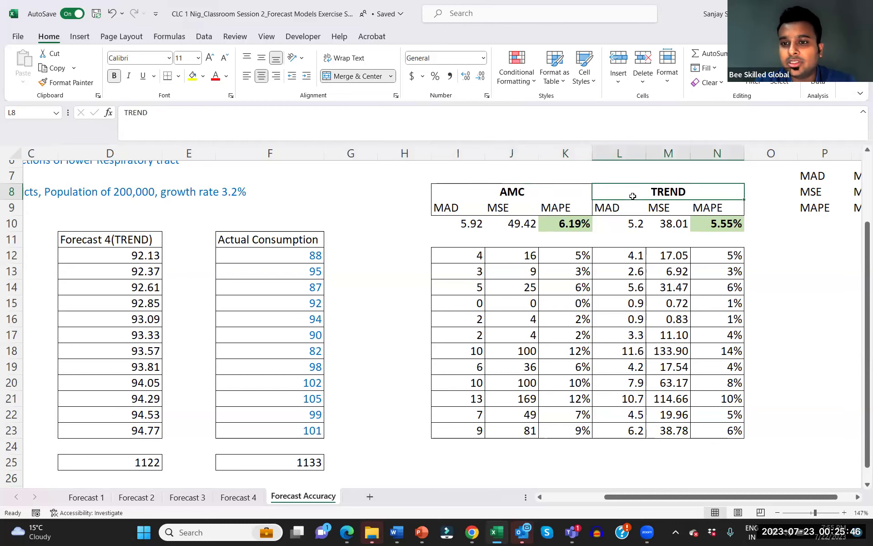
Re-enter the Jan-19 AMC absolute deviation in I12 as =ABS(F12-B12), actual consumption minus Forecast 1.
click(461, 254)
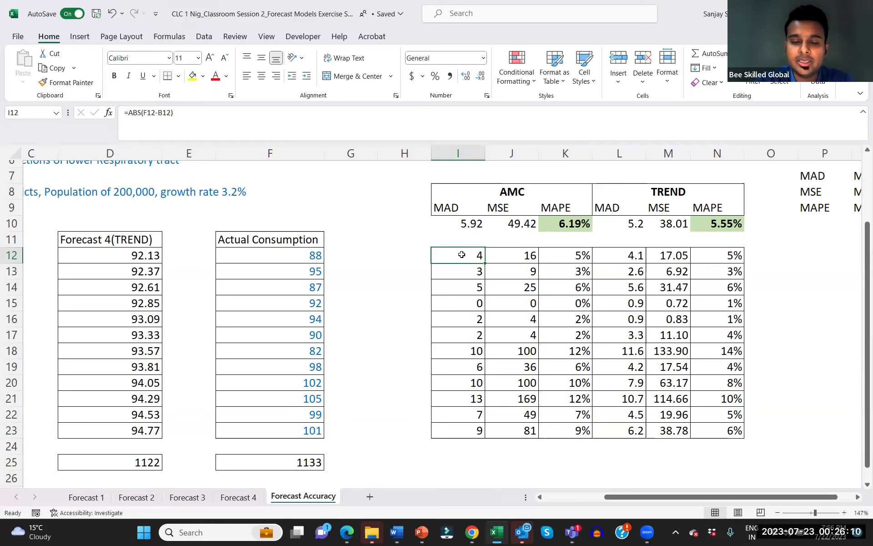
double_click(462, 254)
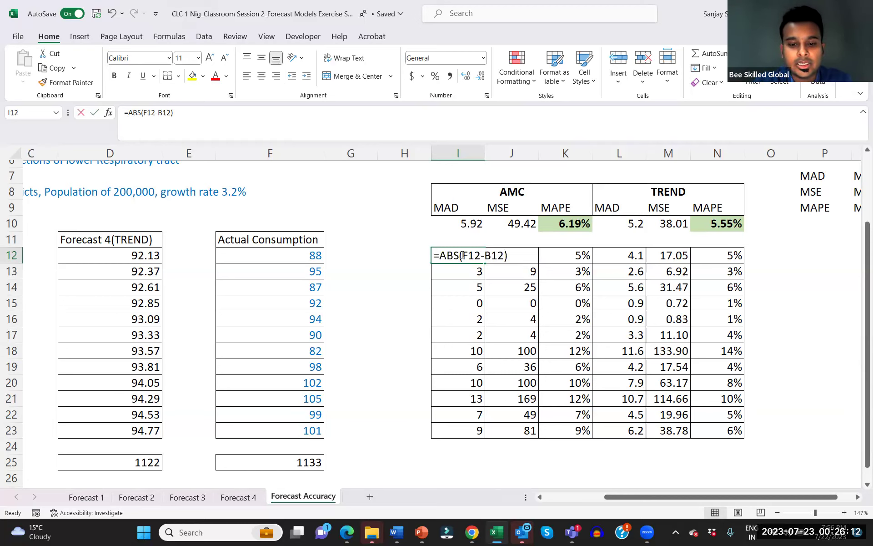
text(=abs()
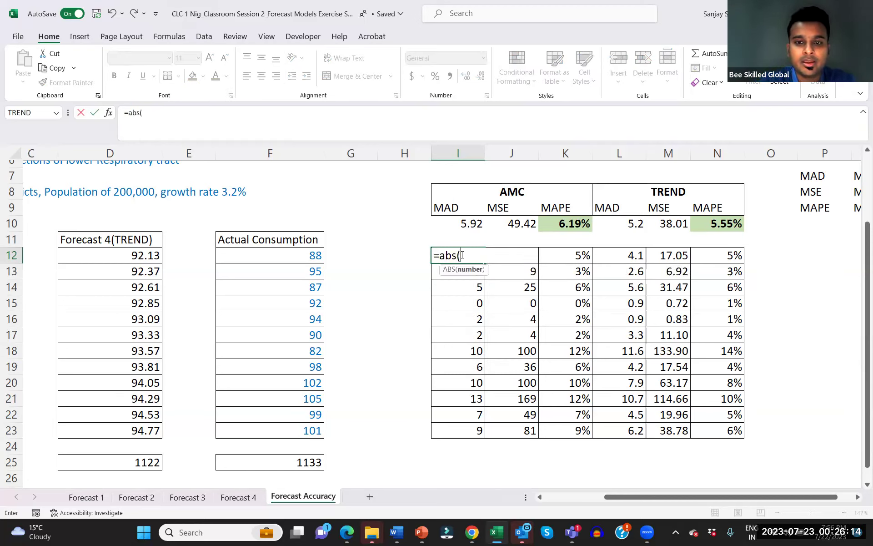
click(304, 258)
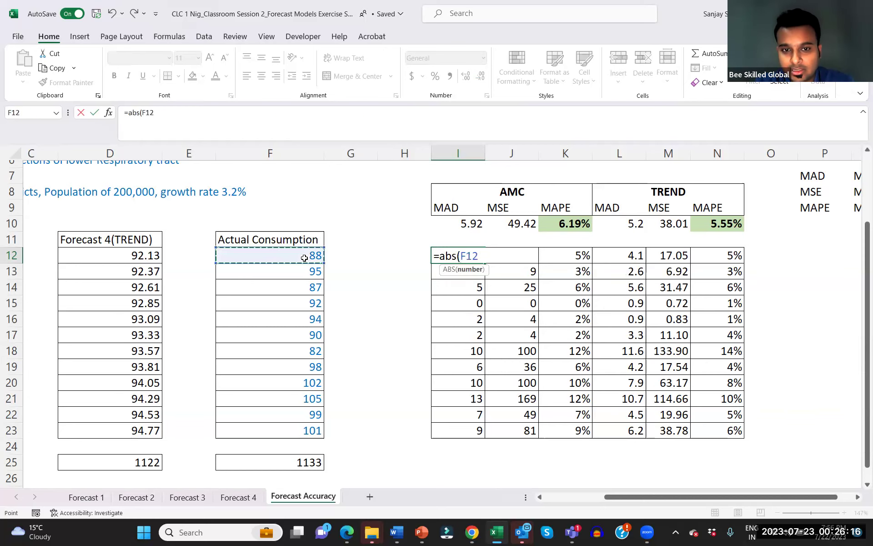
text(-)
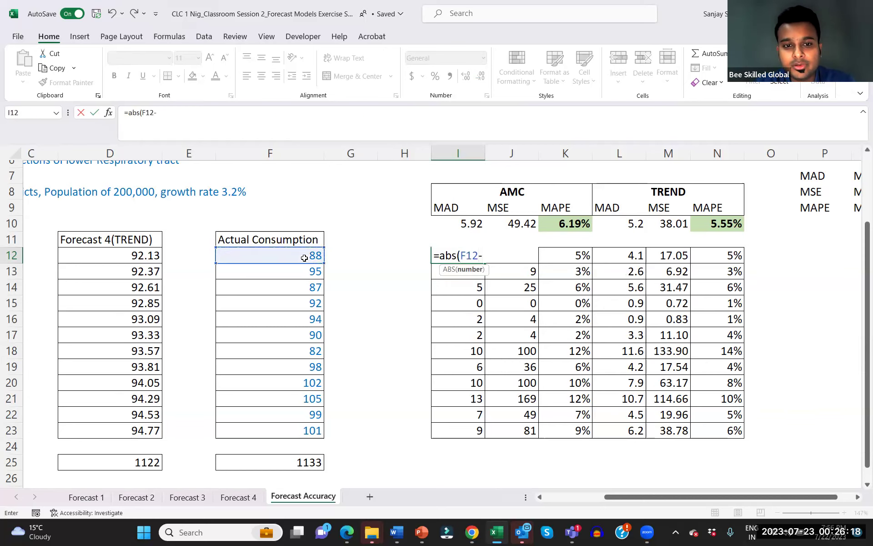
scroll(305, 258, left, 3)
click(88, 257)
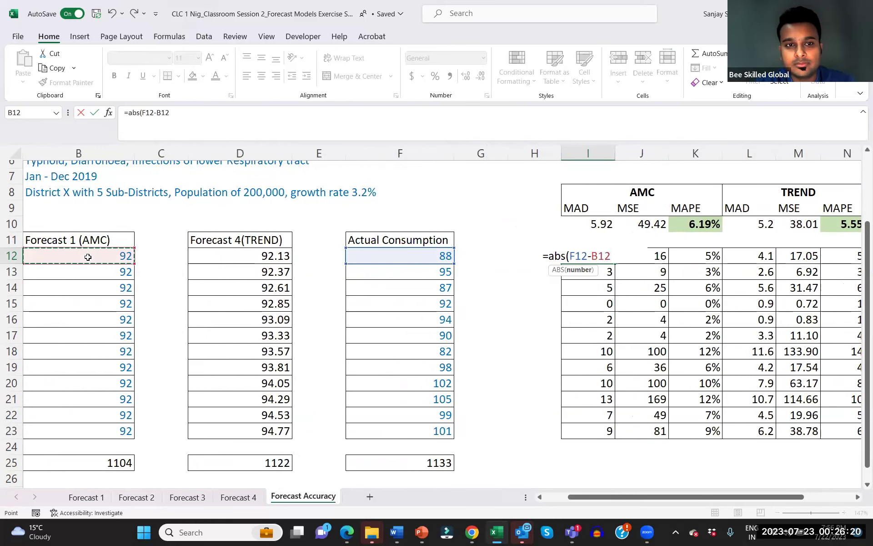
text())
key(ctrl+Return)
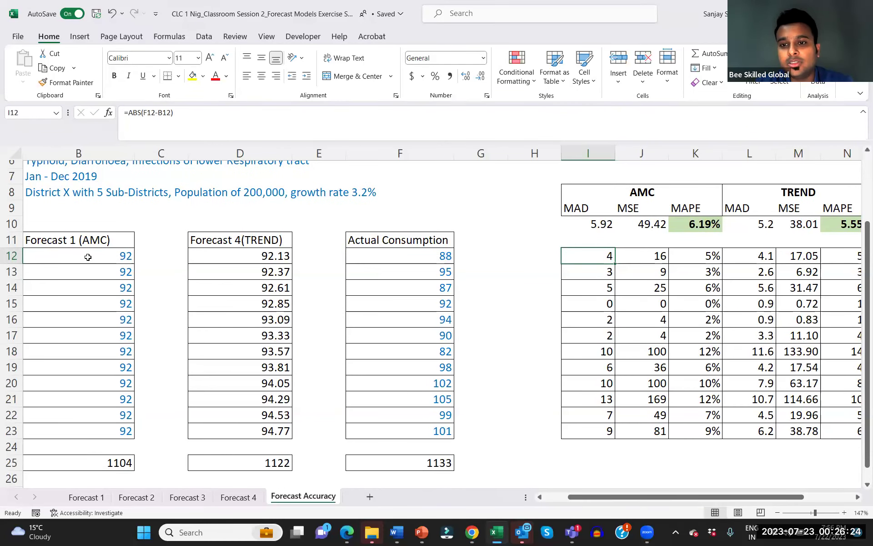
Check the monthly AMC absolute deviation formulas down column I and the averaged MAD formula in I10.
key(Left)
key(Left)
key(Left)
key(Right)
key(Right)
key(Right)
key(Down)
key(Down)
key(Down)
key(Down)
key(Down)
key(Down)
key(Down)
key(Down)
key(Down)
key(Down)
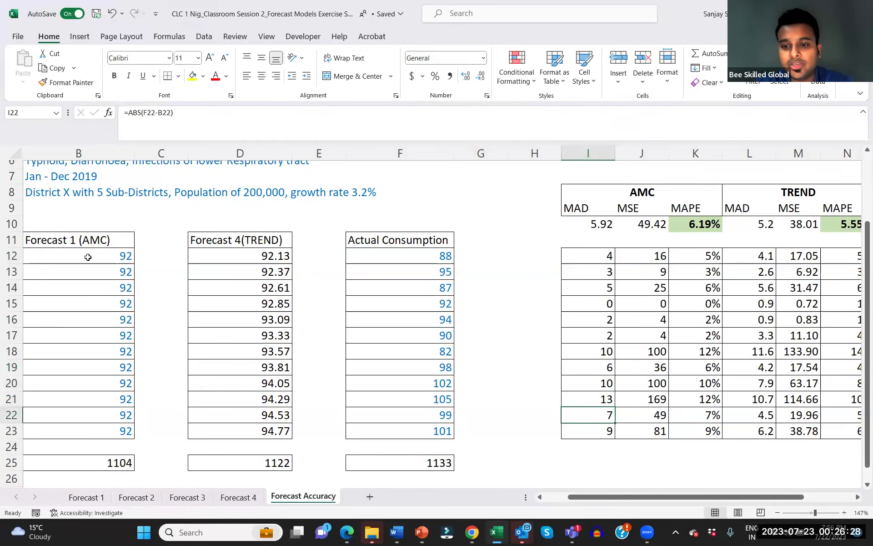
key(Up)
key(Up)
key(Up)
key(Up)
key(Up)
key(Up)
key(Up)
key(Up)
key(Up)
key(Up)
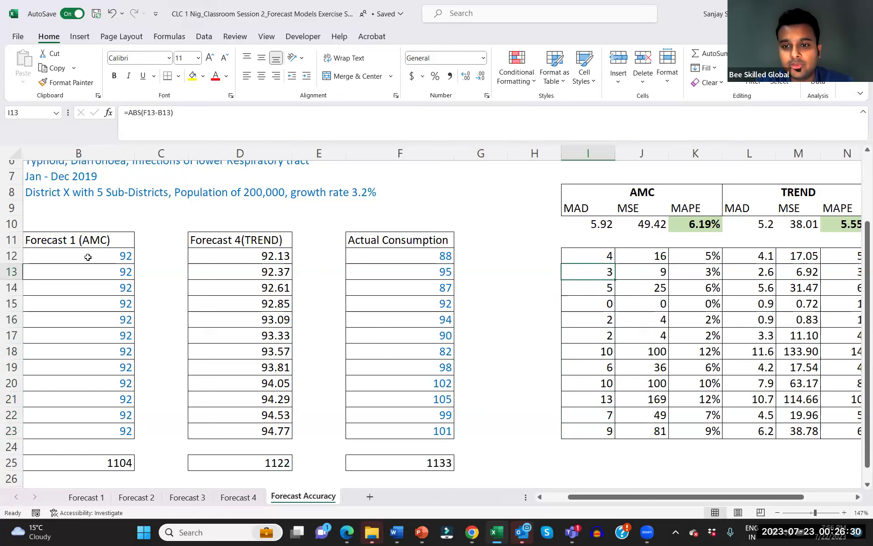
key(Up)
key(Up)
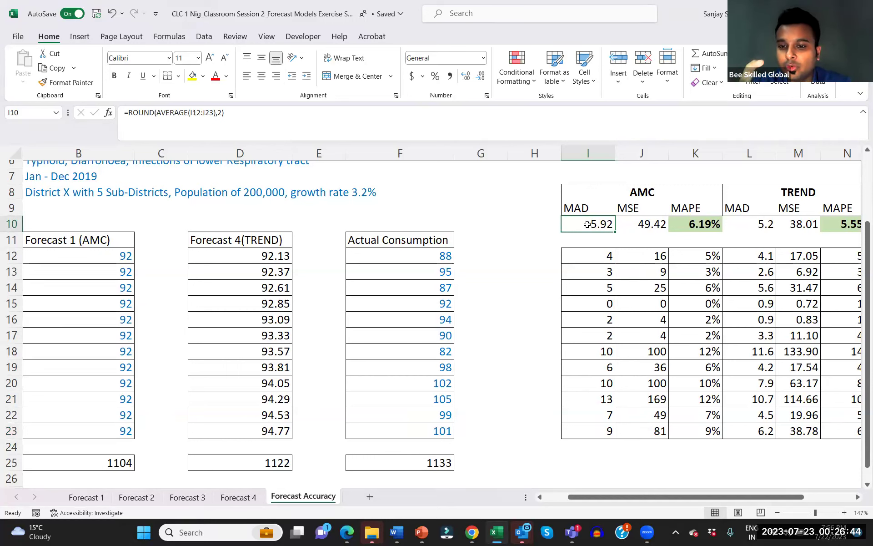
click(632, 197)
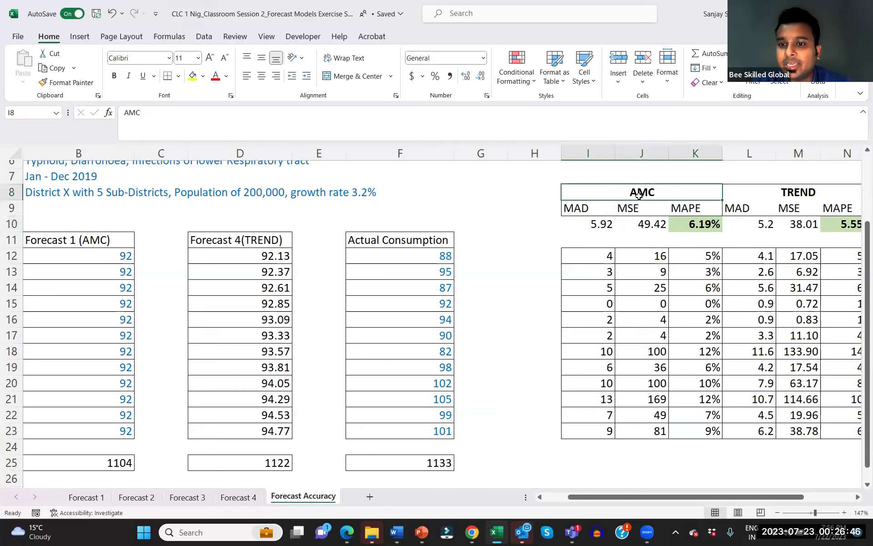
click(588, 229)
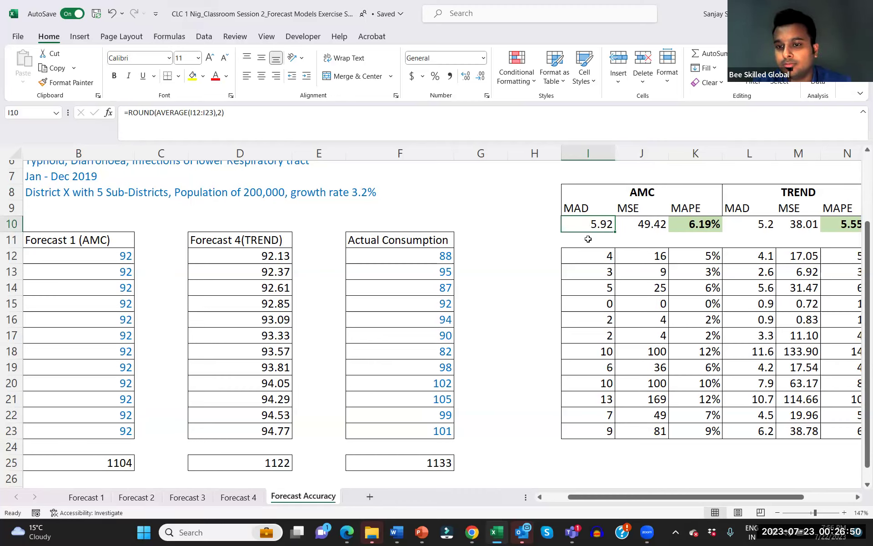
Compare the AMC squared-error formulas in J12, J13 and J21 with the absolute deviations beside them in column I.
click(655, 257)
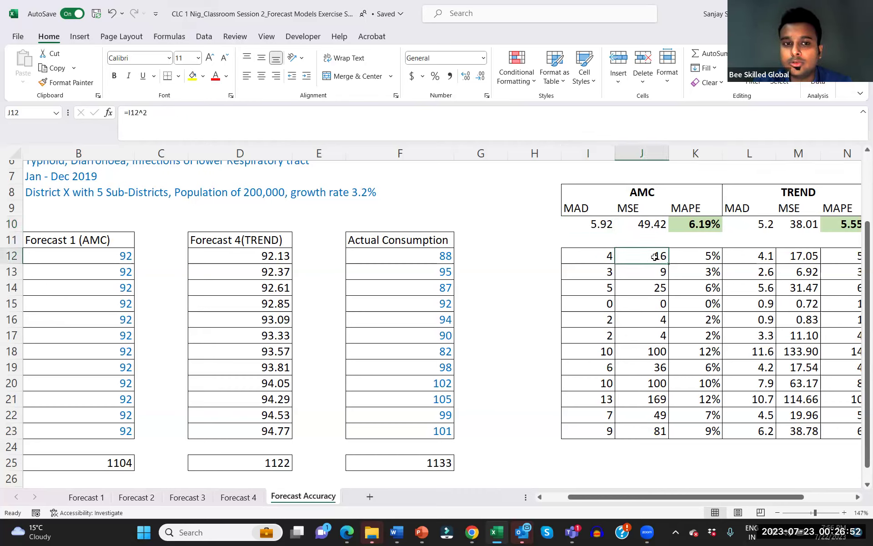
click(597, 258)
click(655, 257)
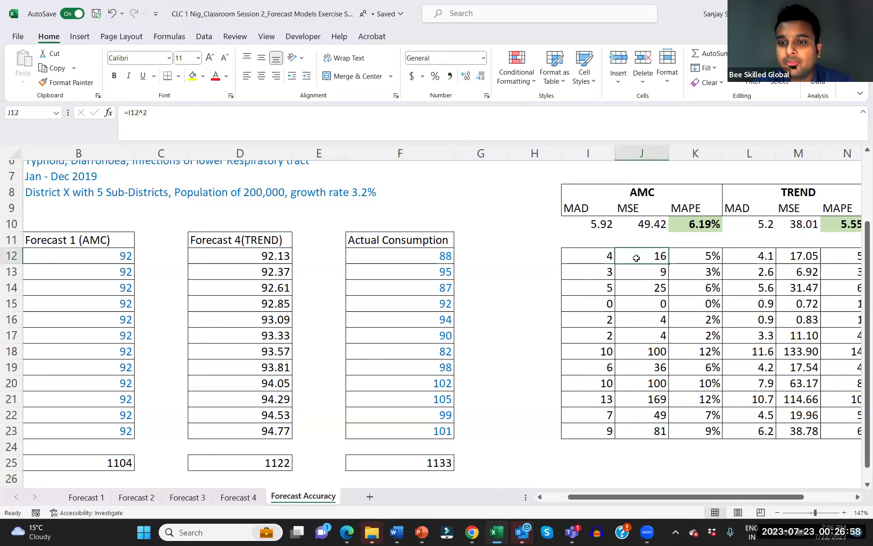
click(595, 258)
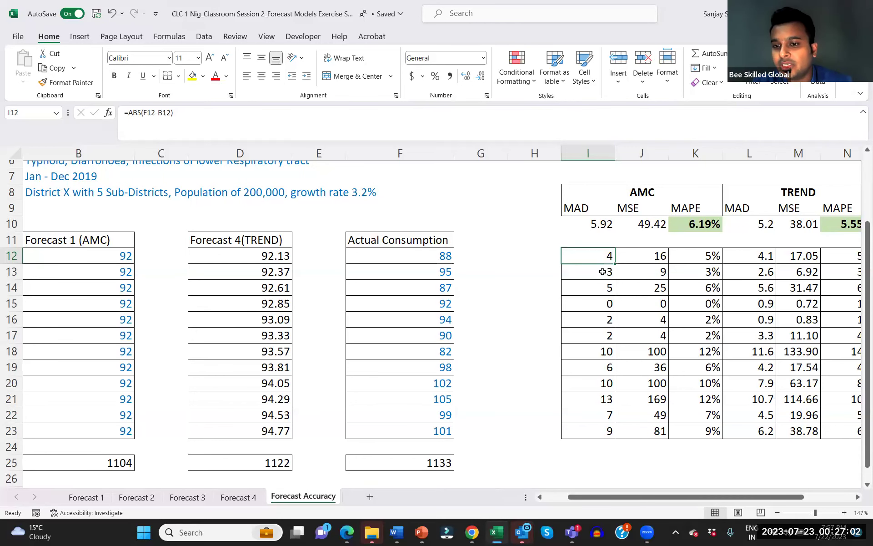
click(644, 273)
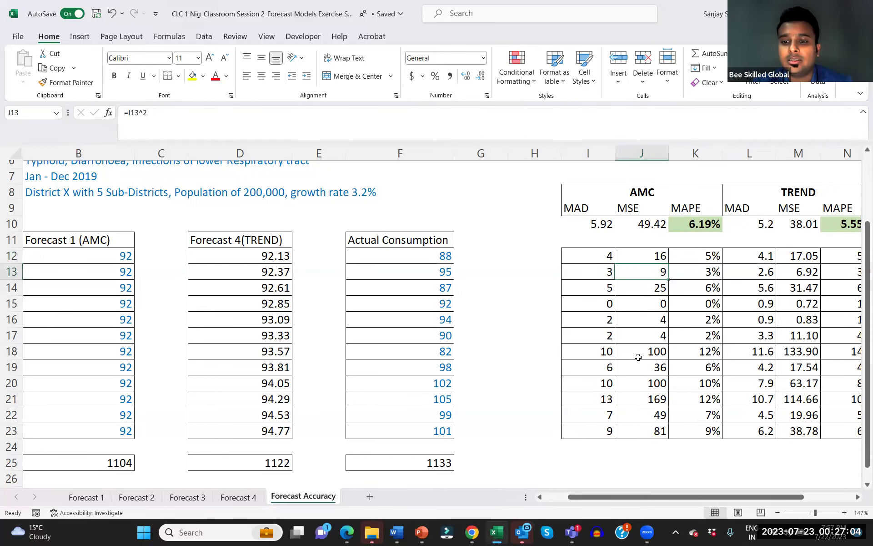
scroll(638, 357, down, 1)
click(643, 398)
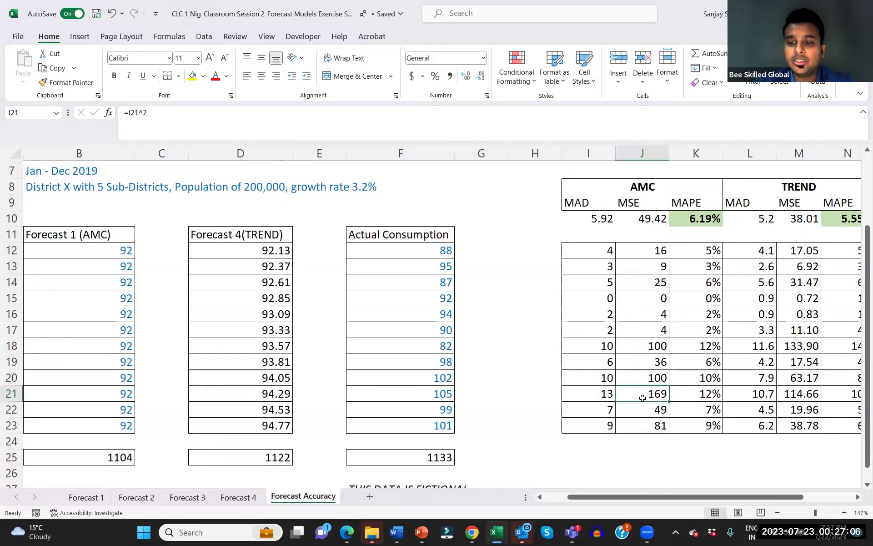
key(shift+Left)
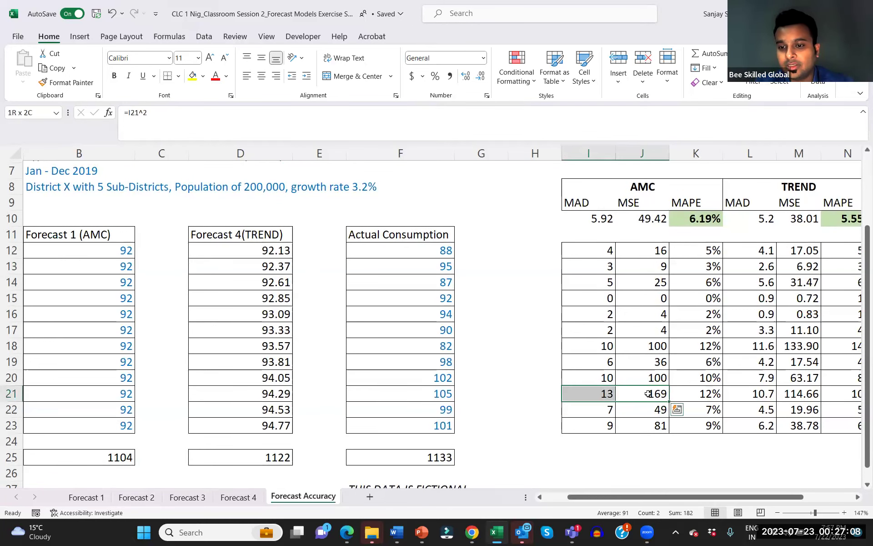
click(657, 394)
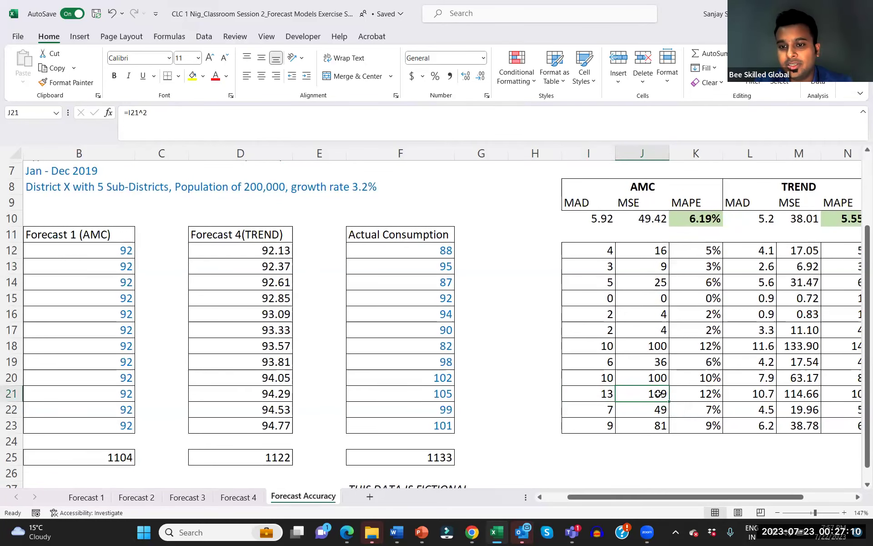
scroll(657, 394, right, 1)
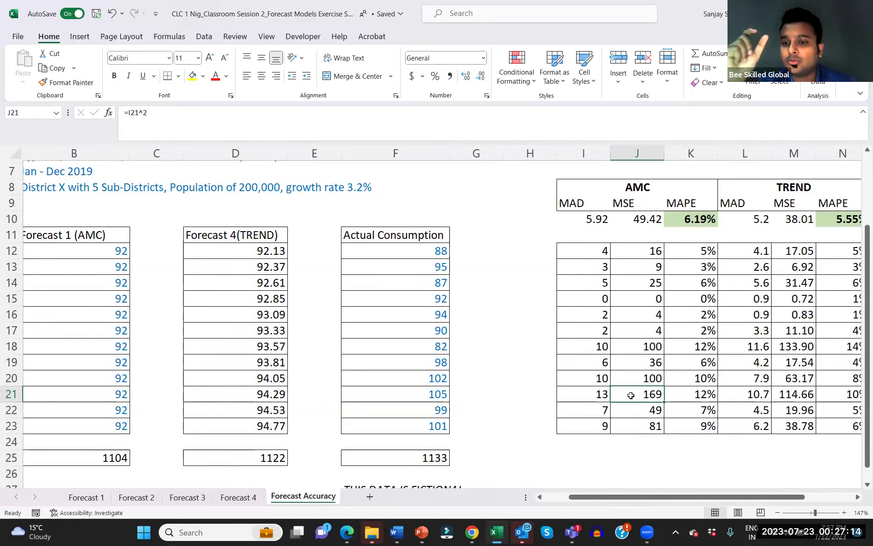
click(597, 395)
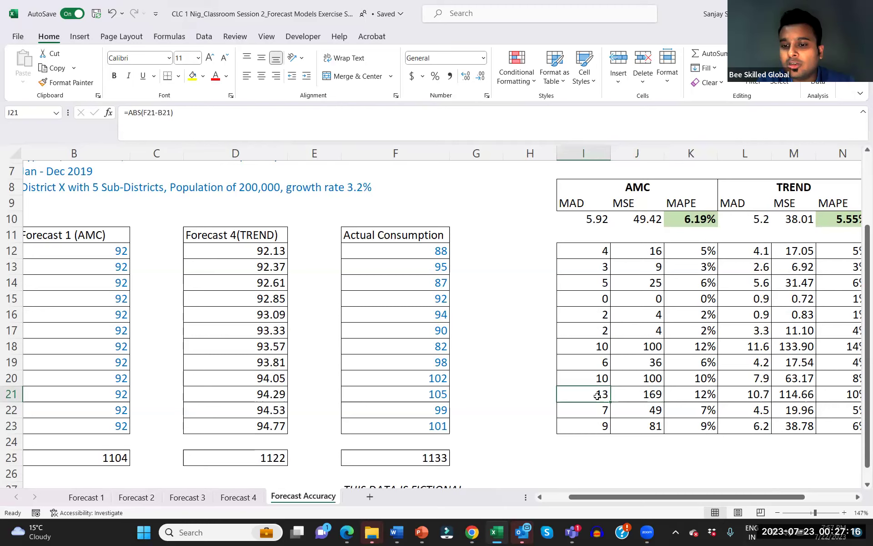
key(Right)
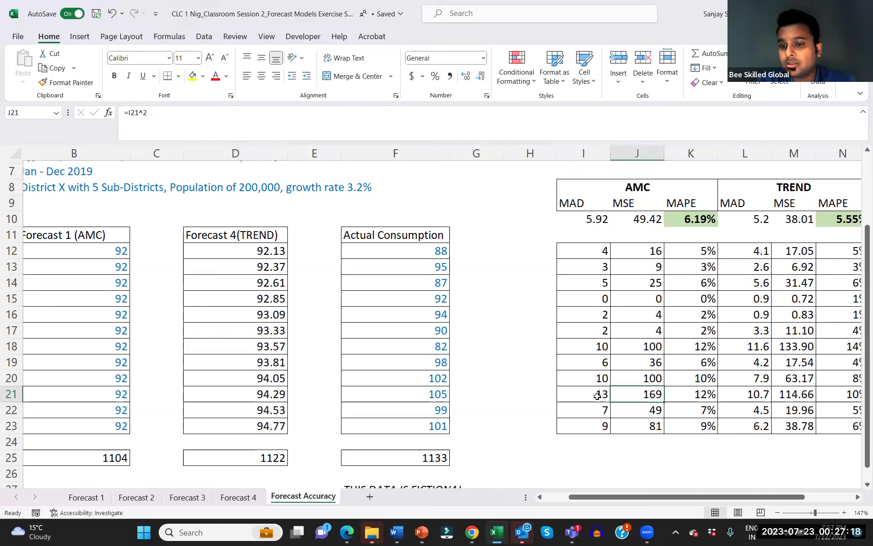
key(Right)
key(Left)
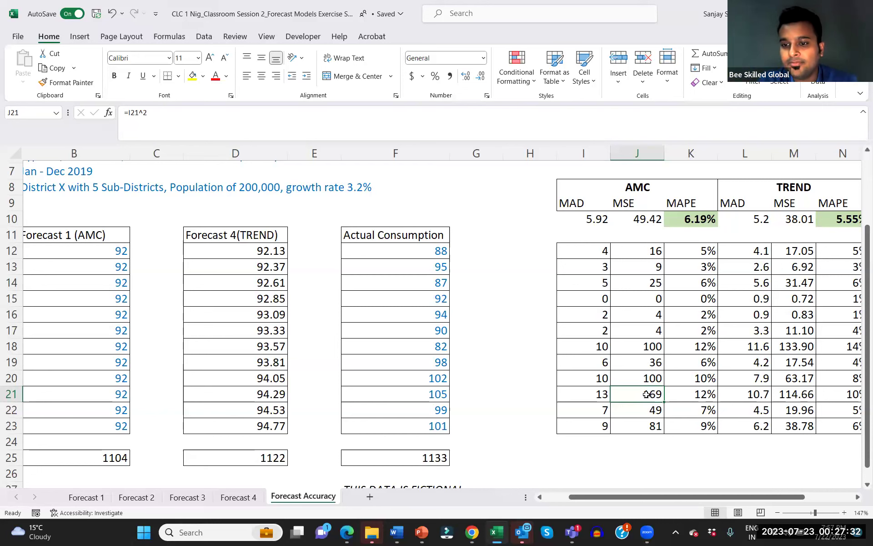
Re-enter the Jan-19 AMC percentage error in K12 as =I12/F12, absolute deviation divided by actual consumption.
click(704, 251)
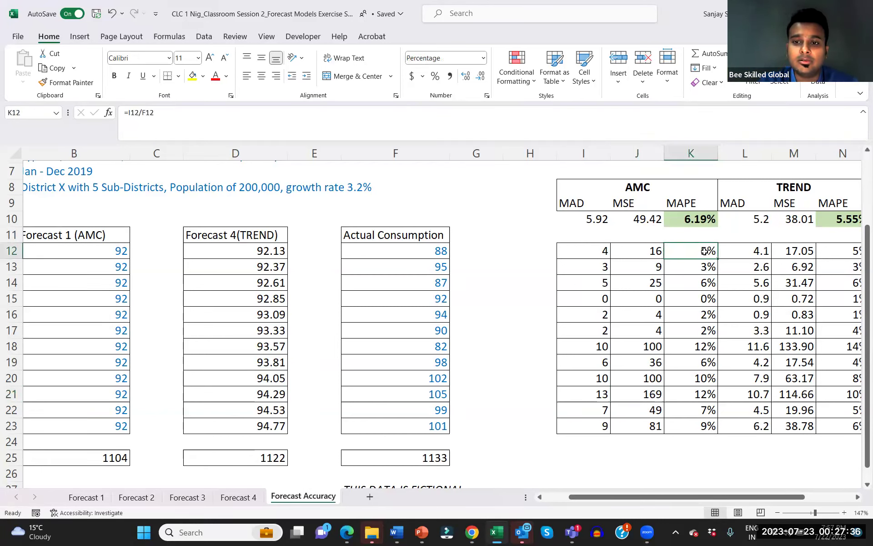
click(593, 251)
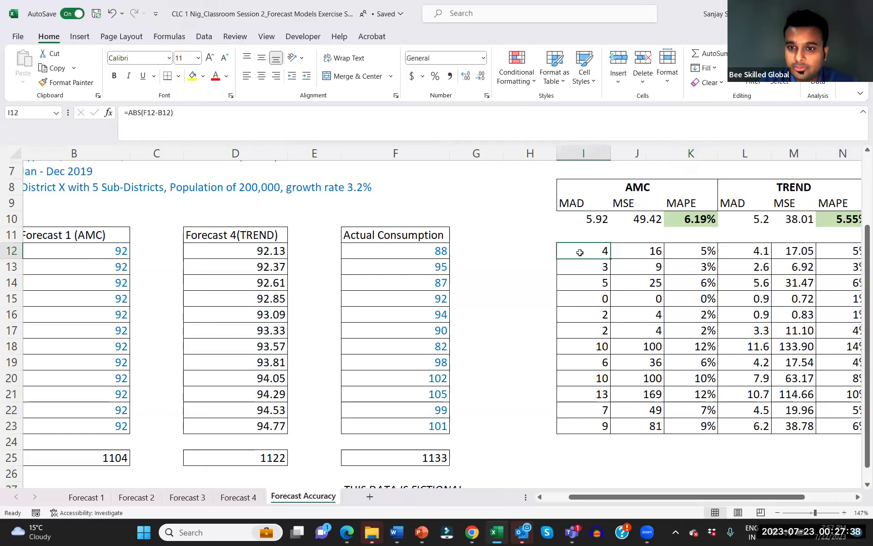
click(705, 252)
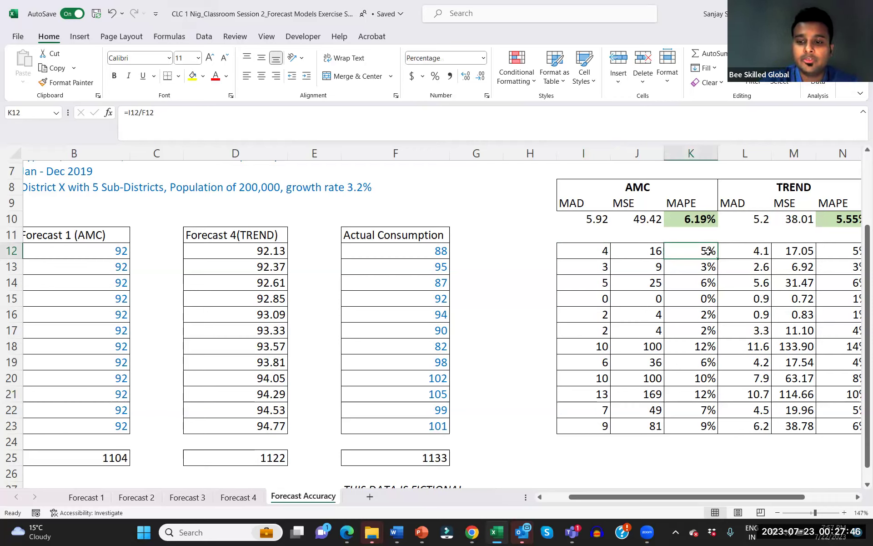
text(=)
click(595, 248)
text(/)
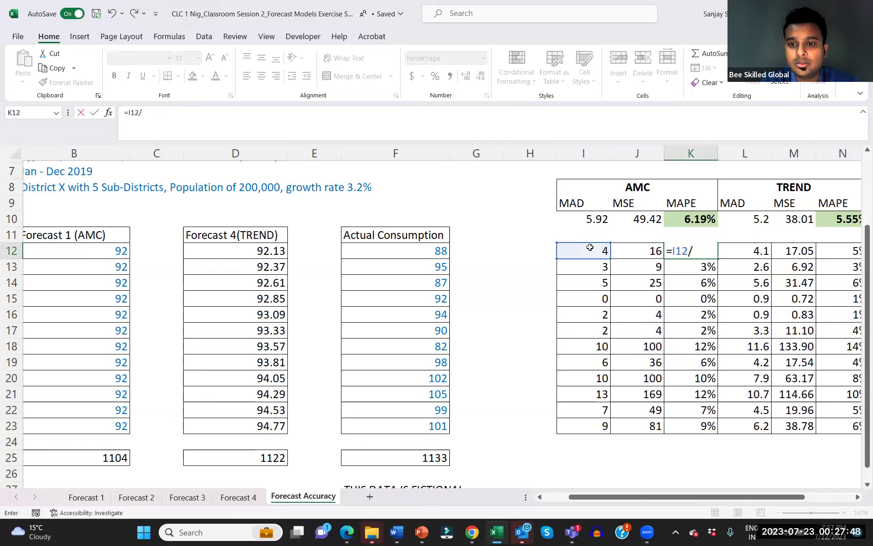
click(429, 250)
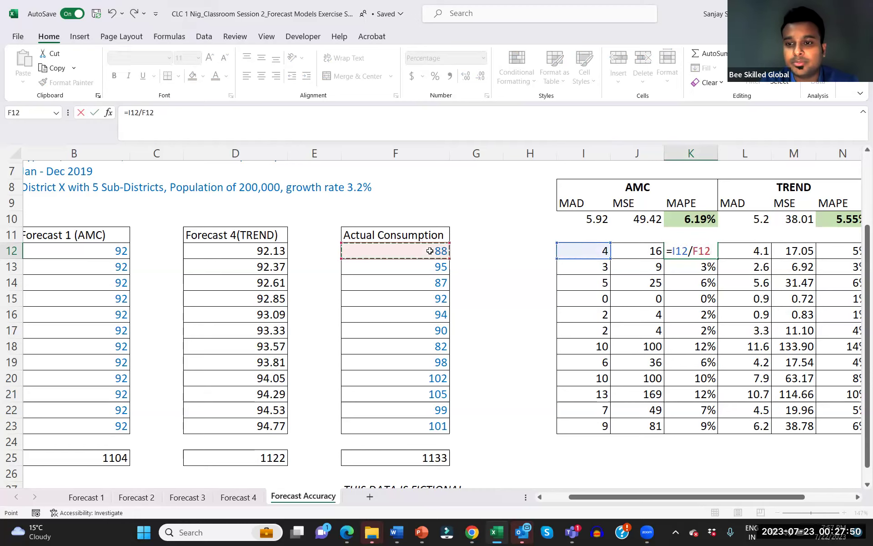
key(Return)
key(Up)
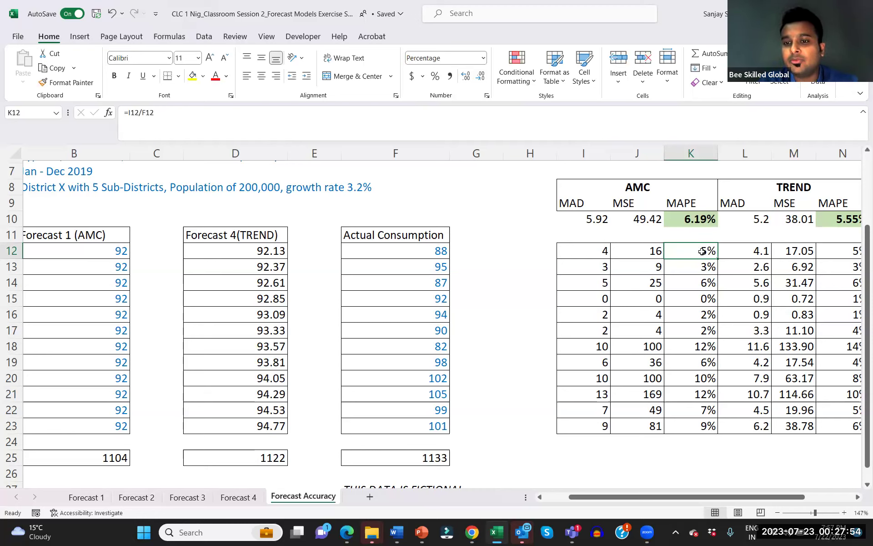
Try showing the AMC percentage error in K15 with two decimal places, and return it to whole percent.
key(Down)
key(Down)
key(Down)
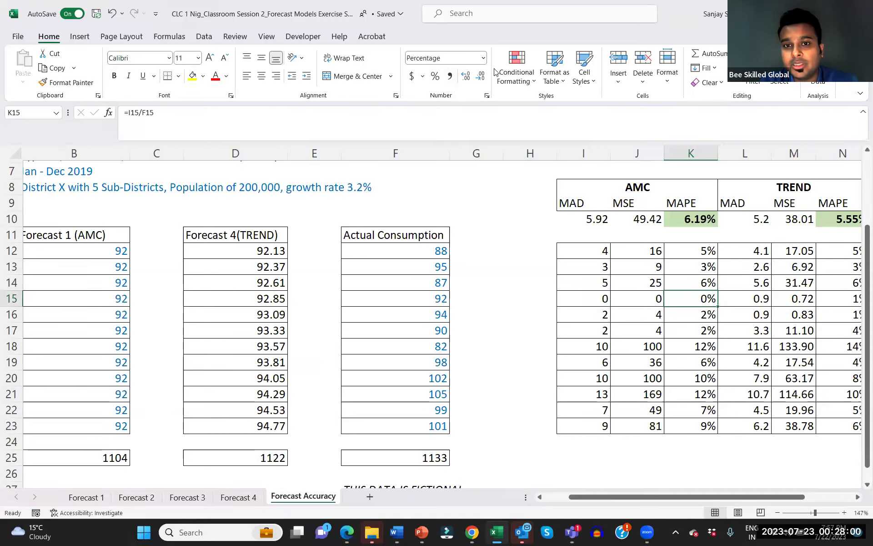
click(465, 77)
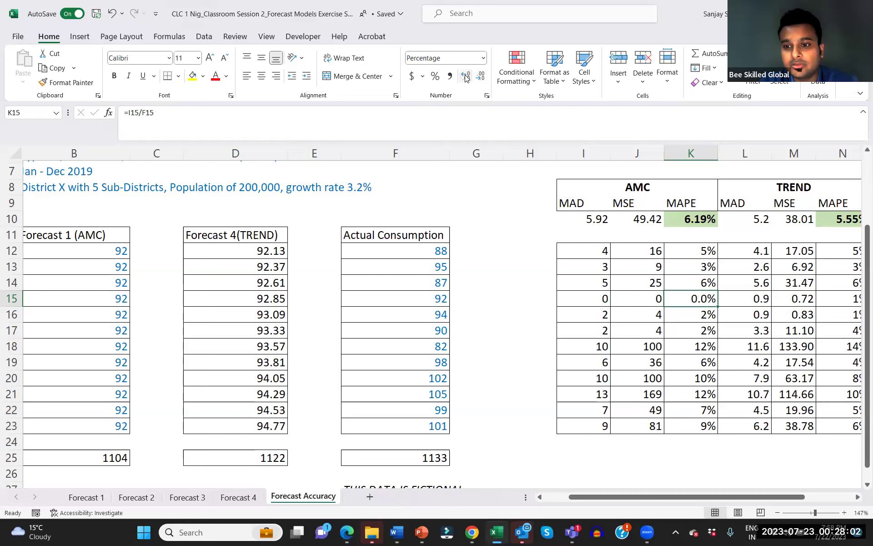
click(465, 78)
click(481, 78)
click(480, 78)
Check the remaining monthly AMC percentage error formulas down column K as far as K23.
key(Down)
key(Down)
key(Down)
key(Down)
key(Down)
key(Down)
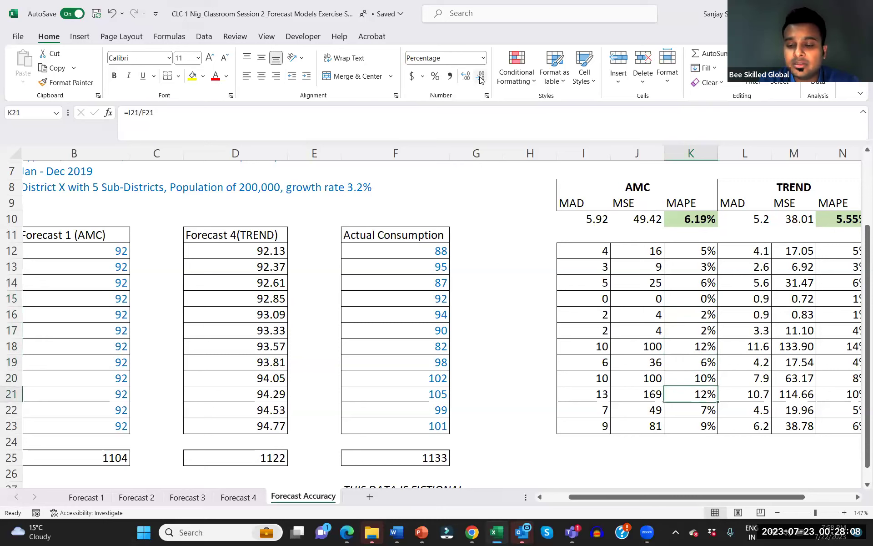
key(Down)
key(Down)
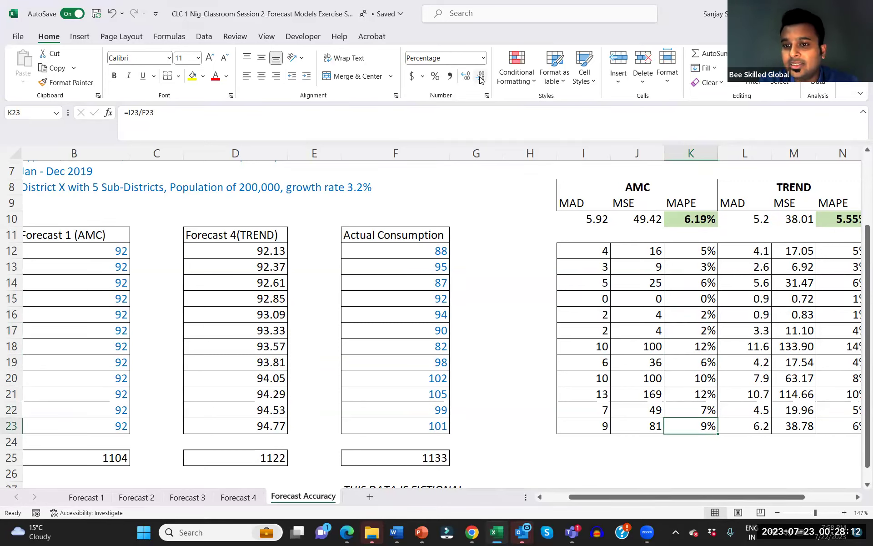
Examine the averaged AMC MAPE formula in K10 with its source range K12:K23, and compare it with the TREND MAPE in N10.
click(692, 224)
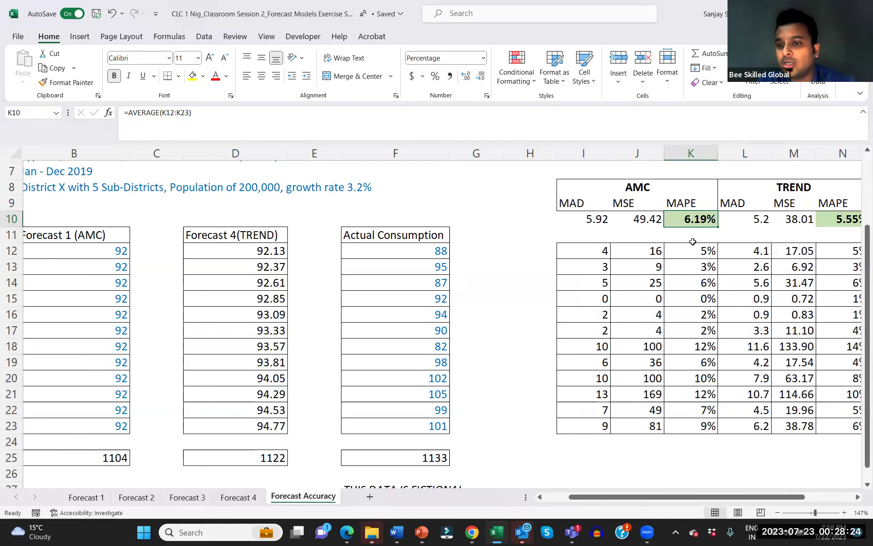
drag(689, 250, 688, 425)
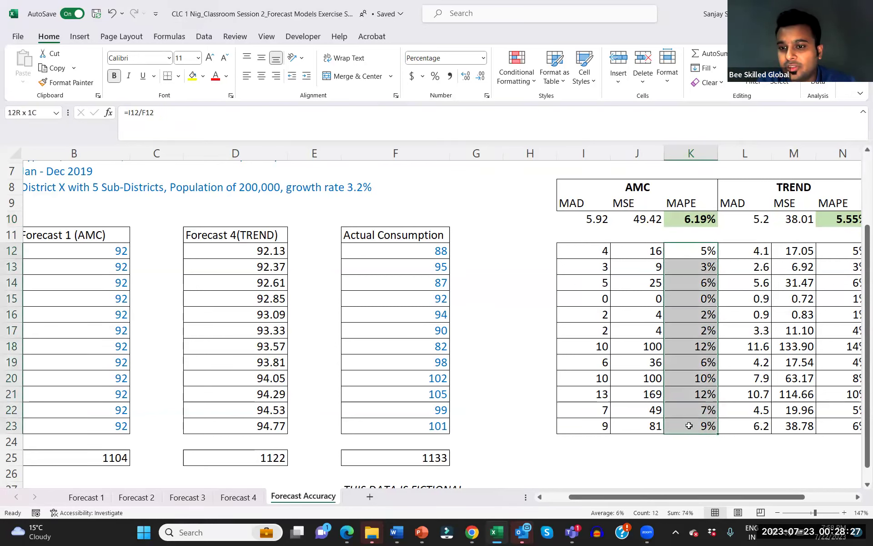
click(688, 221)
drag(128, 113, 199, 115)
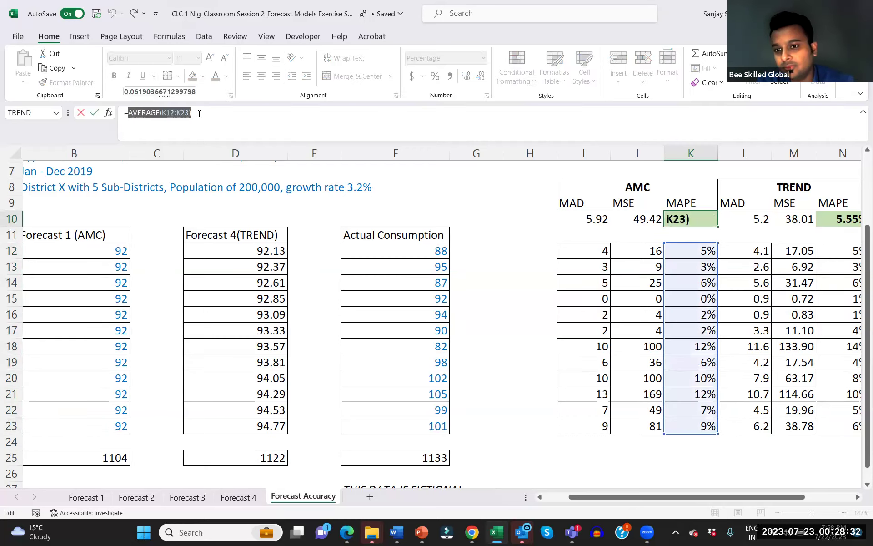
key(Escape)
scroll(592, 247, right, 3)
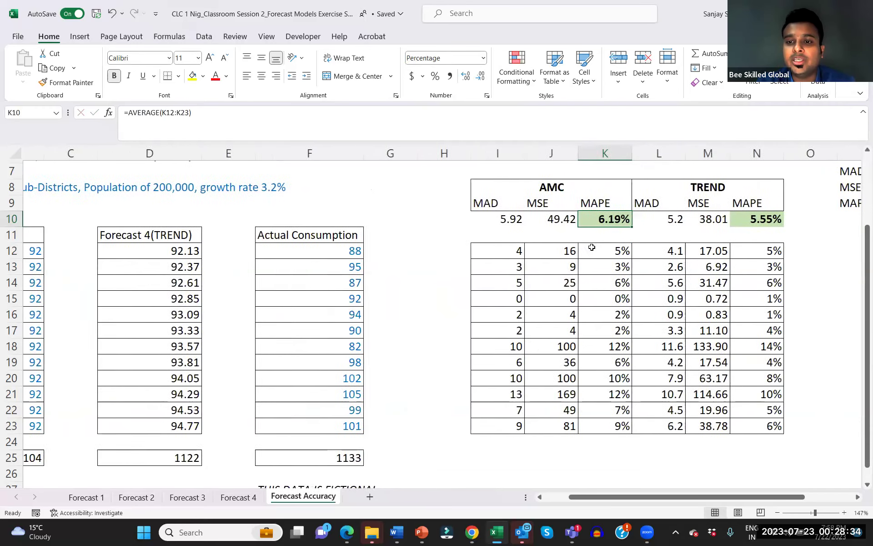
scroll(587, 248, right, 1)
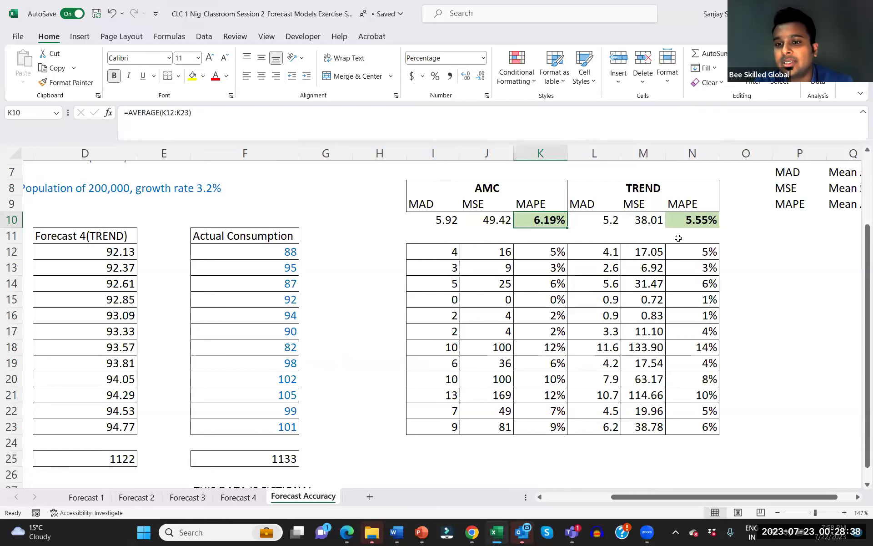
click(701, 220)
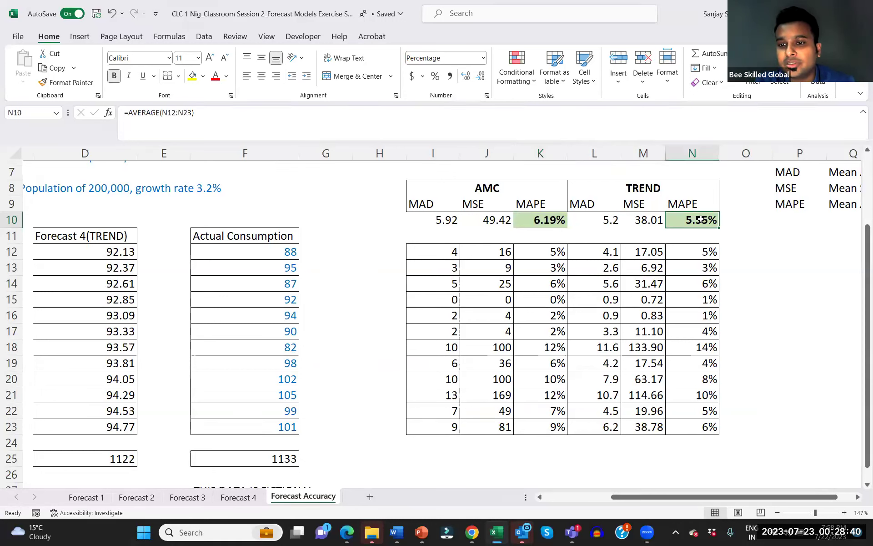